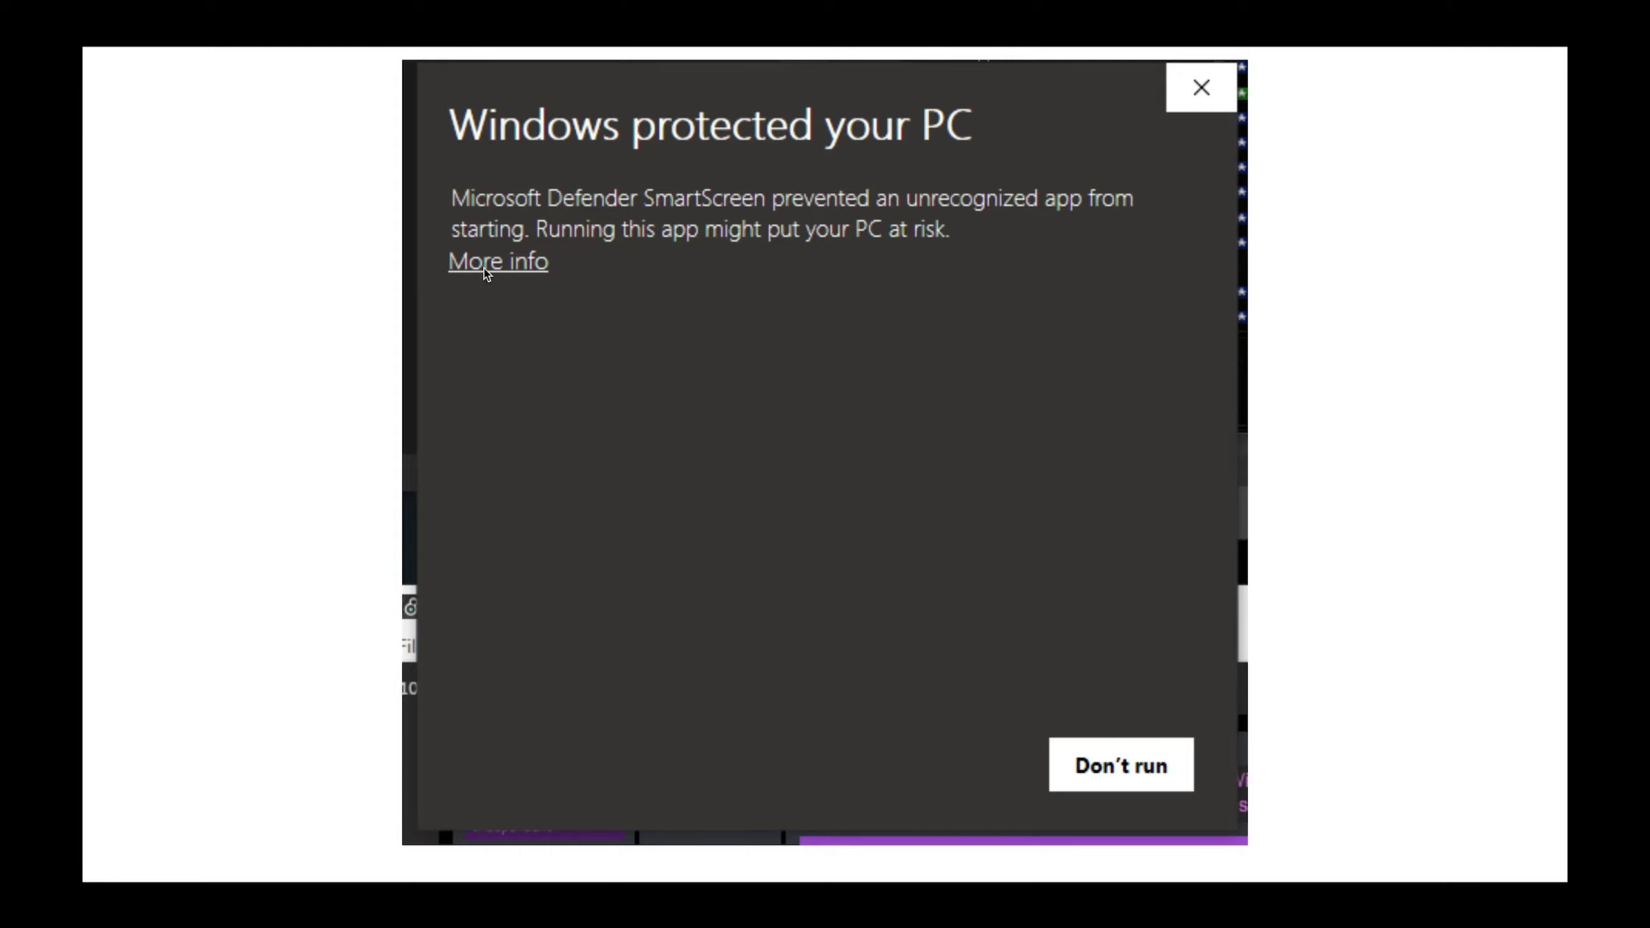
Show the slide with the Run anyway option, leave the slideshow, and view the GranulatorDuo folder in Google Drive.
{"action": "left_click", "coordinate": [500, 274]}
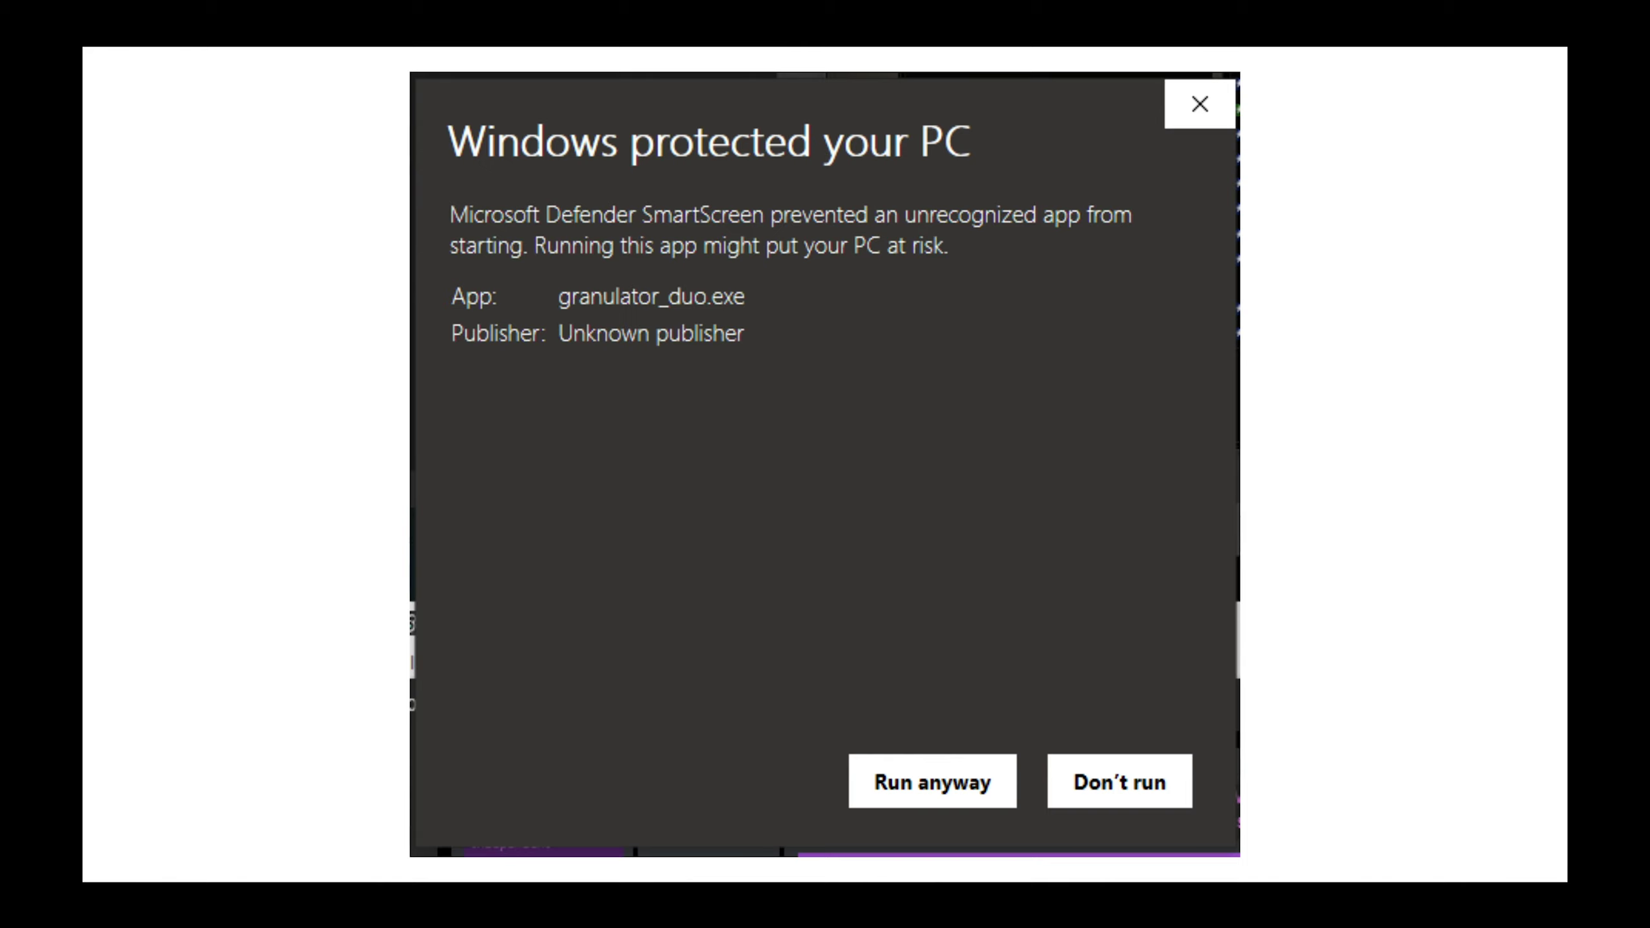
{"action": "key", "text": "Escape"}
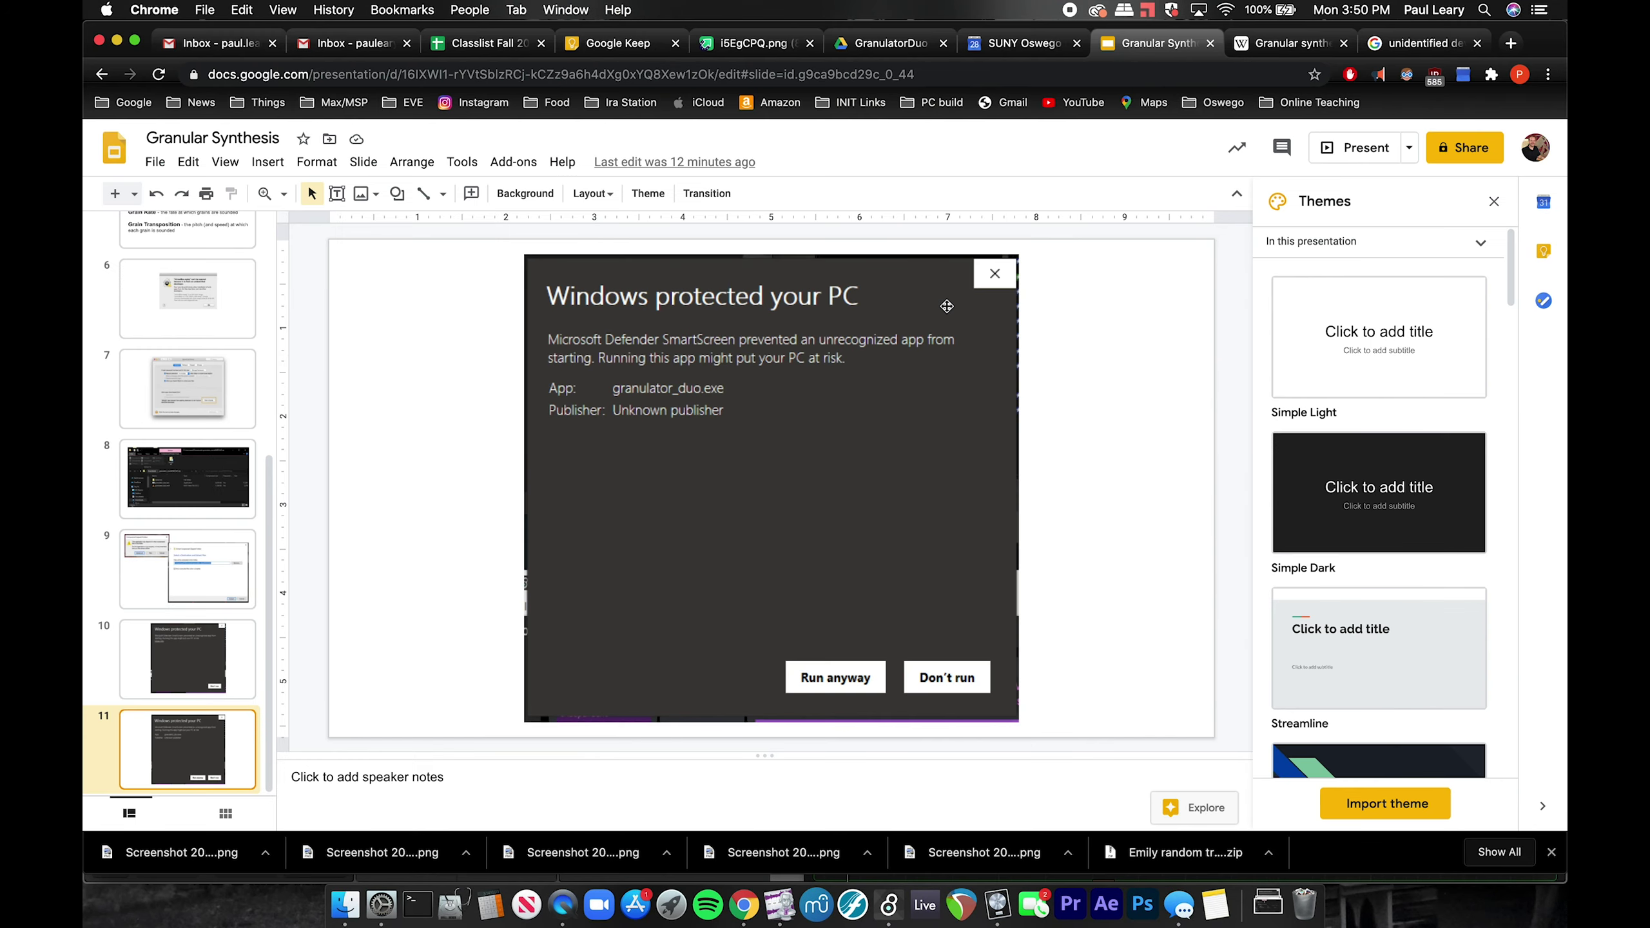
{"action": "left_click", "coordinate": [882, 40]}
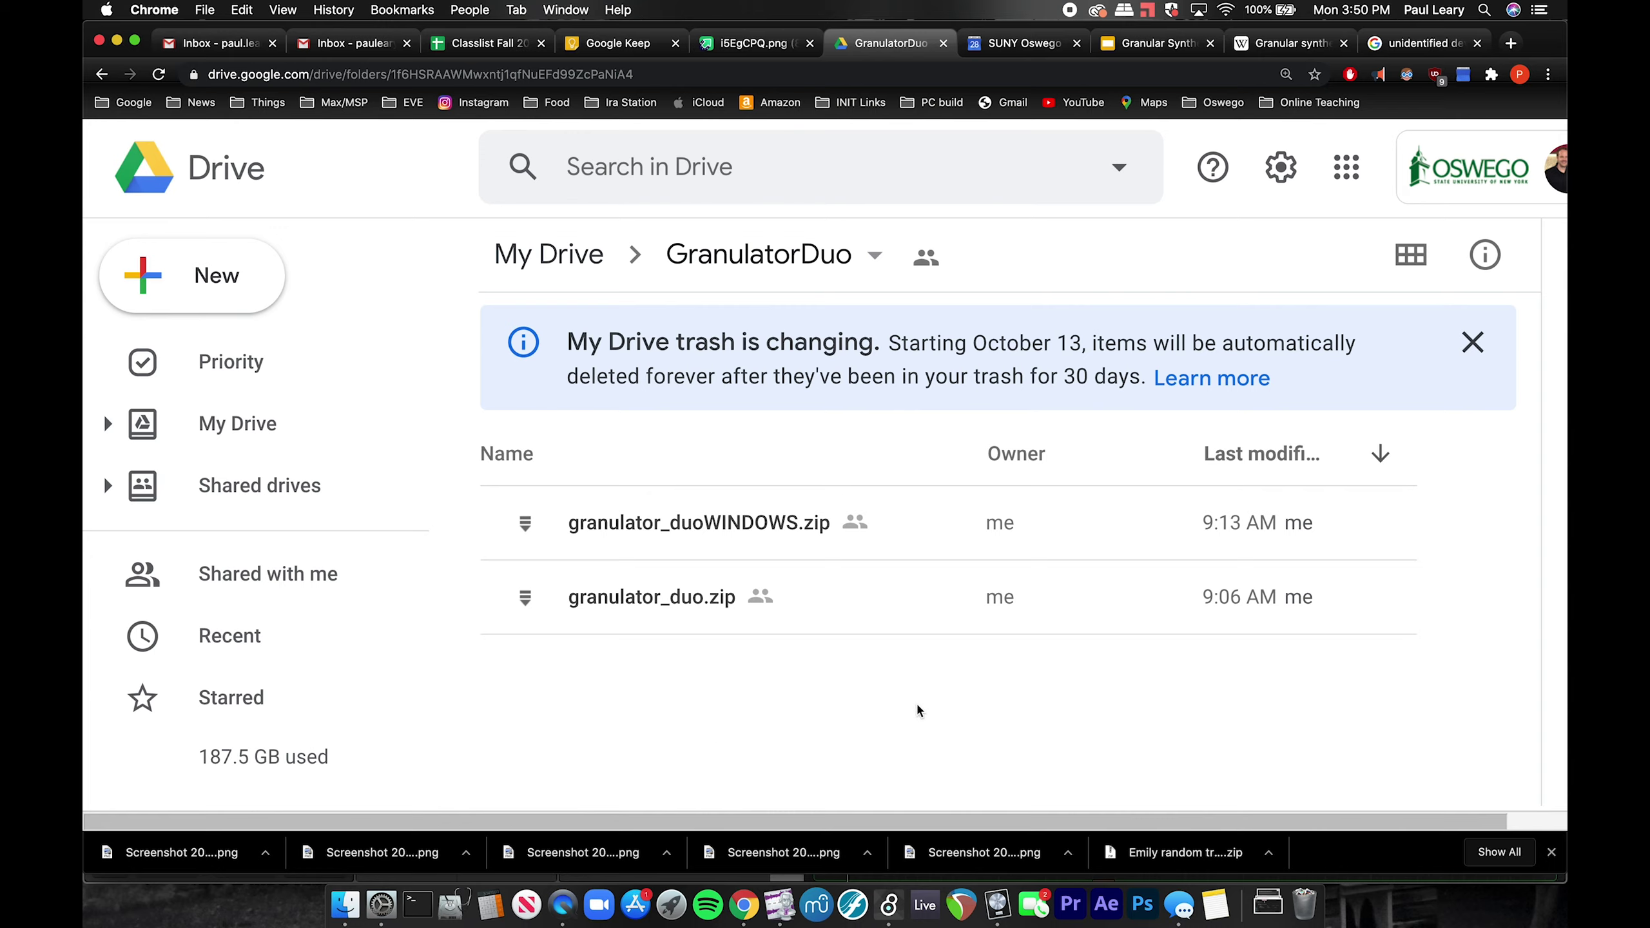
Switch to the Granulator Duo patch in Max, reposition its window, and open the DSP configuration.
{"action": "left_click", "coordinate": [889, 916]}
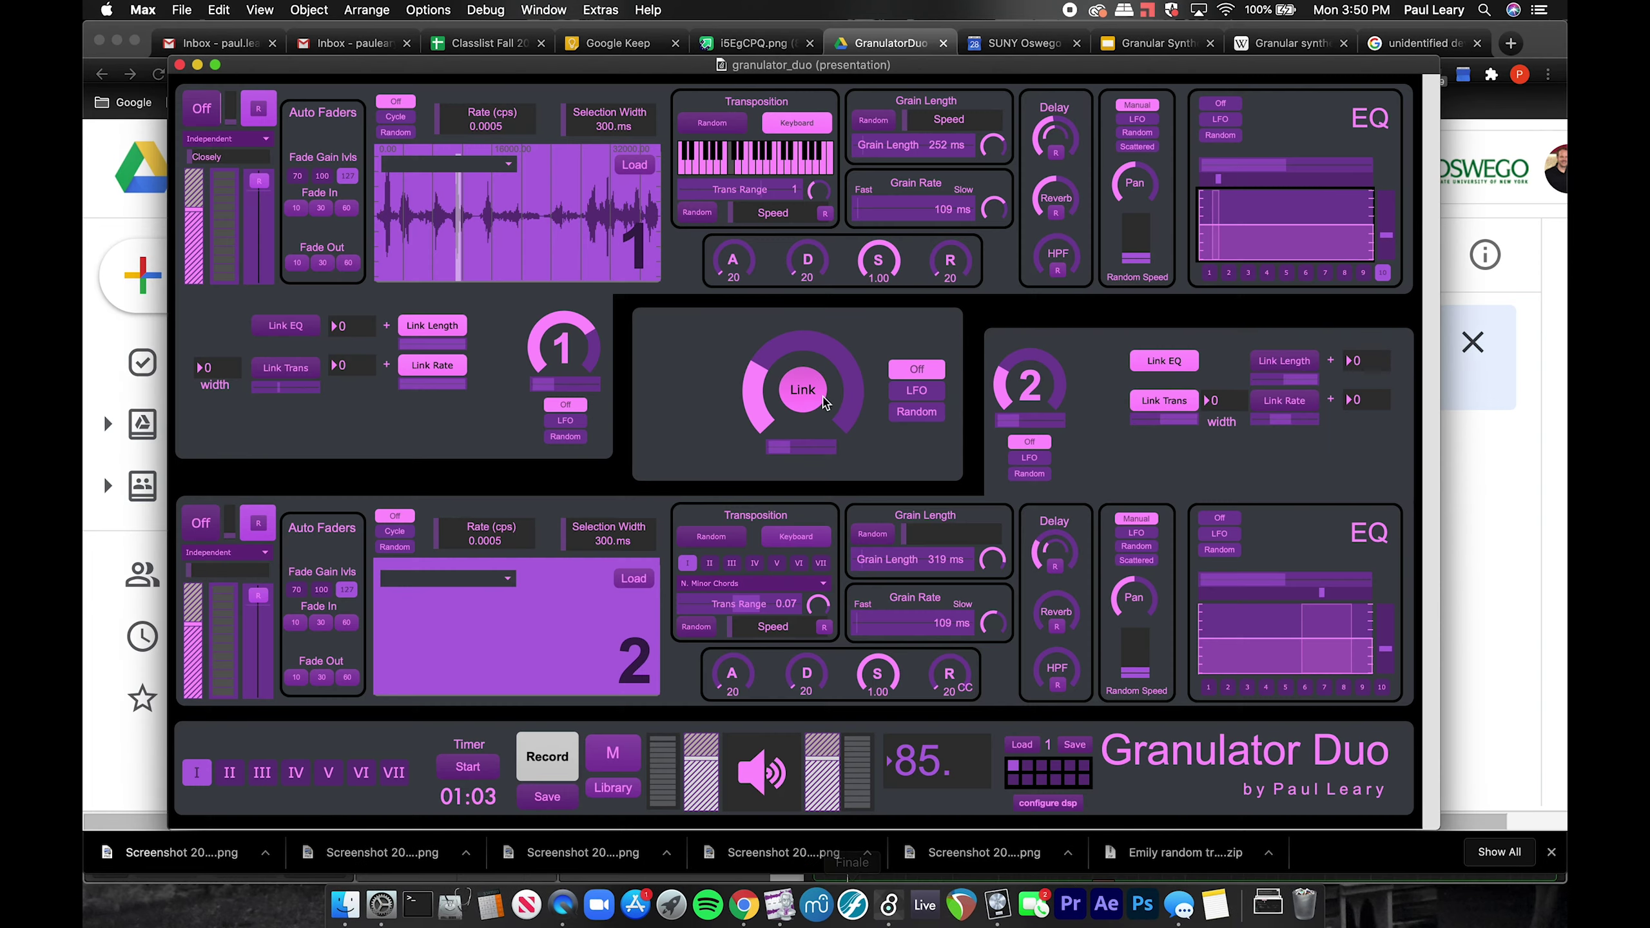
{"action": "left_click_drag", "start_coordinate": [806, 70], "coordinate": [783, 33]}
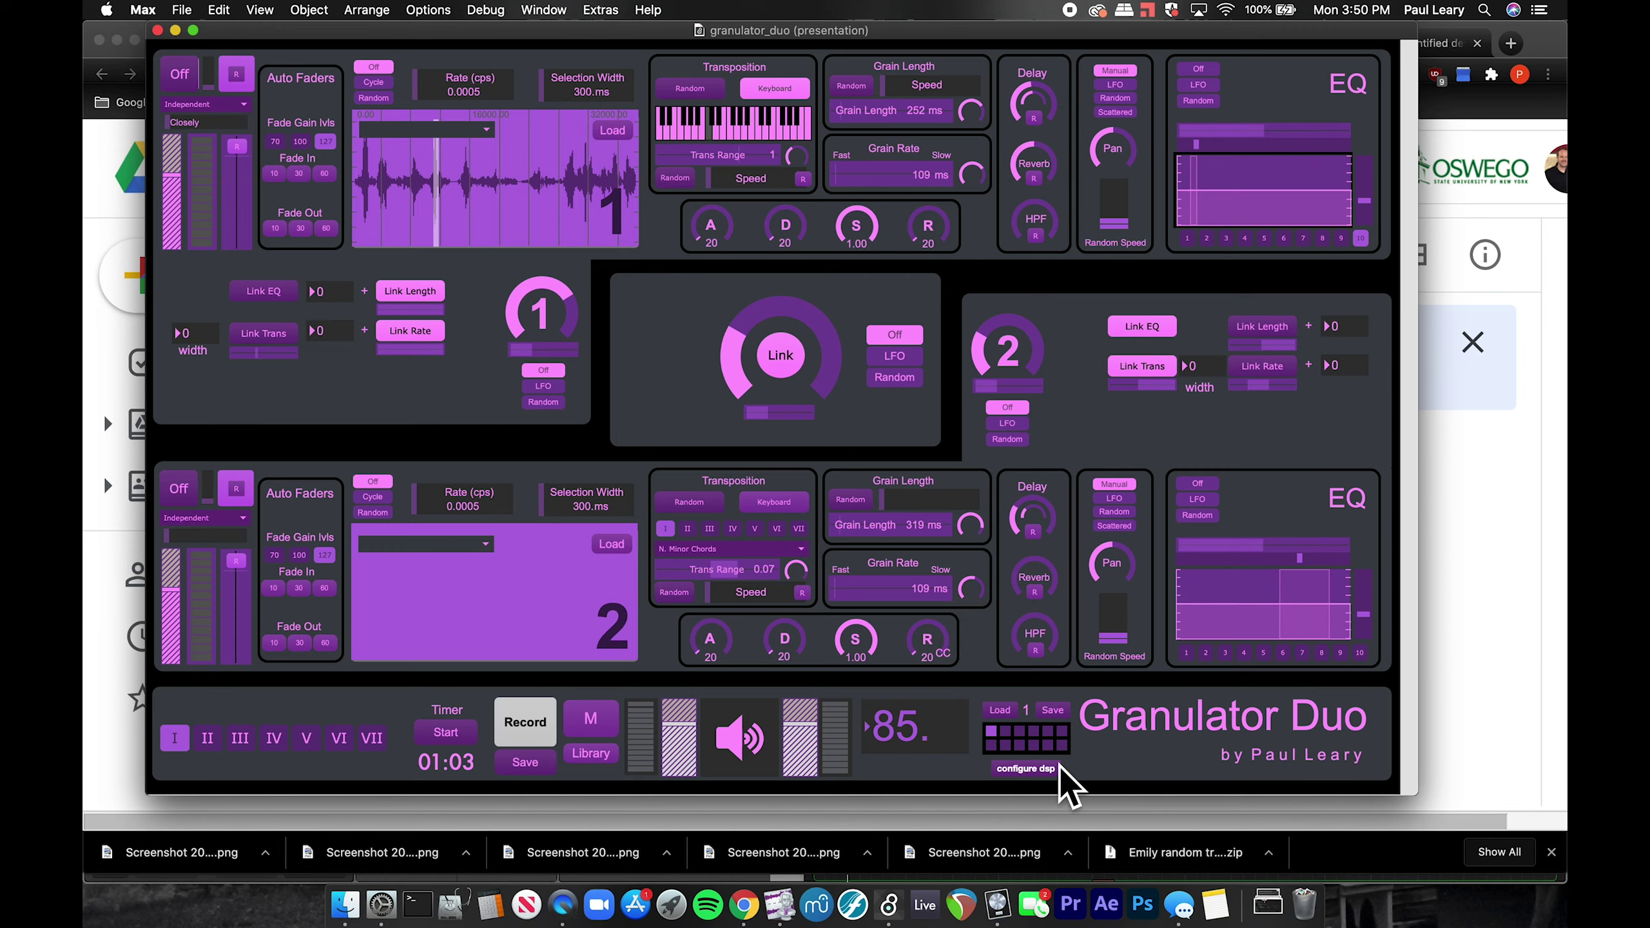
{"action": "left_click", "coordinate": [1026, 771]}
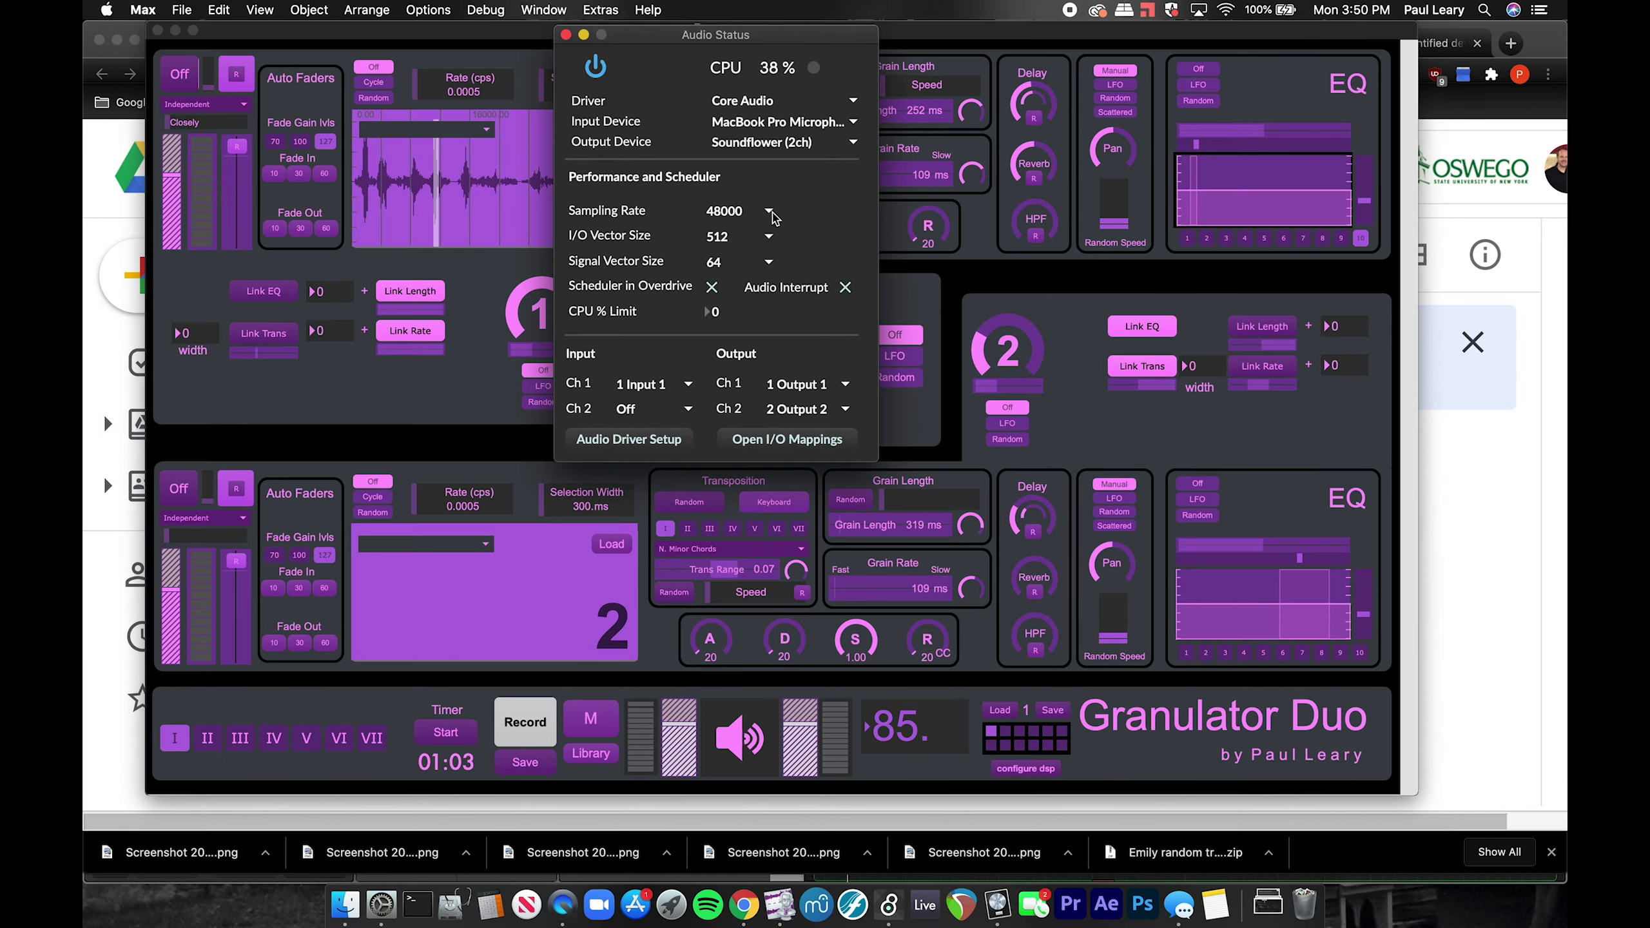
{"action": "left_click_drag", "start_coordinate": [720, 34], "coordinate": [740, 138]}
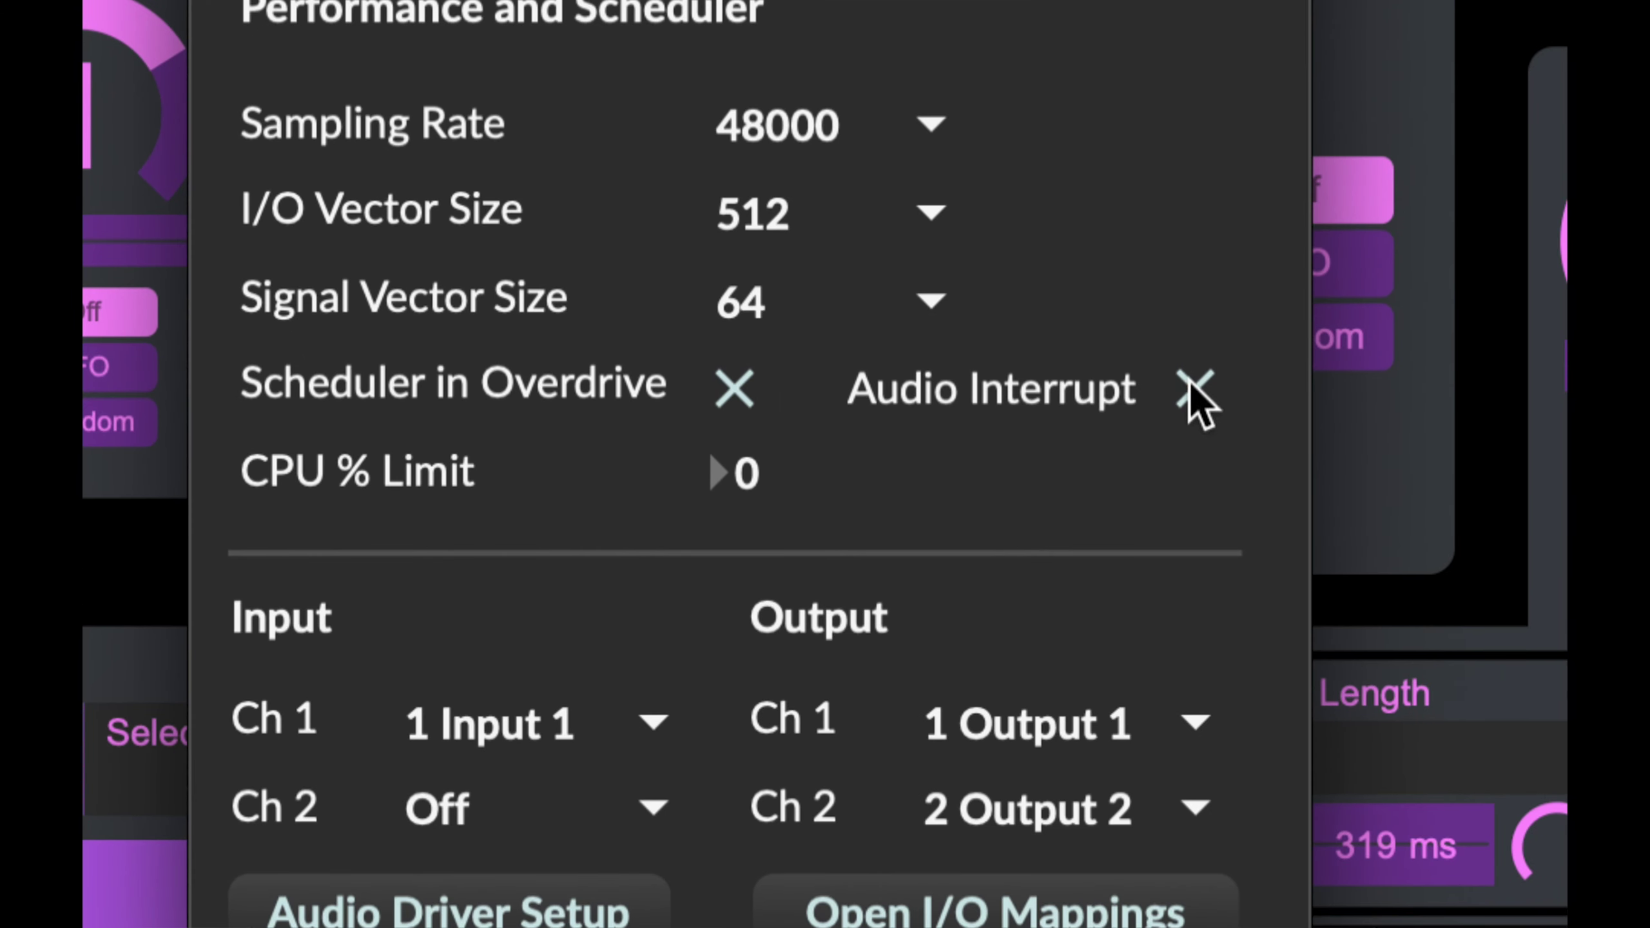
Turn Scheduler in Overdrive off and on again, enable Audio Interrupt, and close the audio status window.
{"action": "left_click", "coordinate": [728, 390]}
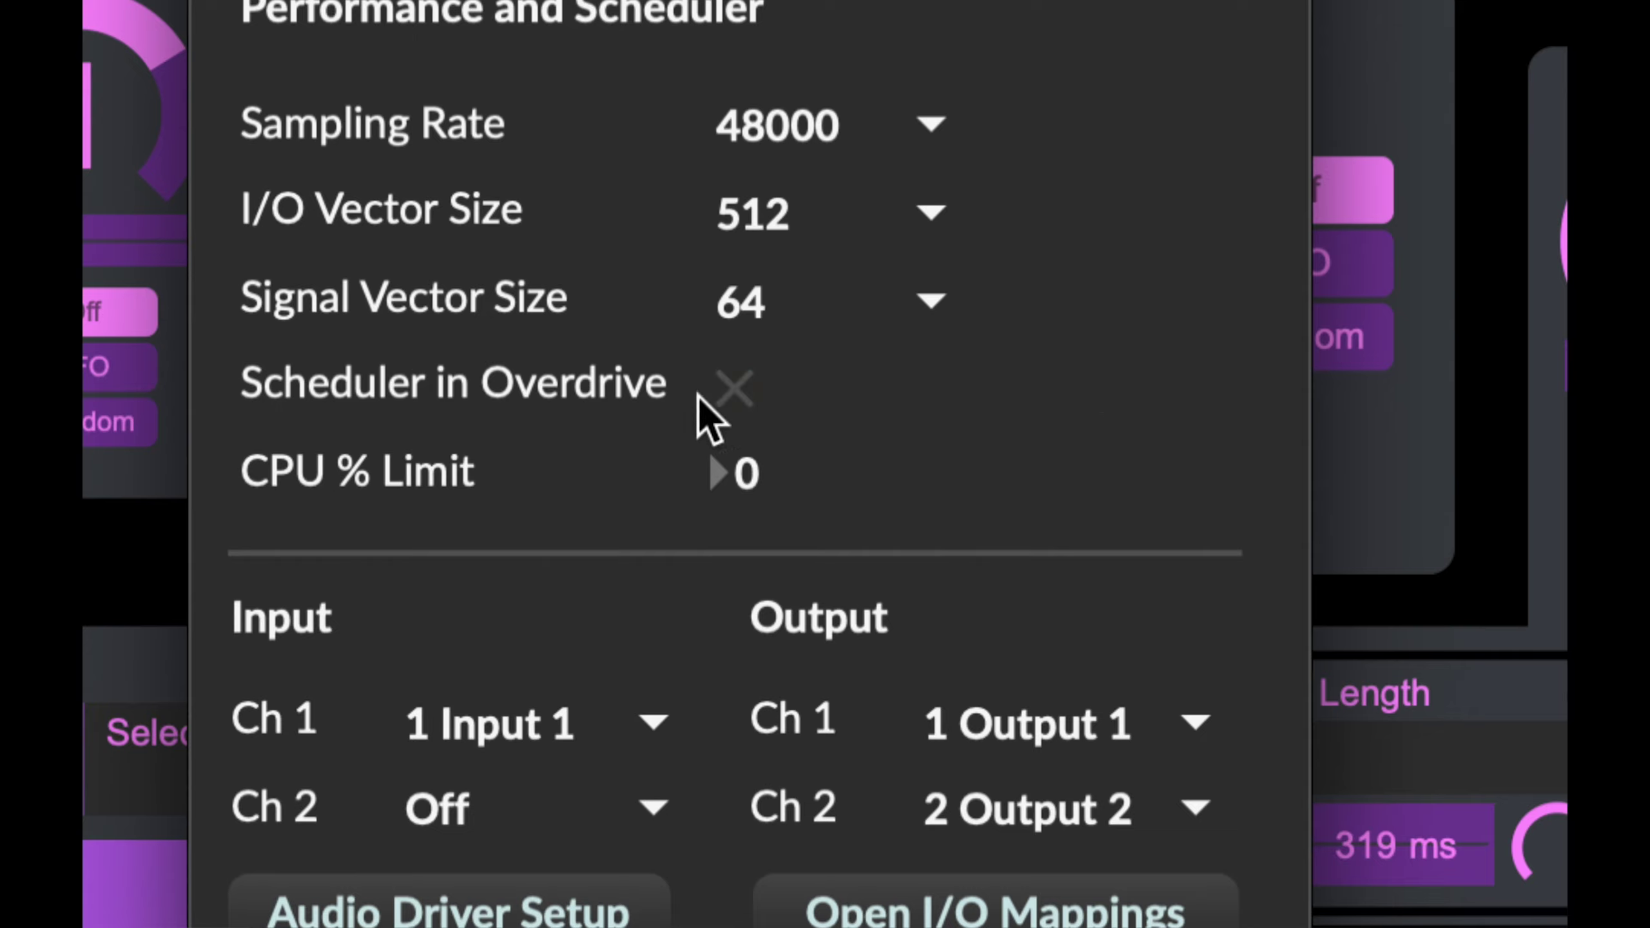
{"action": "left_click", "coordinate": [737, 406]}
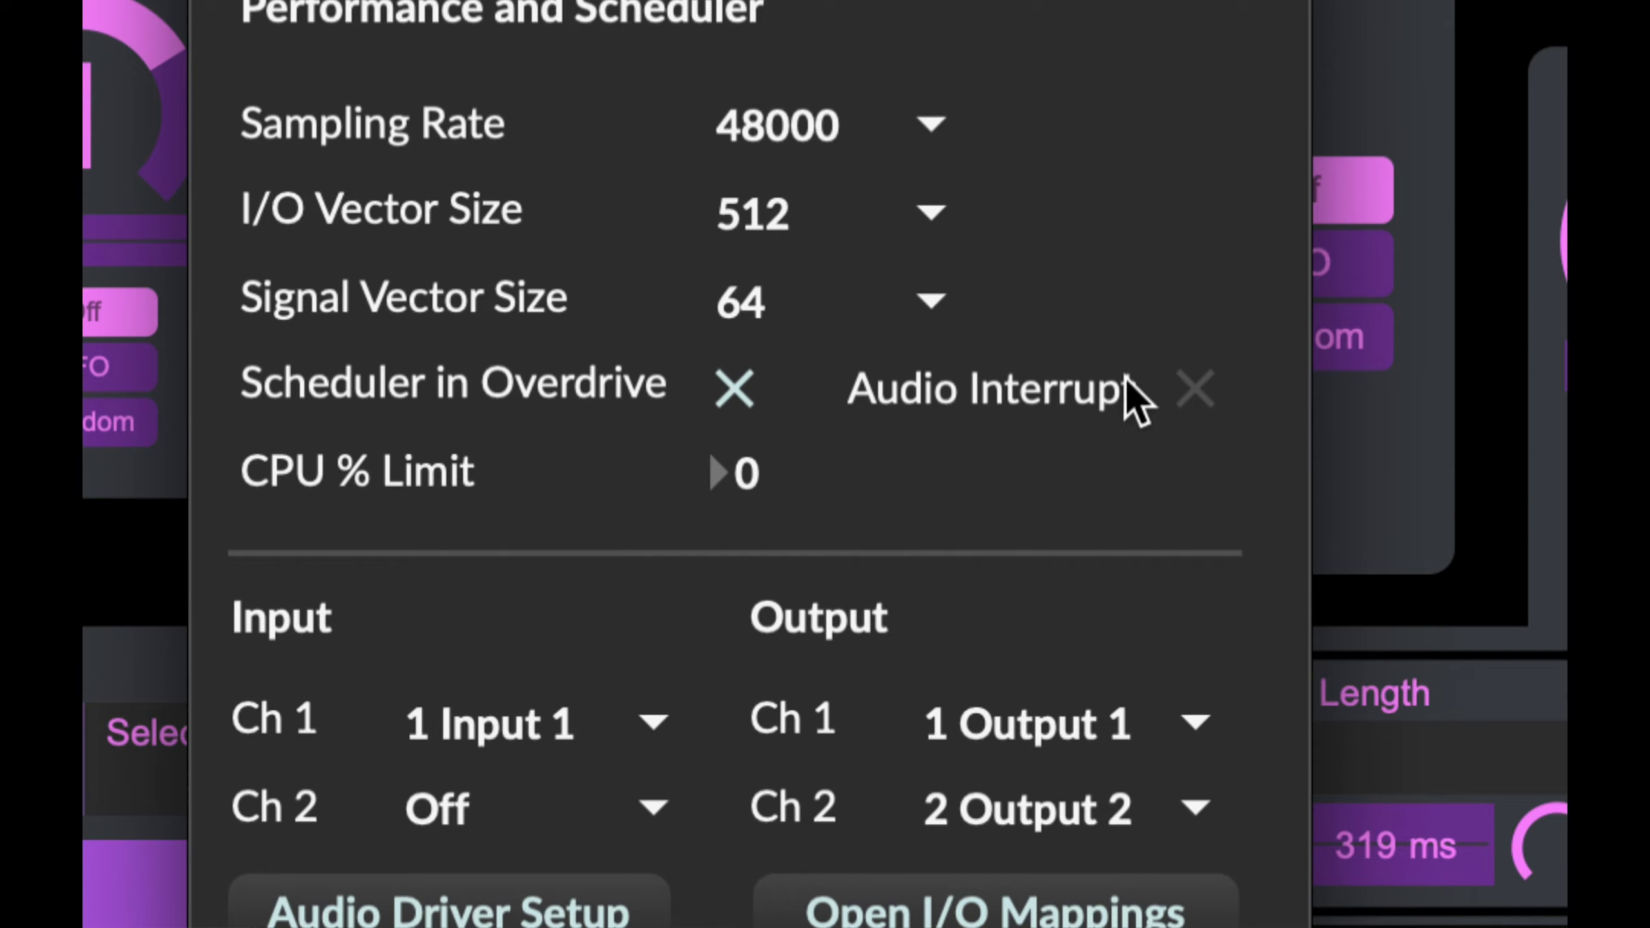
{"action": "left_click", "coordinate": [1195, 386]}
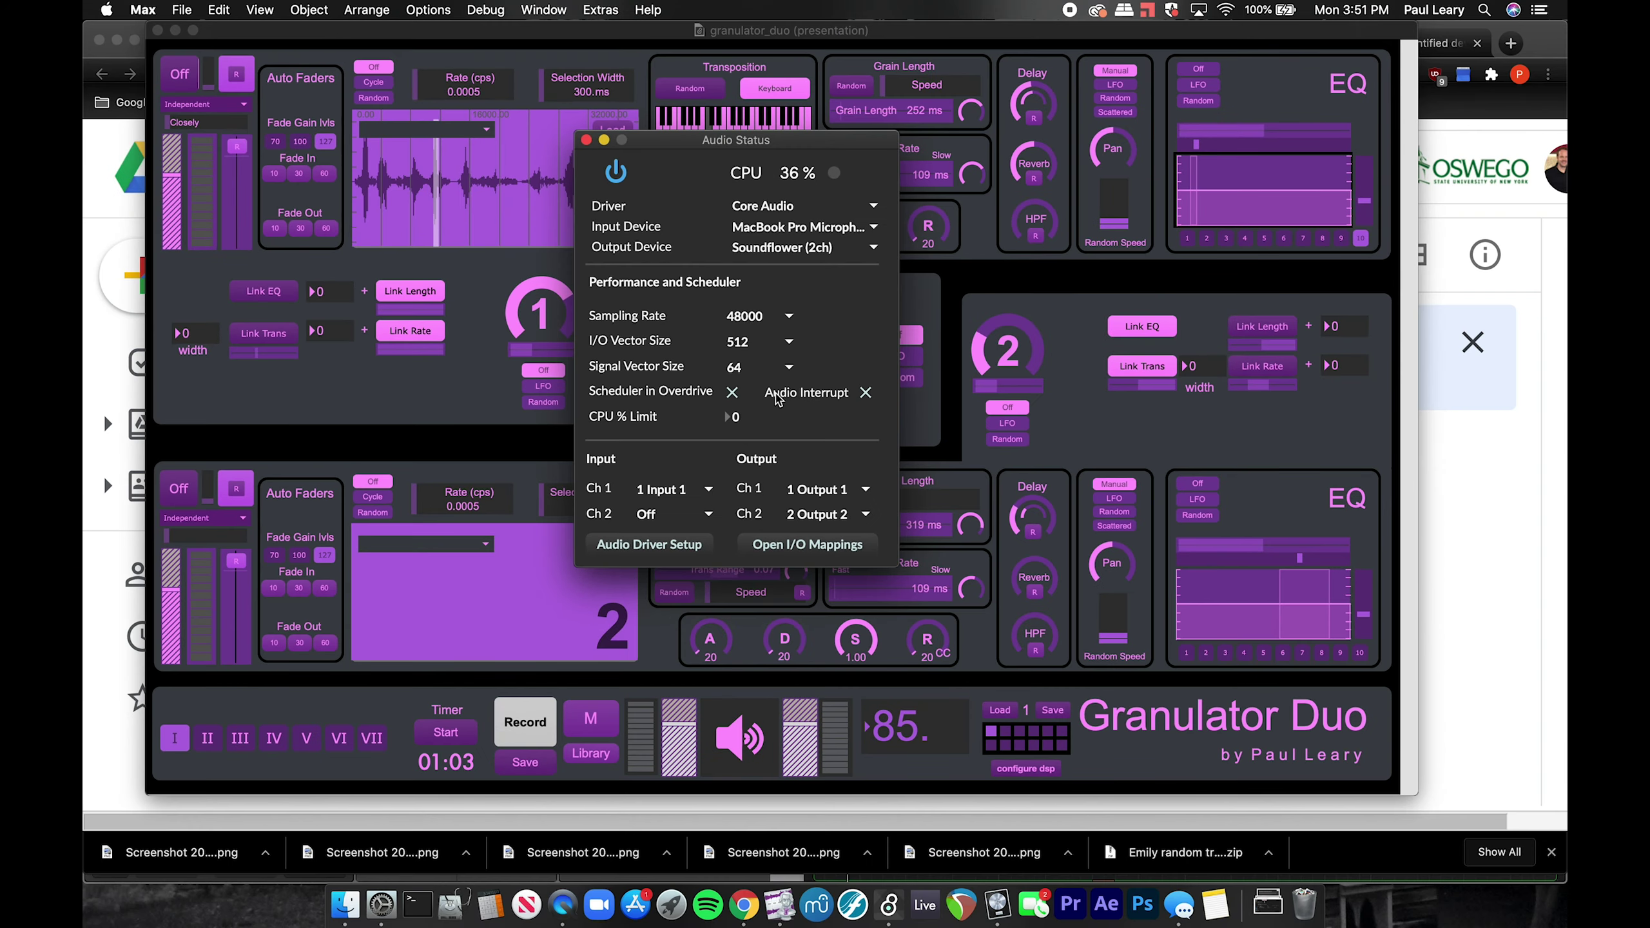
{"action": "left_click", "coordinate": [586, 140]}
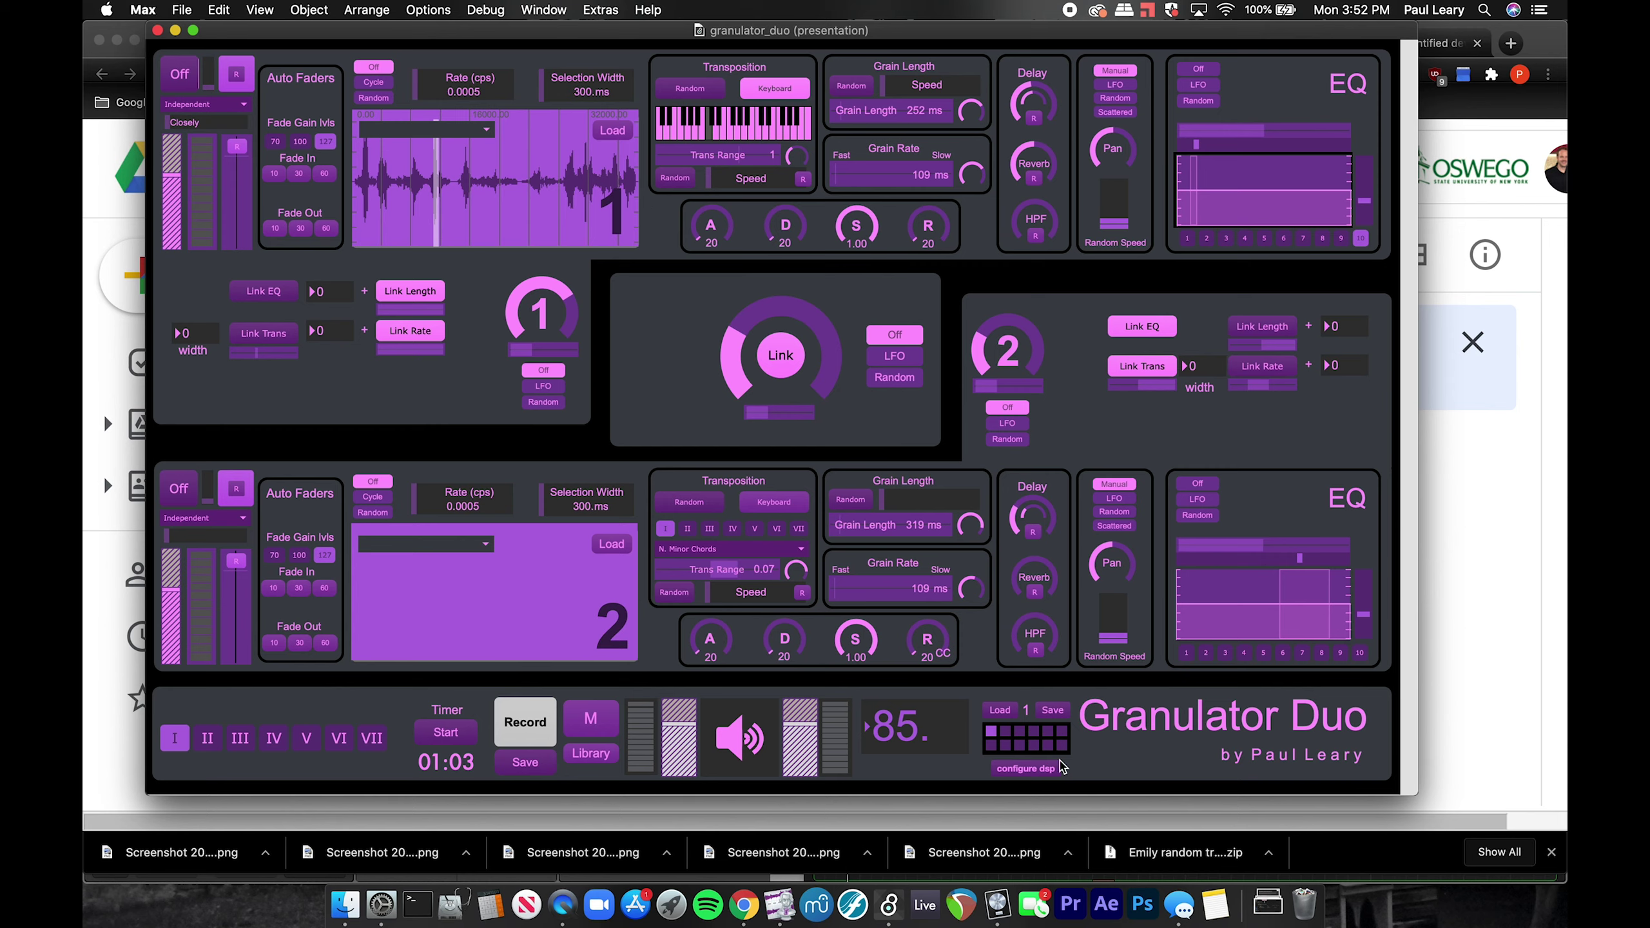
Demonstrate the power switches by toggling the master audio off and on and granulator 1 on and off.
{"action": "left_click", "coordinate": [743, 744]}
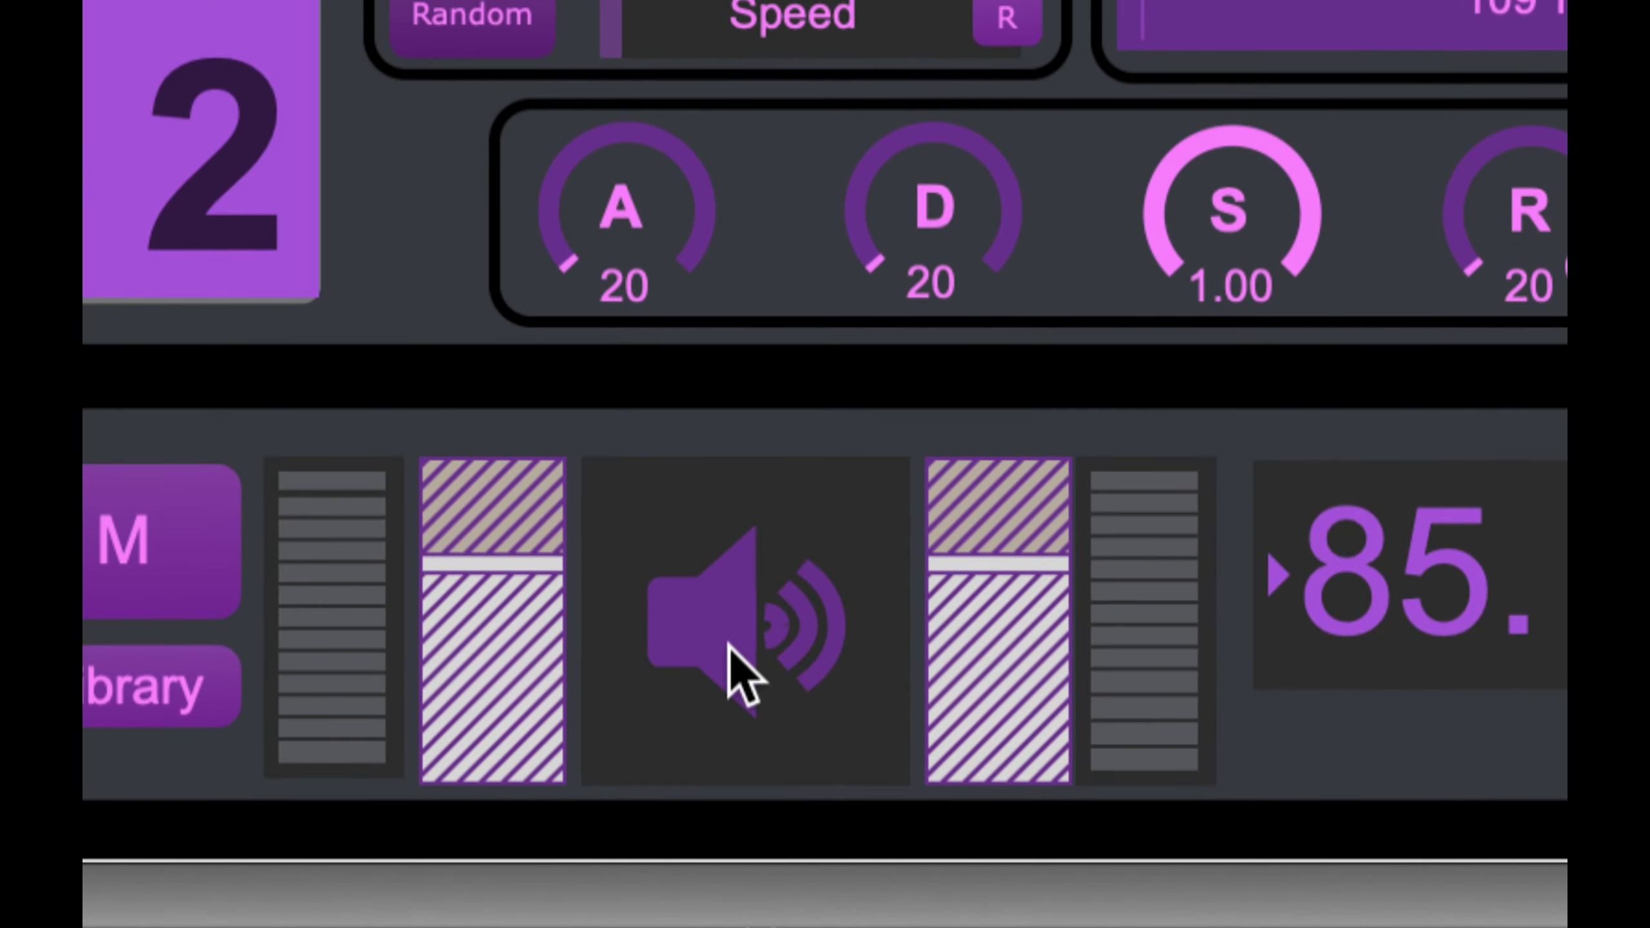
{"action": "left_click", "coordinate": [728, 728]}
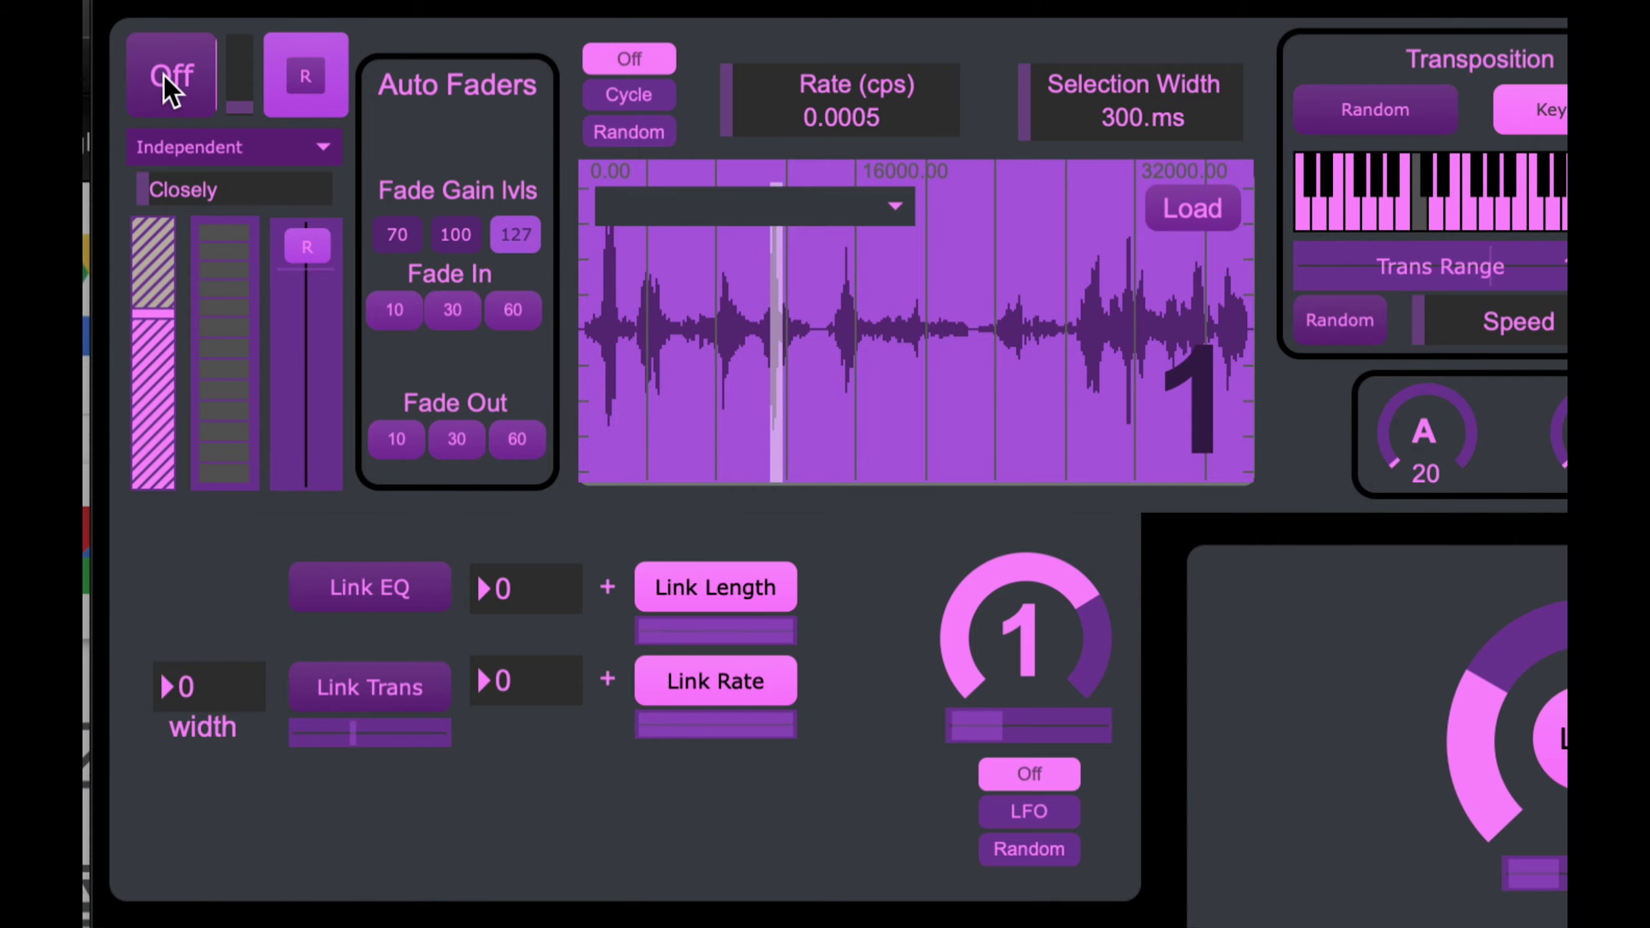
{"action": "left_click", "coordinate": [167, 75]}
{"action": "left_click", "coordinate": [171, 81]}
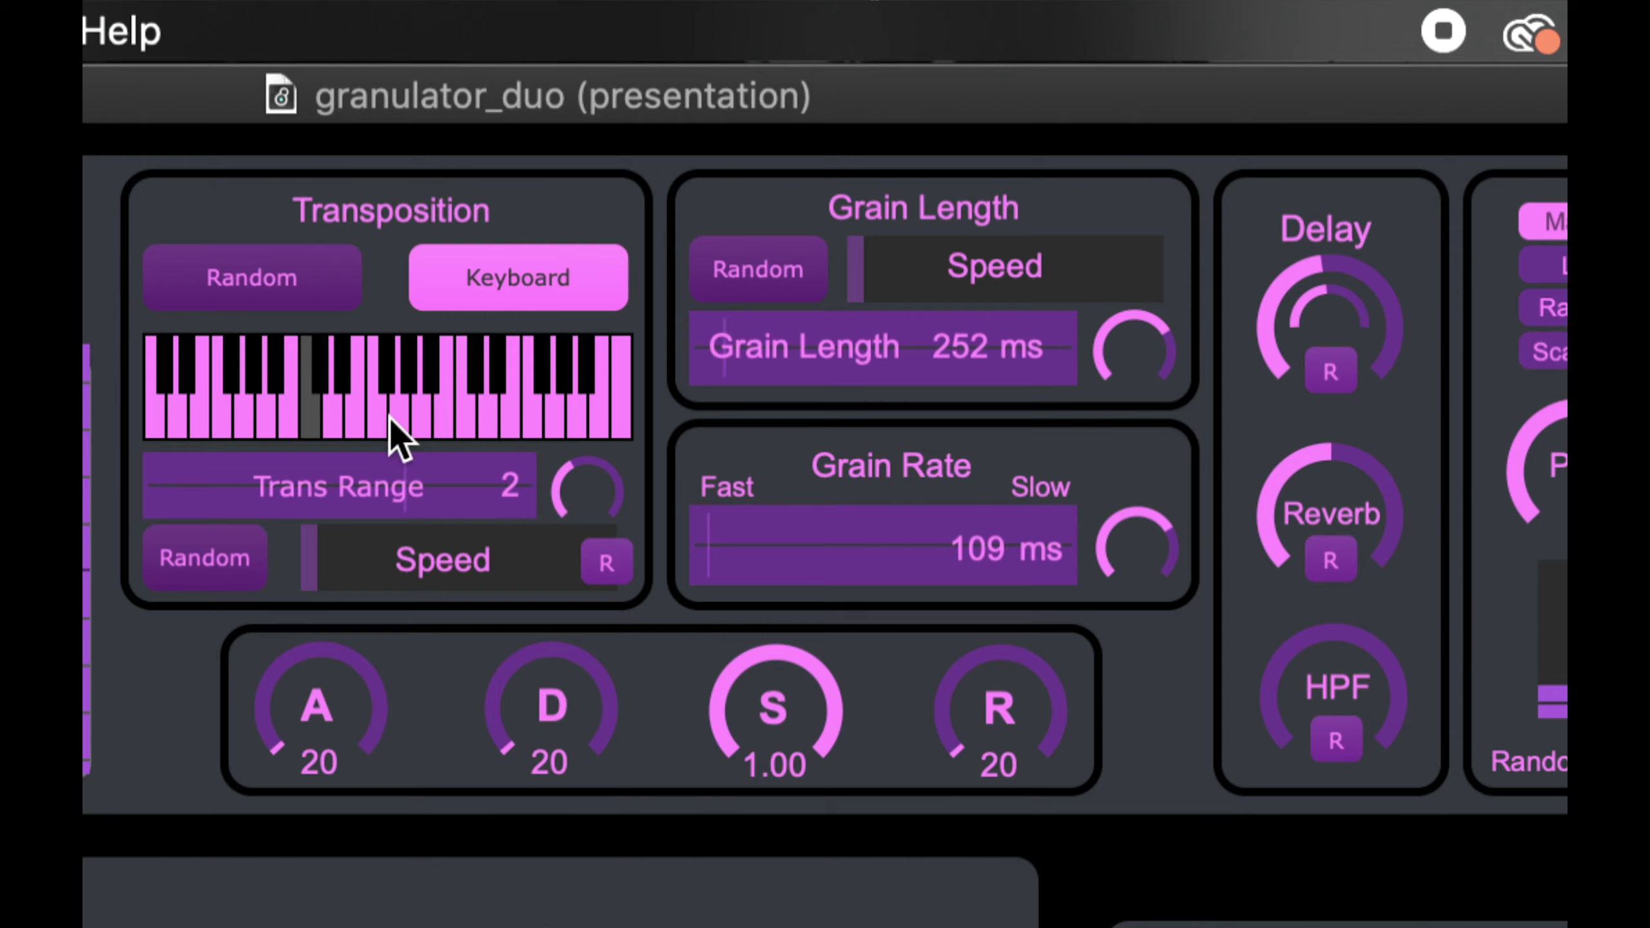
Turn off keyboard transposition for granulator 1 and switch that granulator on.
{"action": "left_click", "coordinate": [523, 287]}
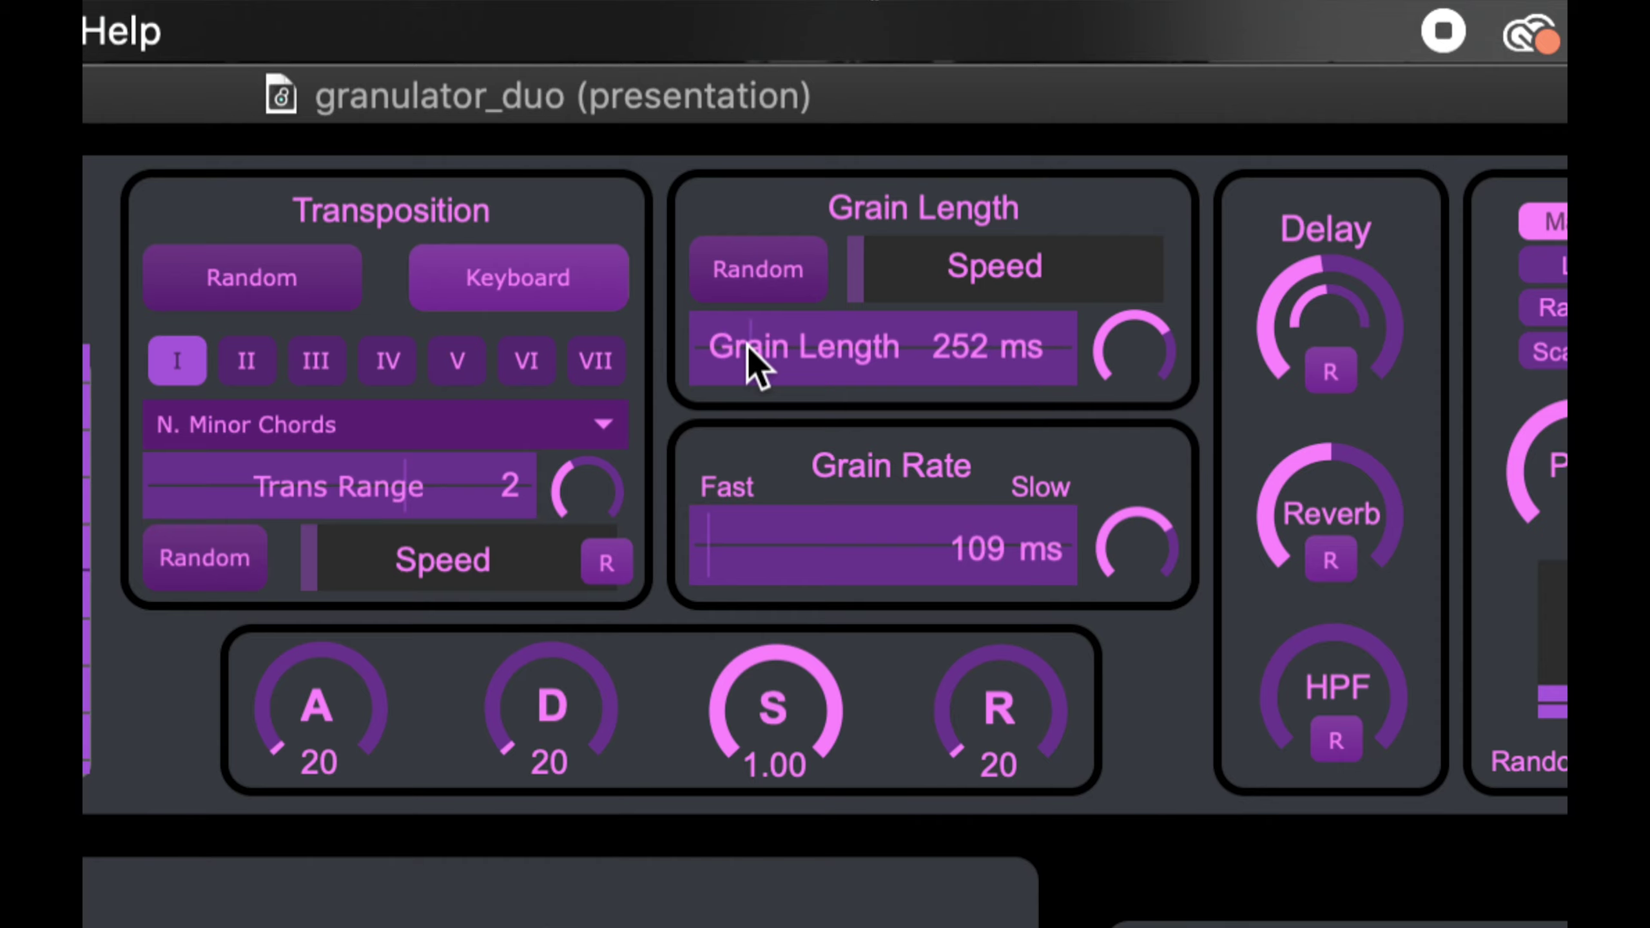
{"action": "scroll", "coordinate": [741, 348], "scroll_direction": "down", "scroll_amount": 1}
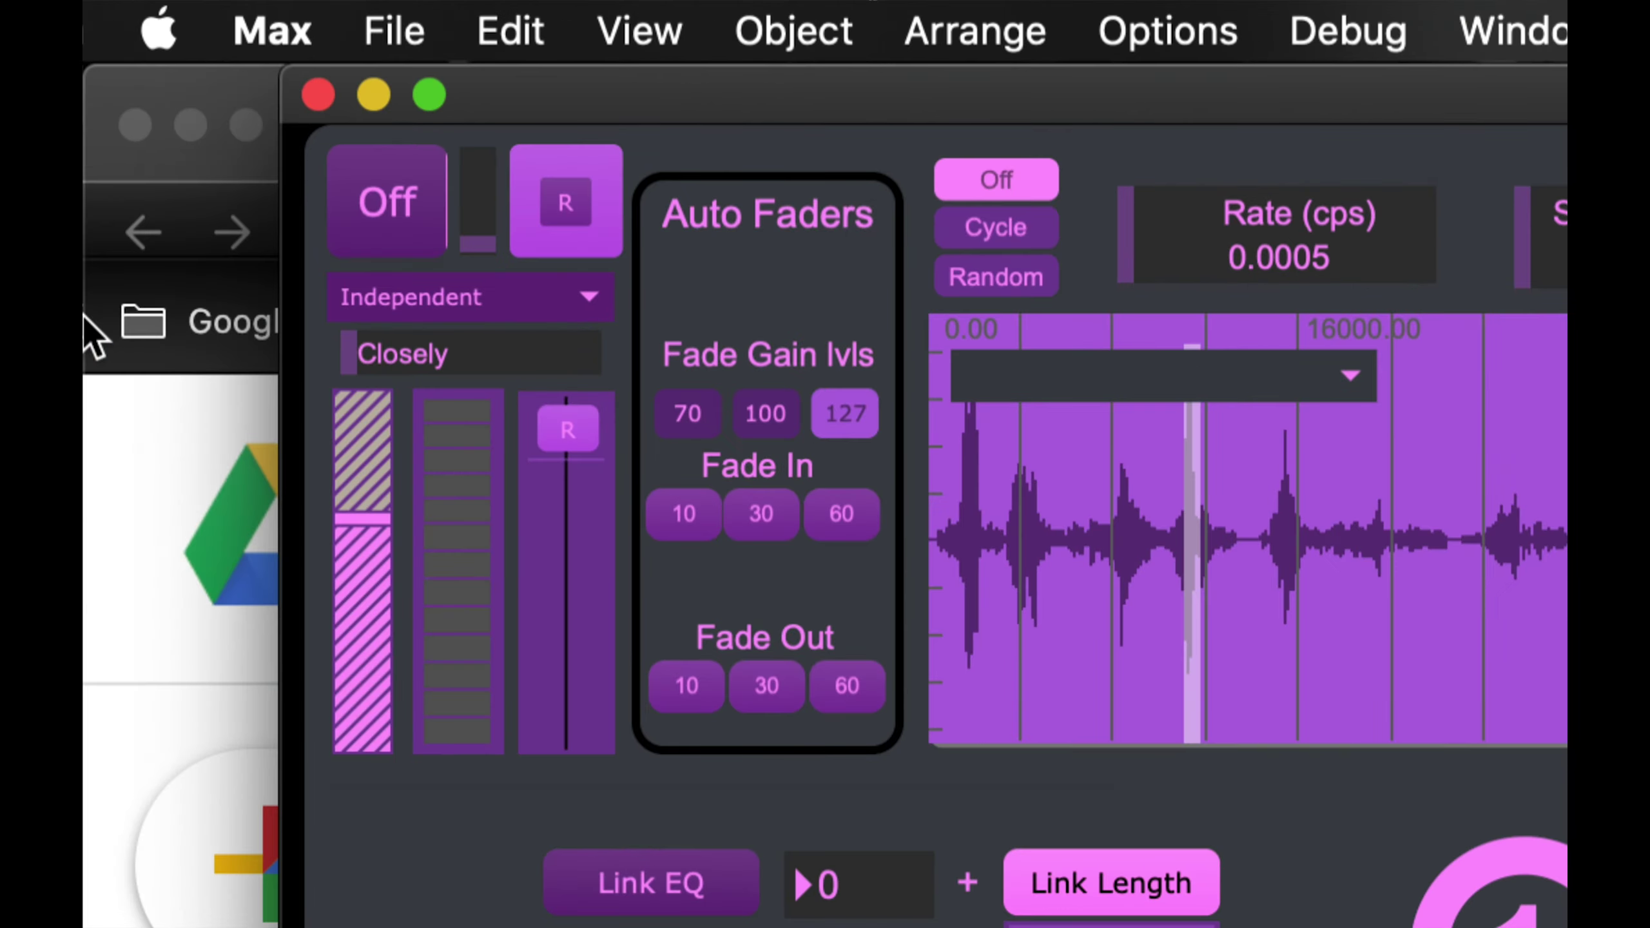
{"action": "left_click", "coordinate": [398, 214]}
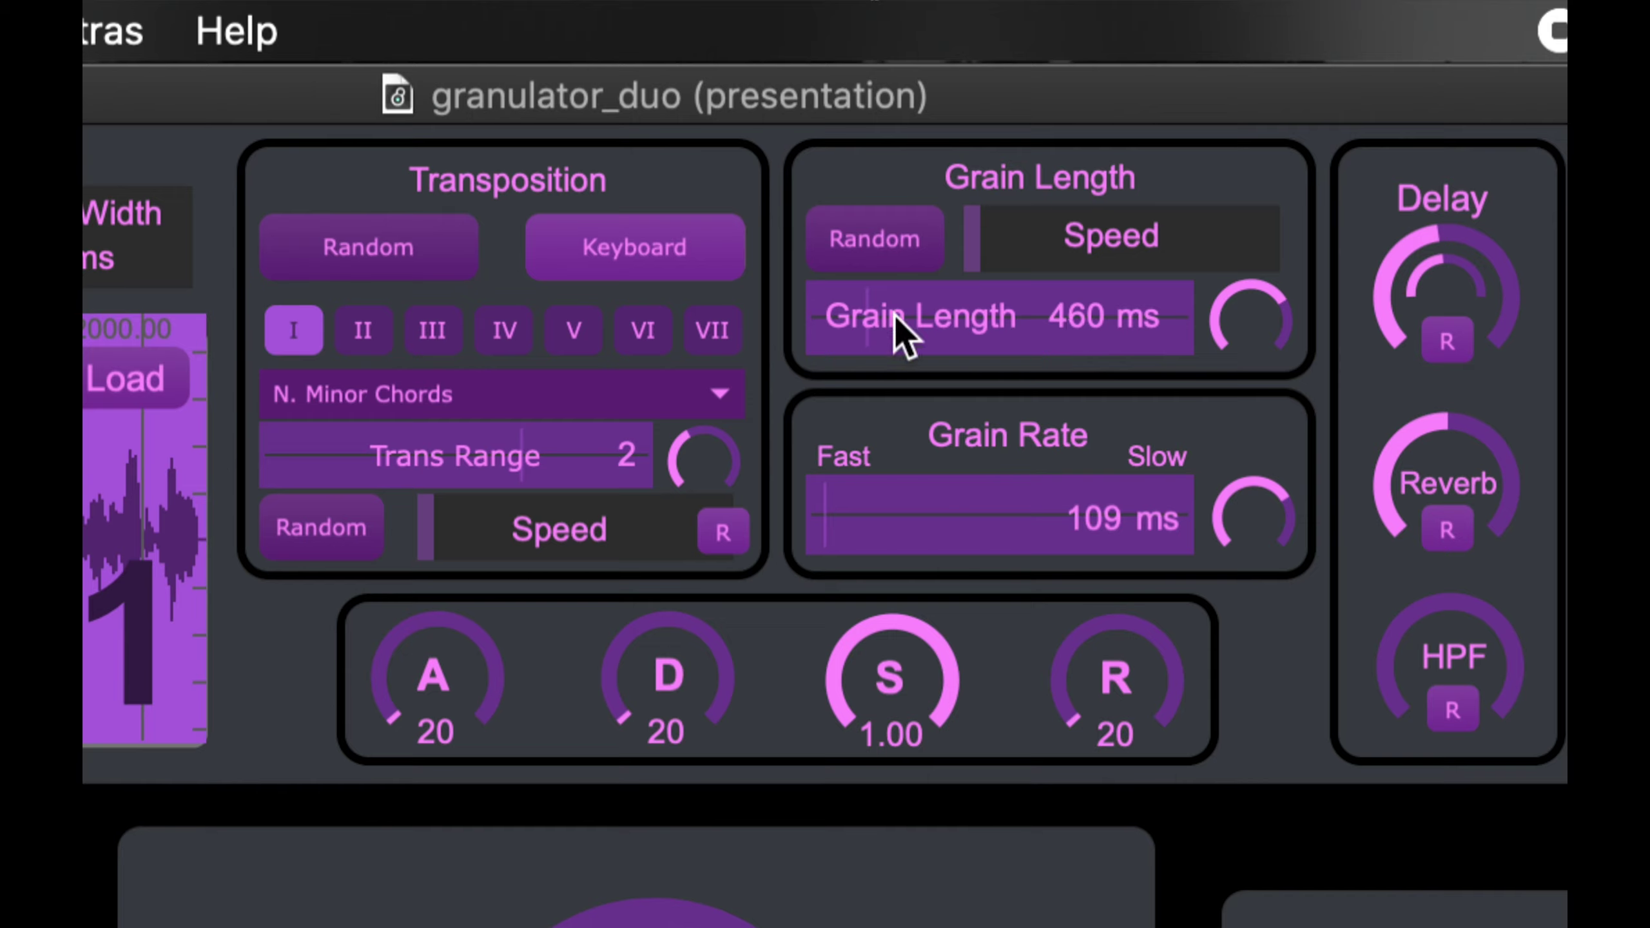
Audition several fixed grain lengths for granulator 1, including 526 and 217 ms, and set a grain length range at the short end.
{"action": "left_click", "coordinate": [849, 315]}
{"action": "left_click", "coordinate": [876, 311]}
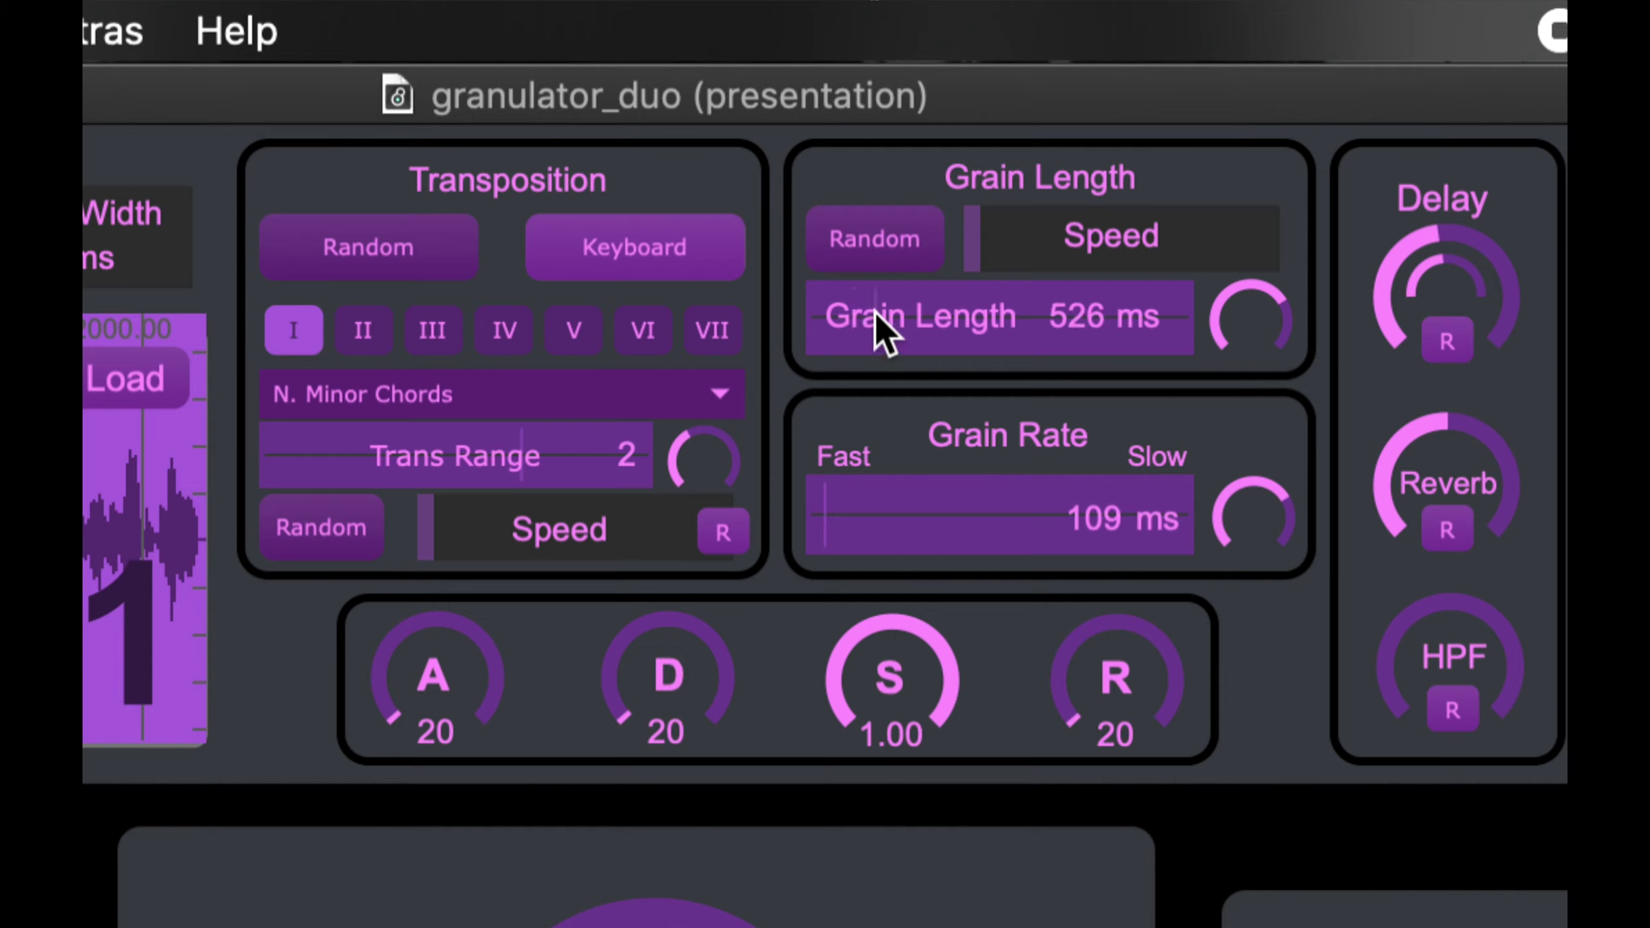
{"action": "left_click_drag", "start_coordinate": [843, 313], "coordinate": [852, 315]}
{"action": "left_click", "coordinate": [834, 306]}
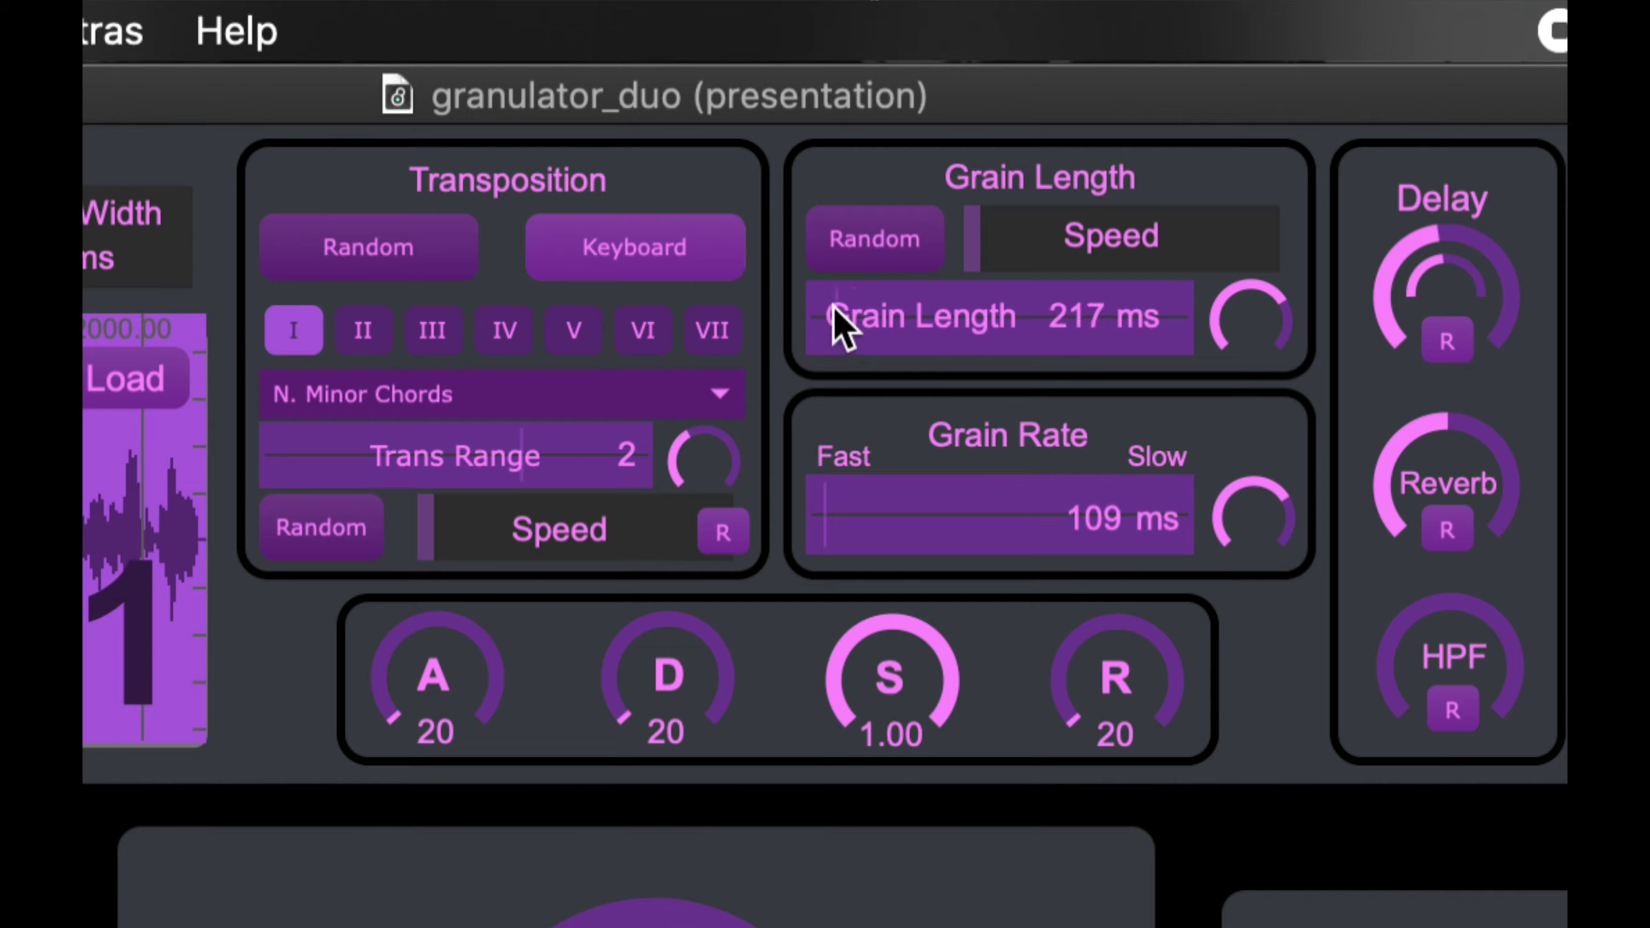
{"action": "left_click", "coordinate": [832, 307]}
{"action": "left_click", "coordinate": [844, 312]}
{"action": "left_click_drag", "start_coordinate": [830, 311], "coordinate": [913, 314]}
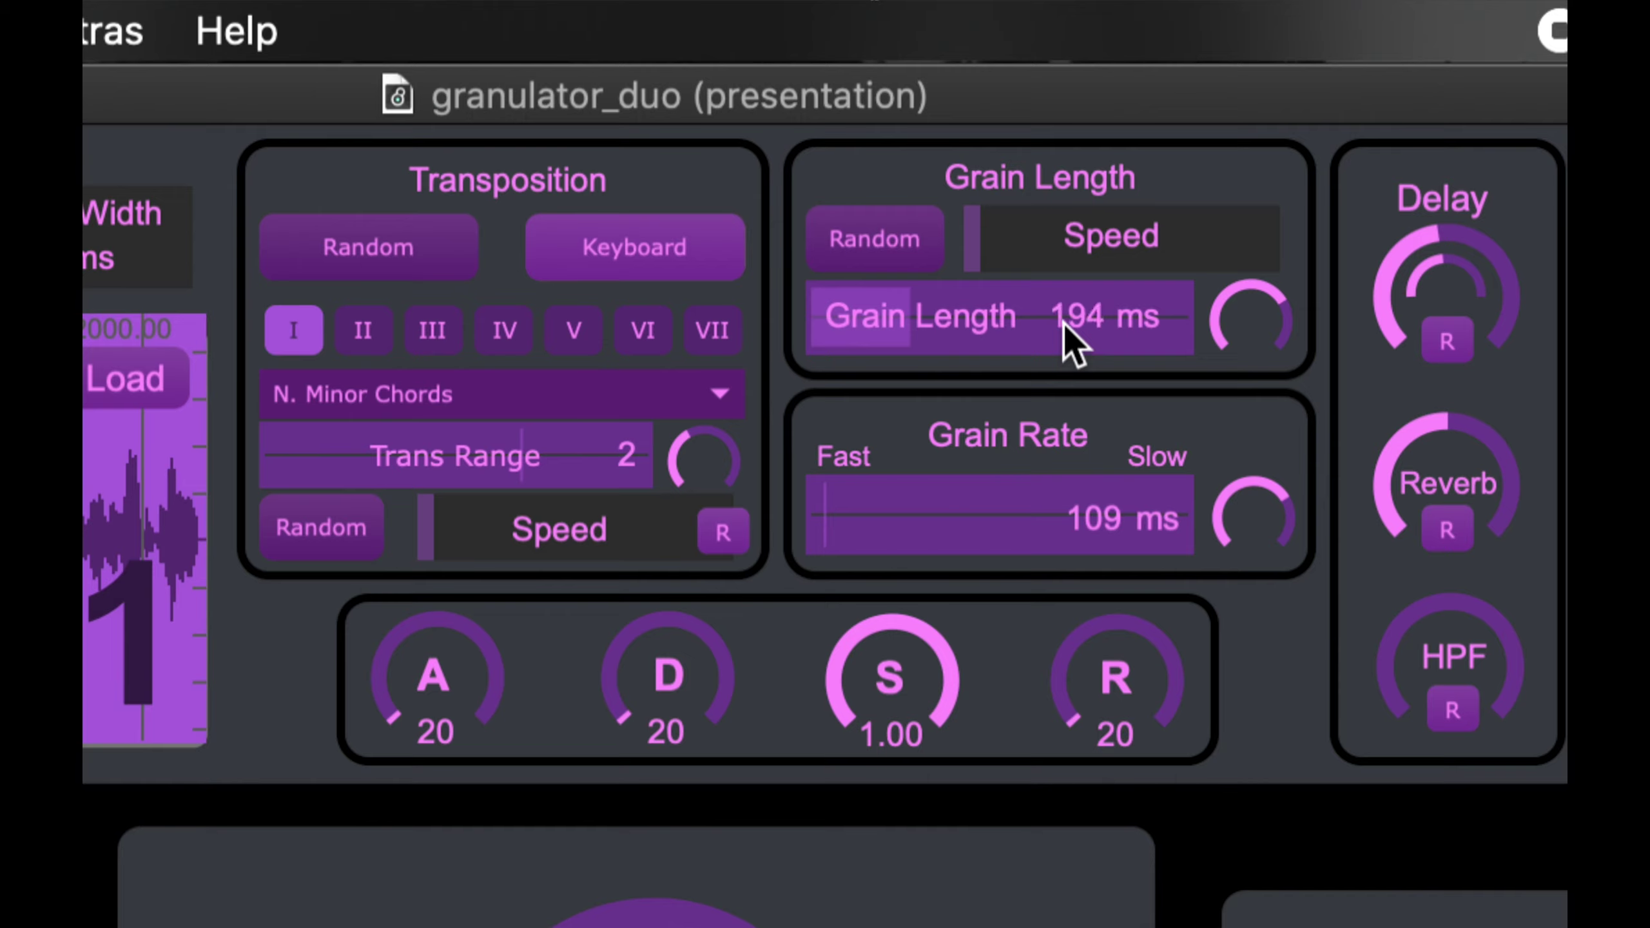
Audition grain rates of 158, 26, 2539 and 3002 ms for granulator 1, and set a rate range near the fast end.
{"action": "left_click", "coordinate": [830, 510]}
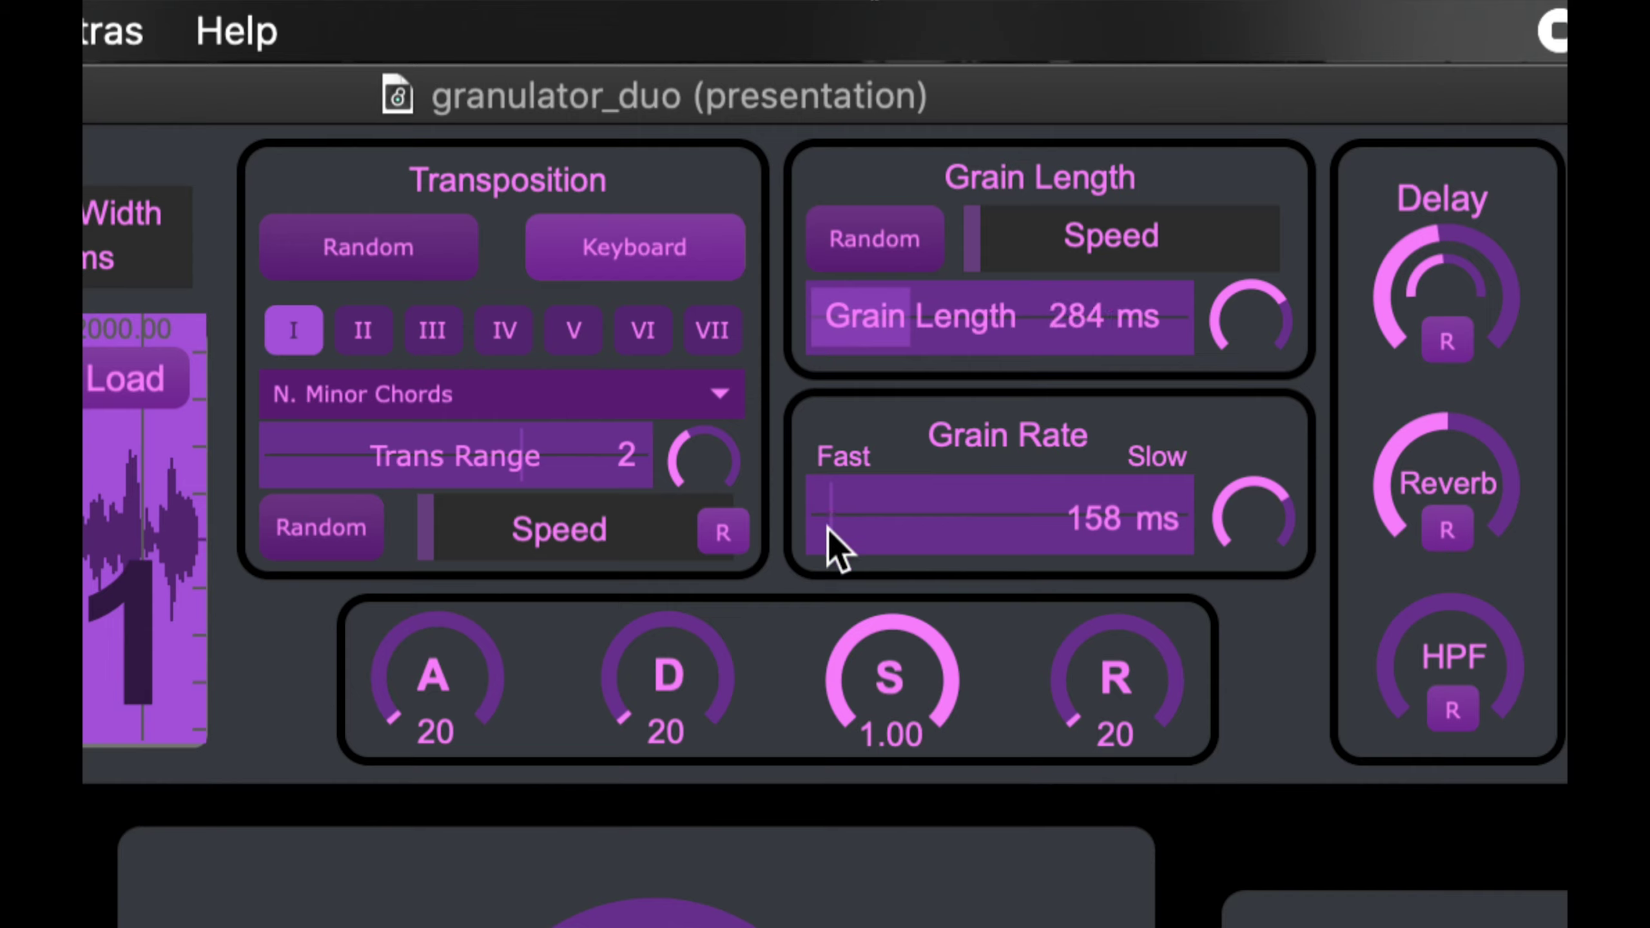
{"action": "left_click", "coordinate": [814, 512]}
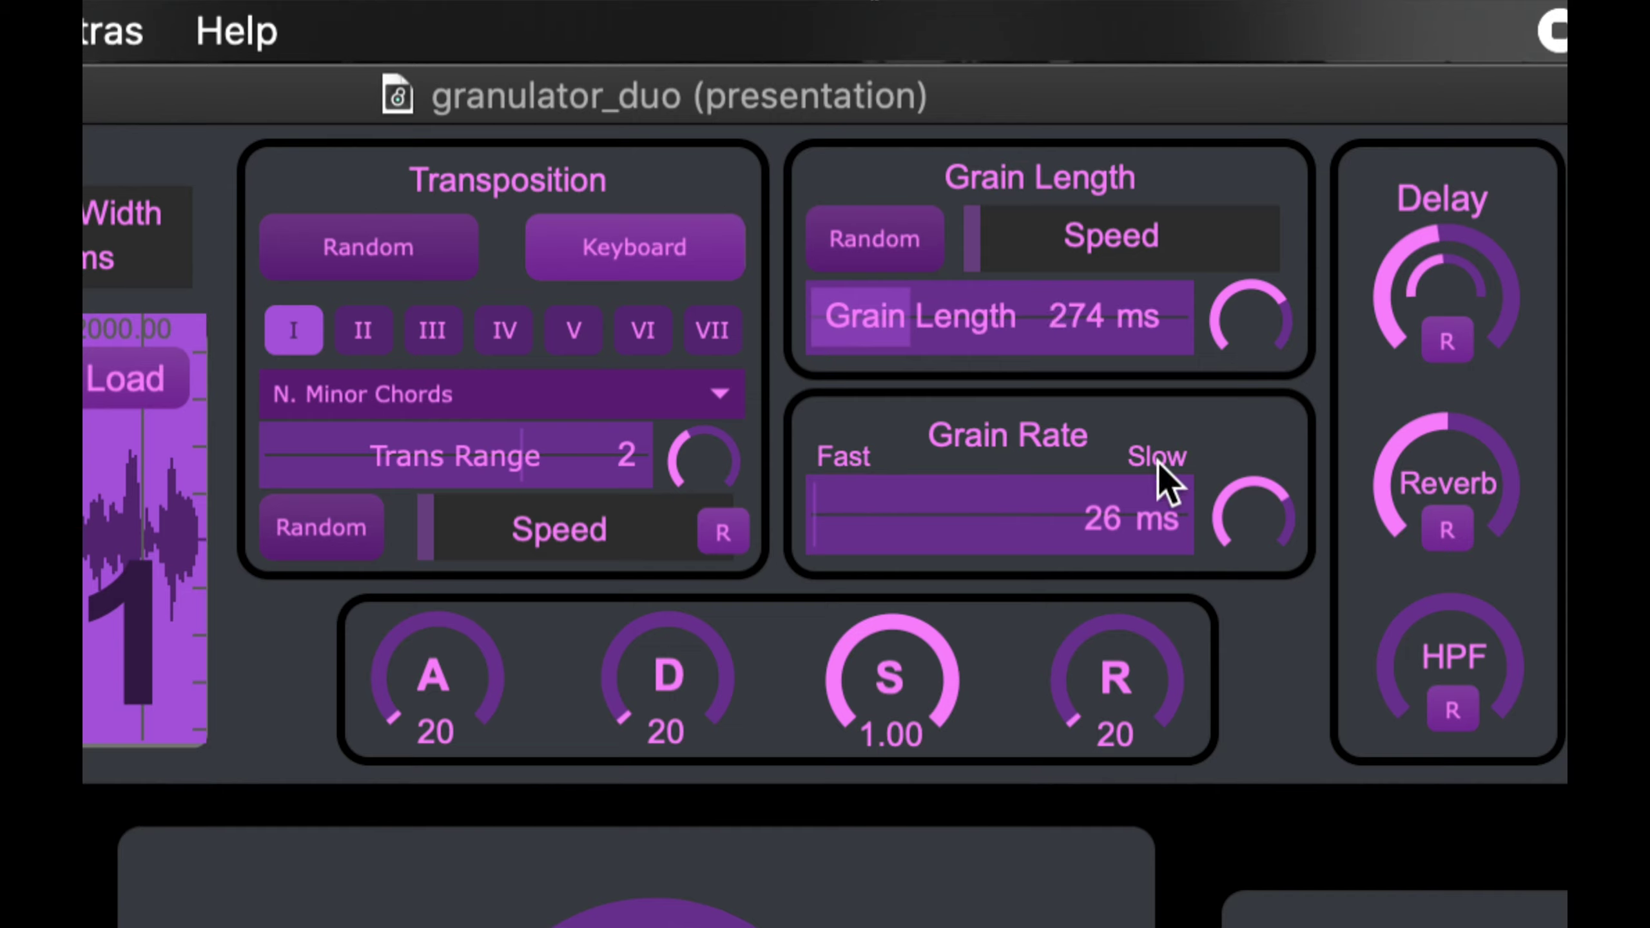
{"action": "left_click", "coordinate": [1130, 517]}
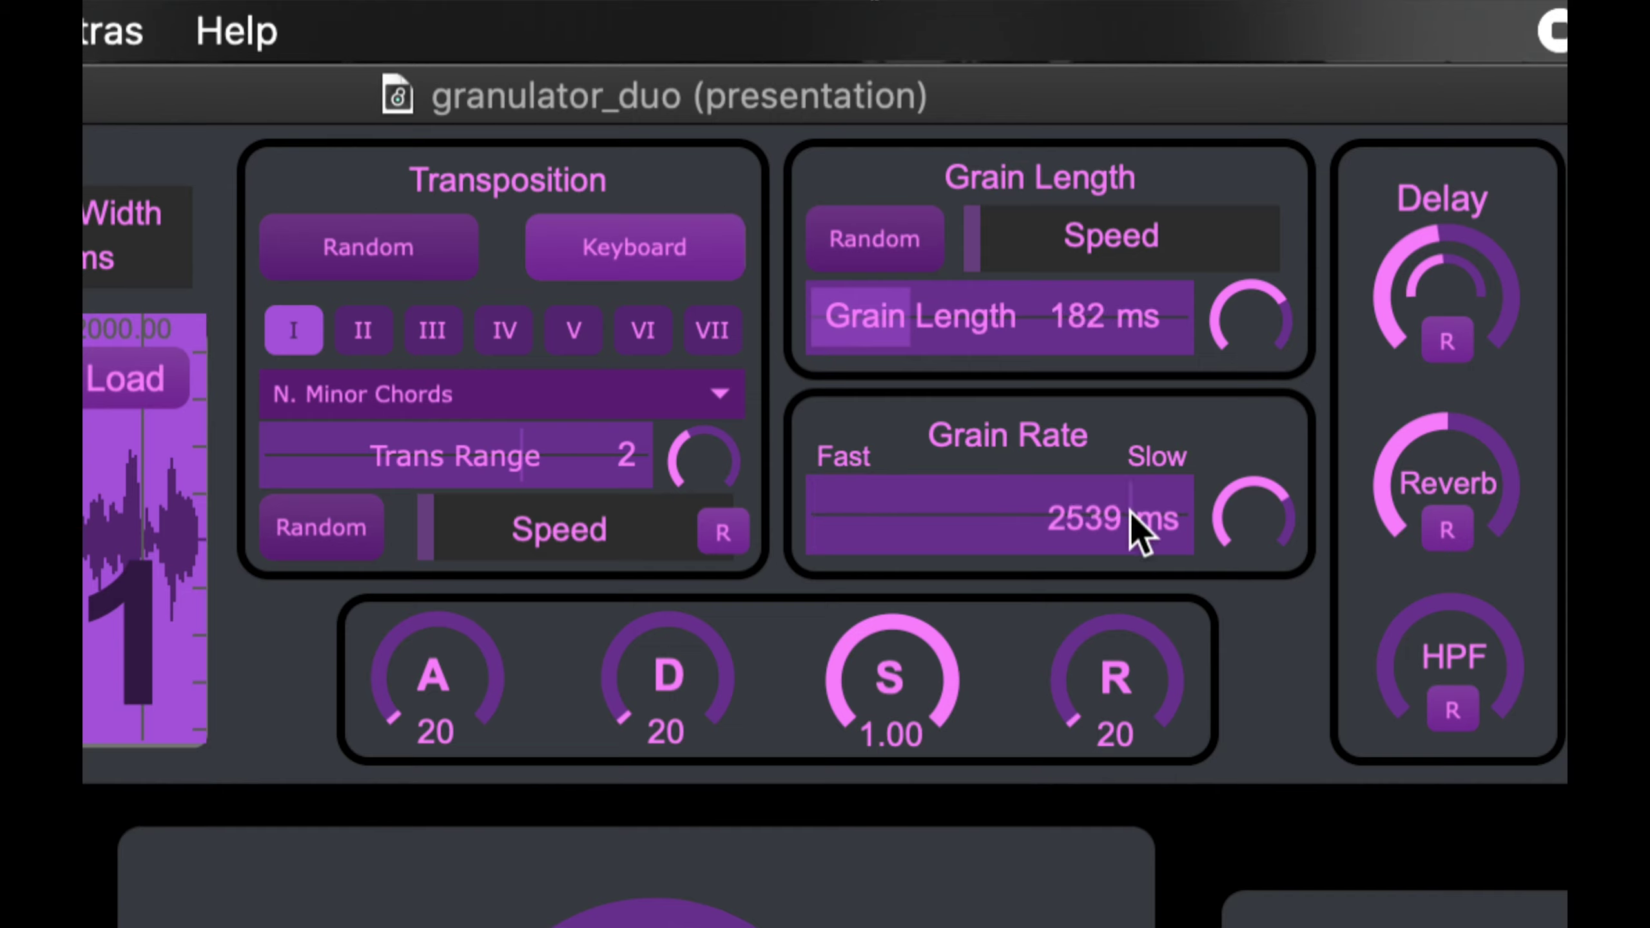
{"action": "left_click", "coordinate": [1187, 518]}
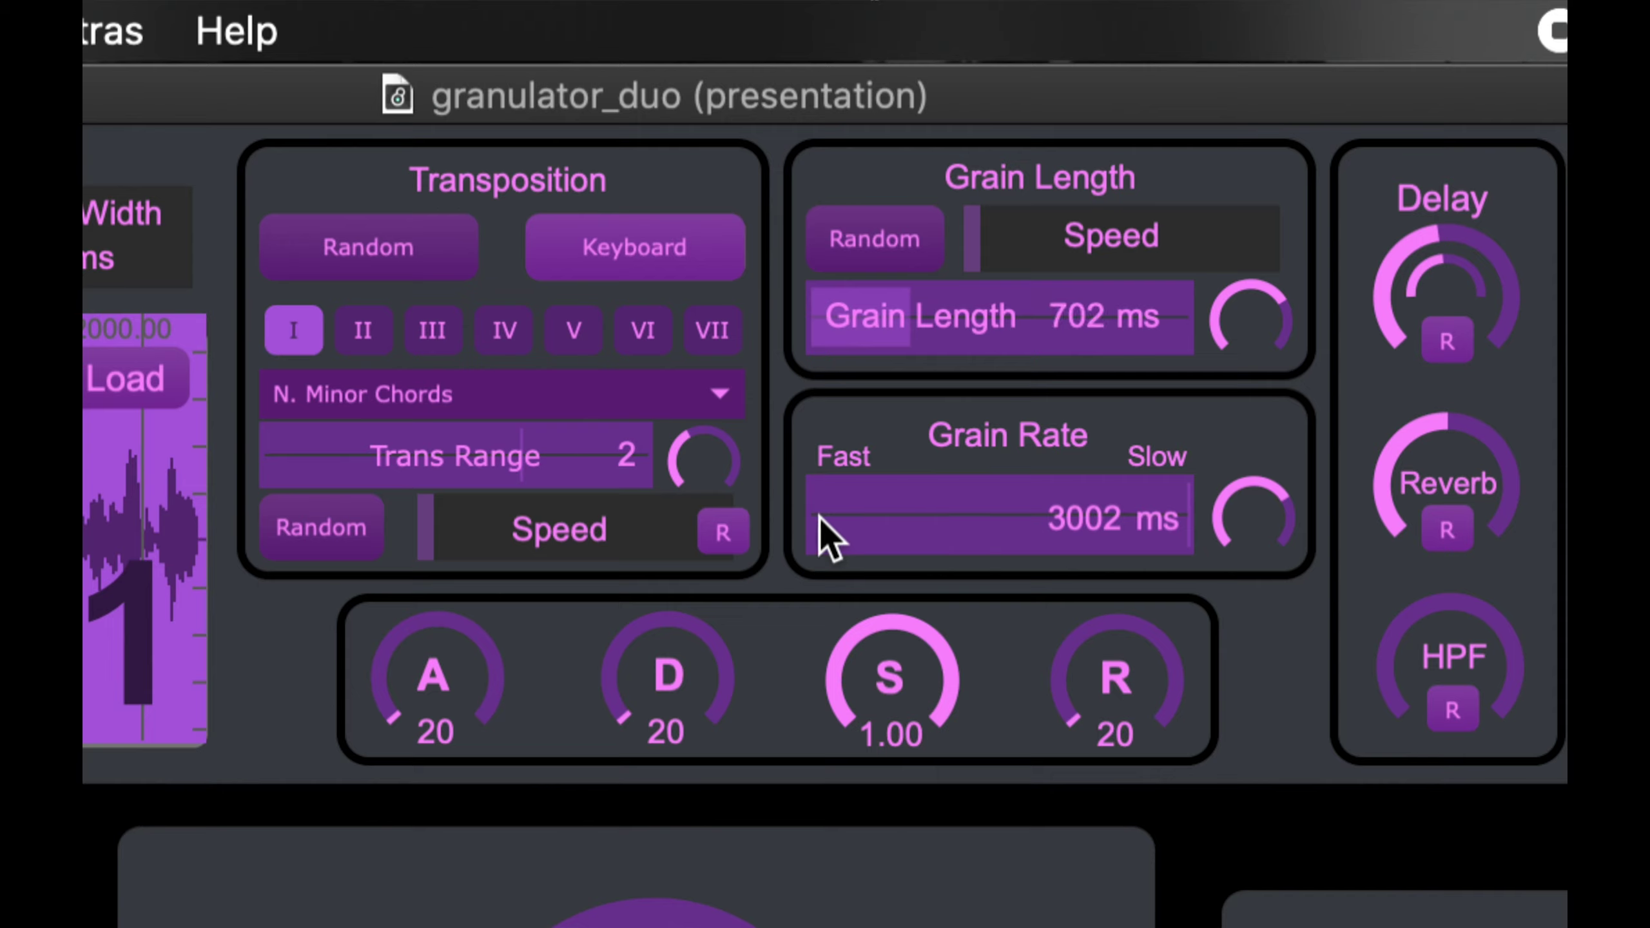
{"action": "left_click_drag", "start_coordinate": [817, 518], "coordinate": [836, 572]}
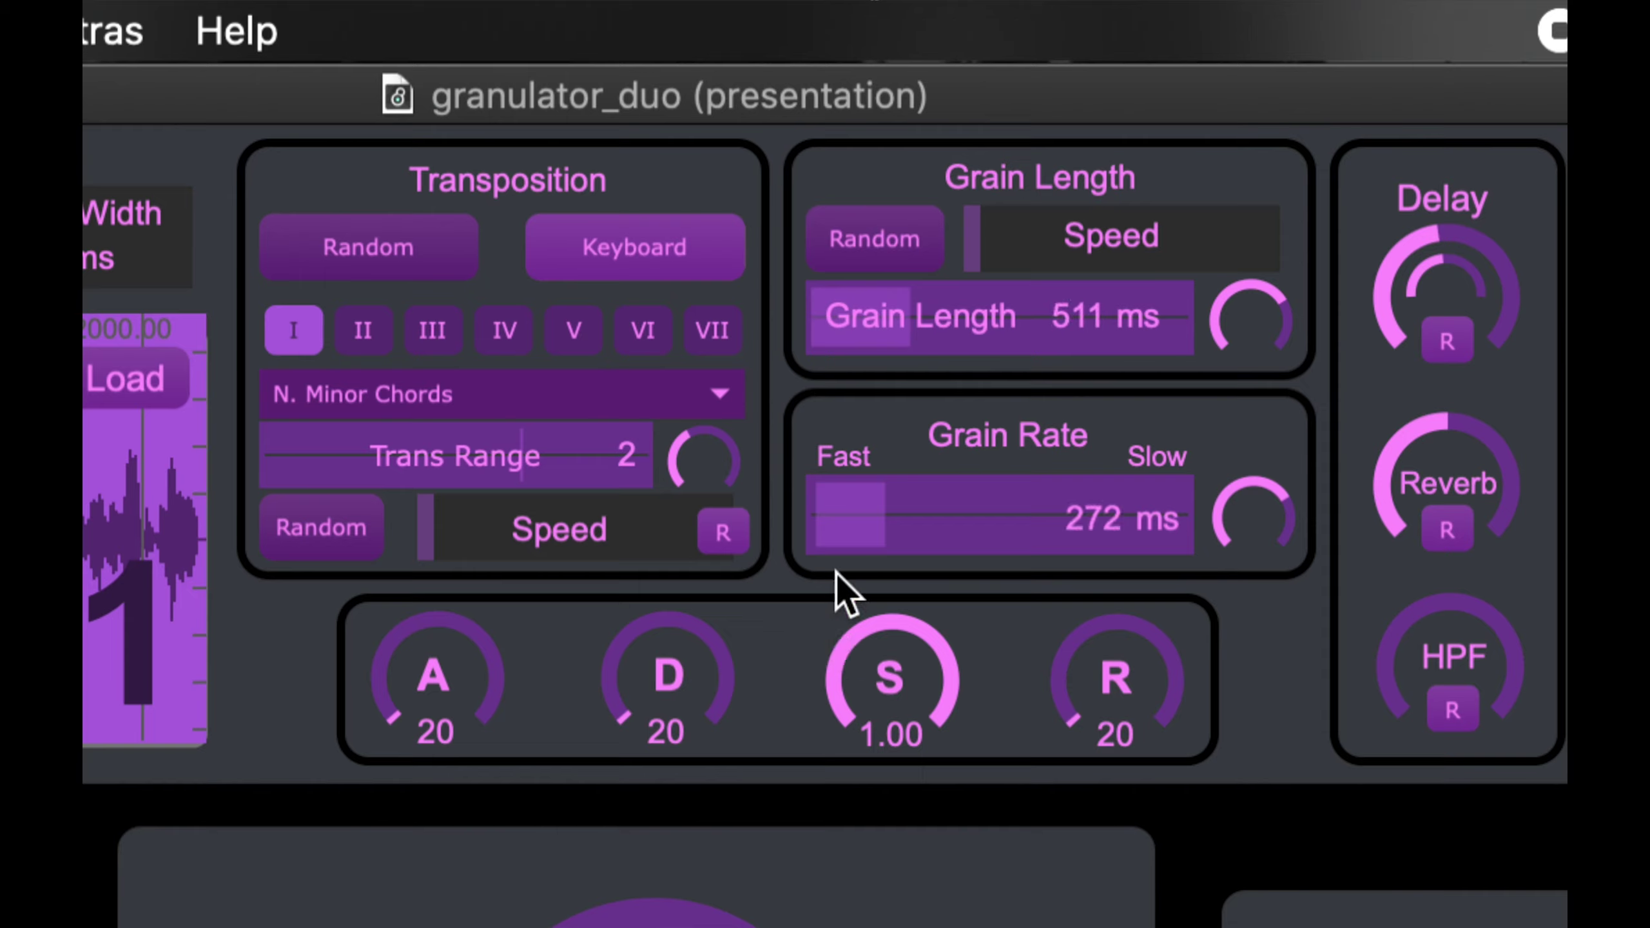
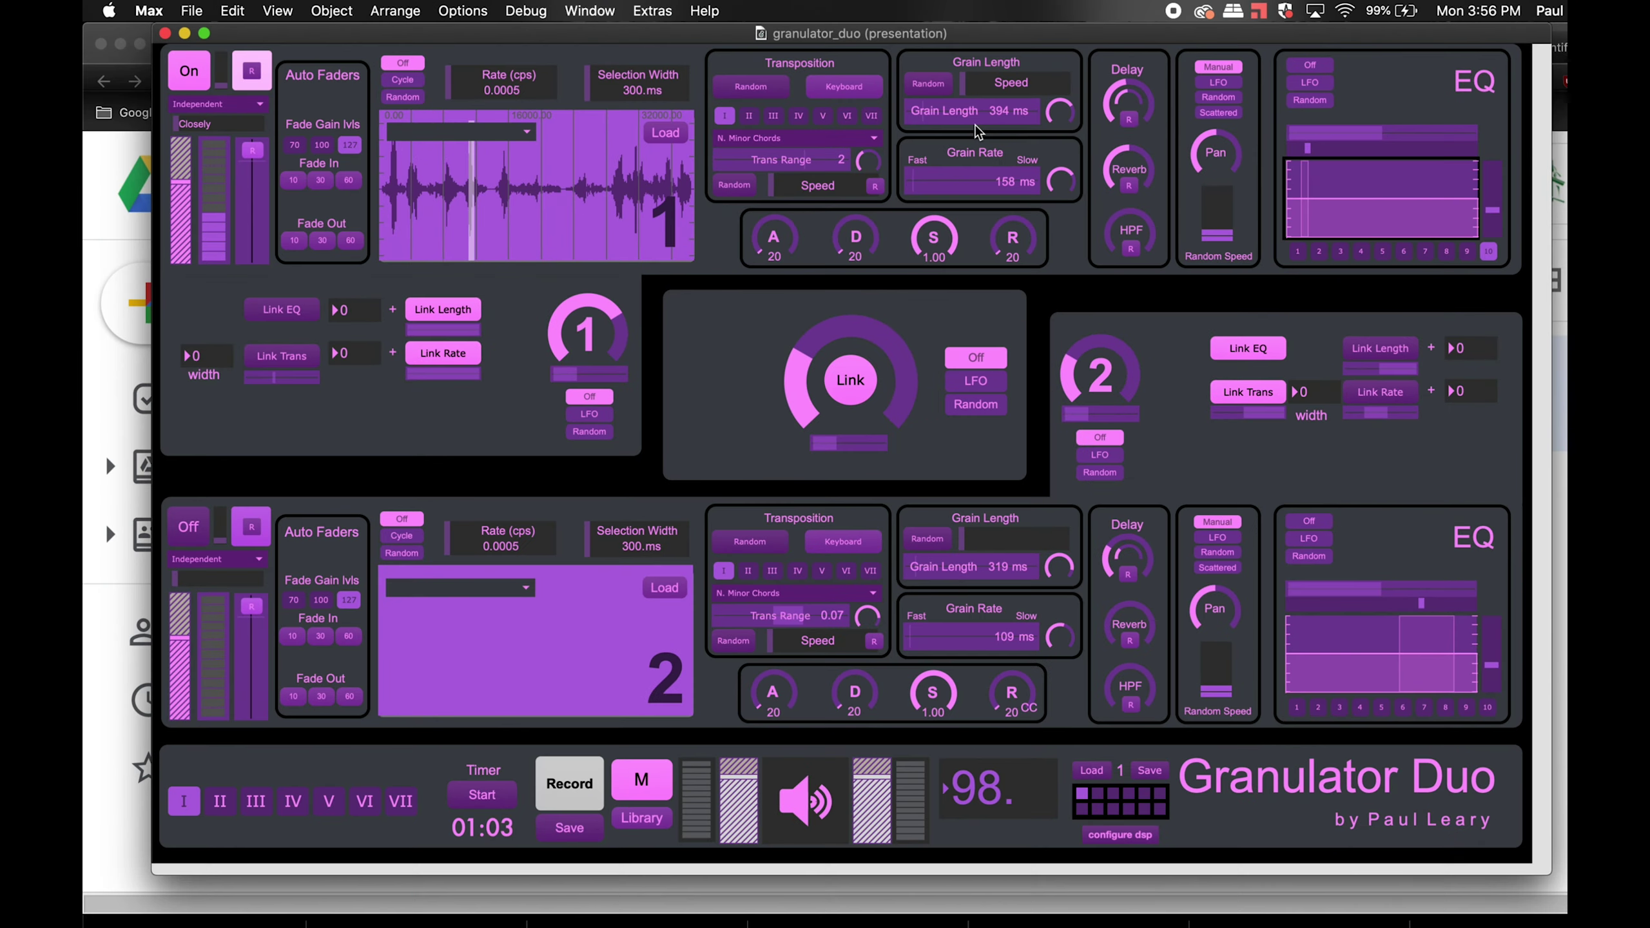
Switch to Logic Pro X, zoom and widen the Piano Roll to show all four bars, and return the playhead to the start.
{"action": "key", "text": "super+Tab"}
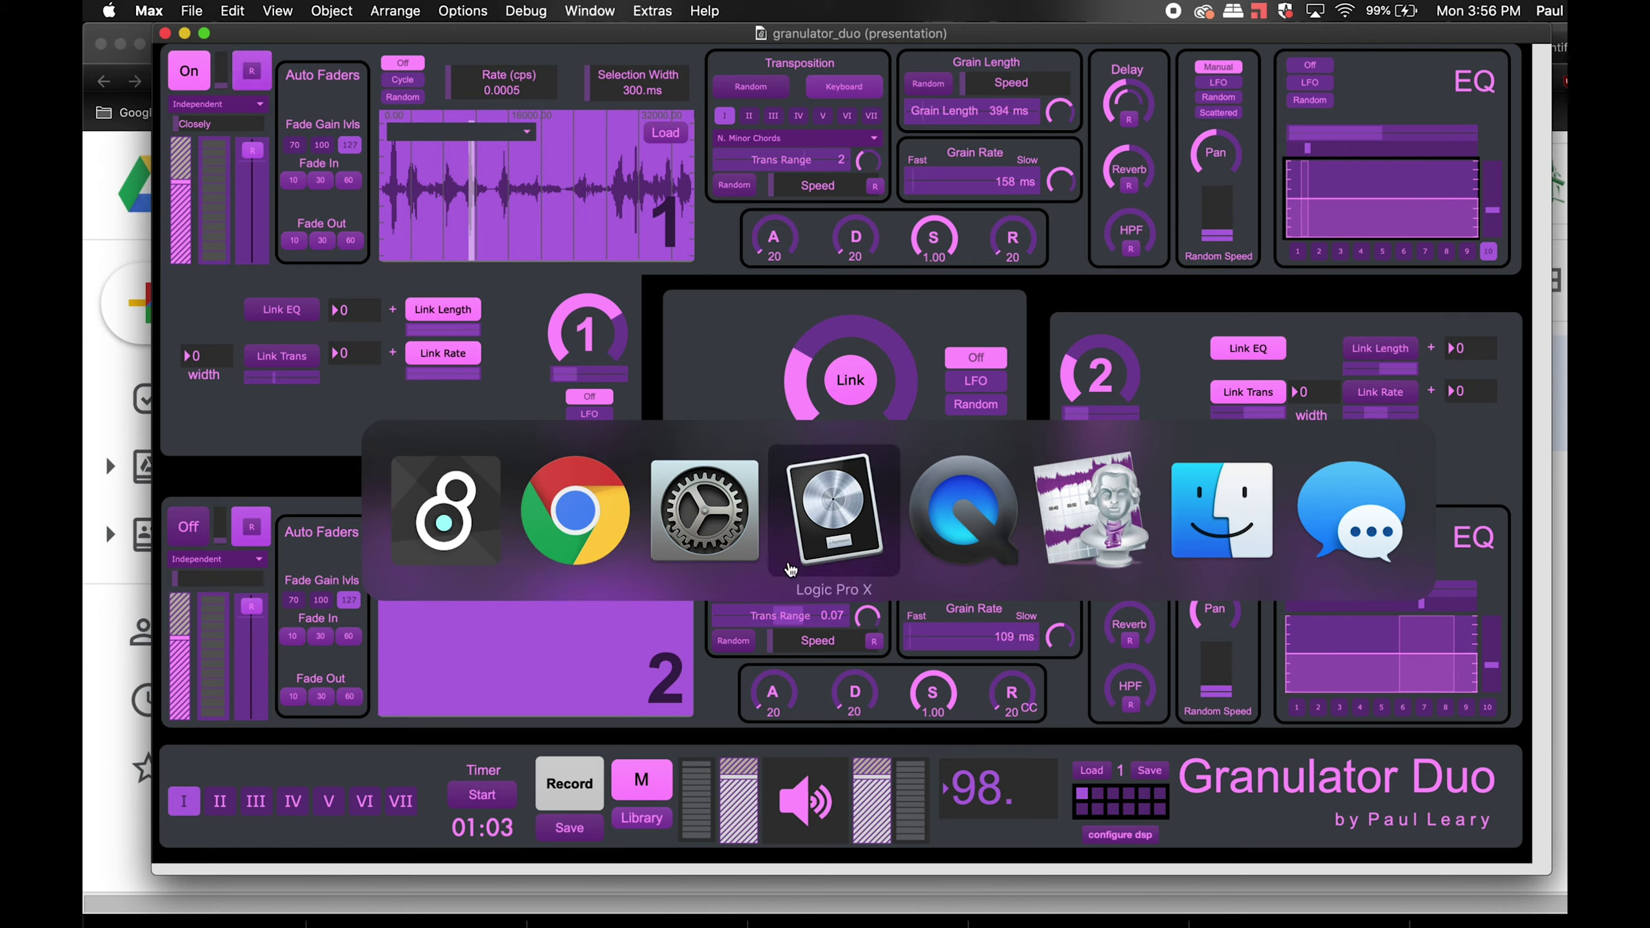
{"action": "left_click", "coordinate": [791, 569]}
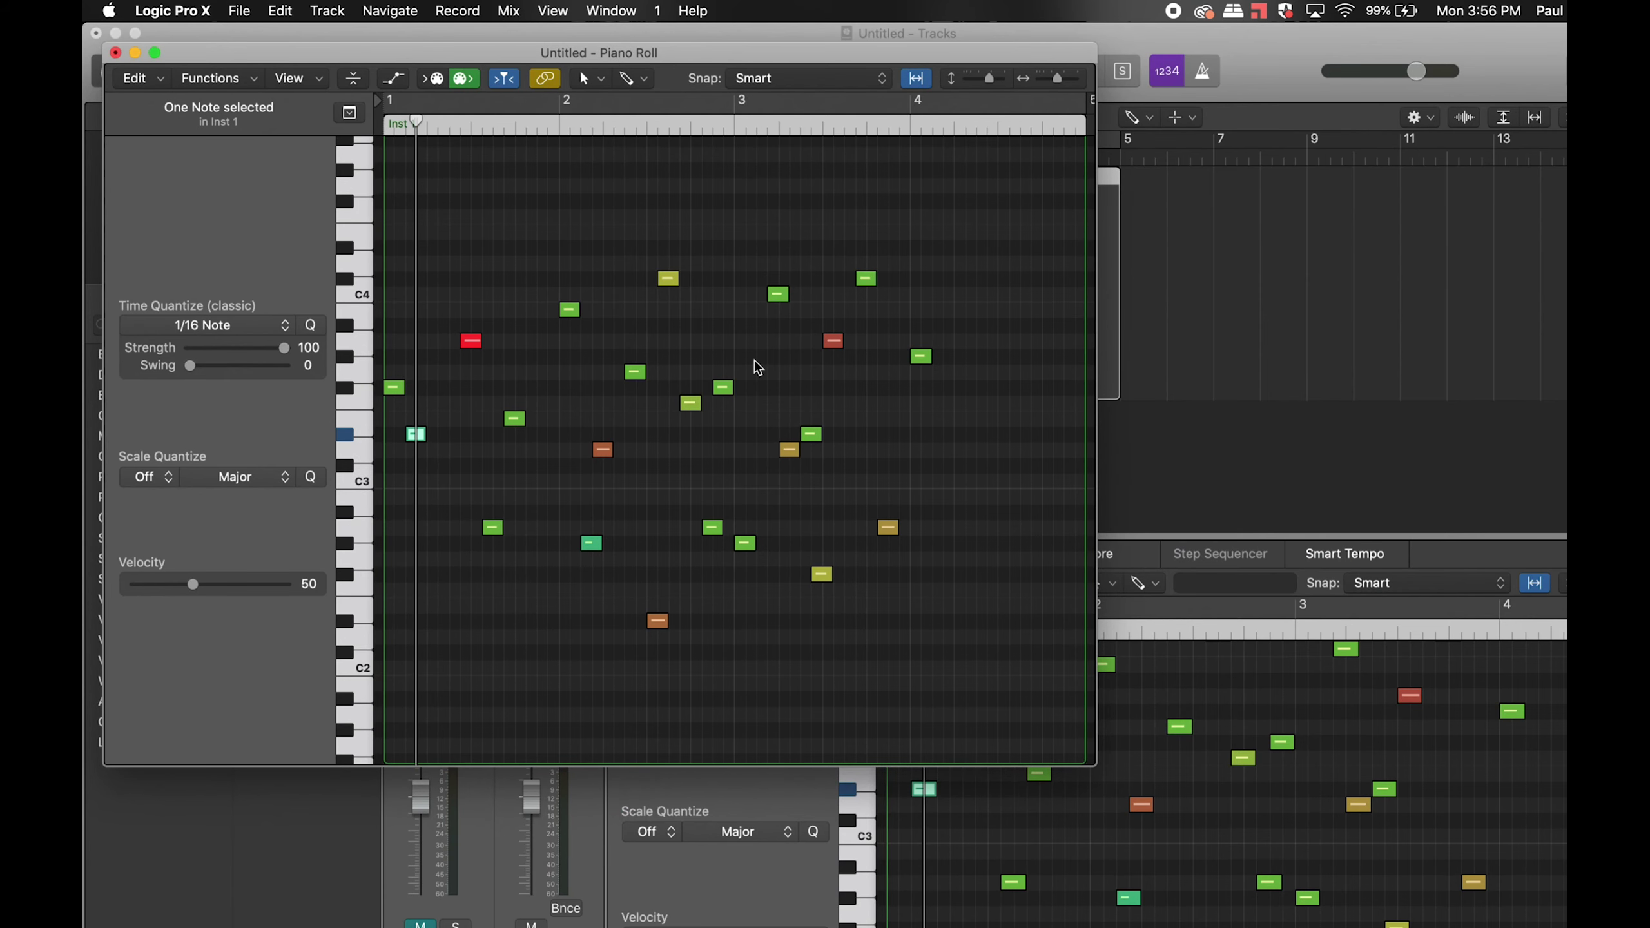
{"action": "key", "text": "super+Right"}
{"action": "key", "text": "super+Left"}
{"action": "key", "text": "super+Right"}
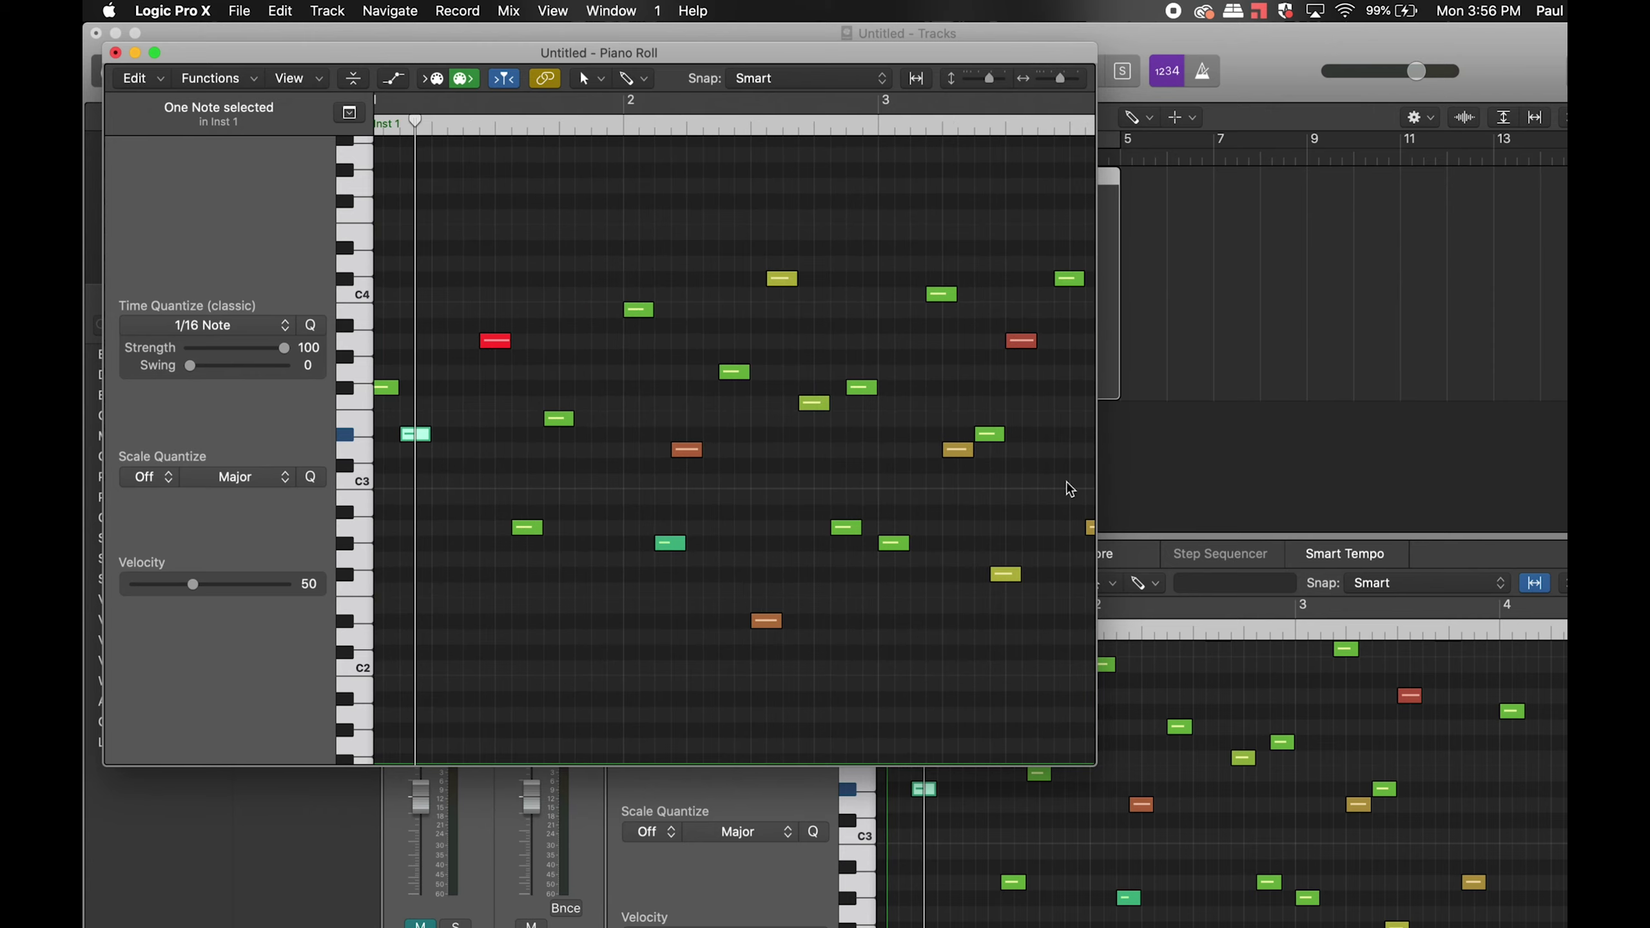
{"action": "left_click_drag", "start_coordinate": [1106, 482], "coordinate": [1523, 482]}
{"action": "key", "text": "Return"}
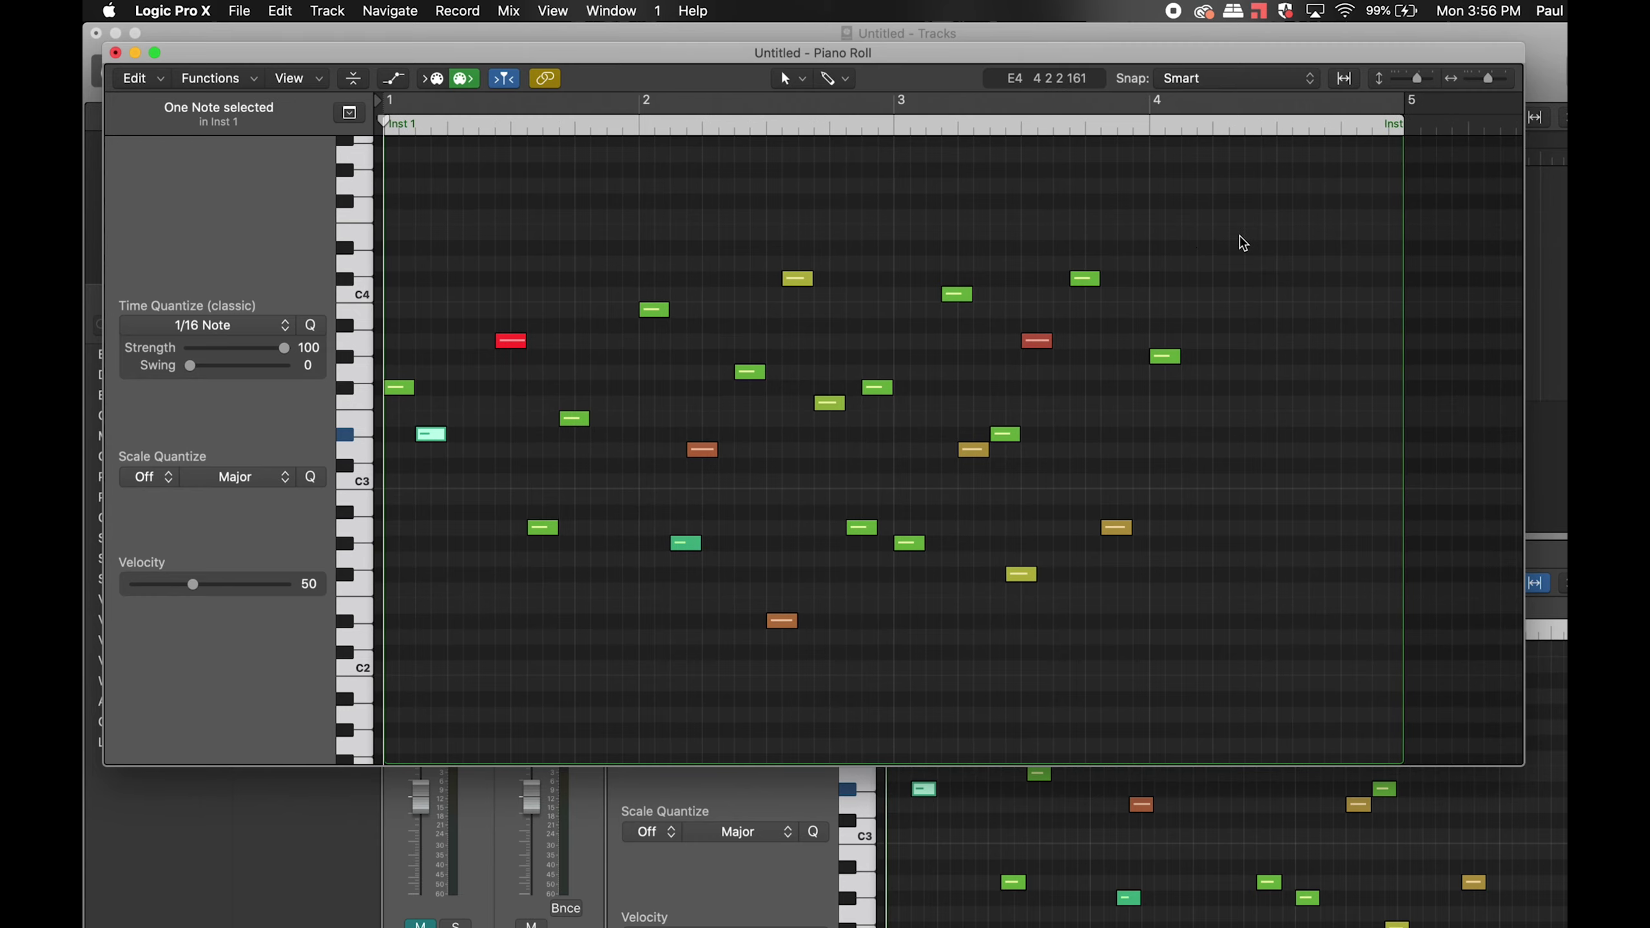
Select all the notes in the Piano Roll, shorten them to brief blips, and stretch them to a little over one bar each.
{"action": "left_click_drag", "start_coordinate": [1239, 236], "coordinate": [362, 689]}
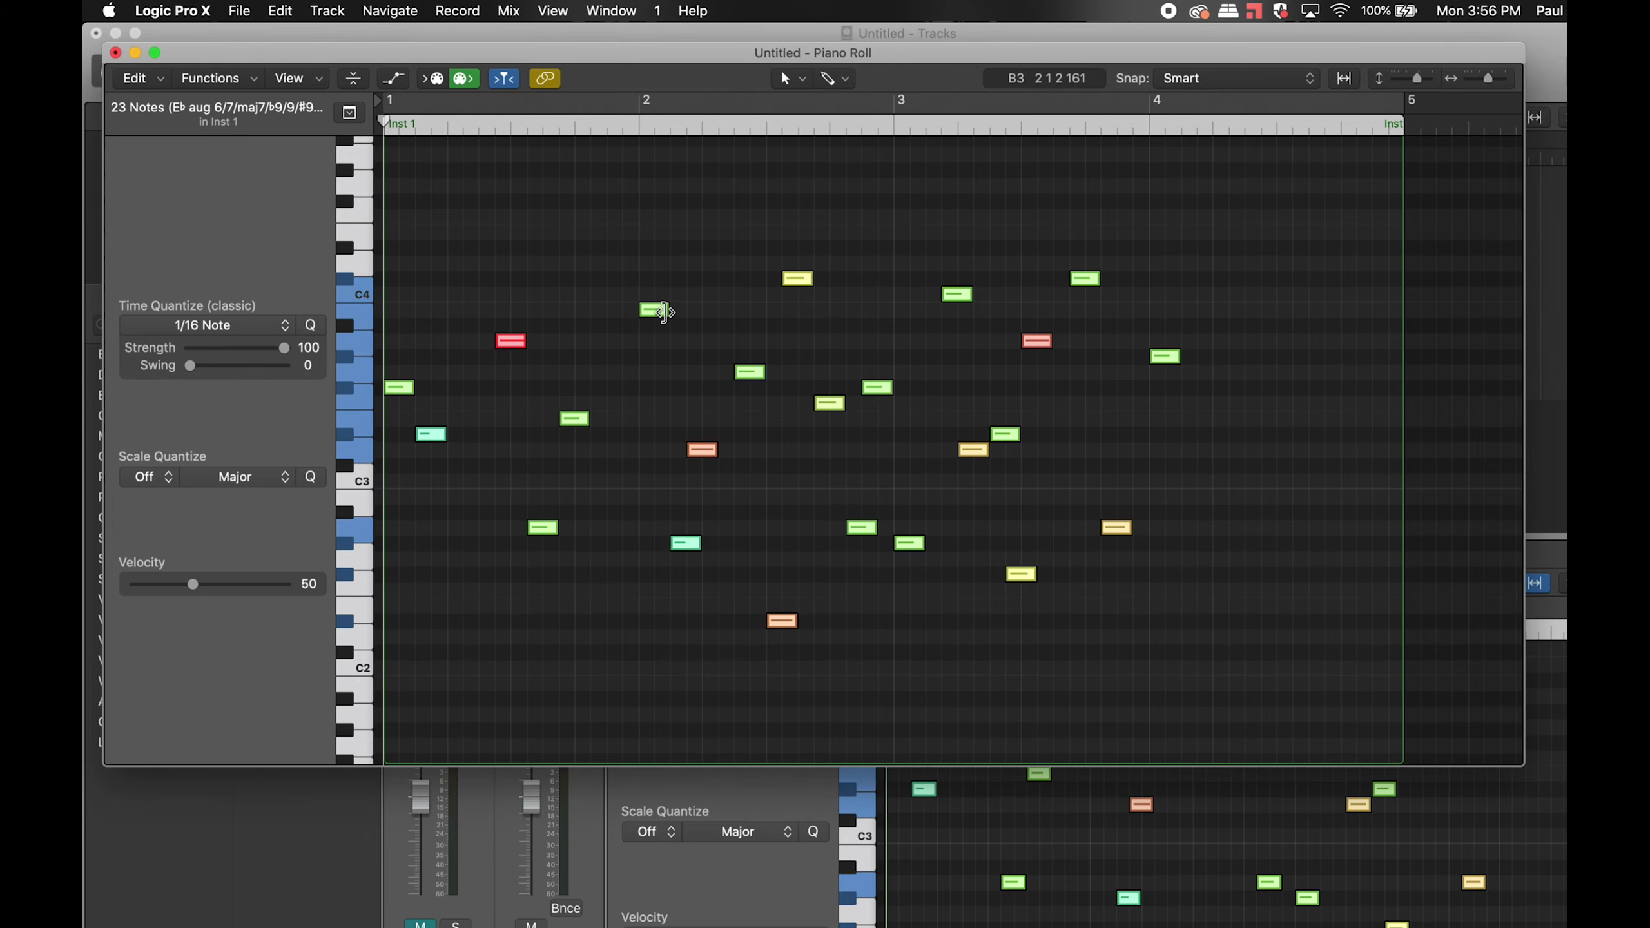
{"action": "mouse_move", "coordinate": [668, 320]}
{"action": "left_click_drag", "start_coordinate": [667, 320], "coordinate": [647, 321]}
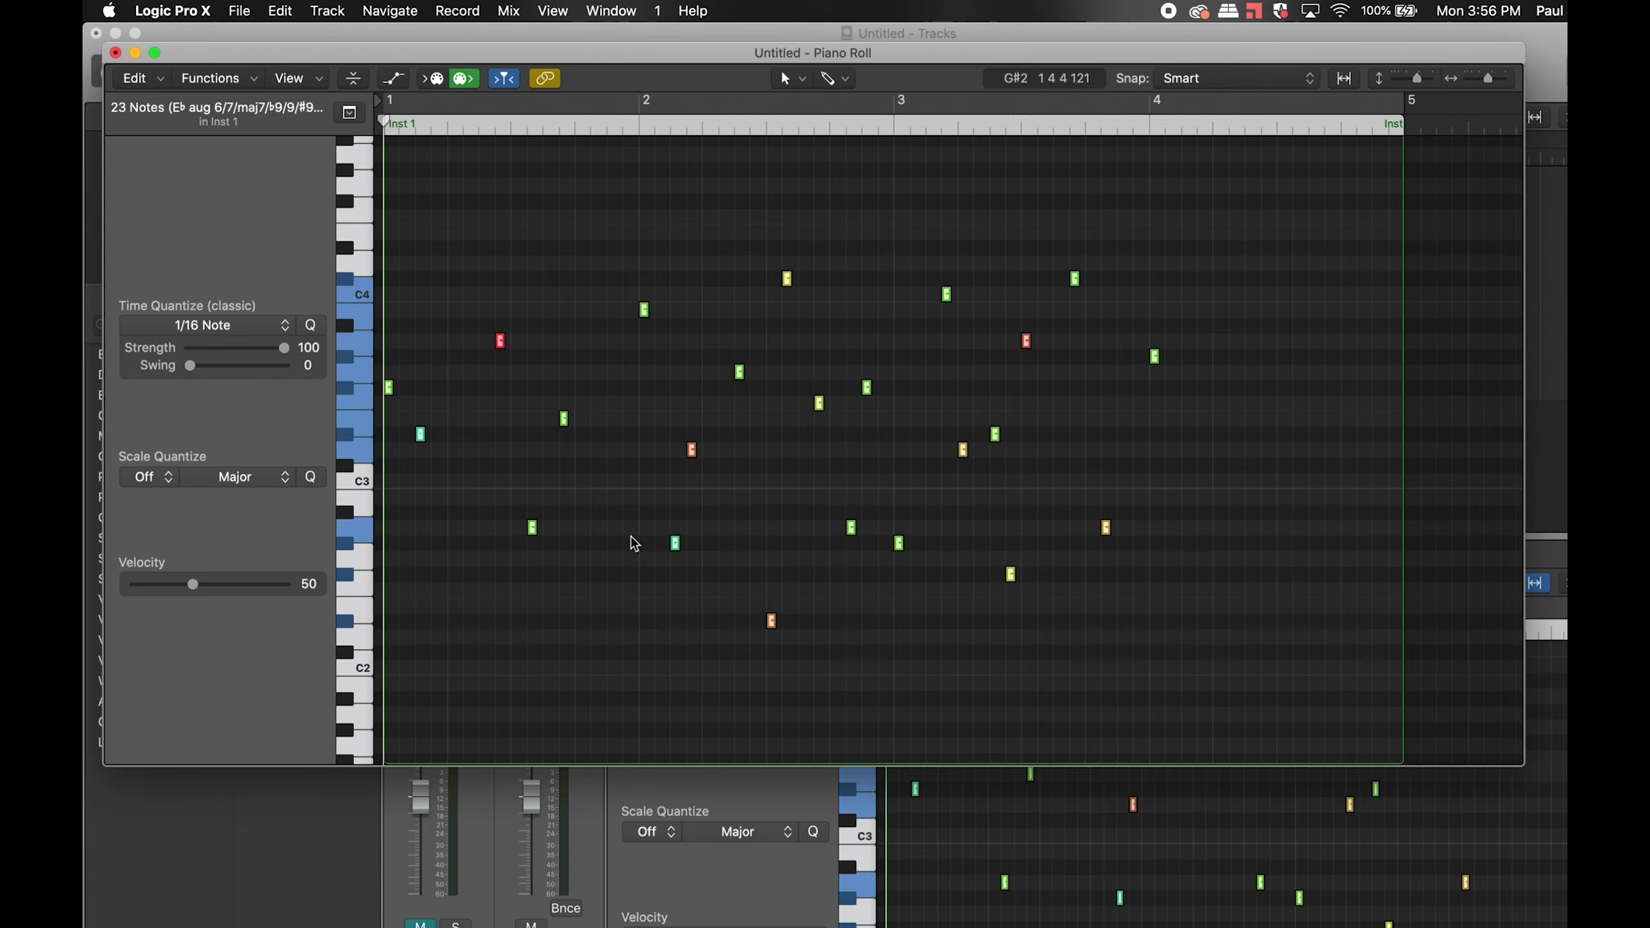
{"action": "mouse_move", "coordinate": [571, 428]}
{"action": "left_click_drag", "start_coordinate": [565, 420], "coordinate": [859, 411]}
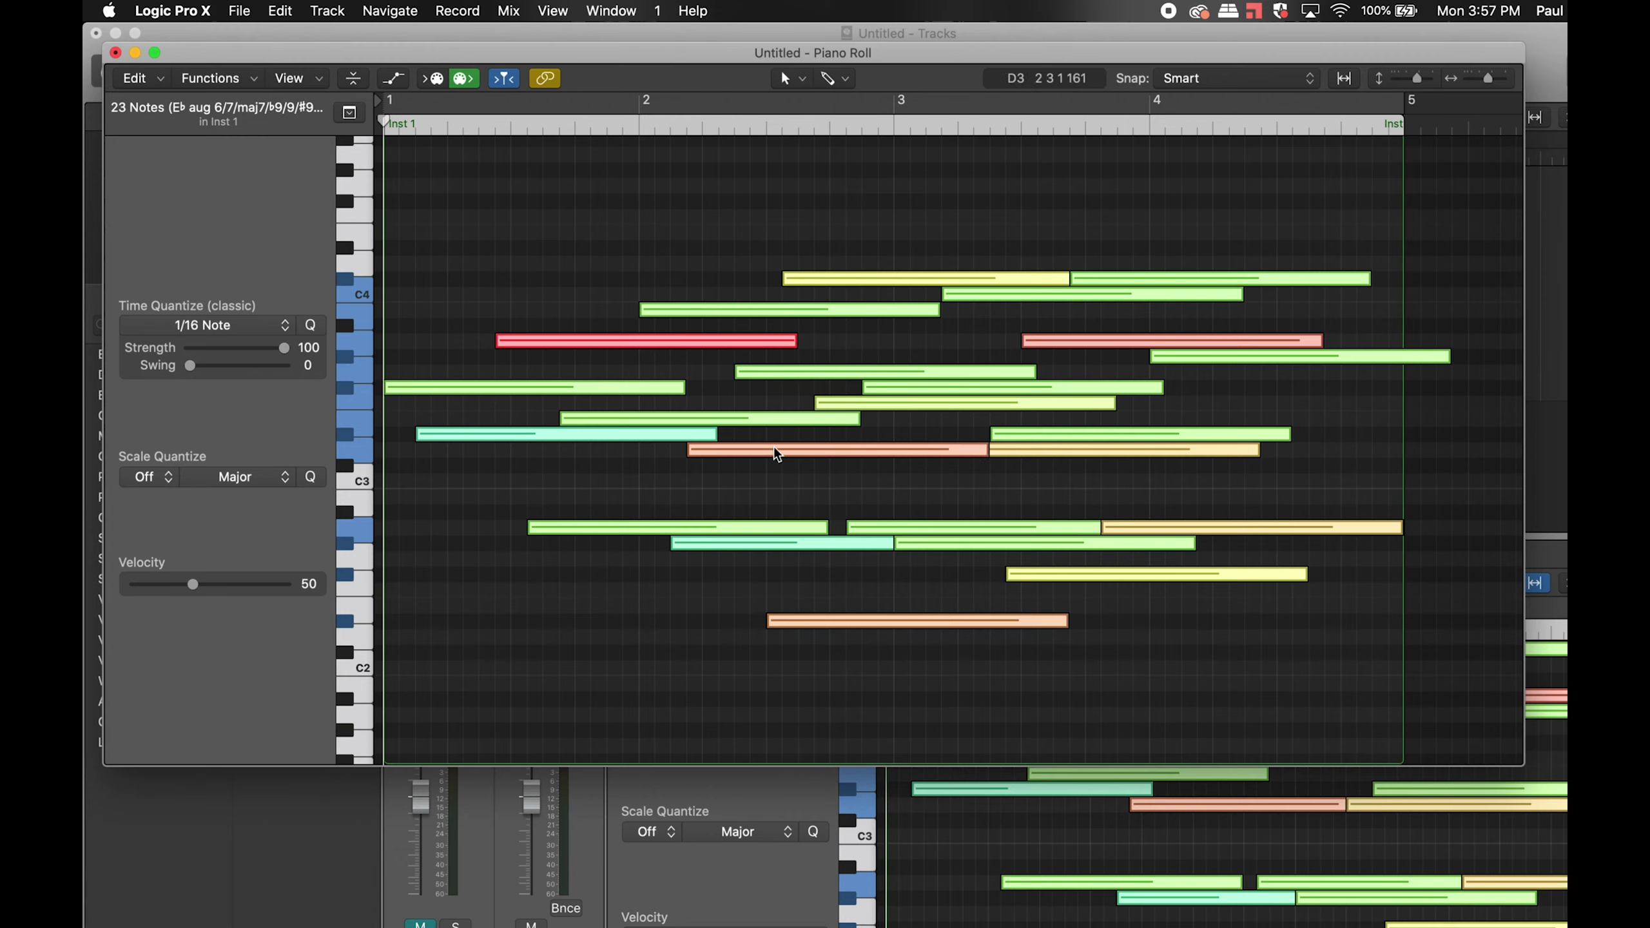
Select the notes overlapping near the middle of bar 2, and those around the start of bar 3, to examine simultaneous grains.
{"action": "left_click", "coordinate": [733, 293]}
{"action": "left_click_drag", "start_coordinate": [732, 286], "coordinate": [759, 590]}
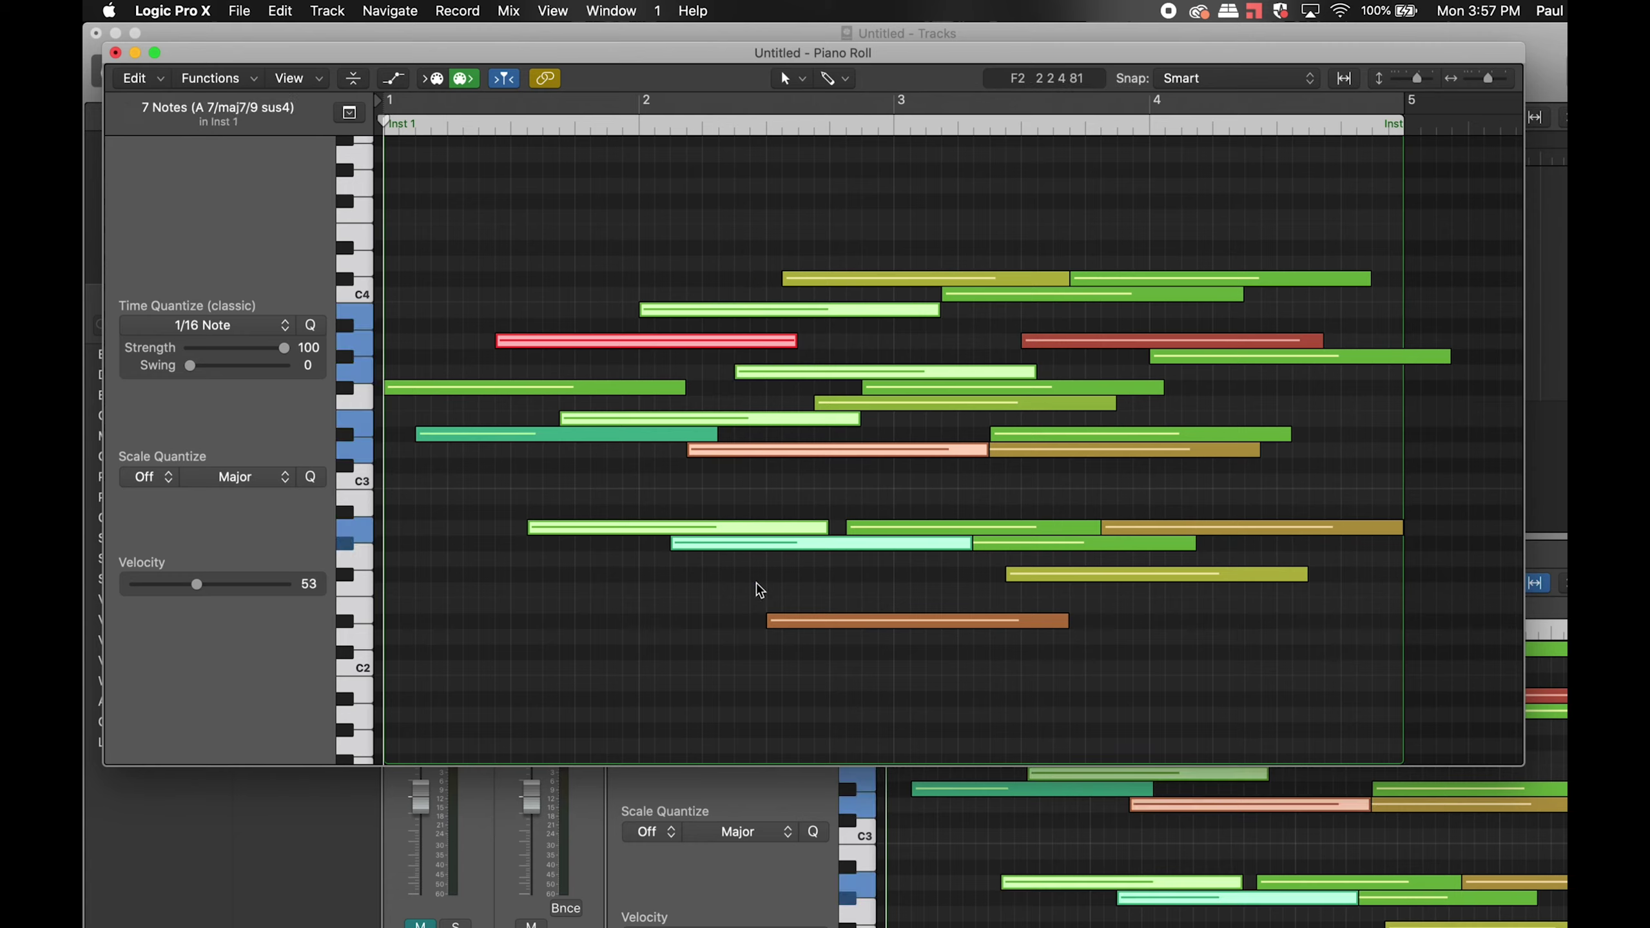
{"action": "left_click_drag", "start_coordinate": [851, 222], "coordinate": [915, 658]}
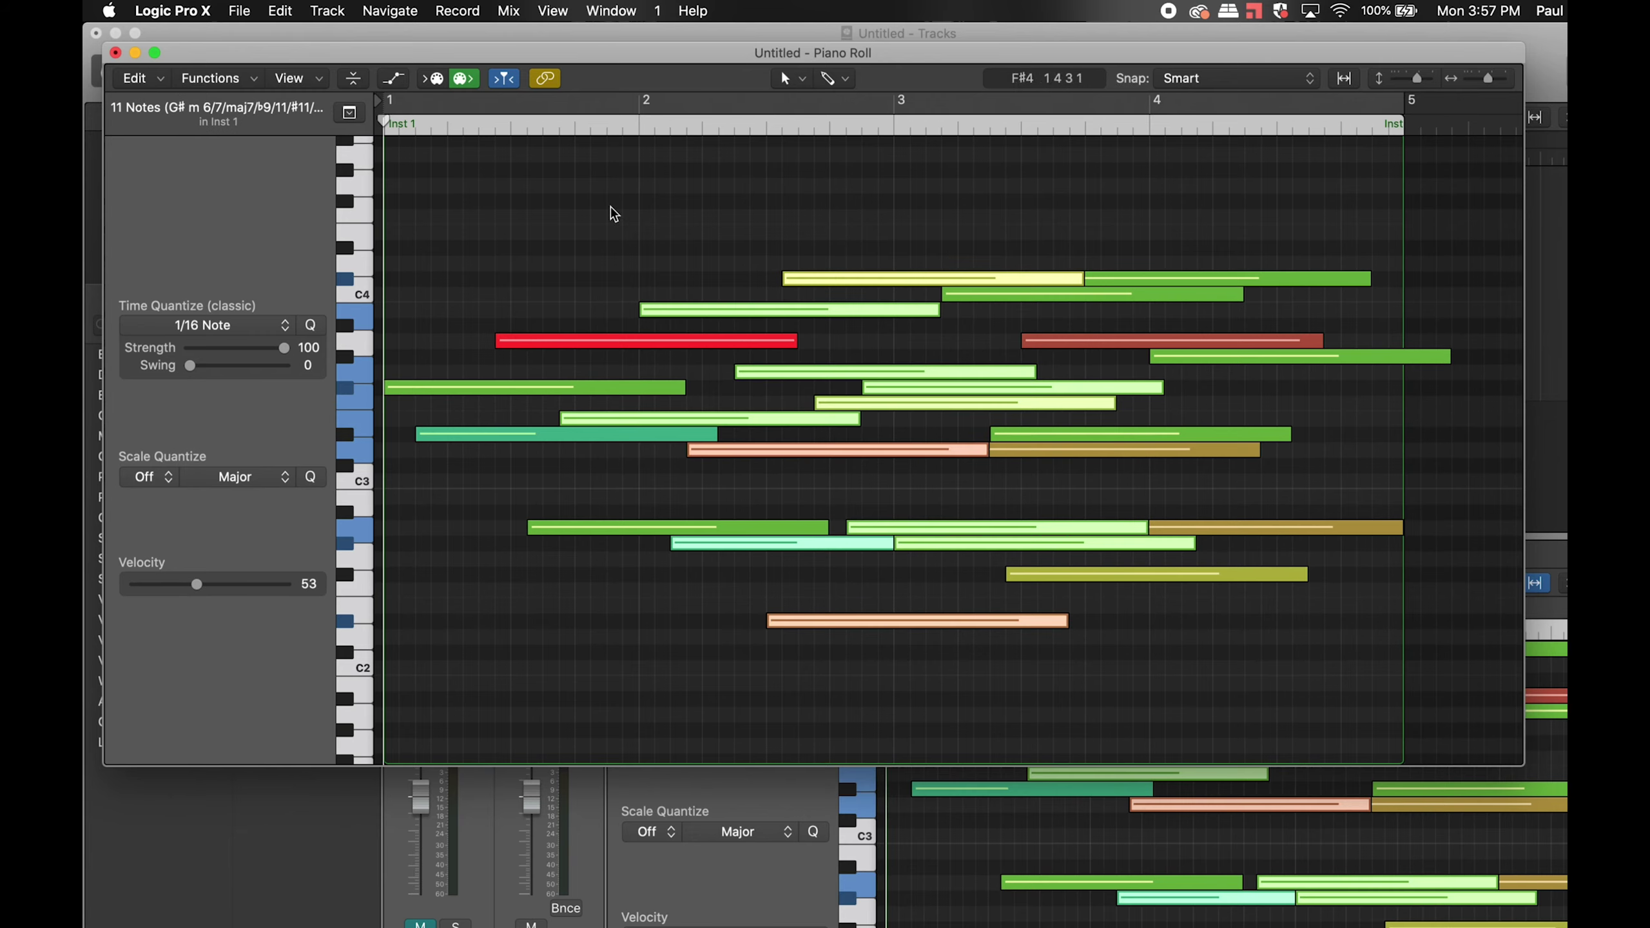
Select all the notes in the Piano Roll, shorten them to brief blips, and close the Piano Roll window.
{"action": "left_click", "coordinate": [607, 278]}
{"action": "key", "text": "super+a"}
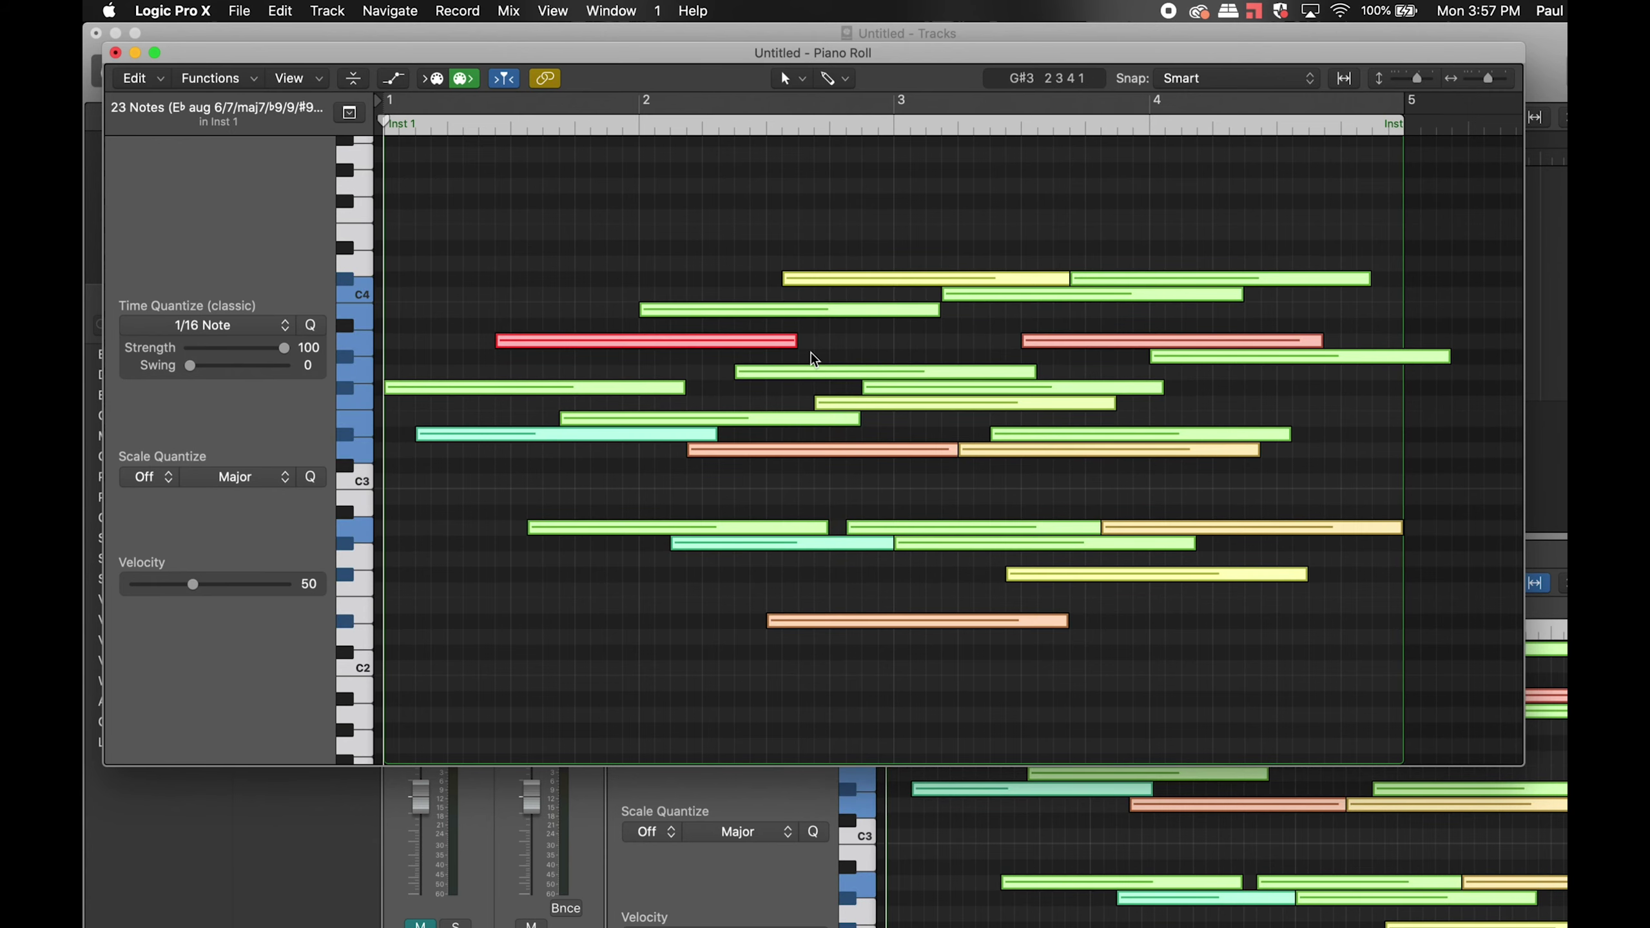
{"action": "left_click_drag", "start_coordinate": [791, 339], "coordinate": [505, 348]}
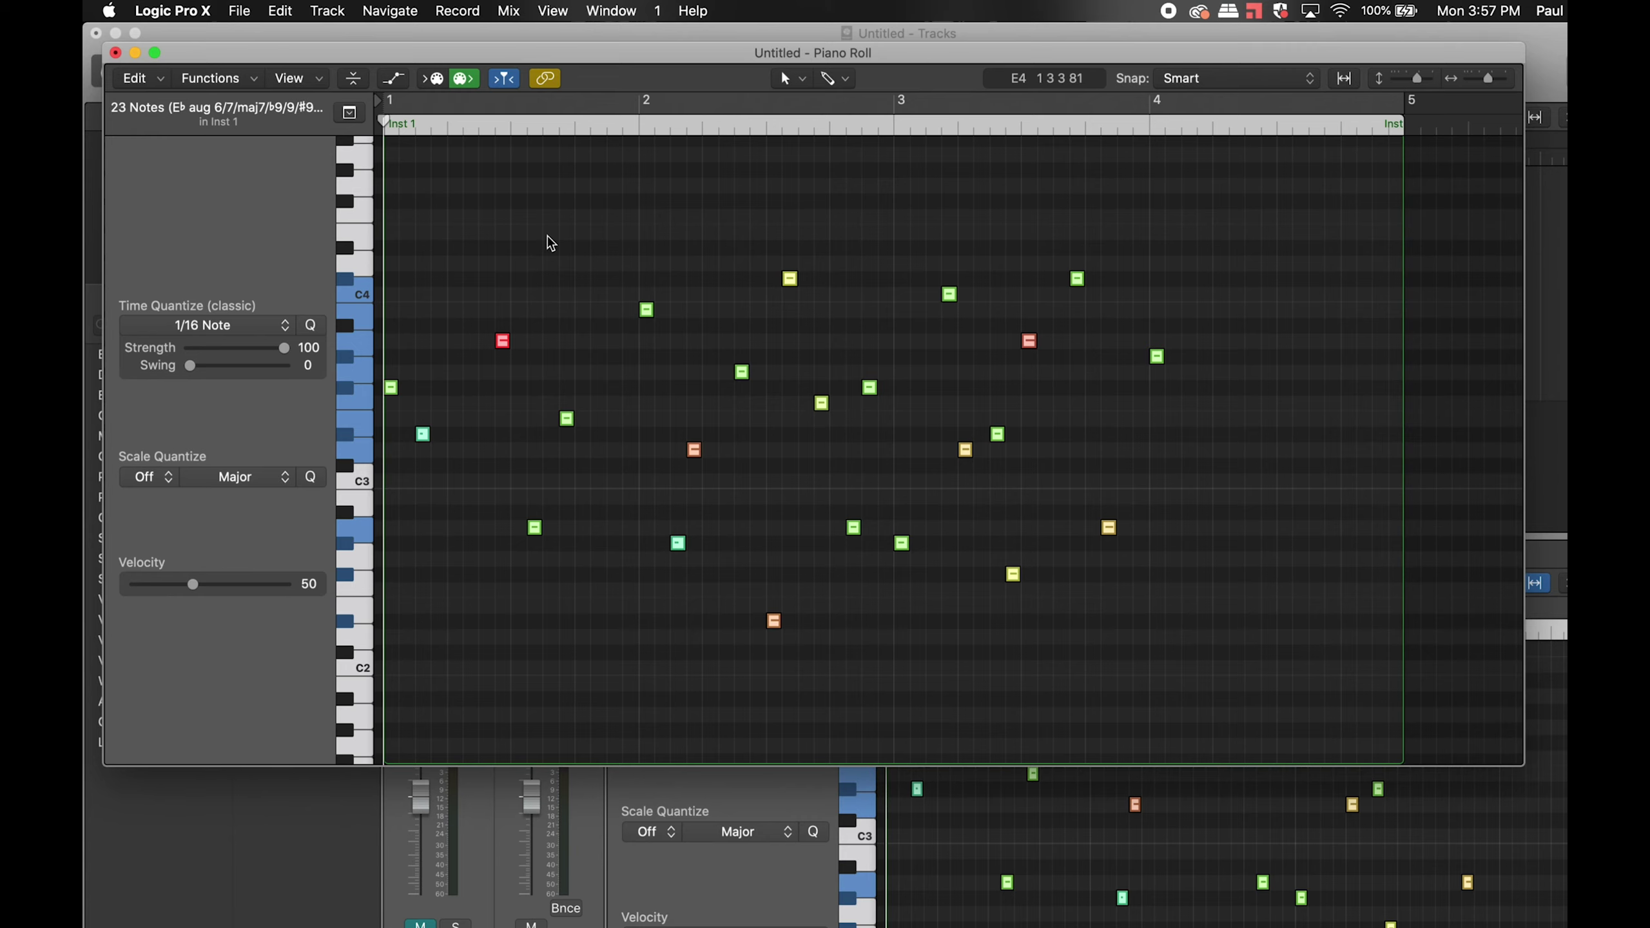
{"action": "left_click", "coordinate": [115, 52]}
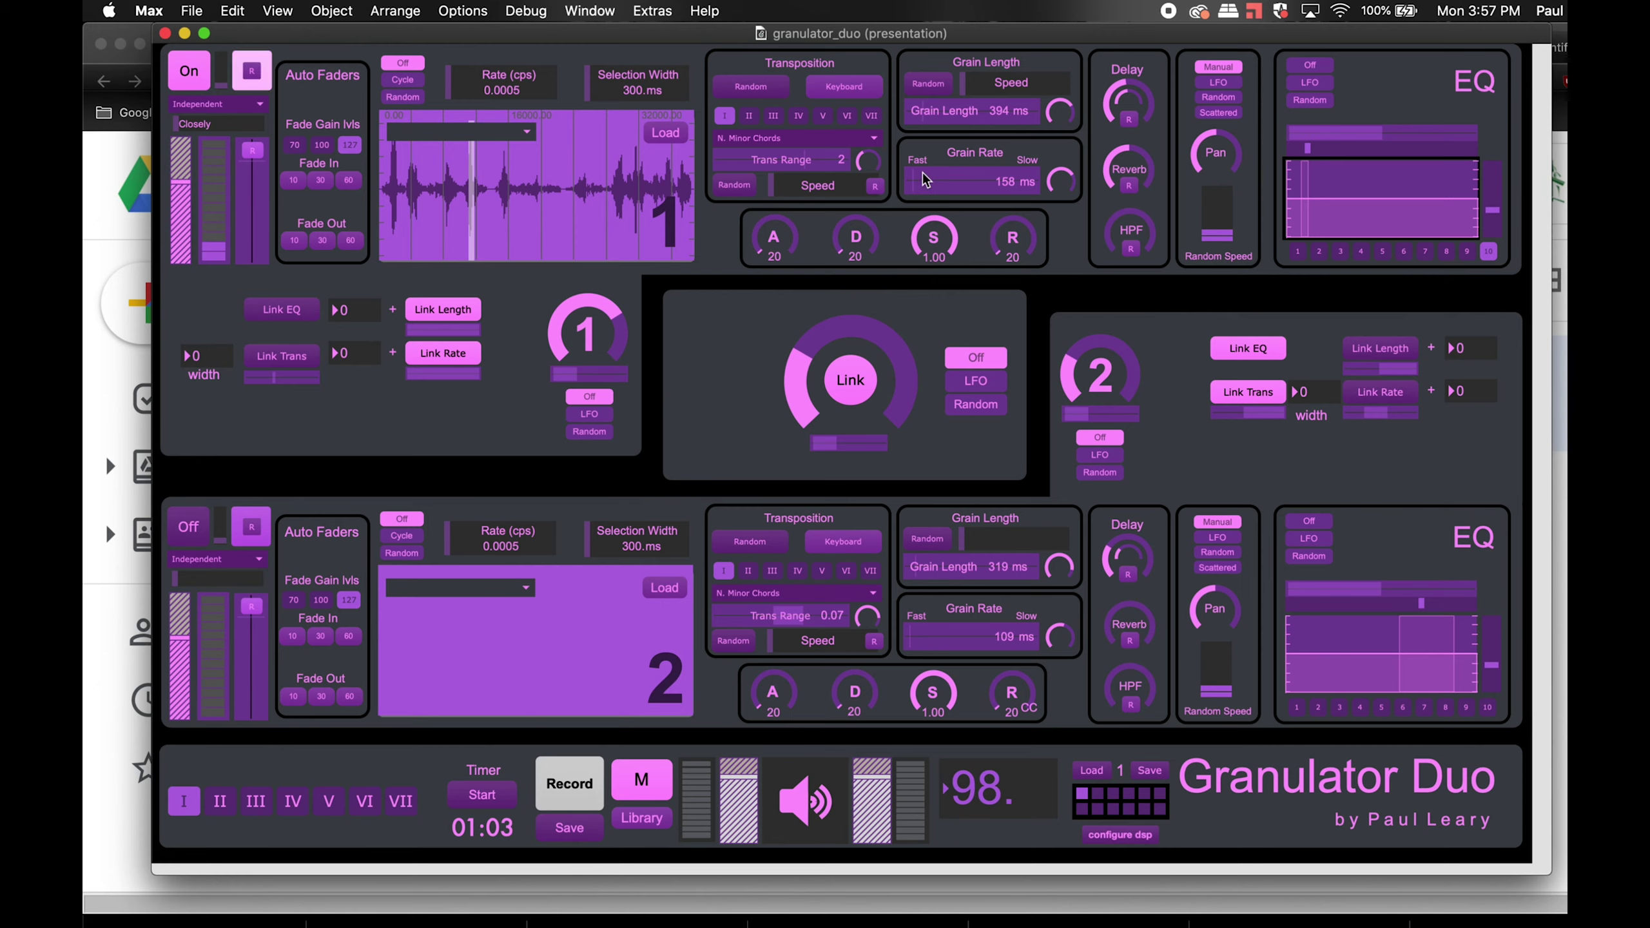
In Logic Pro X's Piano Roll, stretch all the notes to about 0.8 bar, shorten them back to brief blips, and return to Granulator Duo.
{"action": "key", "text": "super+Tab"}
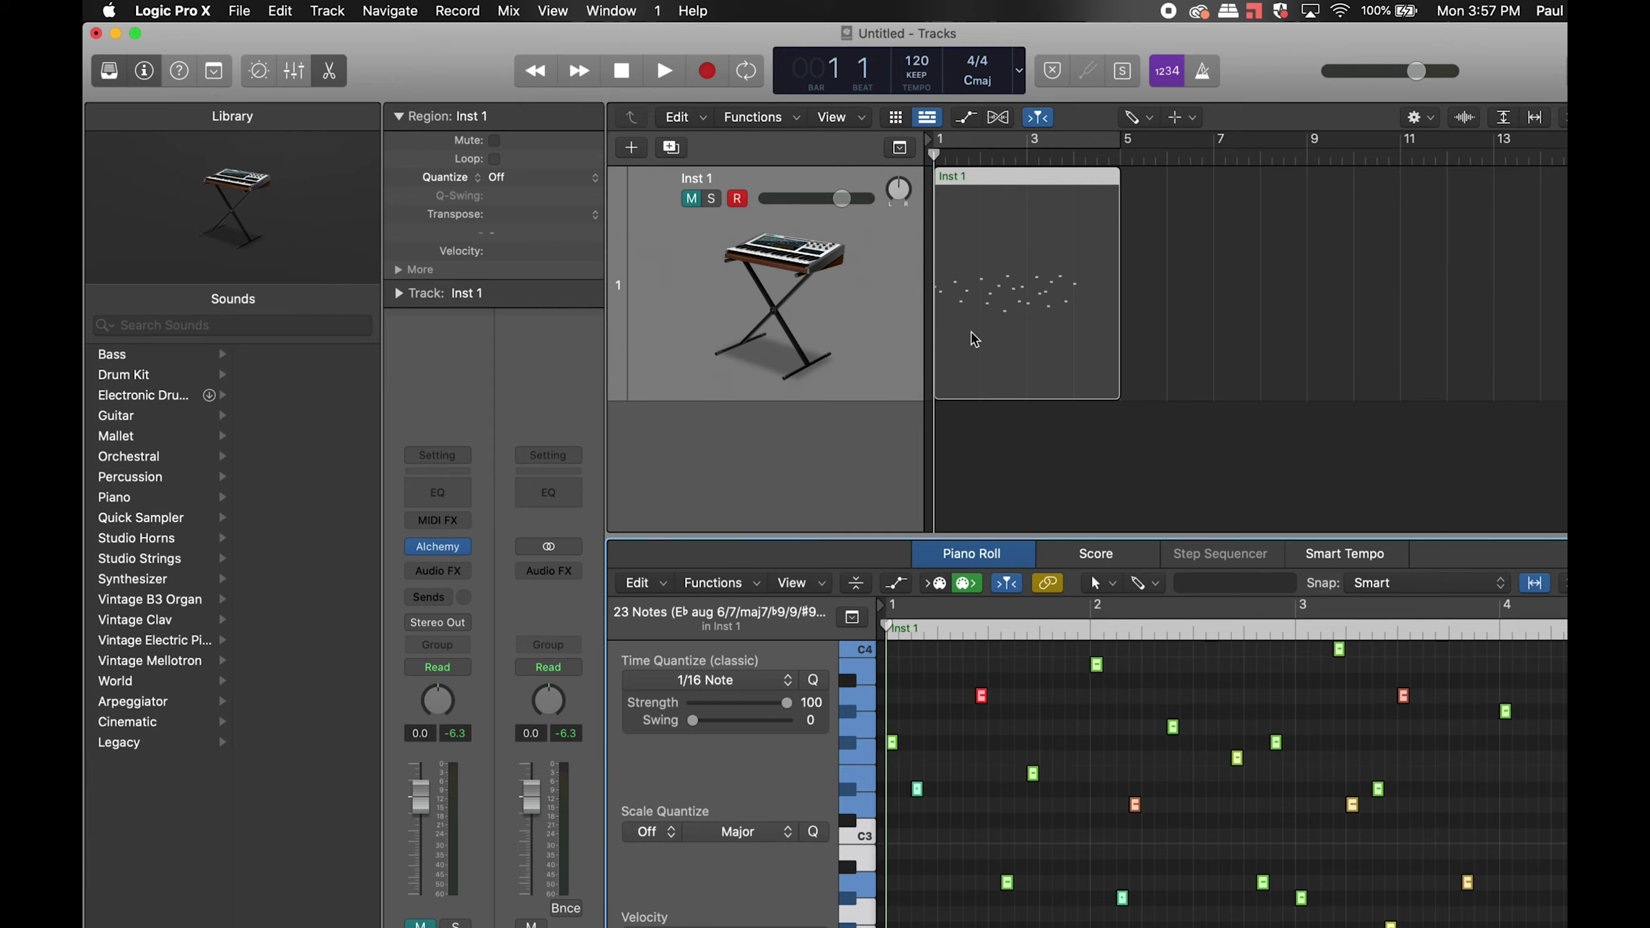
{"action": "key", "text": "super+4"}
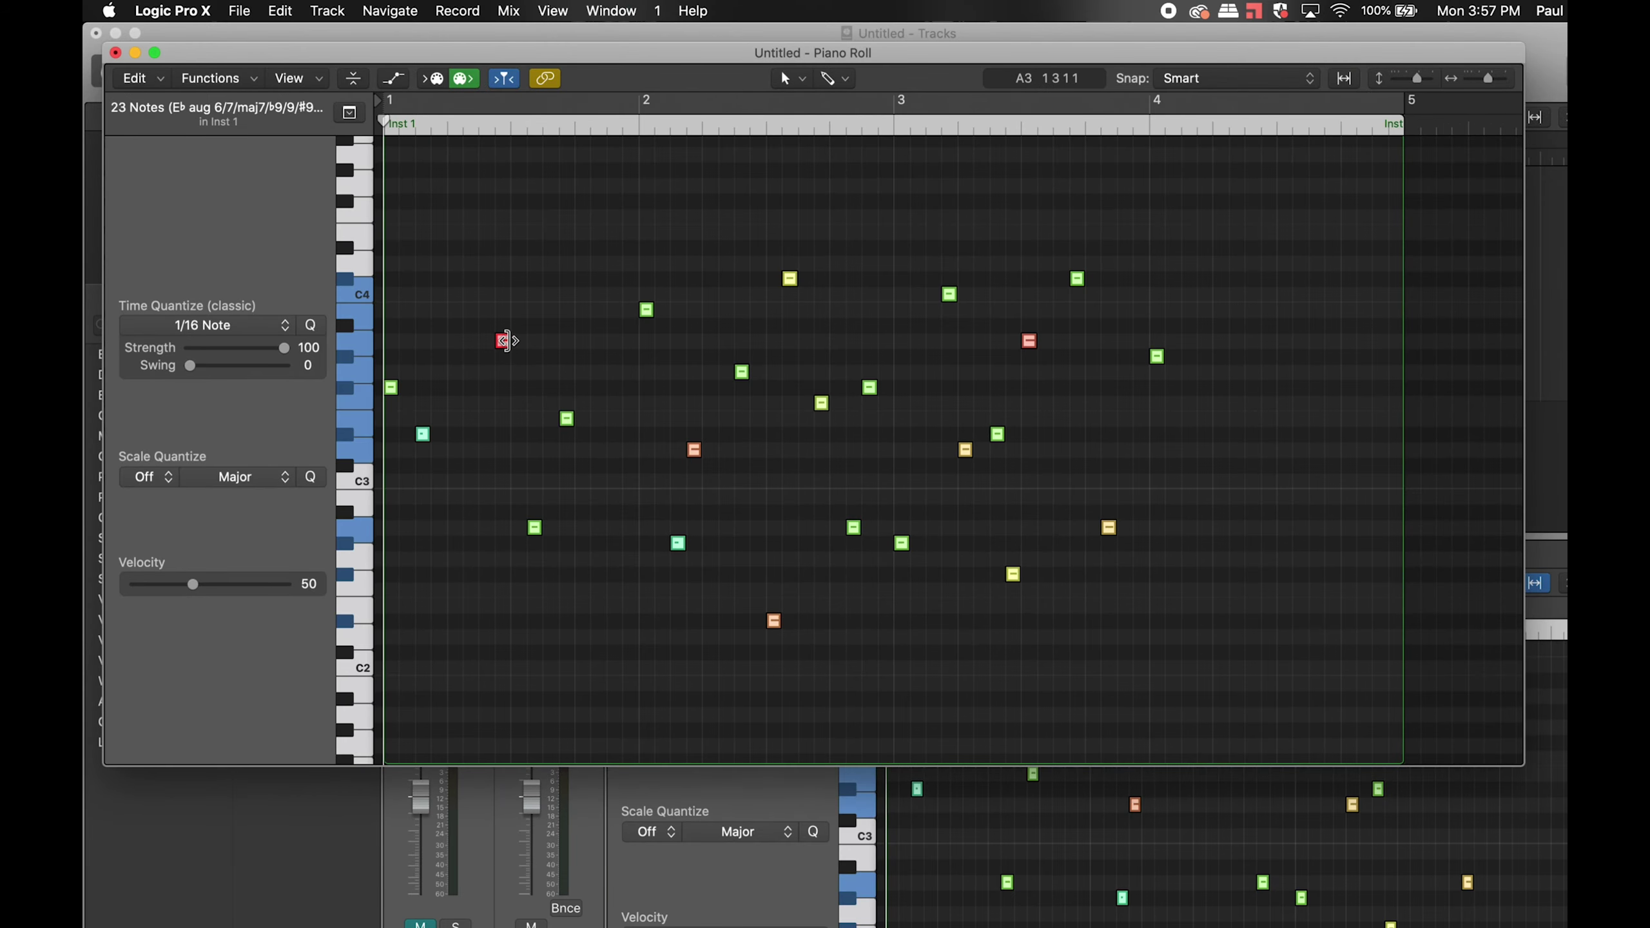
{"action": "left_click", "coordinate": [513, 341]}
{"action": "left_click_drag", "start_coordinate": [520, 346], "coordinate": [700, 341]}
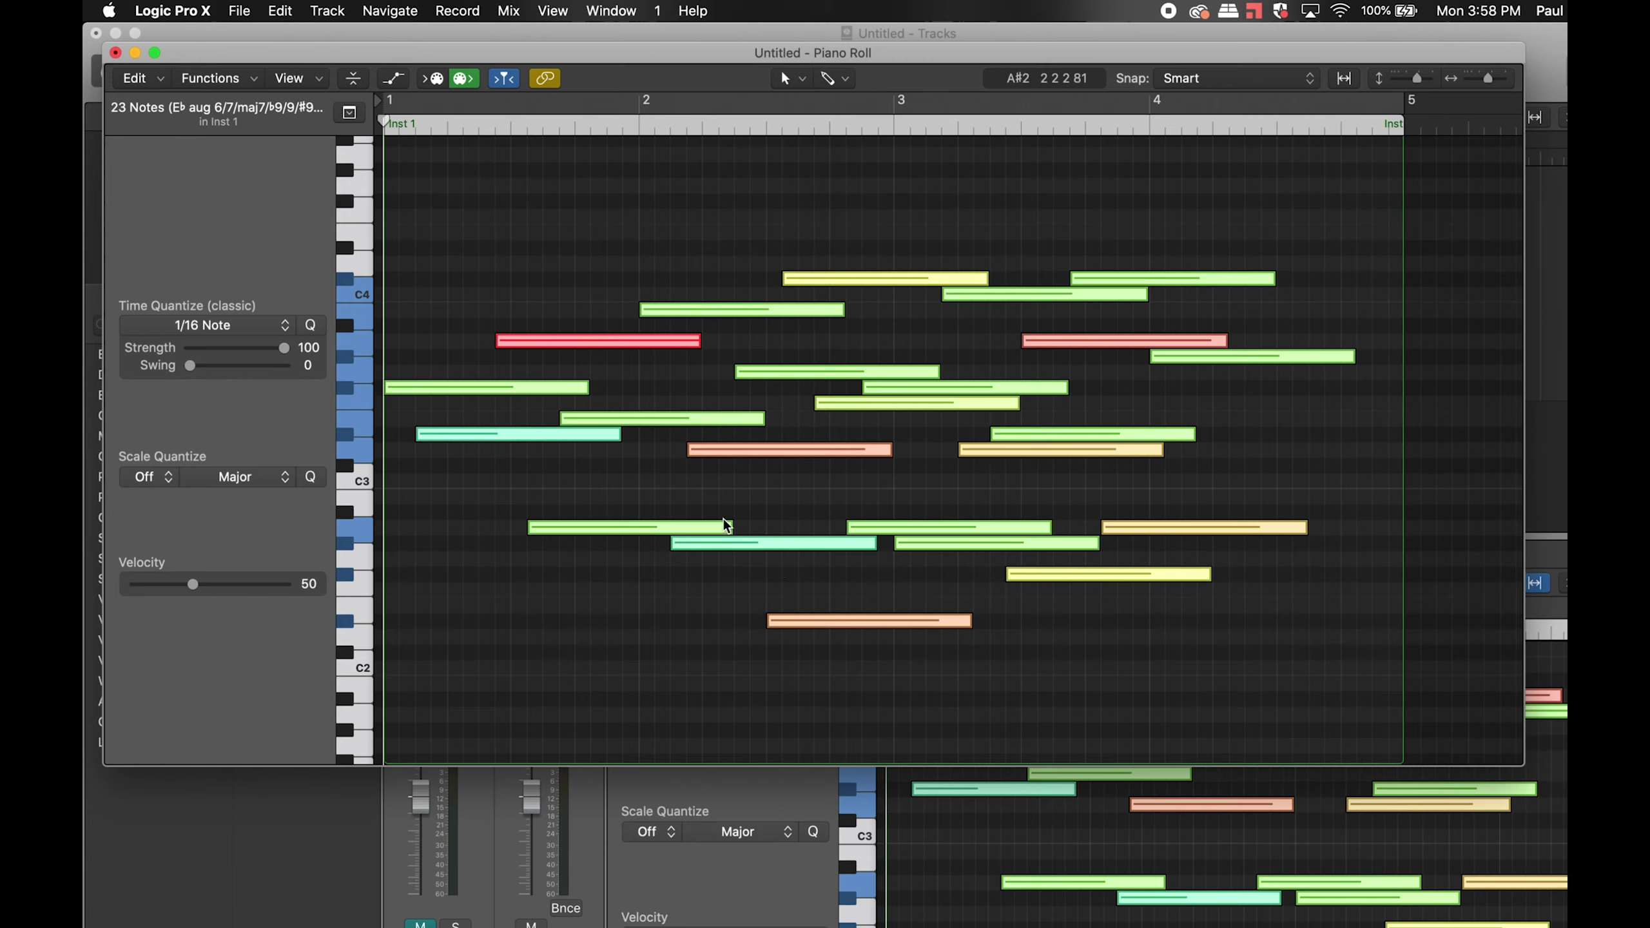
{"action": "left_click_drag", "start_coordinate": [732, 531], "coordinate": [612, 485]}
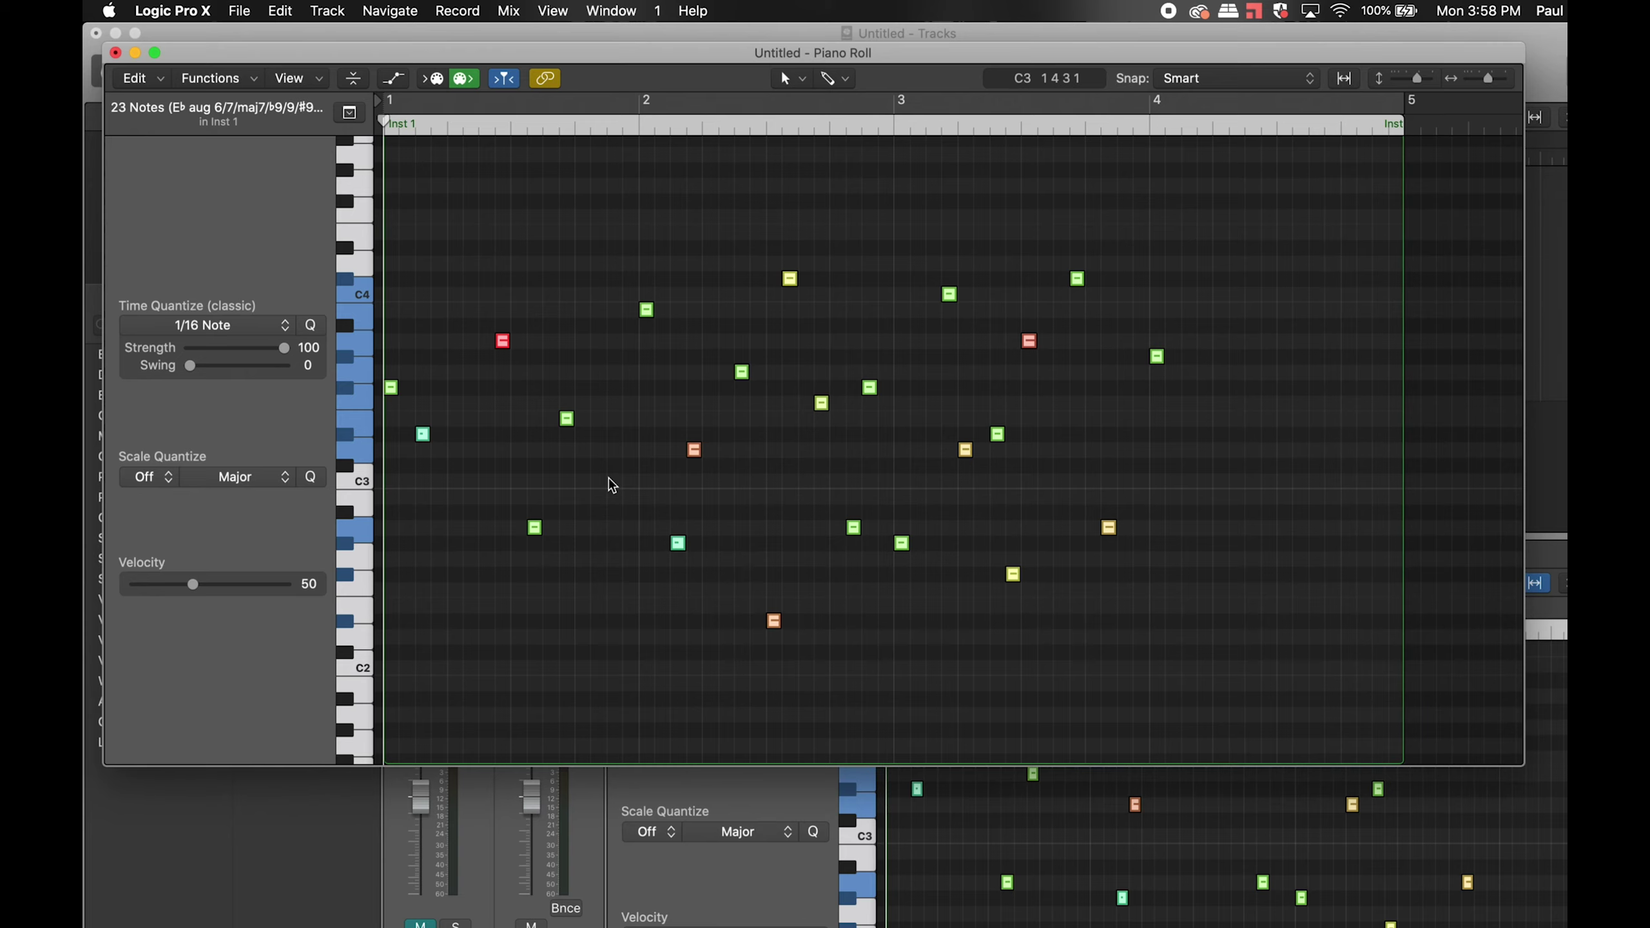
{"action": "key", "text": "super+Tab"}
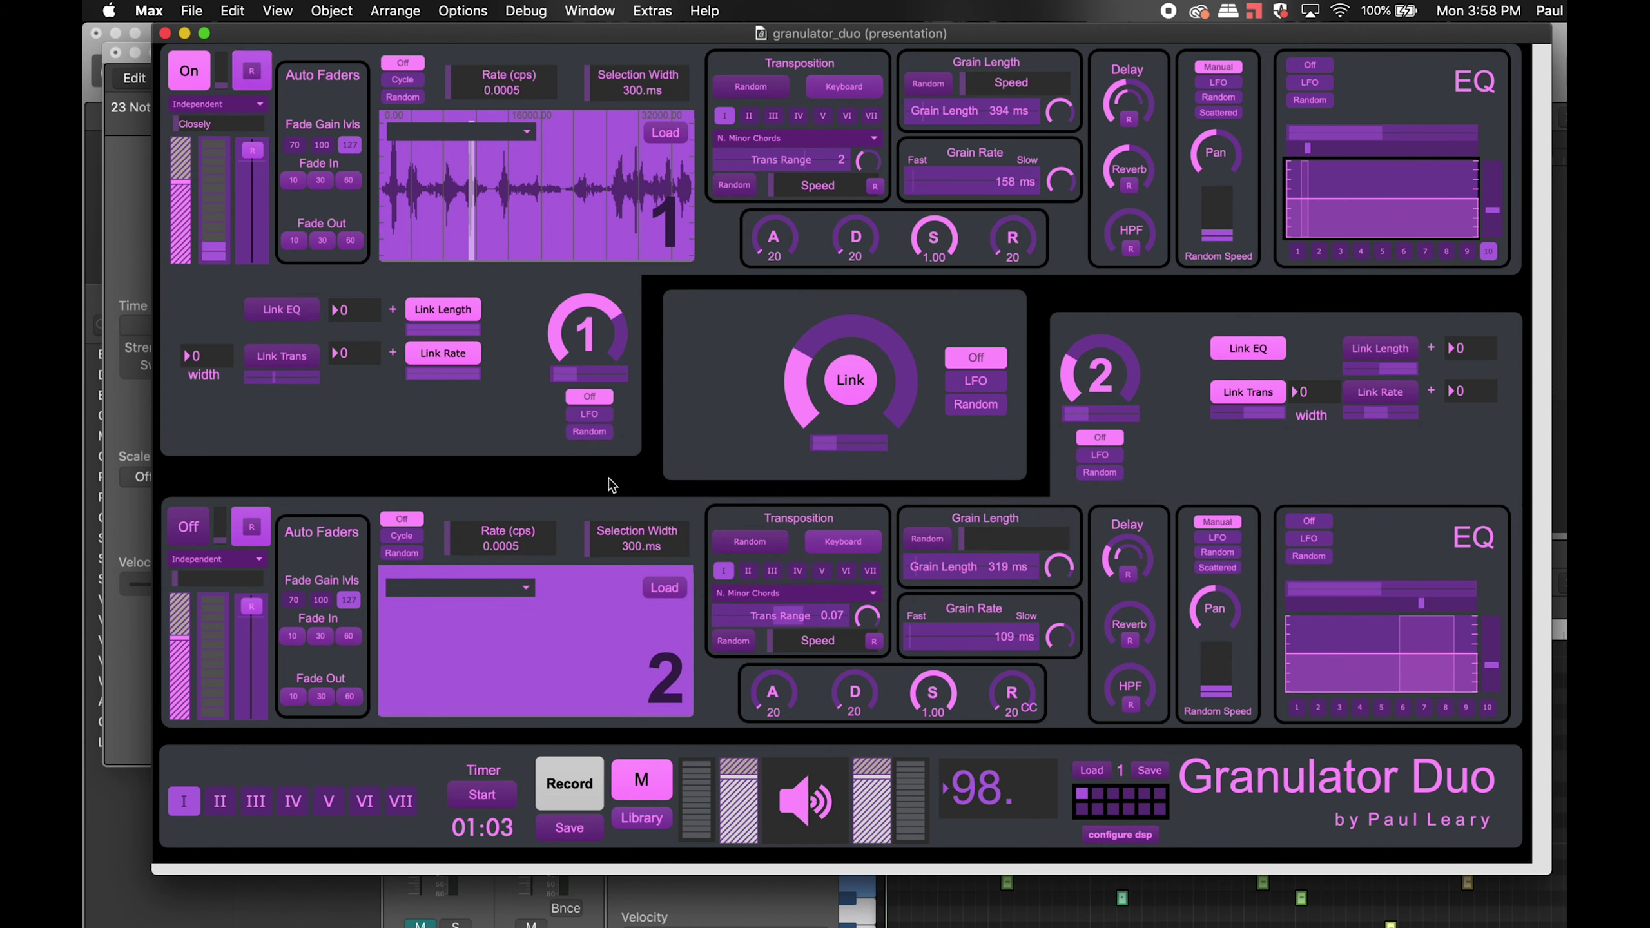
In Finder, open the Dry acoustic guitar folder under Music's Samples, Cymatics, Instruments Pt 1, Guitar - Acoustic.
{"action": "mouse_move", "coordinate": [440, 926]}
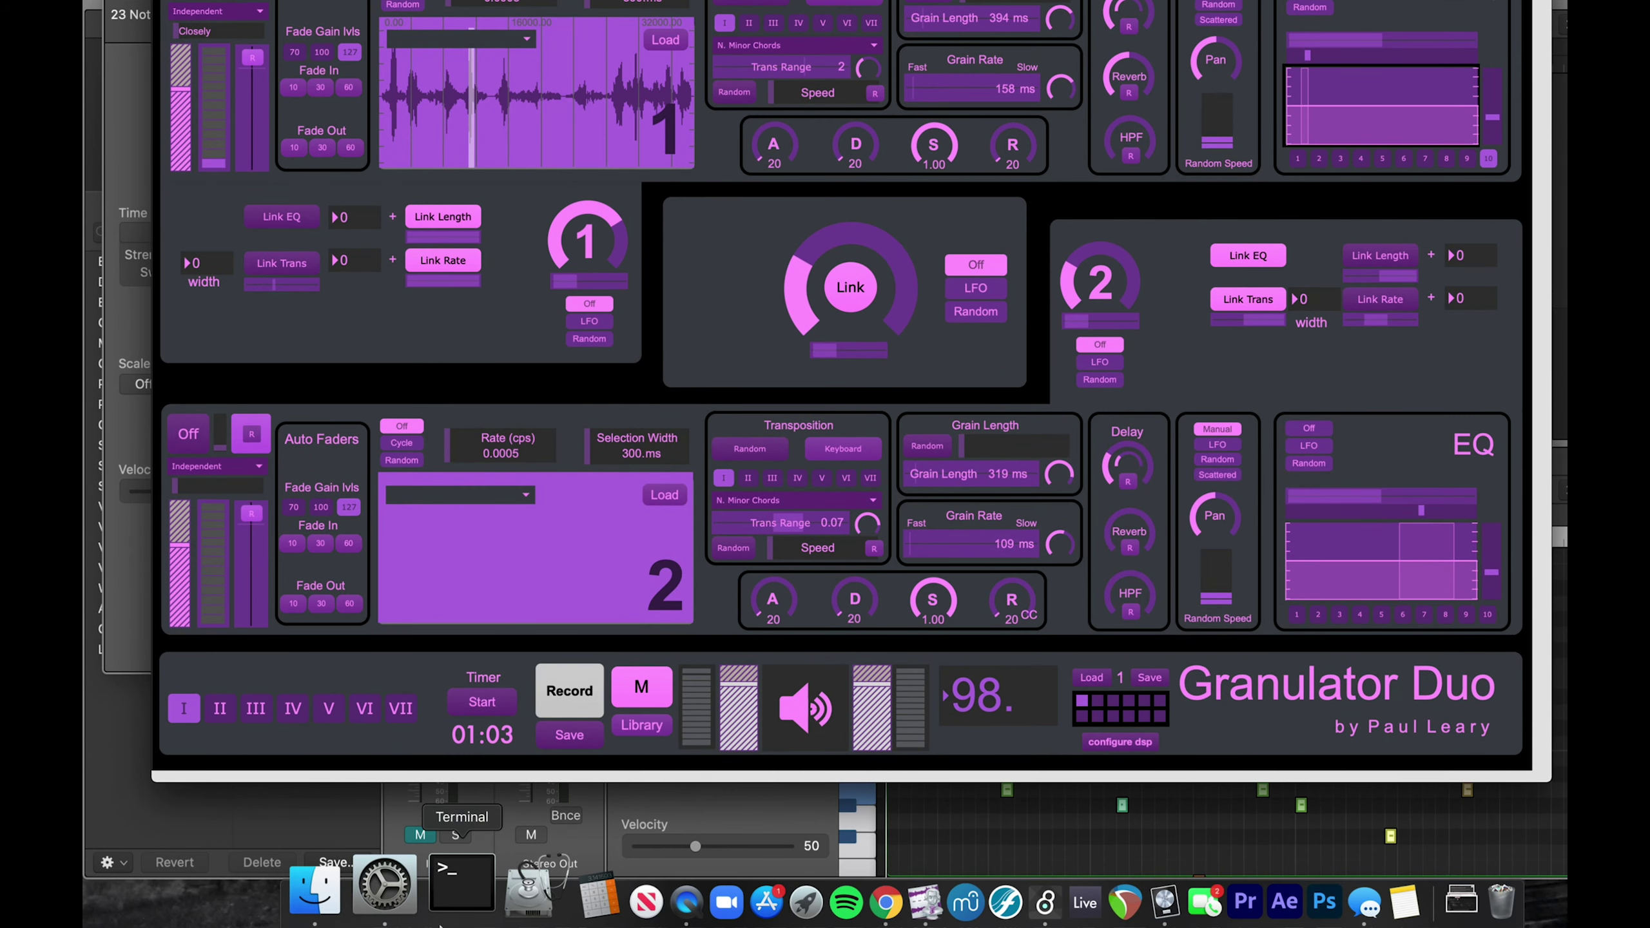
{"action": "left_click", "coordinate": [314, 891]}
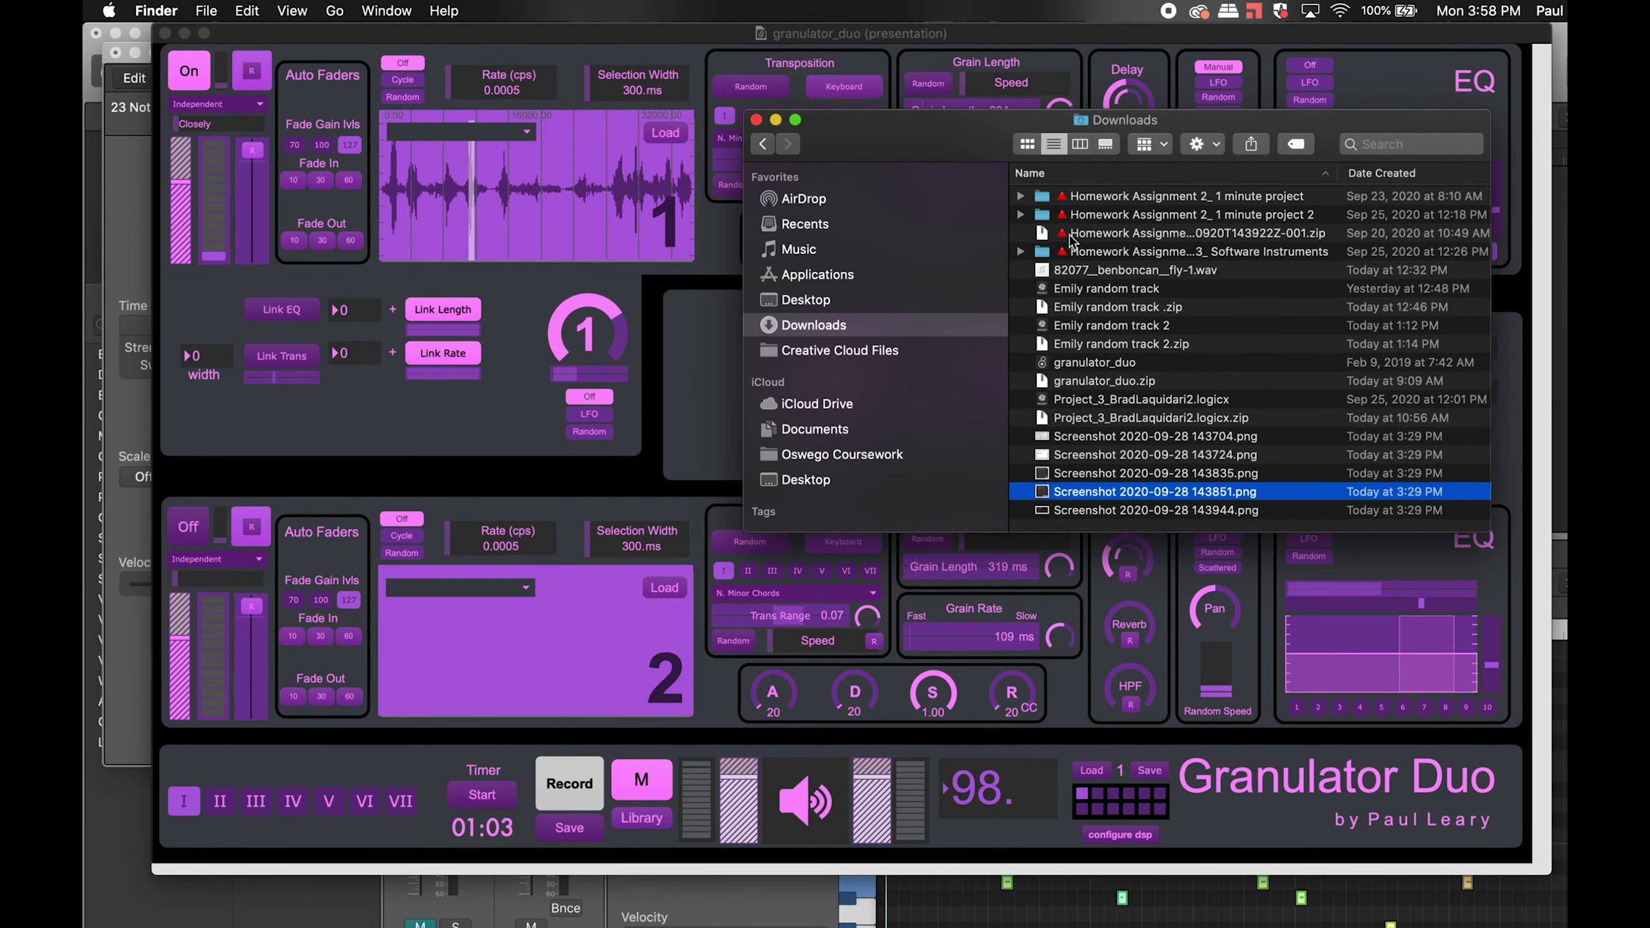
{"action": "left_click", "coordinate": [788, 249]}
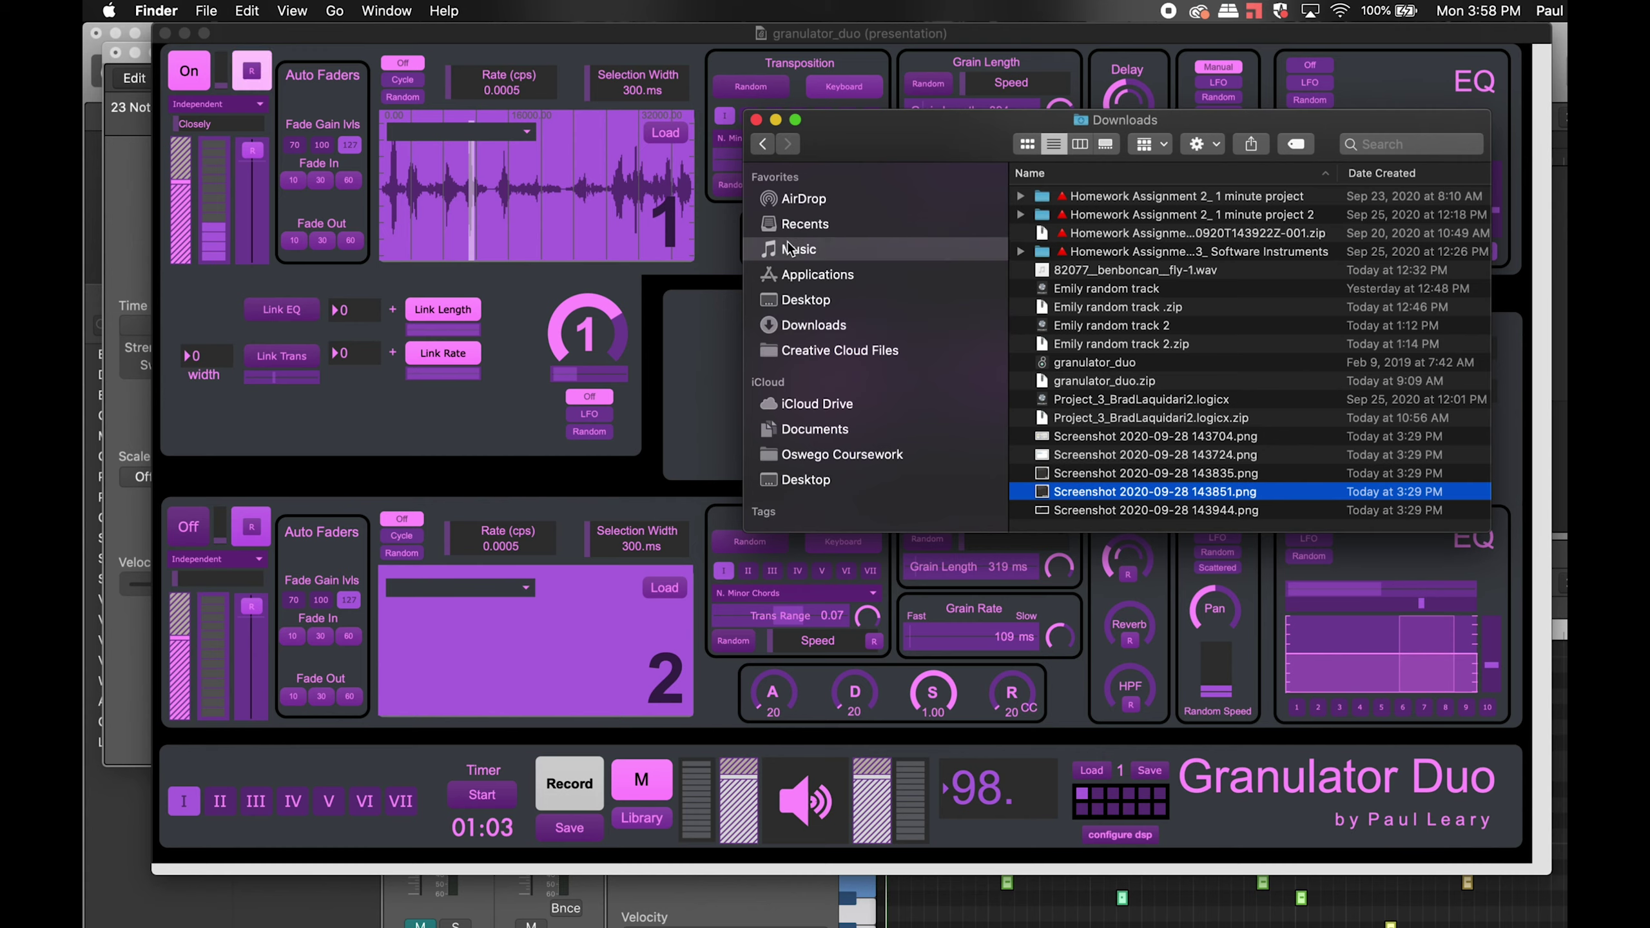
{"action": "double_click", "coordinate": [1066, 286]}
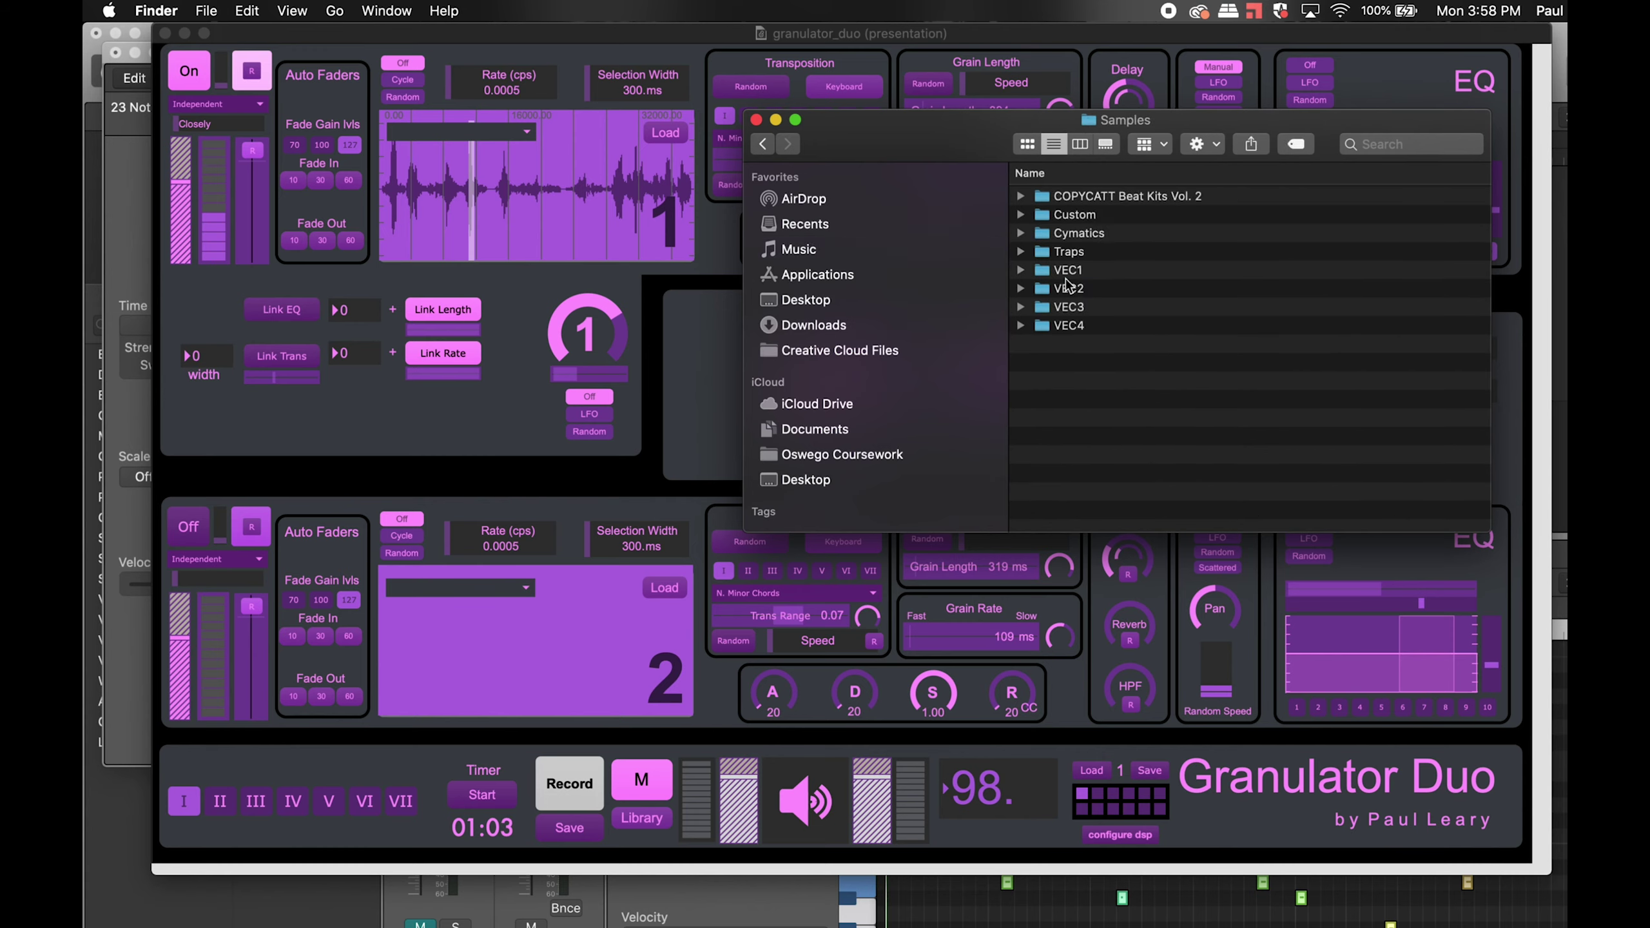
{"action": "double_click", "coordinate": [1067, 234]}
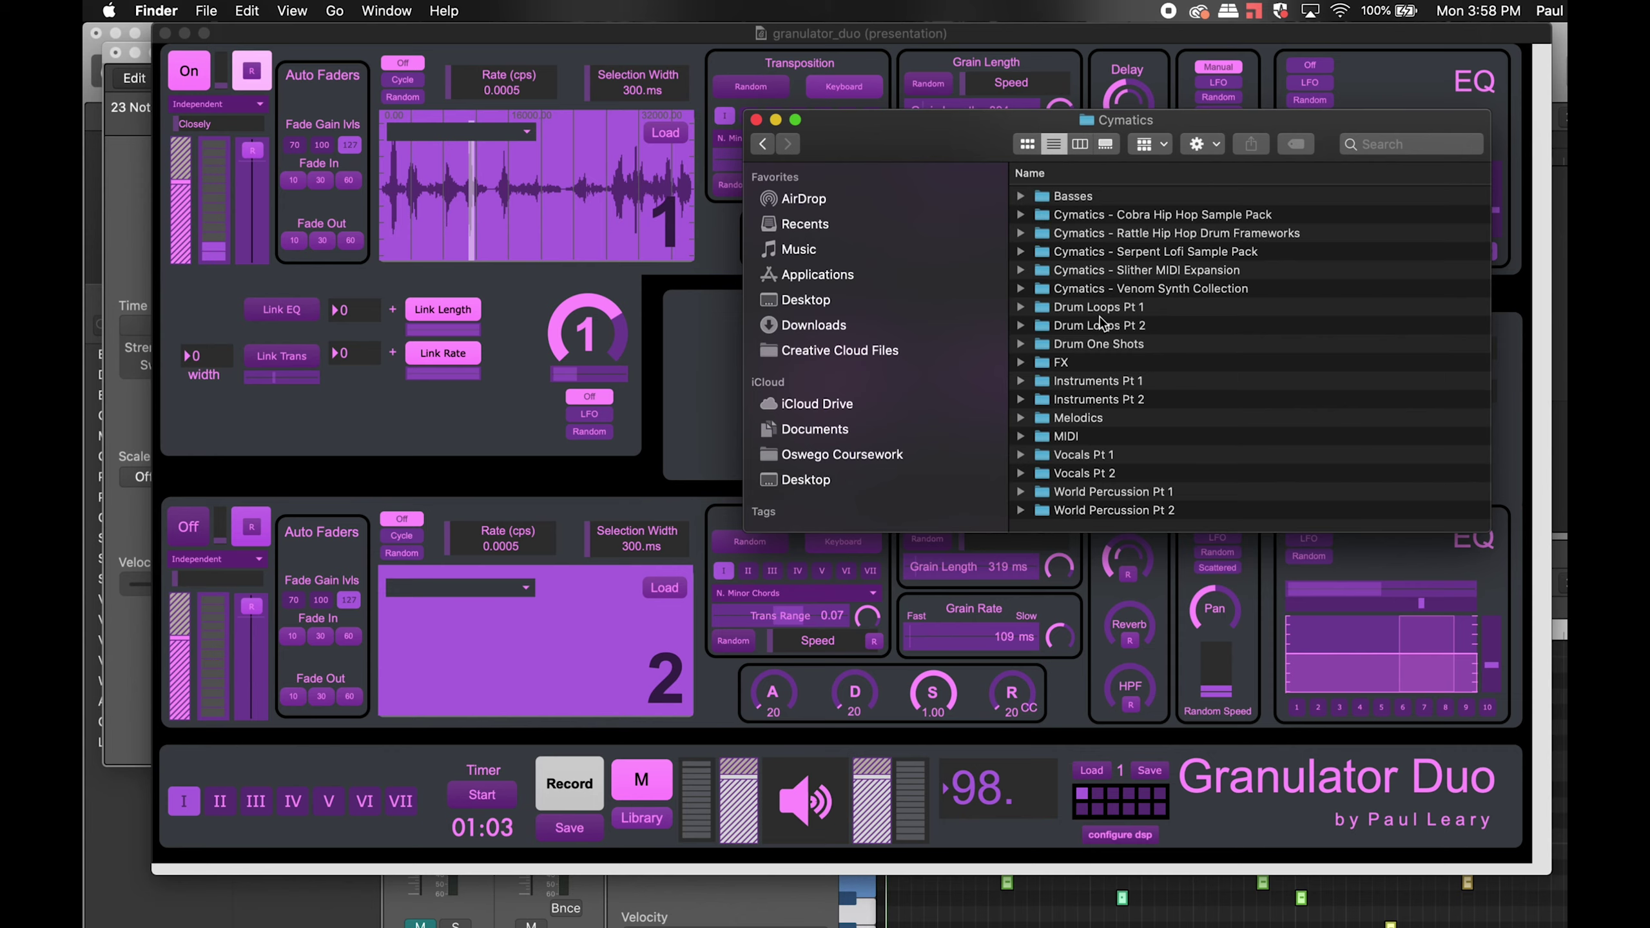
{"action": "double_click", "coordinate": [1077, 382]}
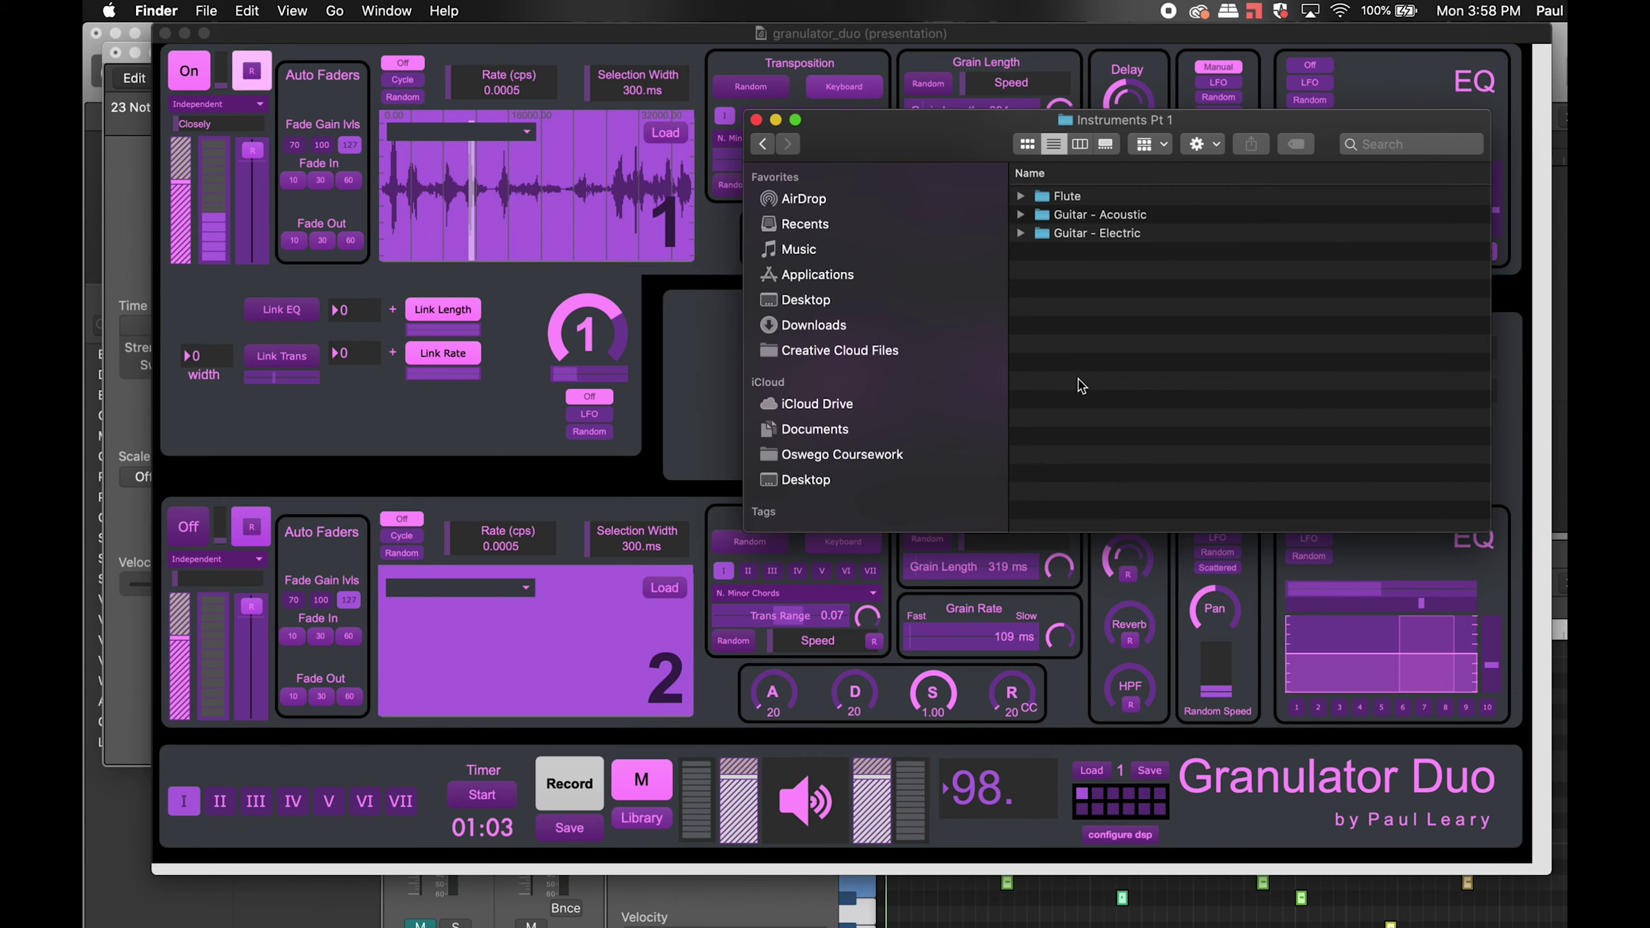
{"action": "left_click", "coordinate": [1078, 234]}
{"action": "double_click", "coordinate": [1072, 213]}
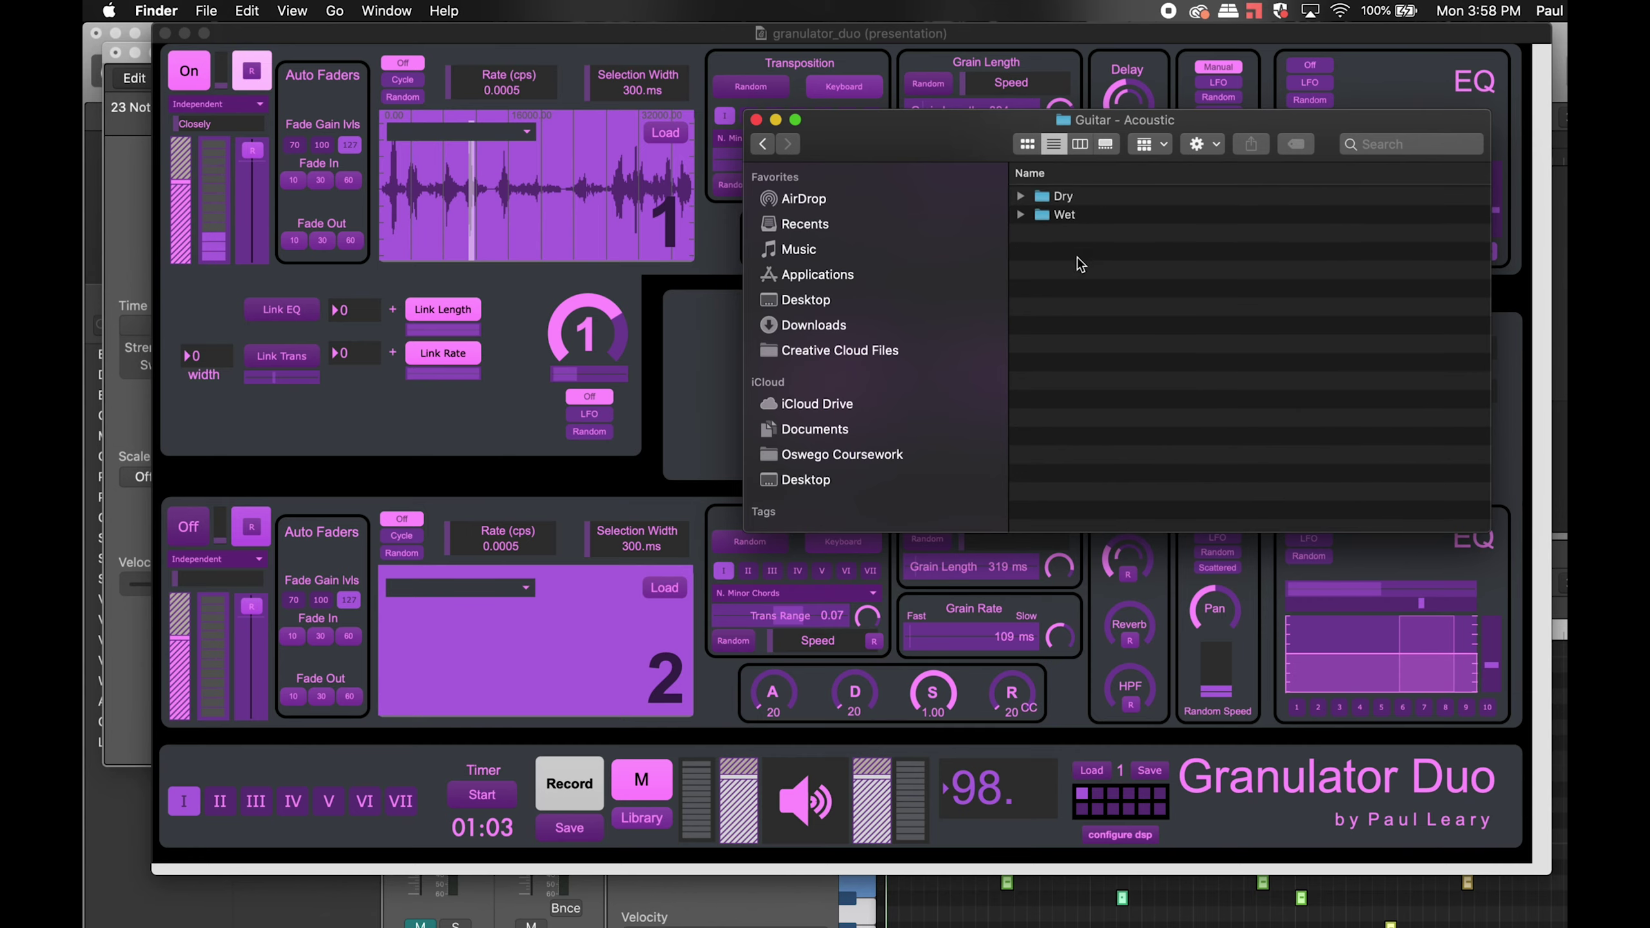
{"action": "left_click", "coordinate": [1066, 199]}
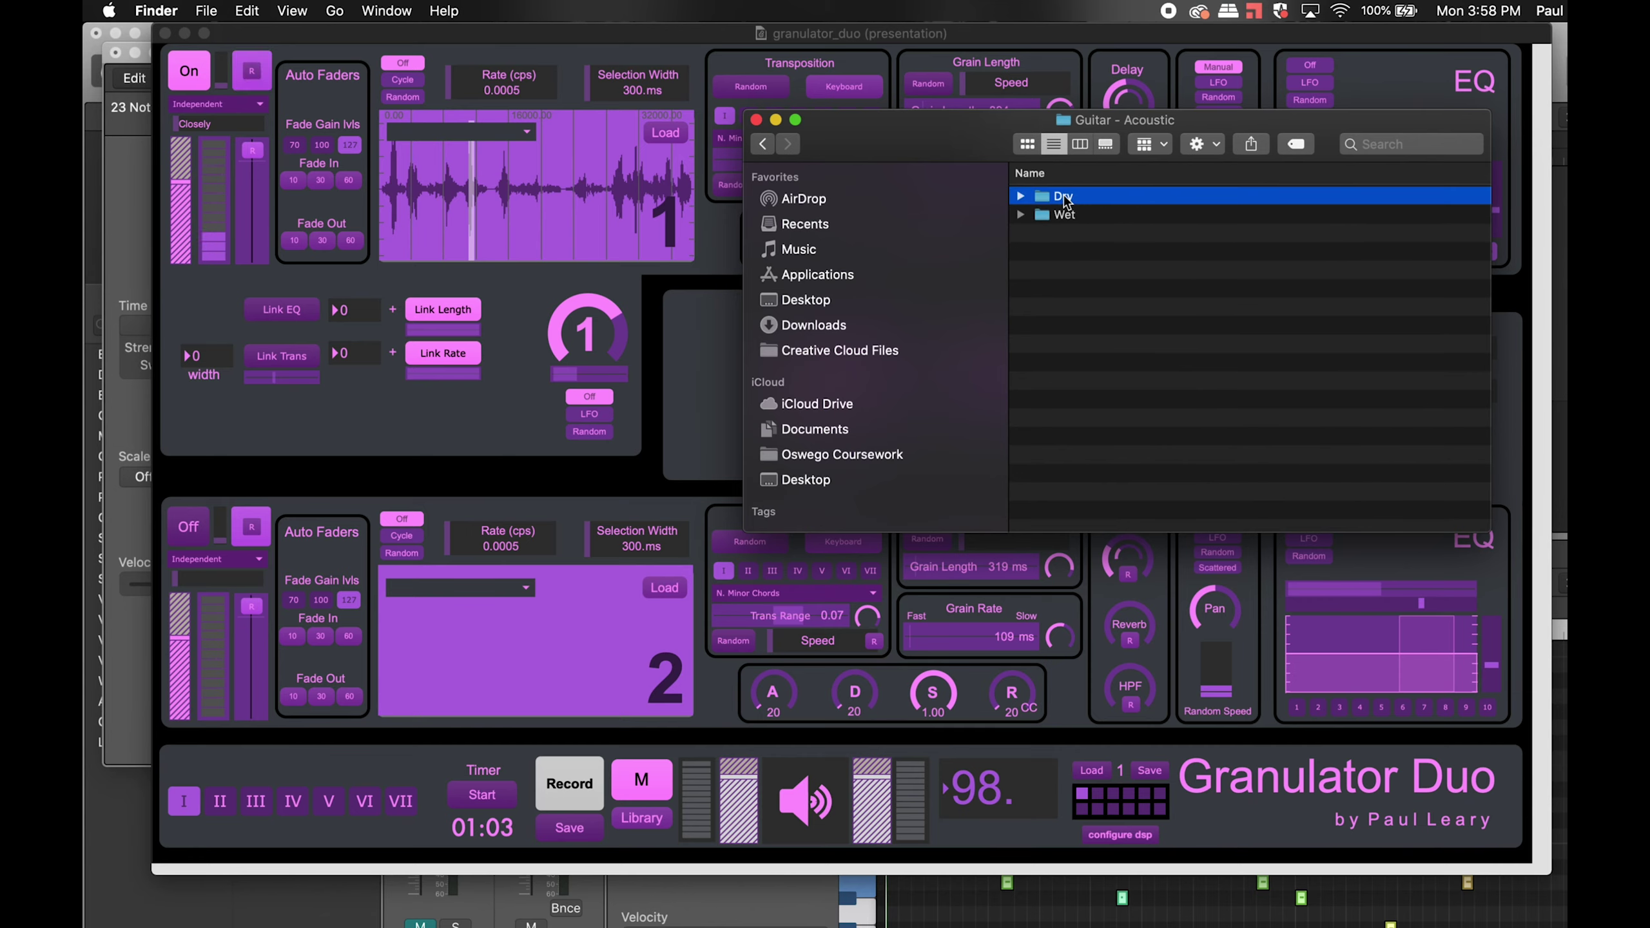
{"action": "double_click", "coordinate": [1065, 197]}
Load Cymatics - VYPR Acoustic Guitar Dry 5 - 80 BPM C Maj.wav into granulator 1's waveform display.
{"action": "left_click", "coordinate": [1104, 299]}
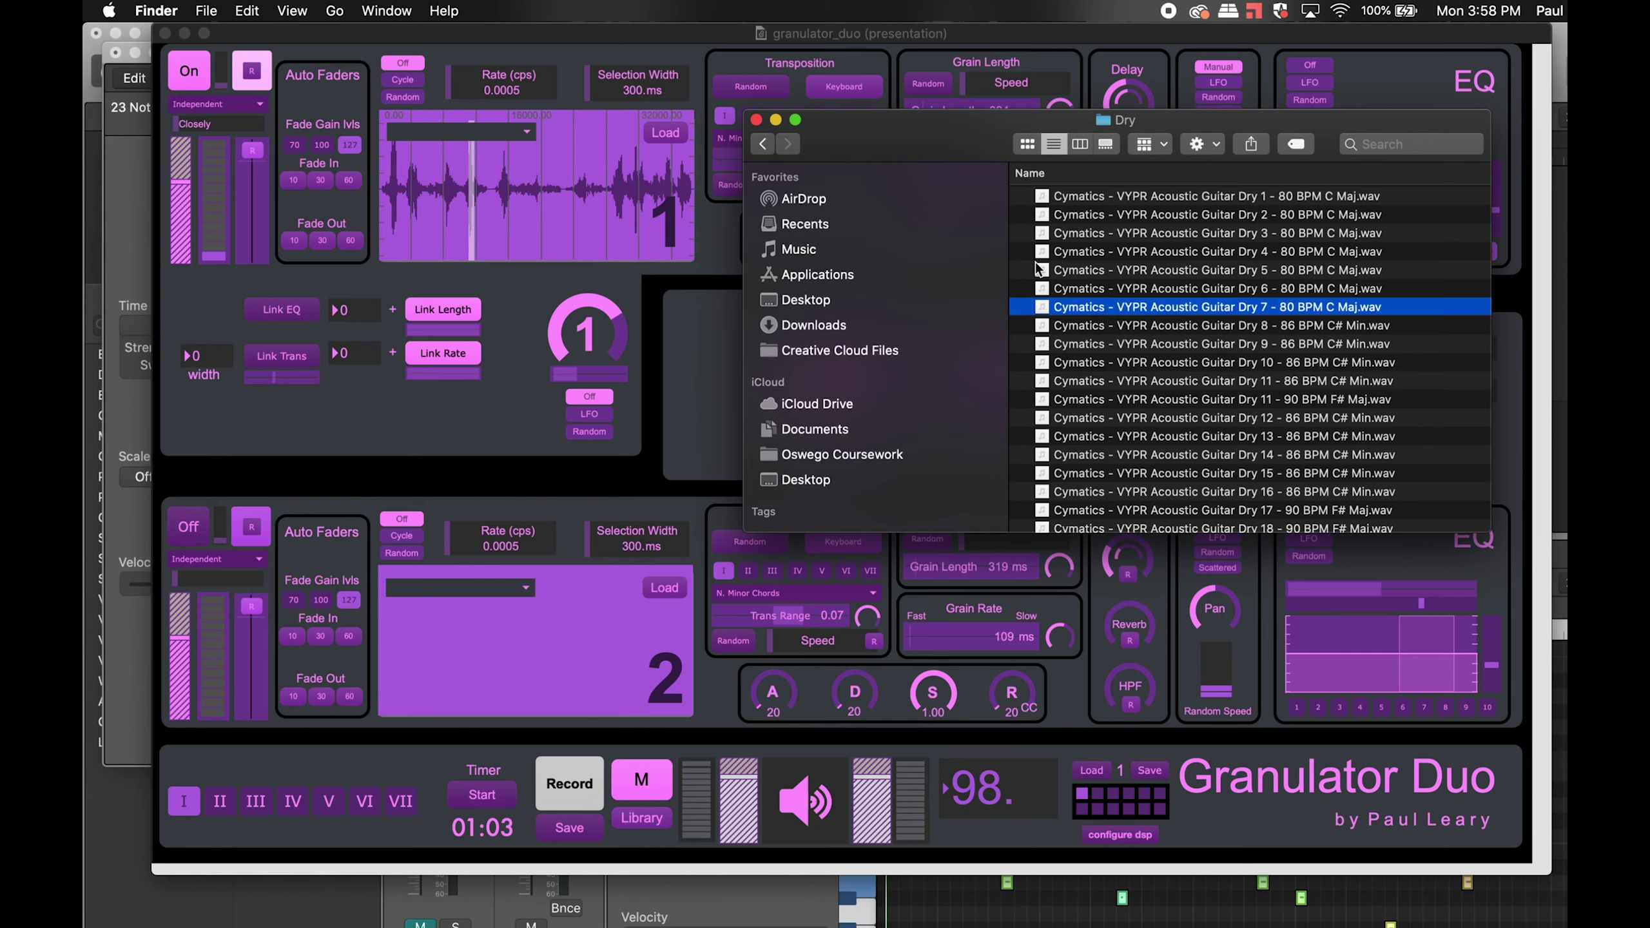
{"action": "left_click", "coordinate": [1039, 267]}
{"action": "left_click_drag", "start_coordinate": [989, 250], "coordinate": [522, 199]}
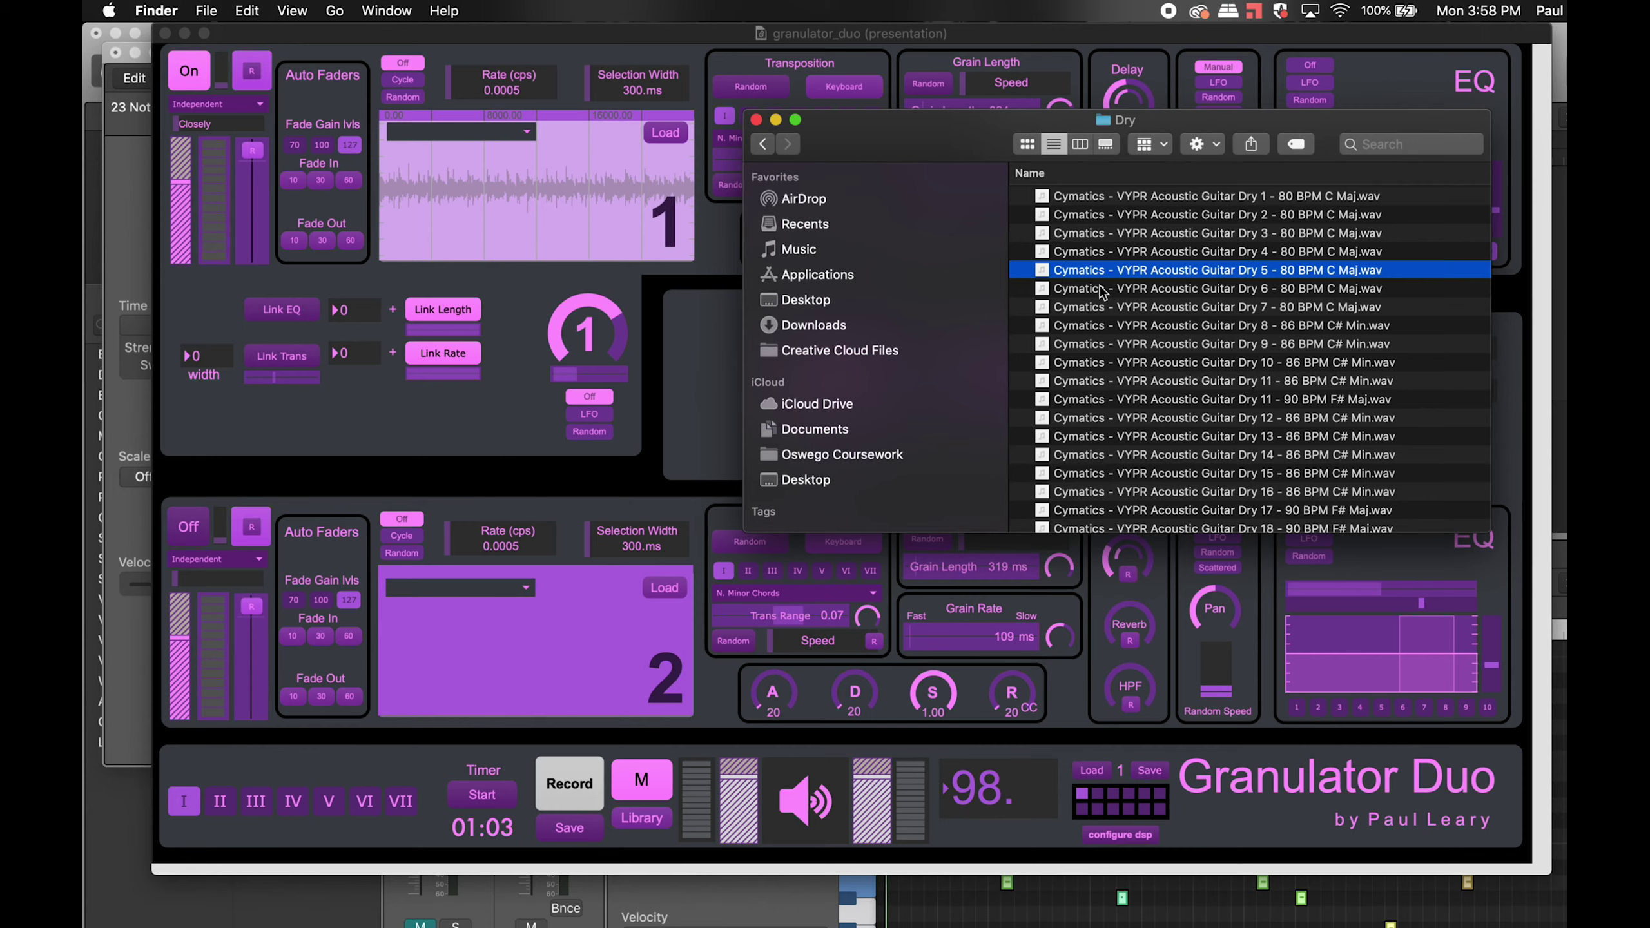
Preview a few seconds of the Dry 5 acoustic guitar file in Quick Look, close the preview, and return to Granulator Duo.
{"action": "key", "text": "space"}
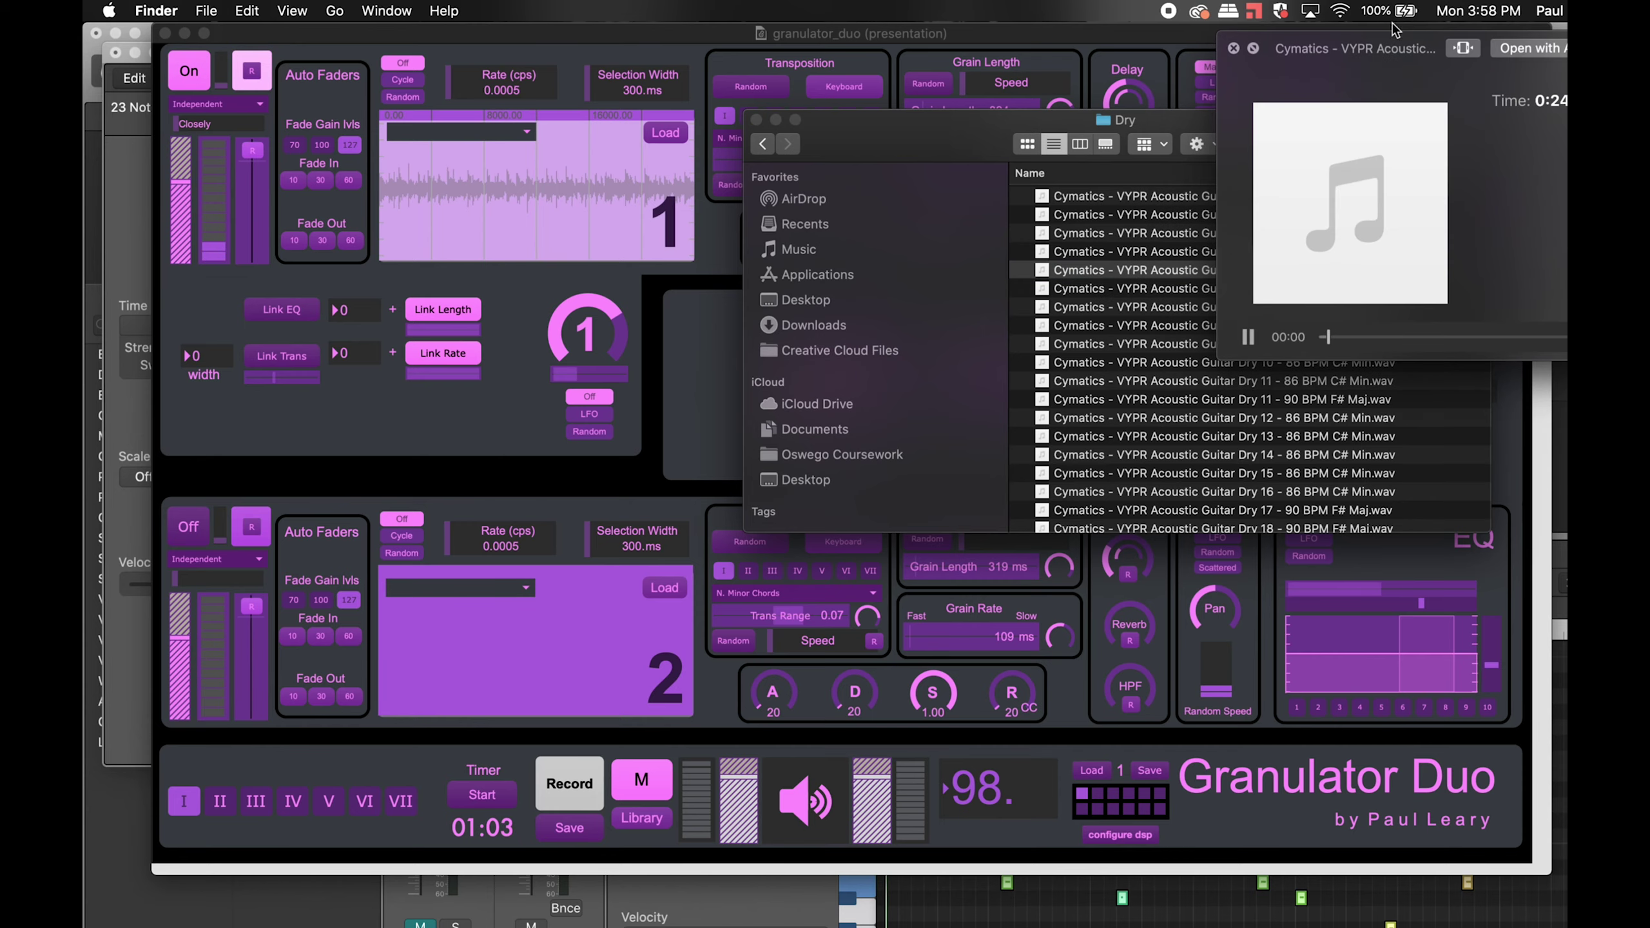
{"action": "left_click_drag", "start_coordinate": [1382, 47], "coordinate": [587, 233]}
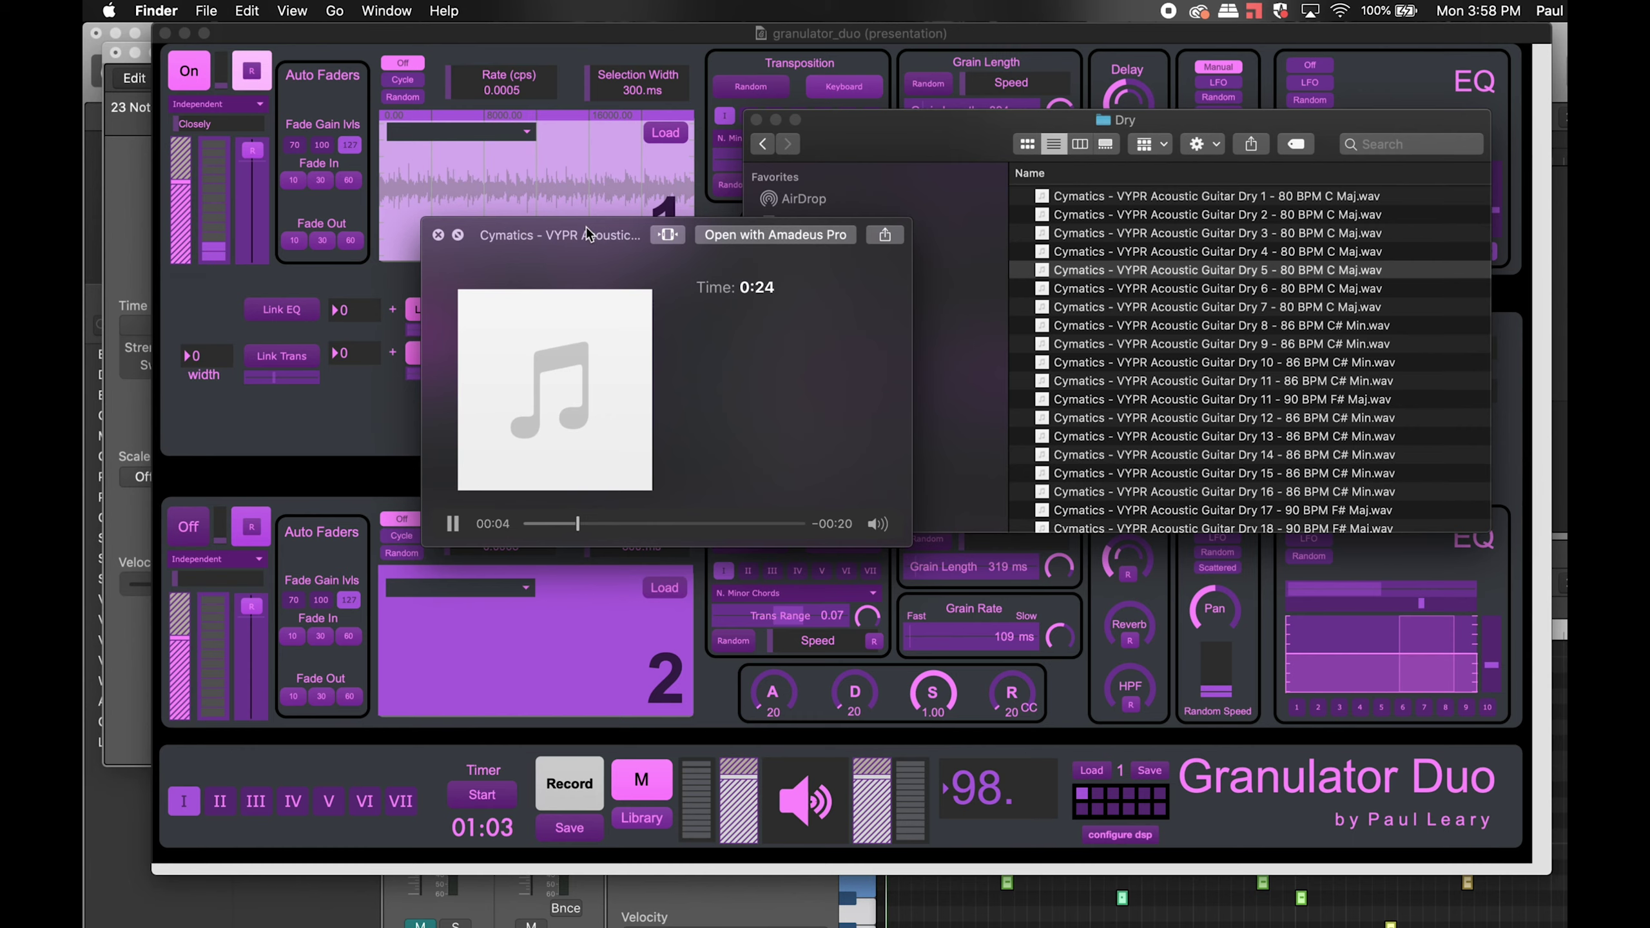
{"action": "key", "text": "space"}
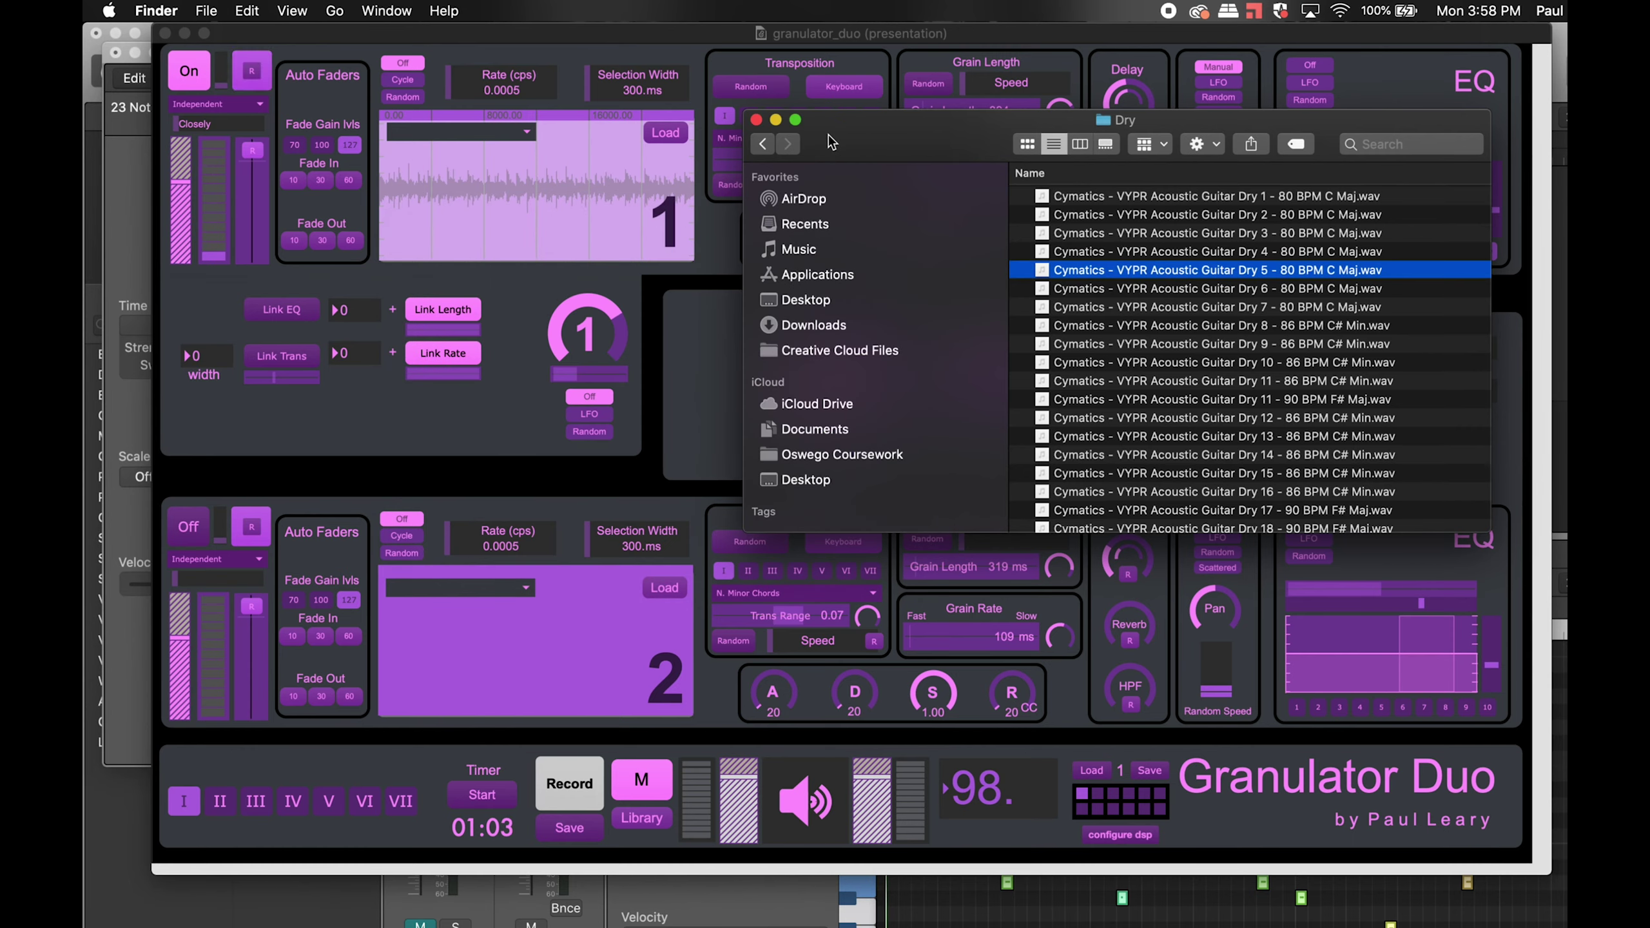
{"action": "left_click", "coordinate": [711, 232]}
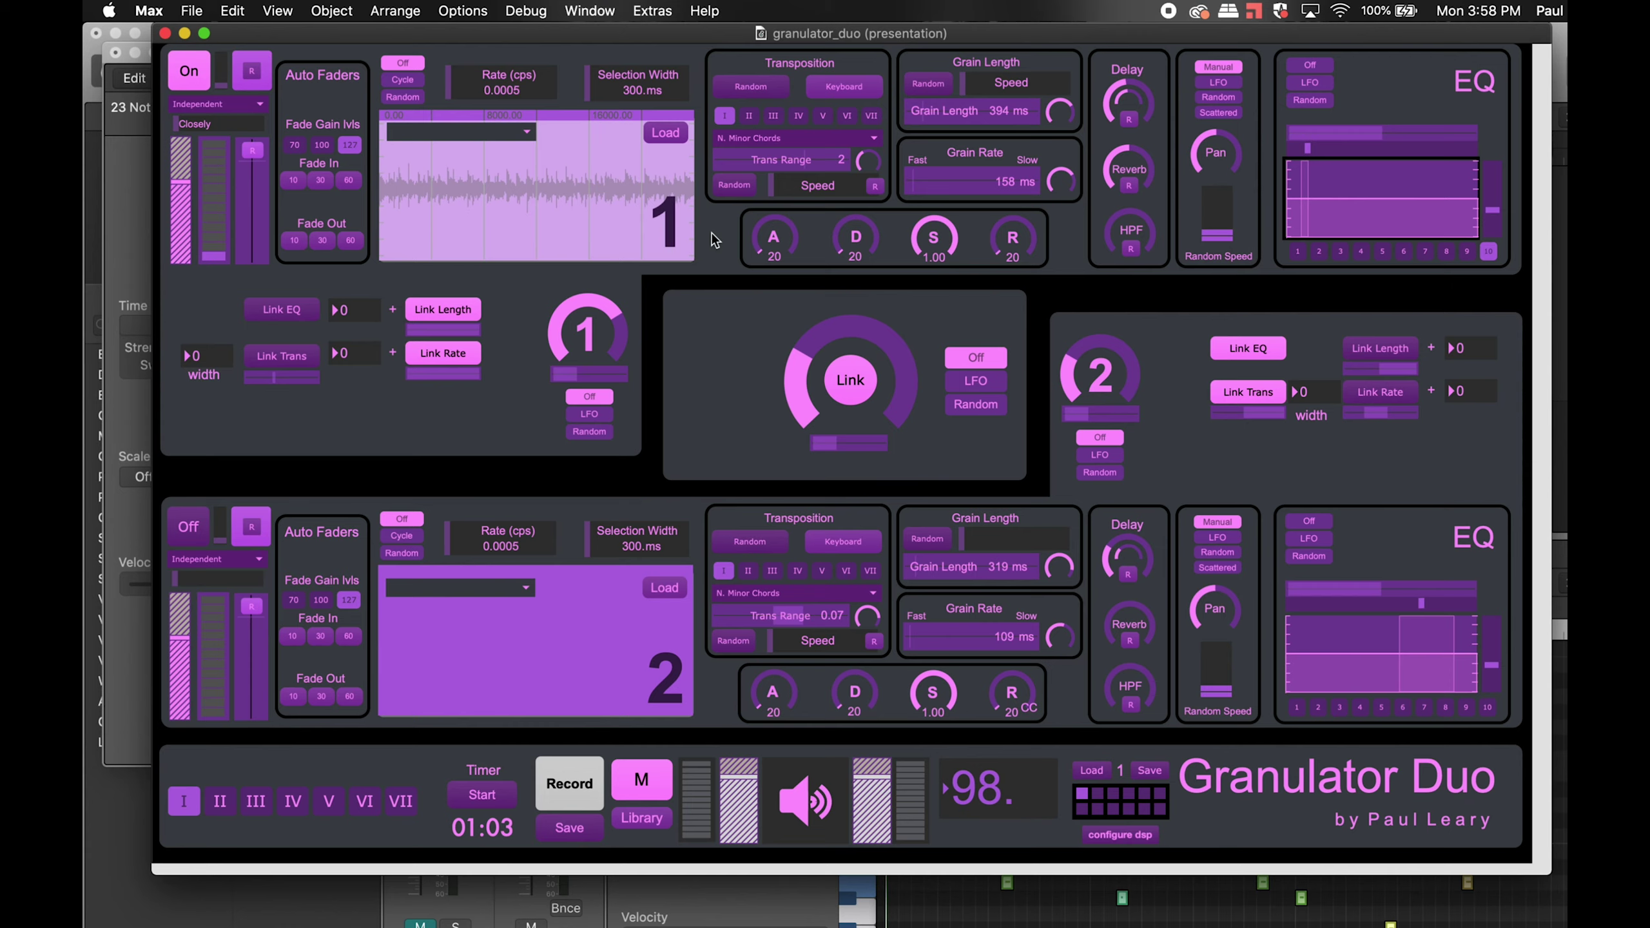
Select granulator 1's waveform from about one-fifth to two-thirds of its length, unmute the output, and set Trans Range to 1.
{"action": "left_click_drag", "start_coordinate": [418, 184], "coordinate": [579, 227]}
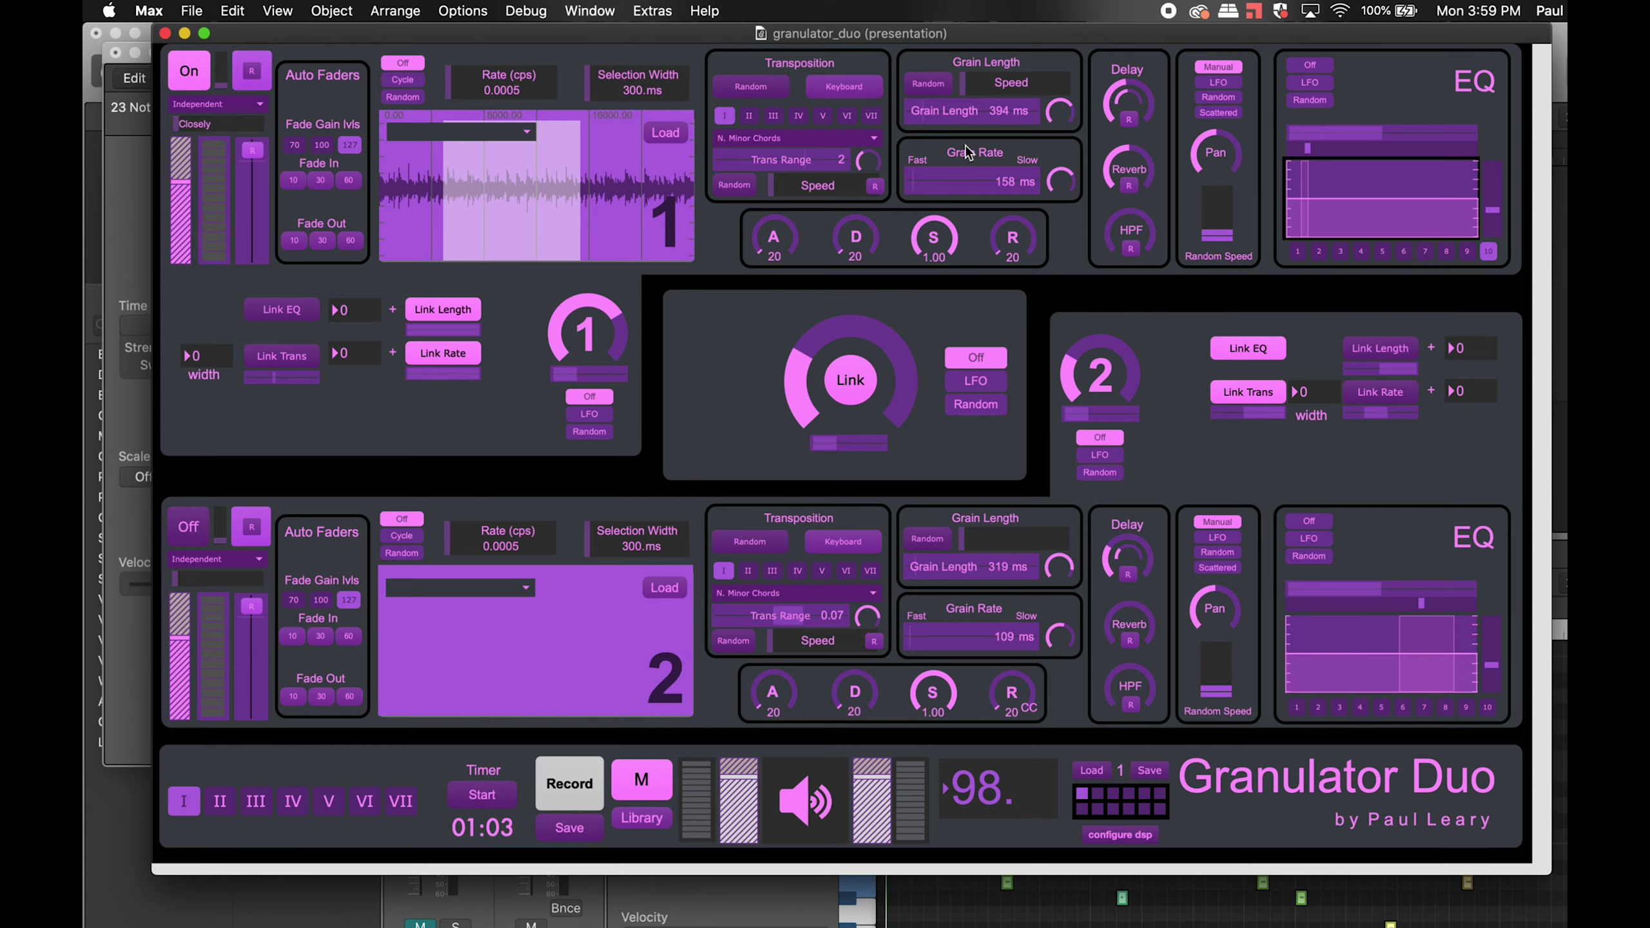
{"action": "key", "text": "m"}
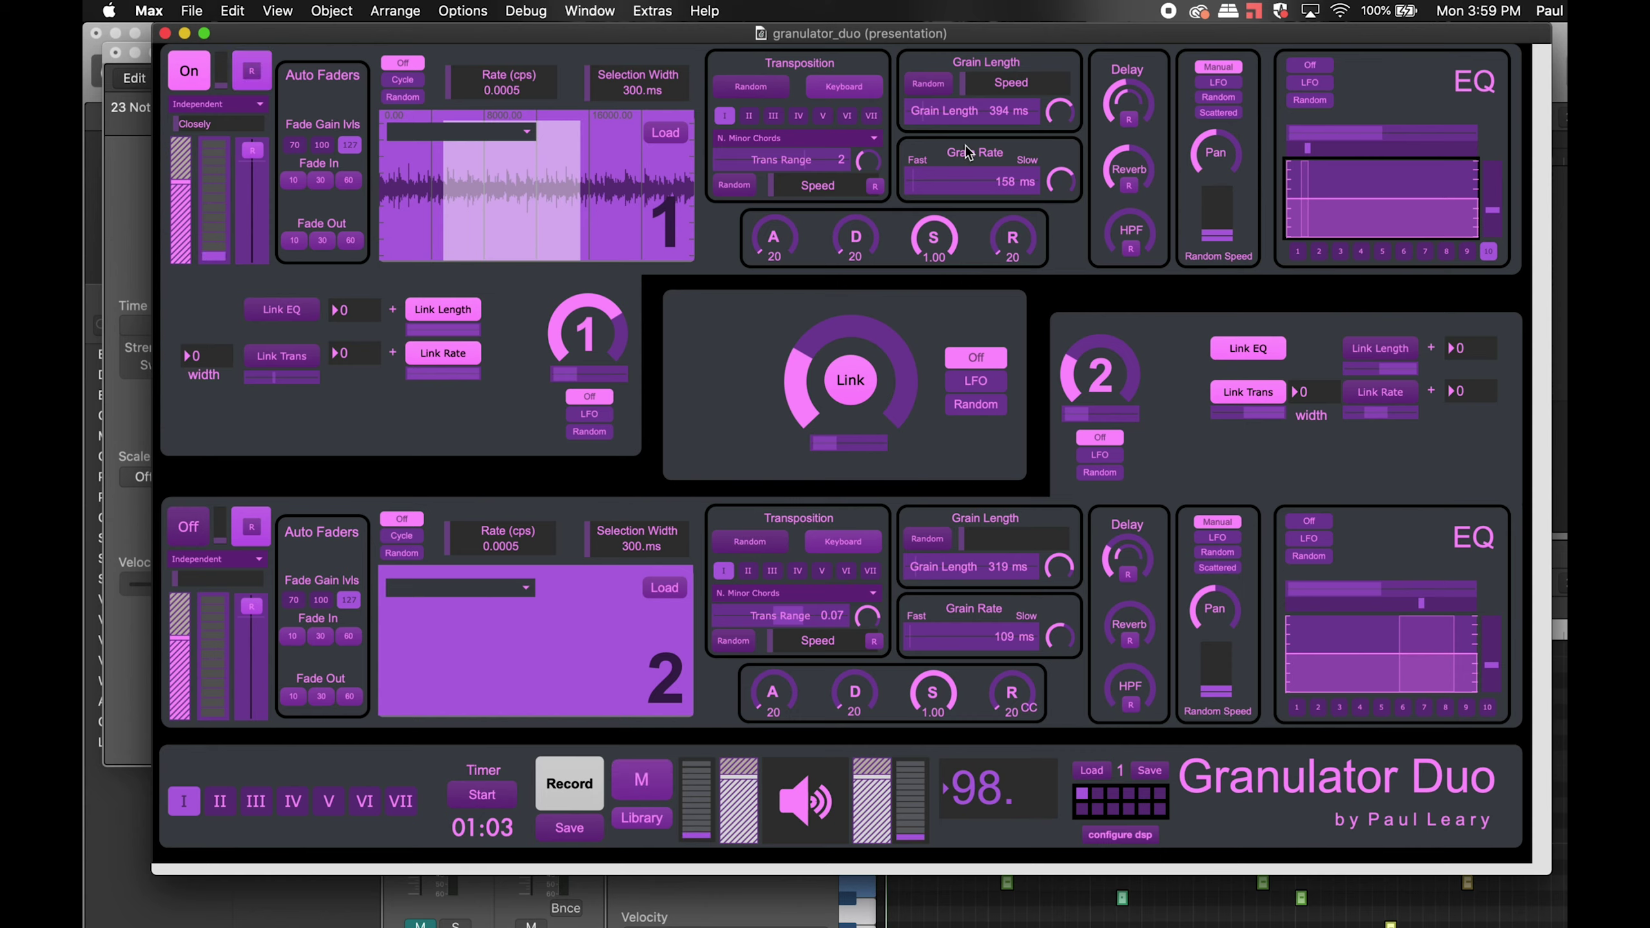
{"action": "left_click_drag", "start_coordinate": [782, 165], "coordinate": [771, 157]}
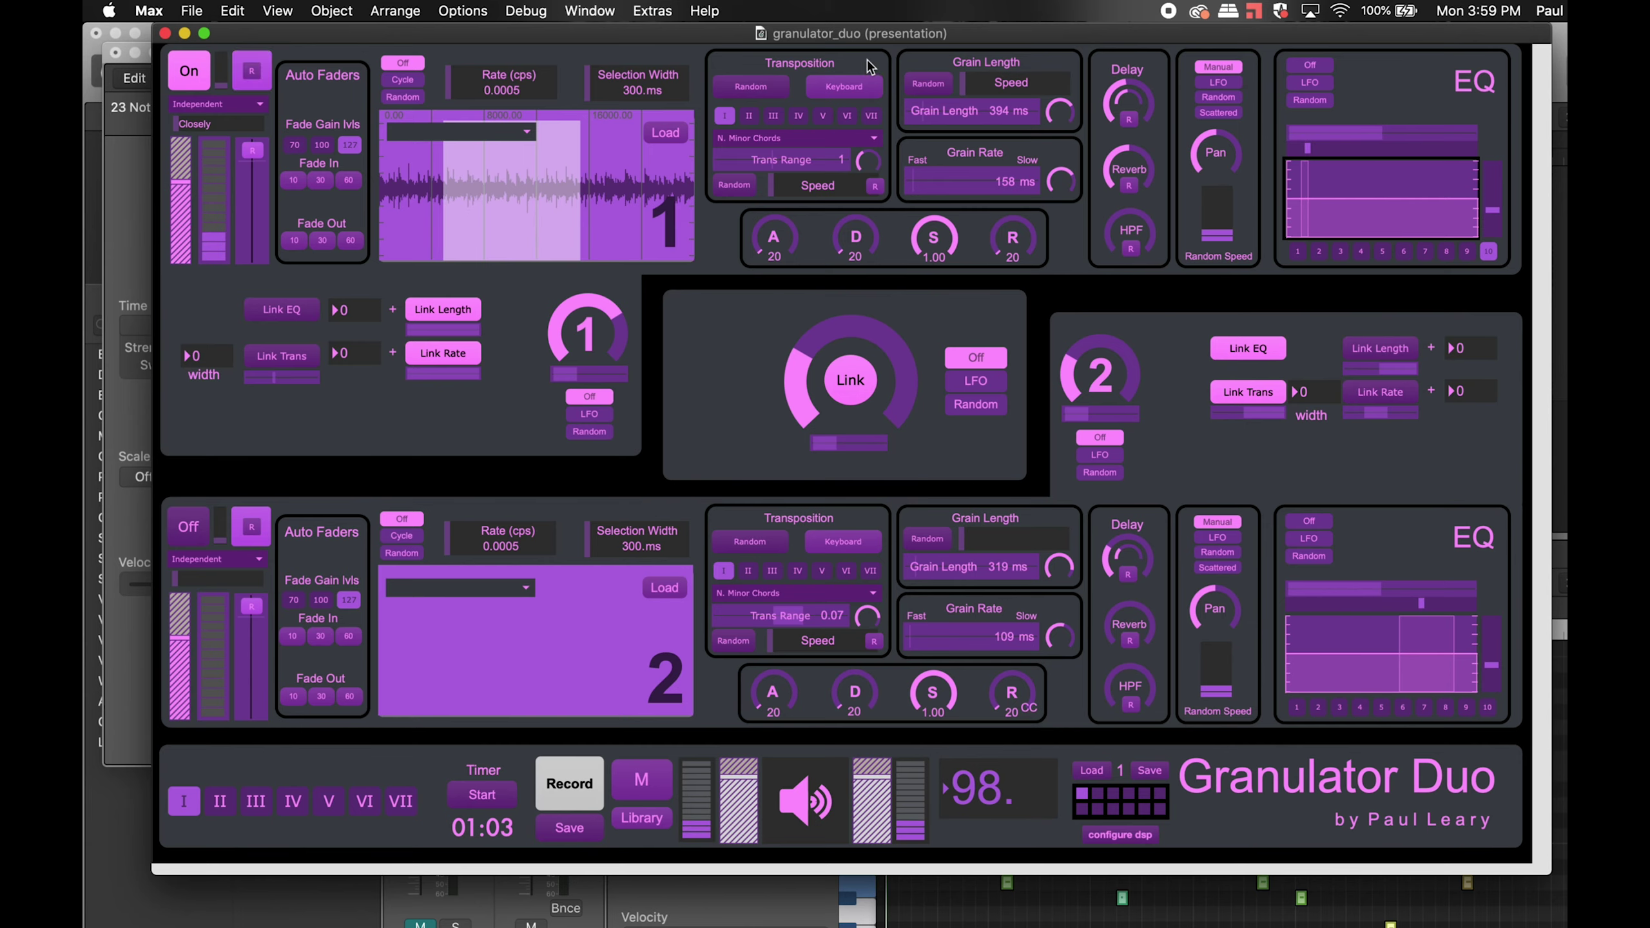
Move the granulator_duo window slightly lower, quit Logic Pro X, and return to Granulator Duo.
{"action": "left_click_drag", "start_coordinate": [846, 31], "coordinate": [840, 54]}
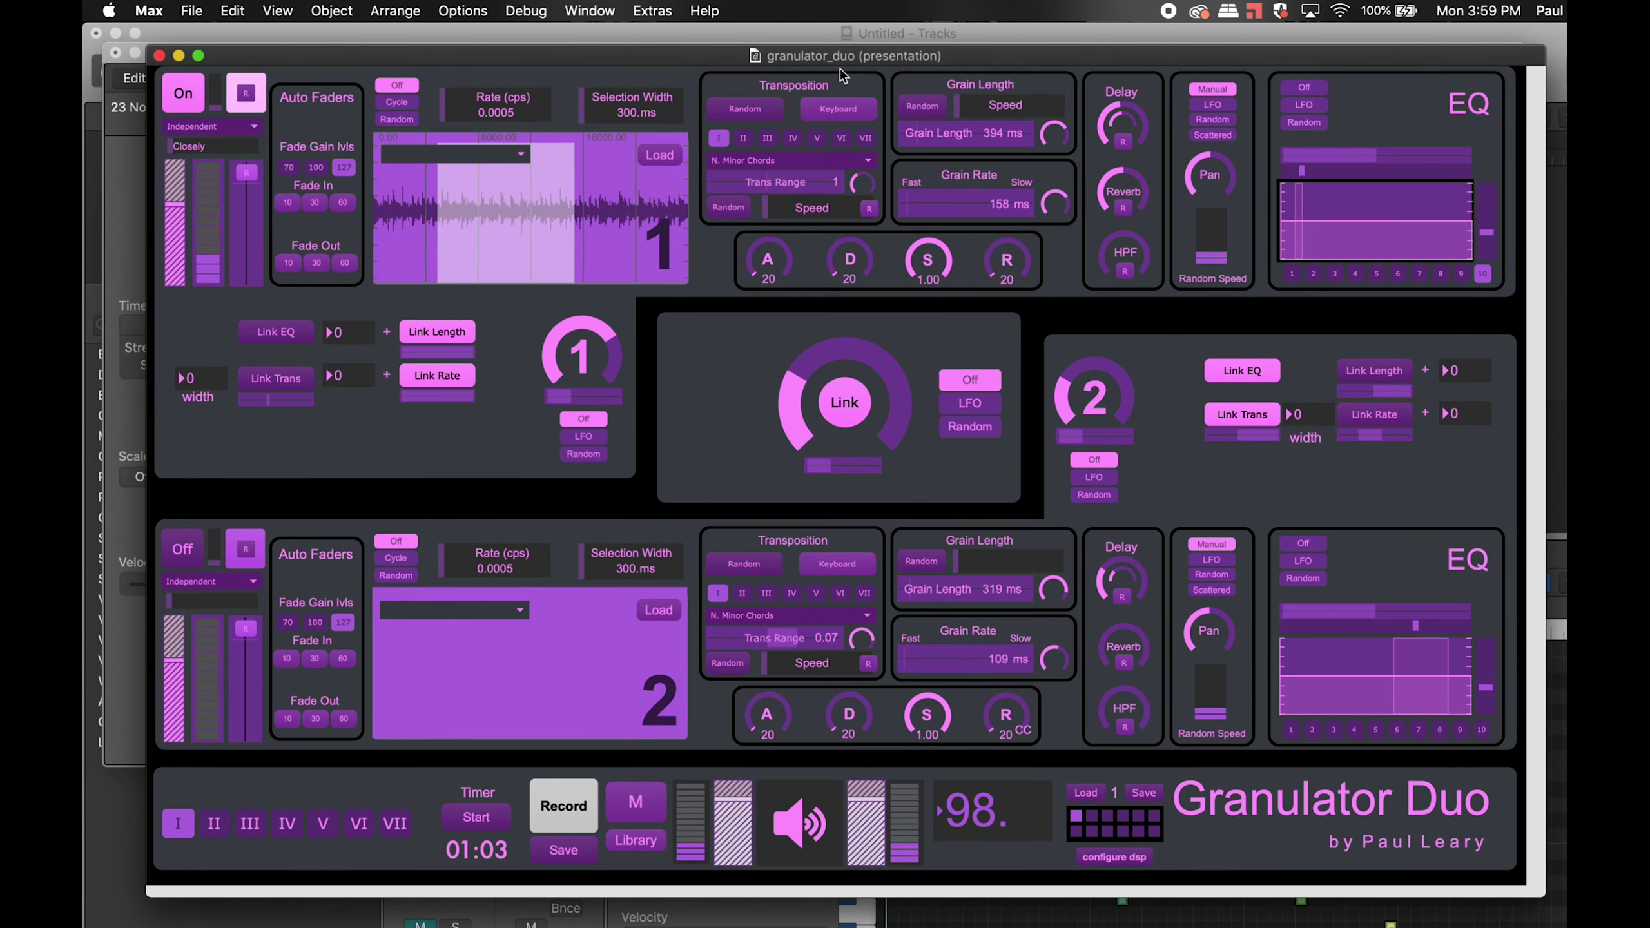
{"action": "left_click", "coordinate": [597, 11]}
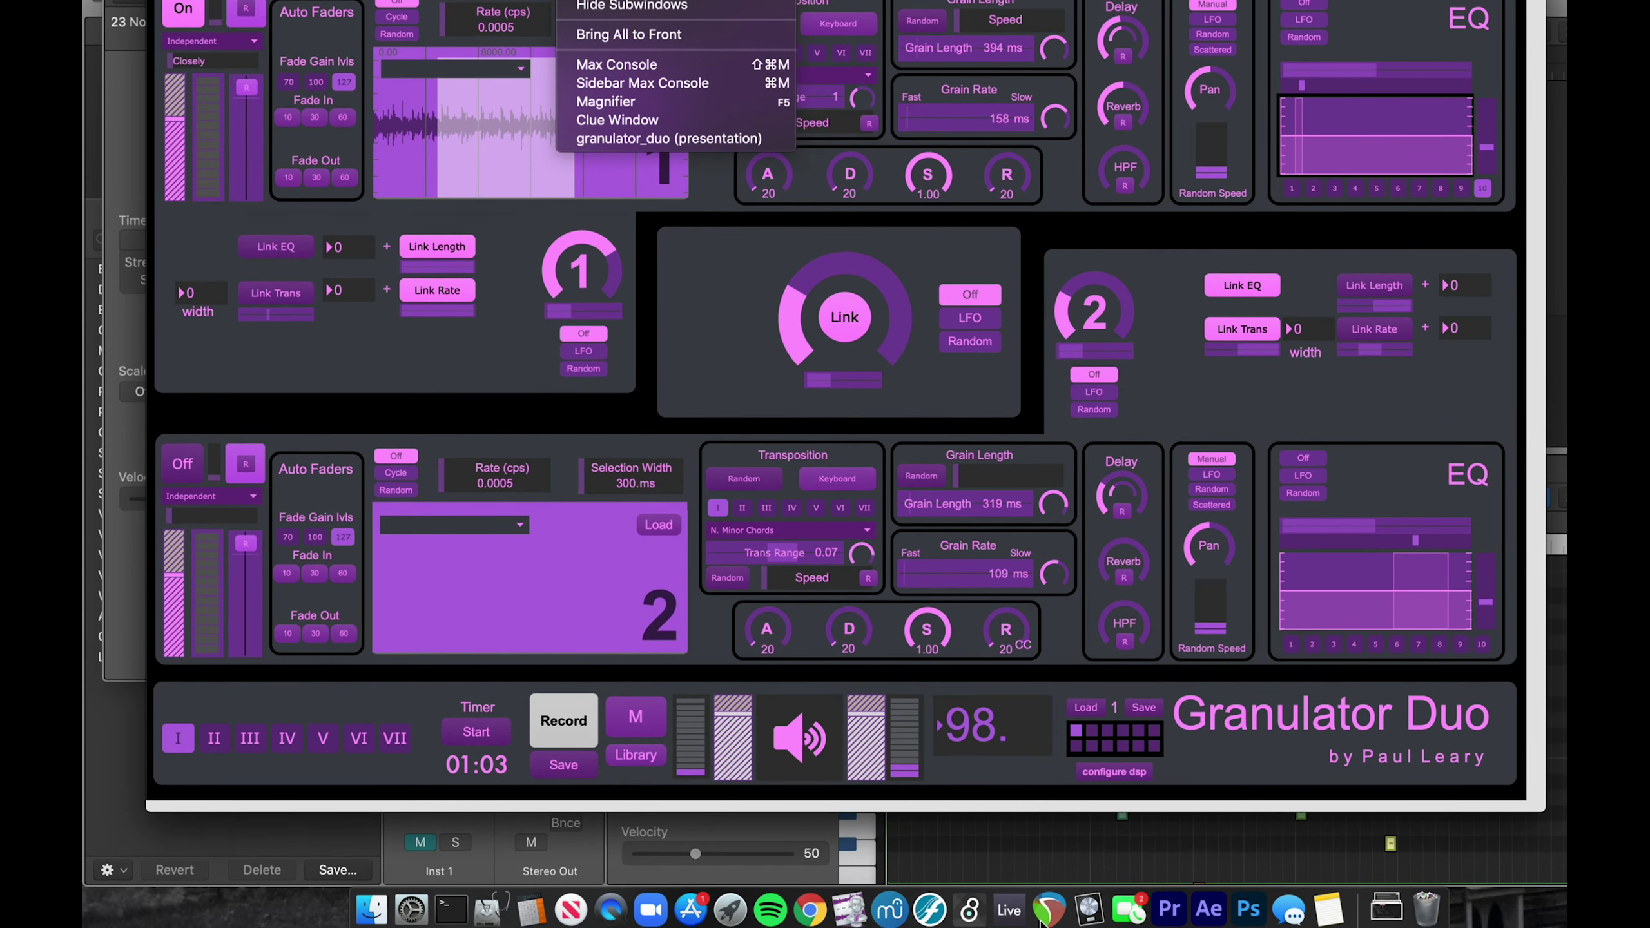
{"action": "left_click", "coordinate": [1090, 911]}
{"action": "key", "text": "super+q"}
{"action": "left_click", "coordinate": [874, 257]}
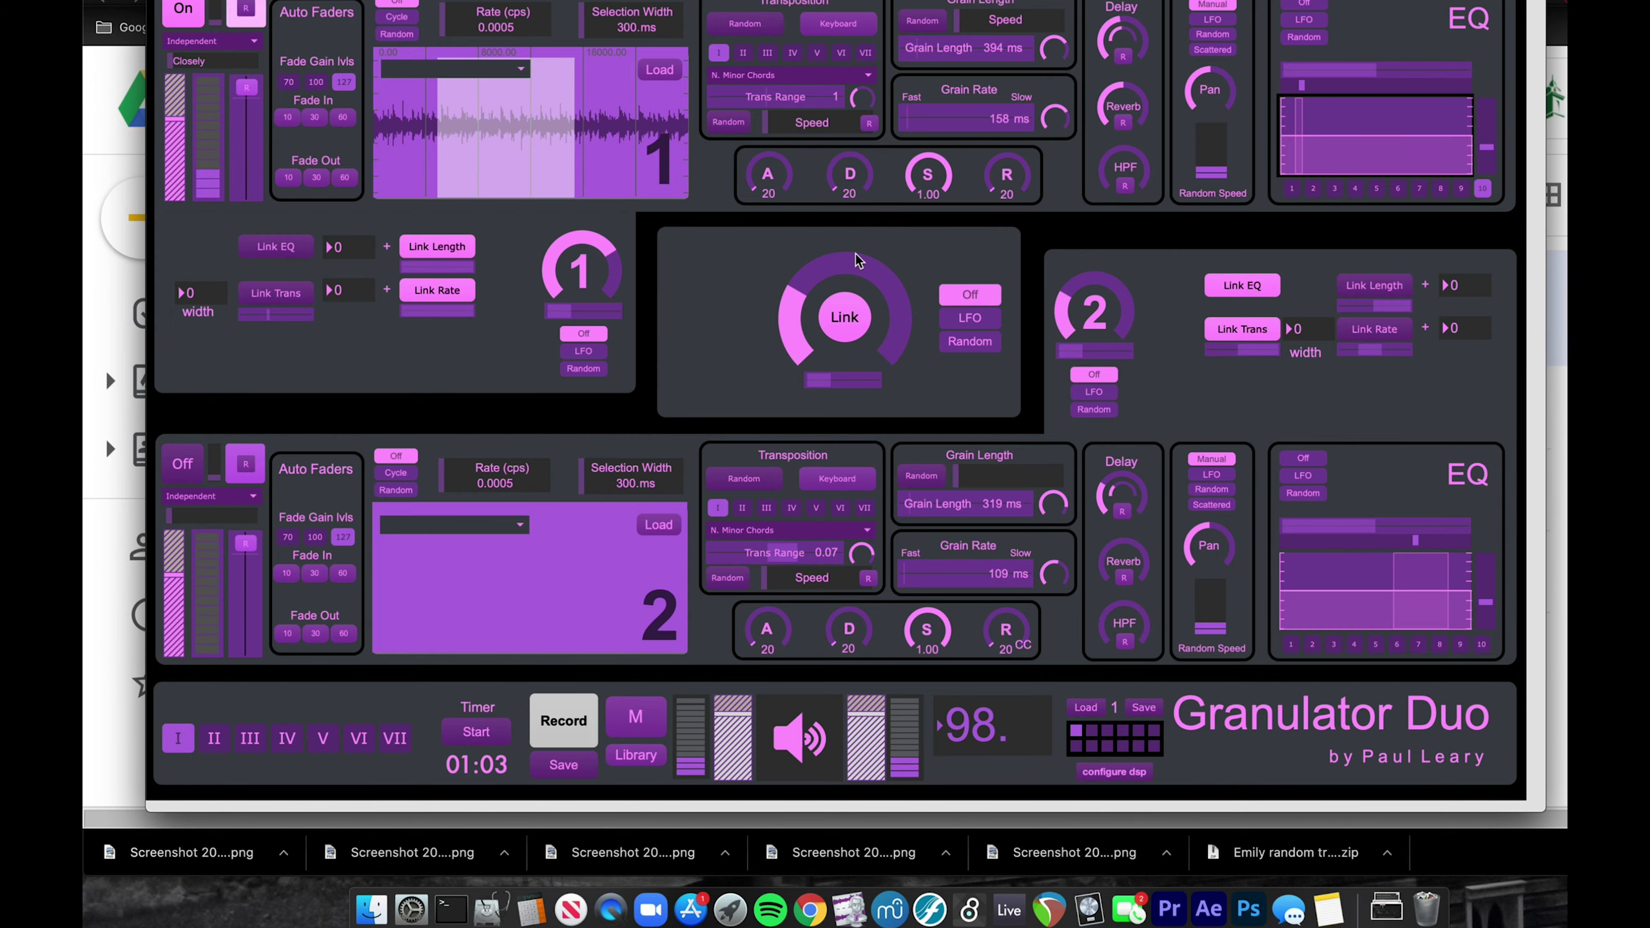
Switch to Amadeus Pro to check the running recording, return to Granulator Duo, and move its window slightly up.
{"action": "left_click", "coordinate": [848, 916]}
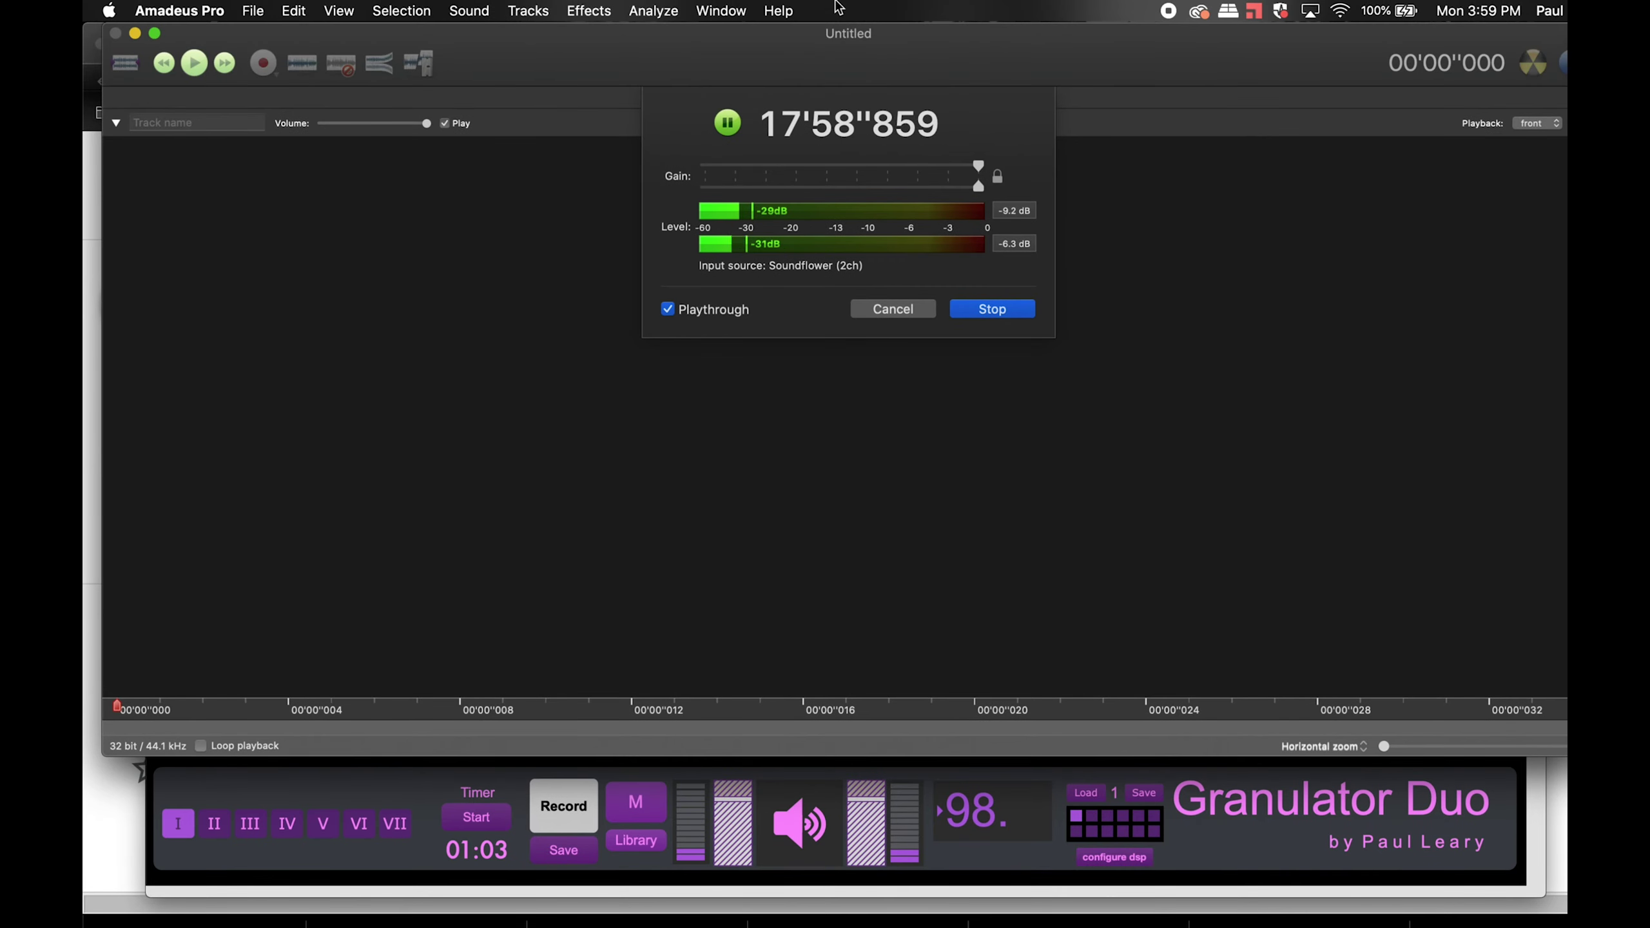
{"action": "key", "text": "super+Tab"}
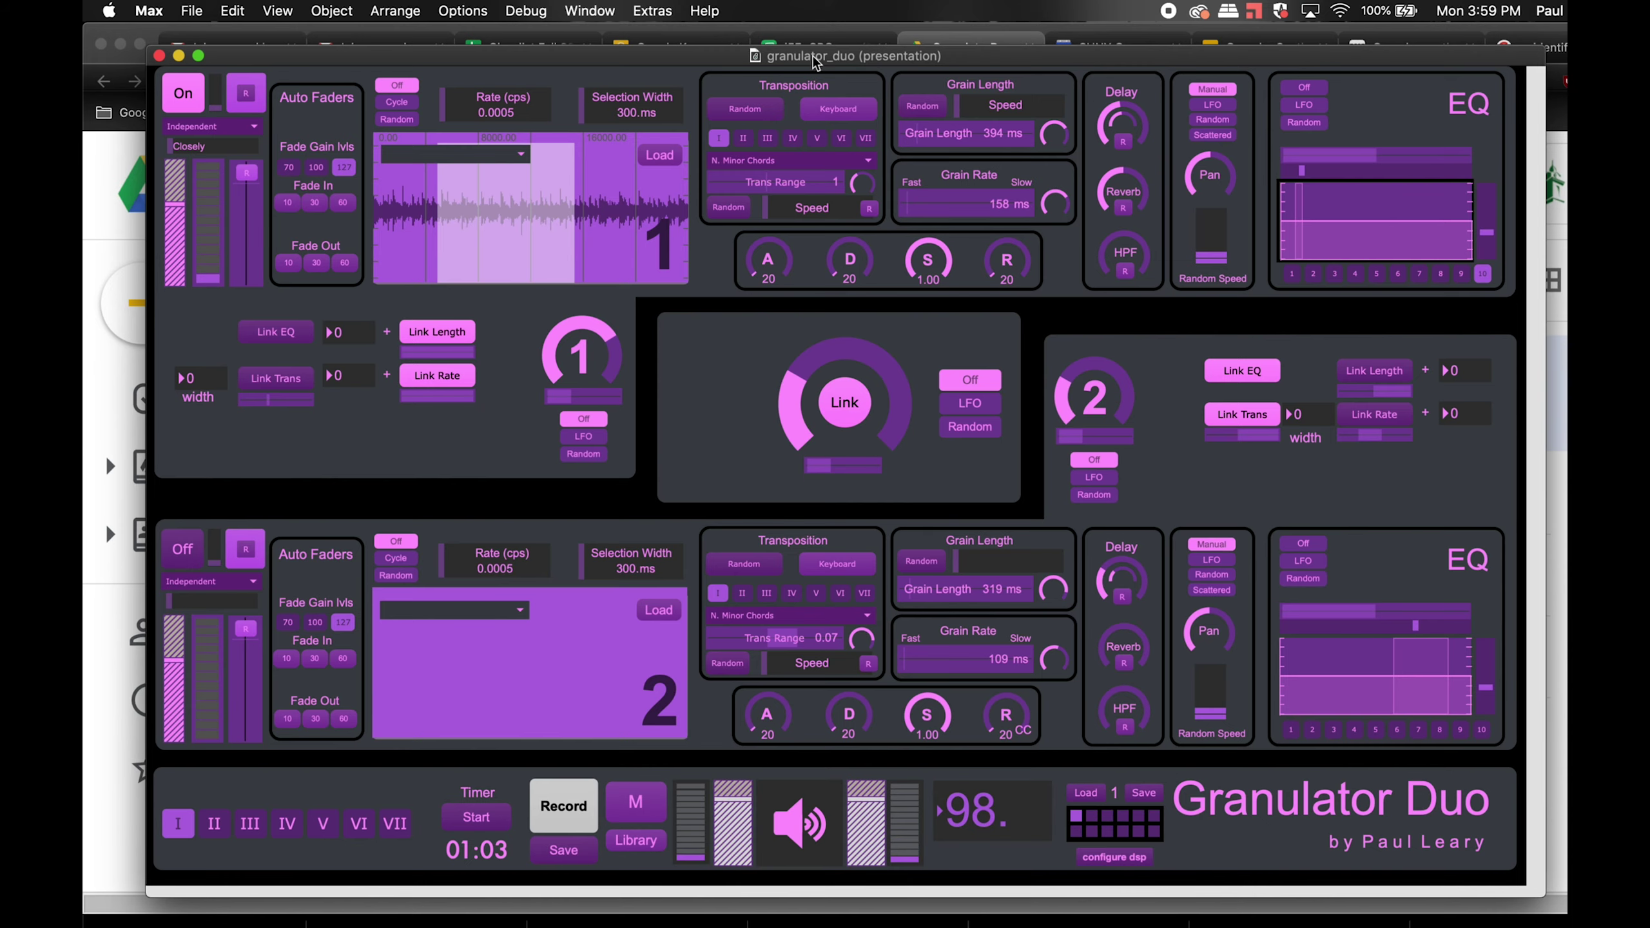
{"action": "left_click_drag", "start_coordinate": [828, 60], "coordinate": [820, 46]}
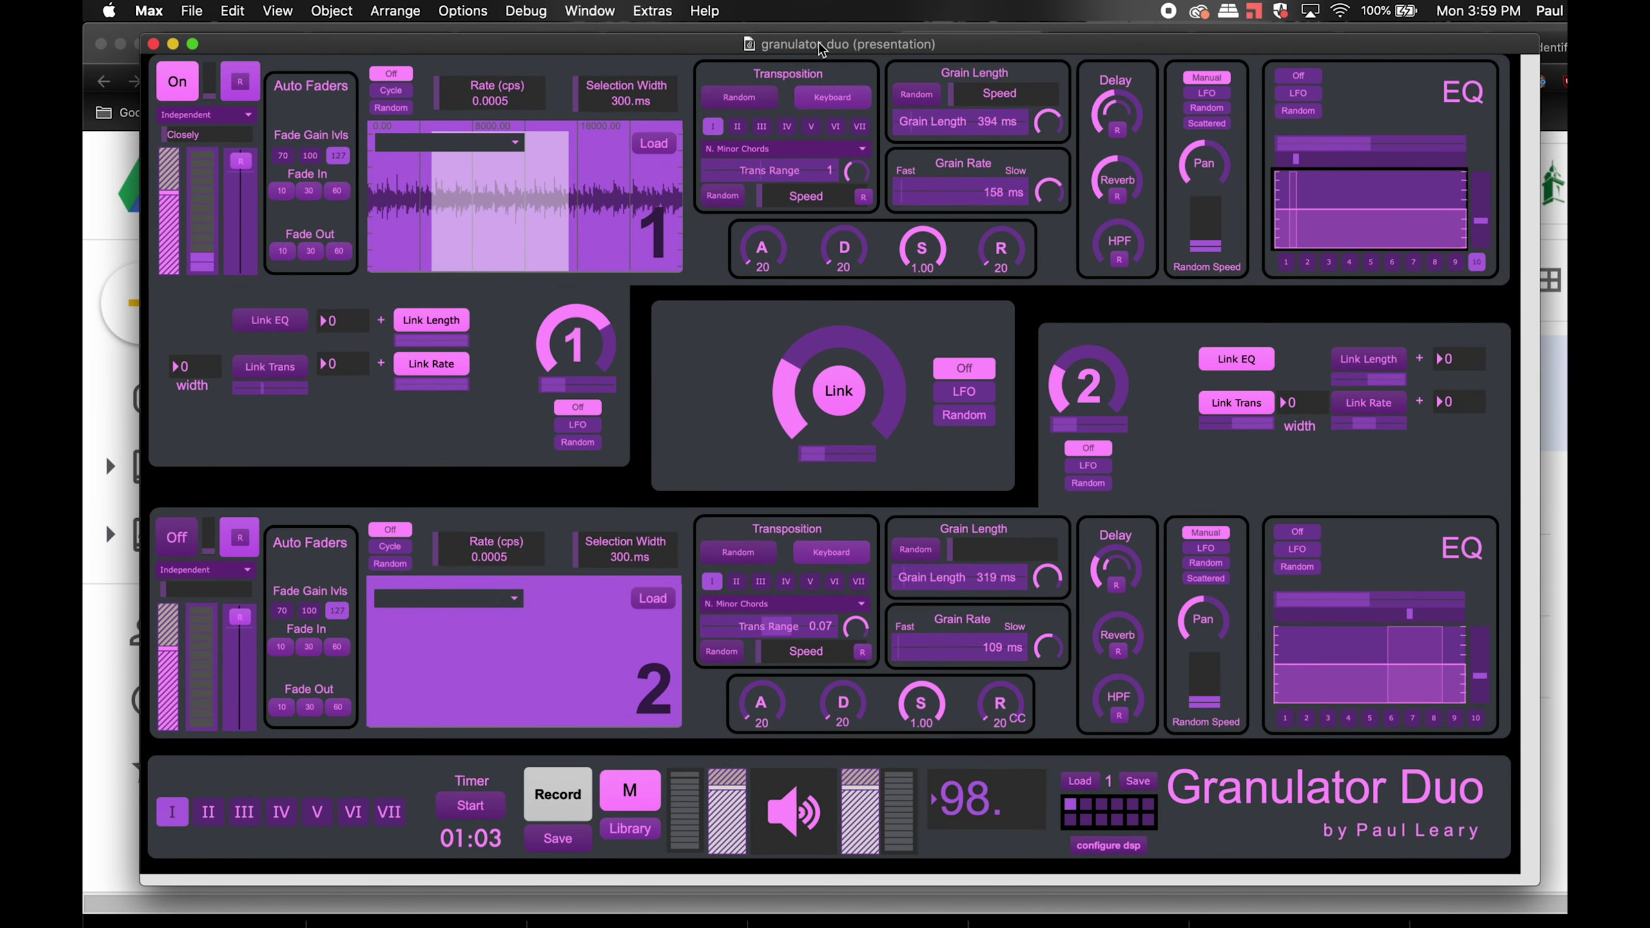
Look for Max's audio performance settings, check the CPU load in the Audio Status window, and close it.
{"action": "left_click", "coordinate": [525, 10]}
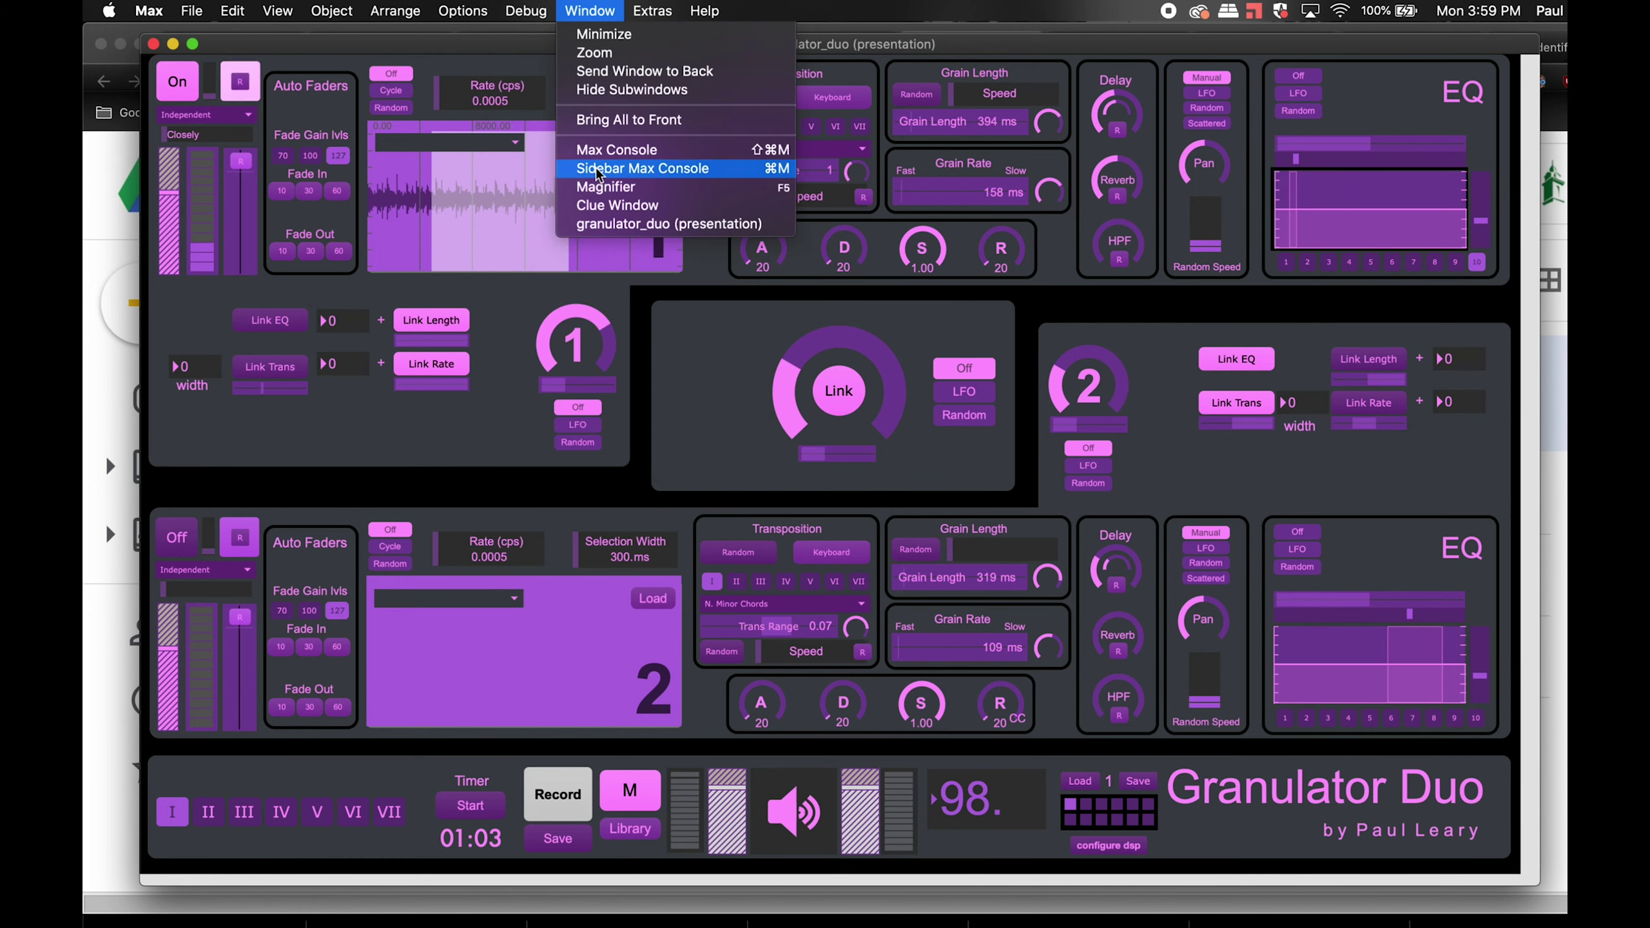
{"action": "left_click", "coordinate": [597, 151]}
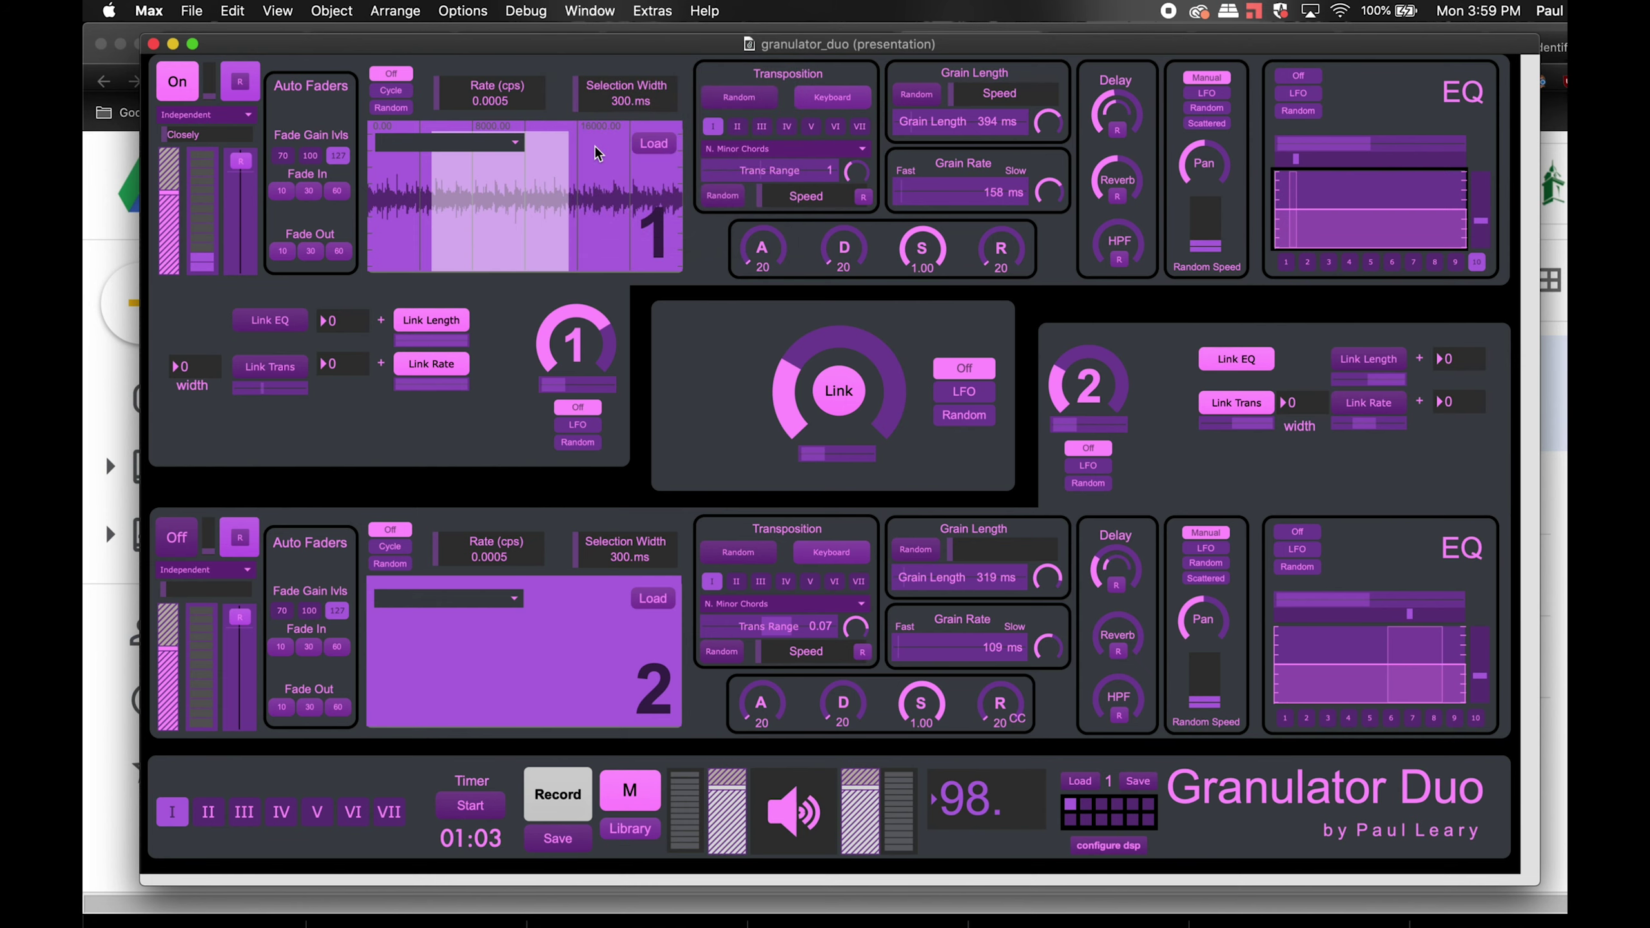
{"action": "left_click", "coordinate": [242, 32]}
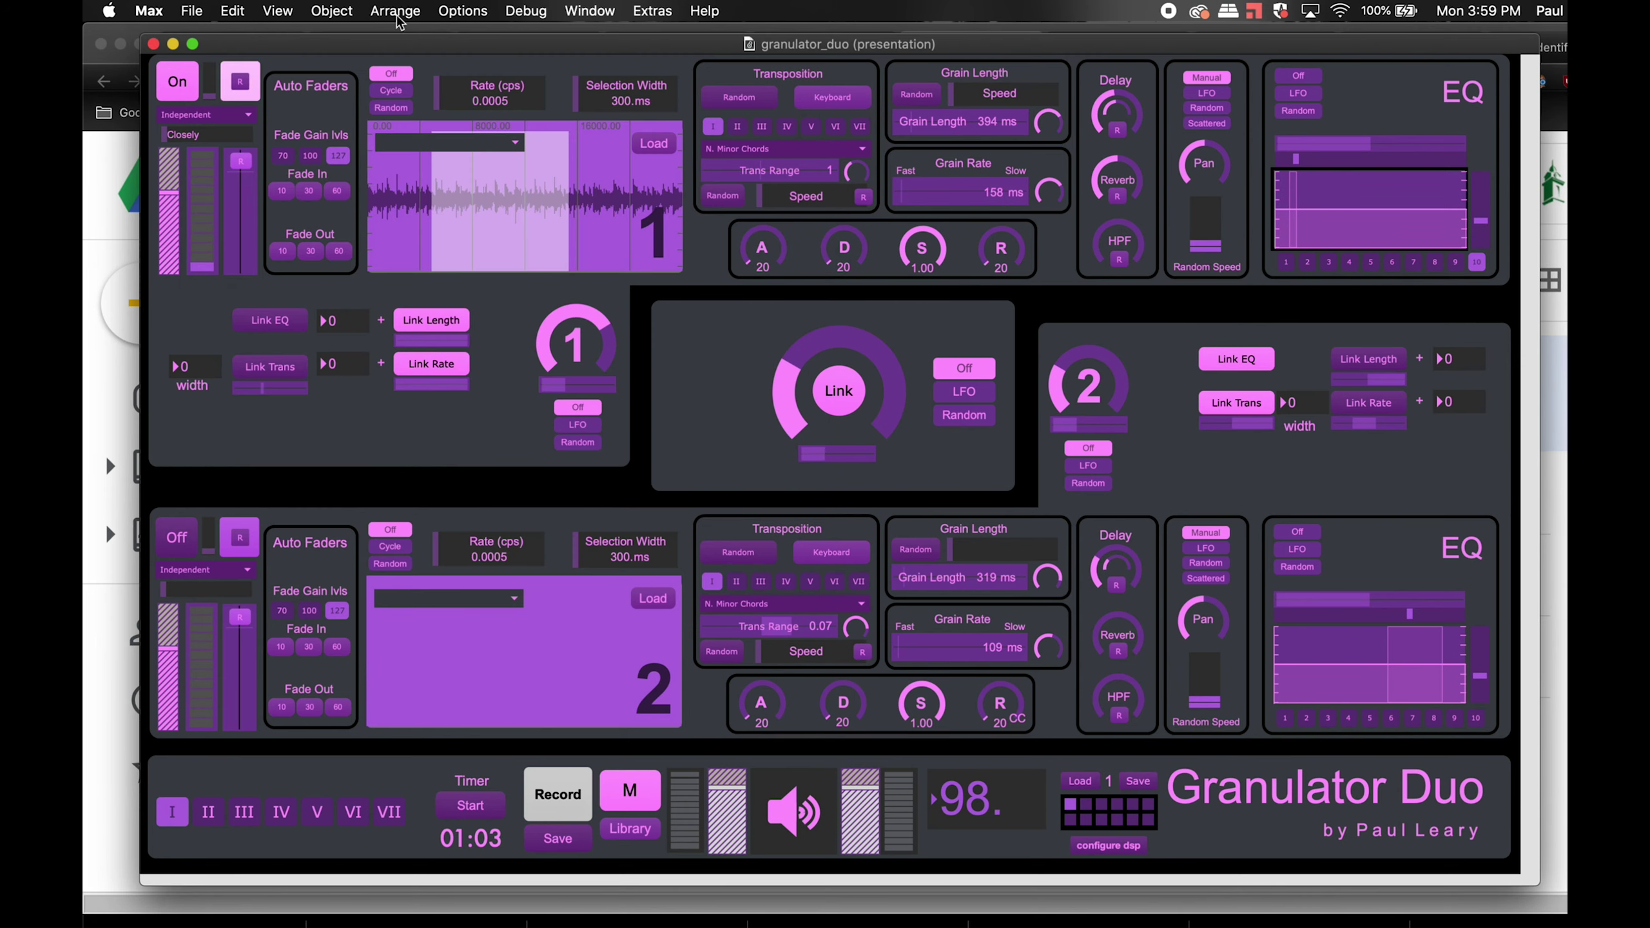
{"action": "left_click", "coordinate": [589, 10]}
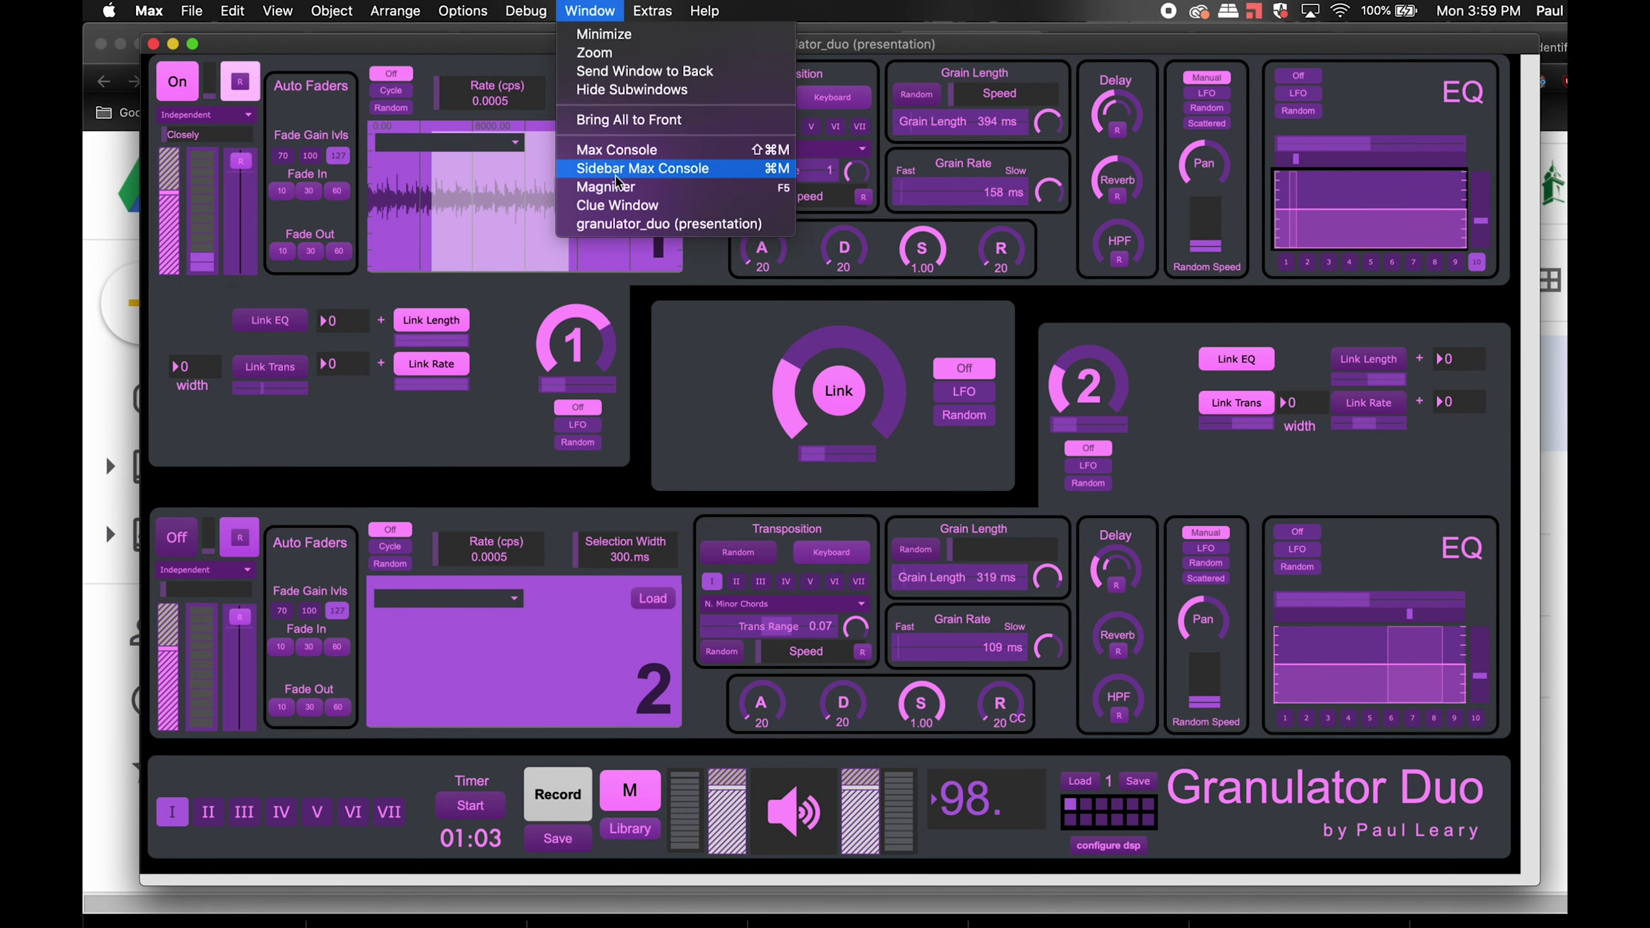
{"action": "mouse_move", "coordinate": [526, 9]}
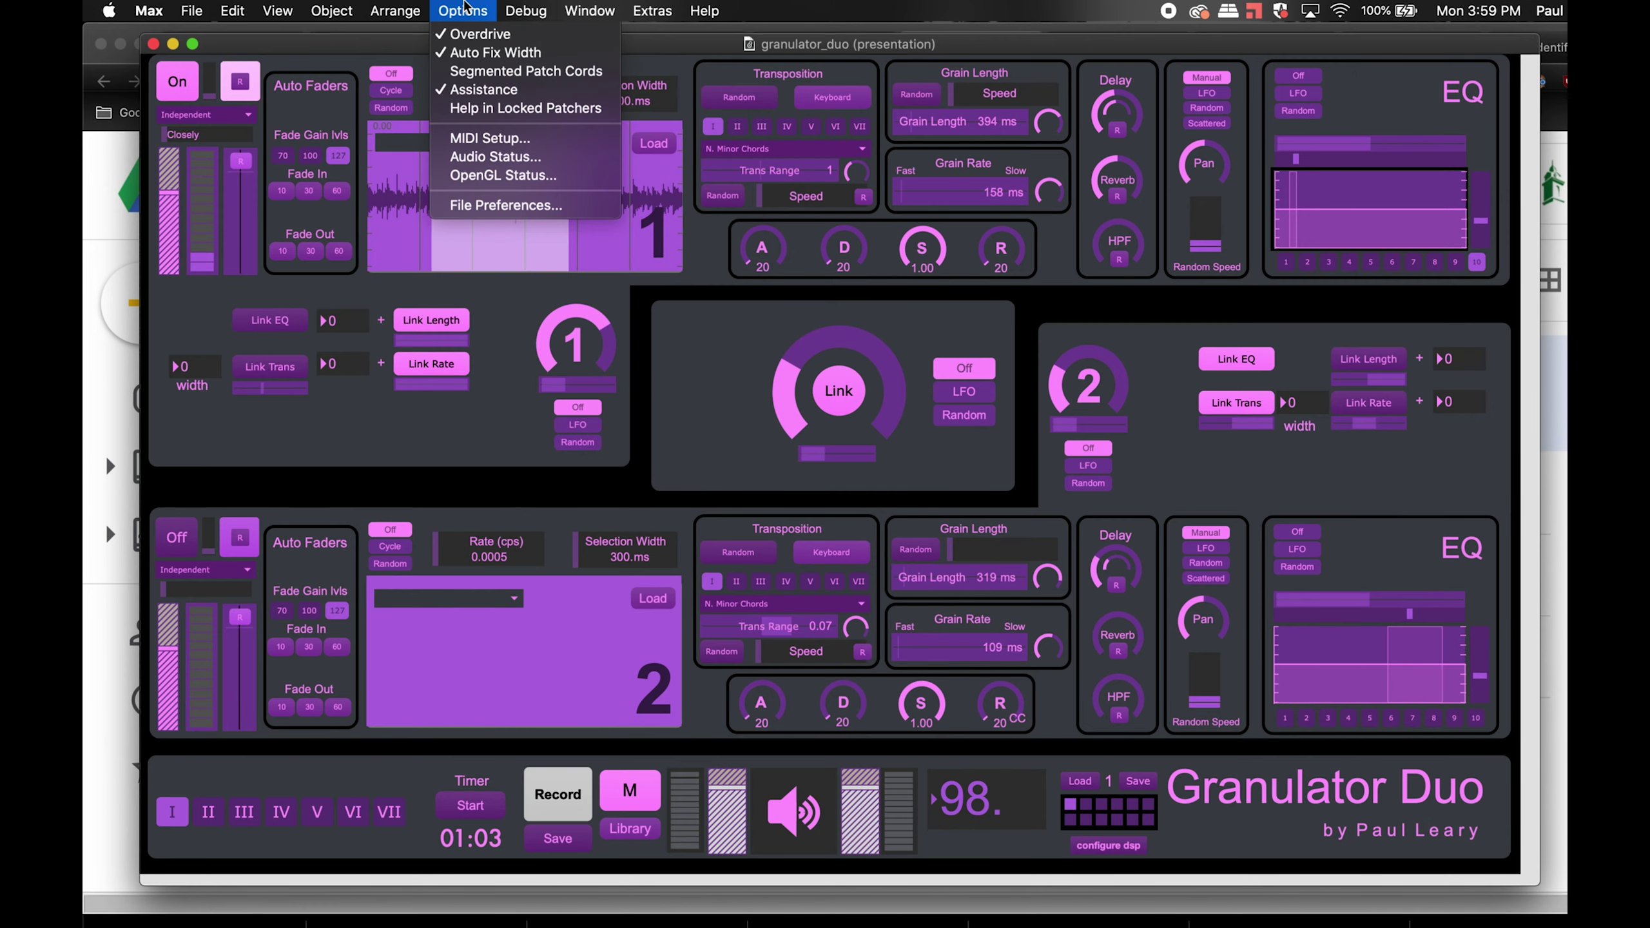
{"action": "left_click", "coordinate": [617, 253]}
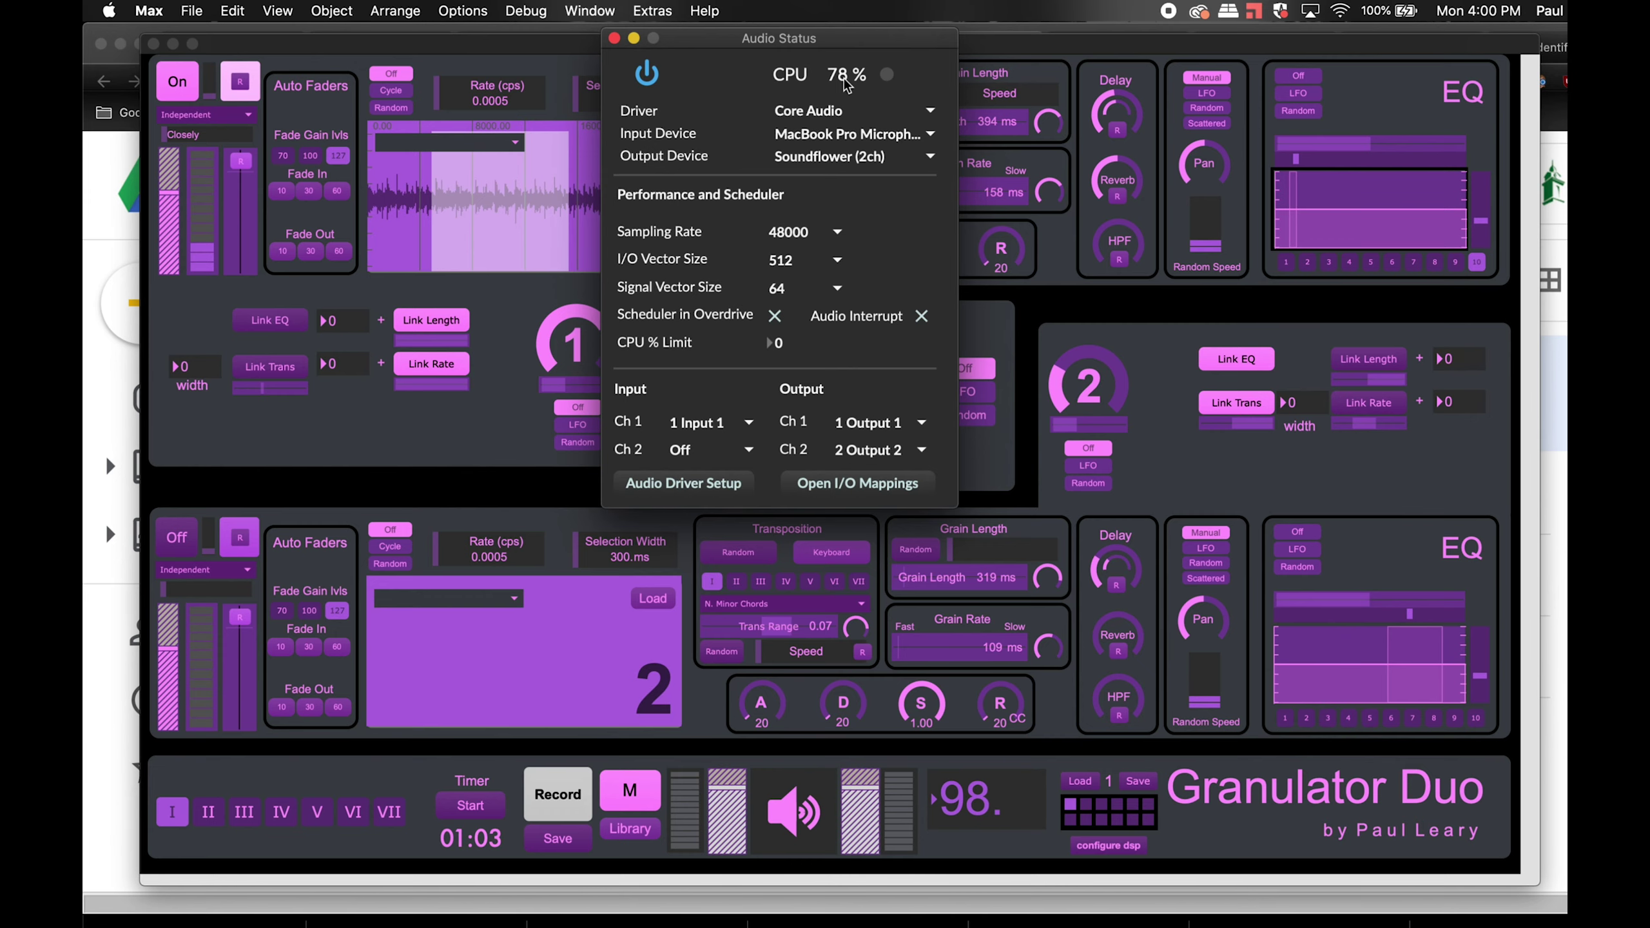
{"action": "left_click", "coordinate": [613, 37]}
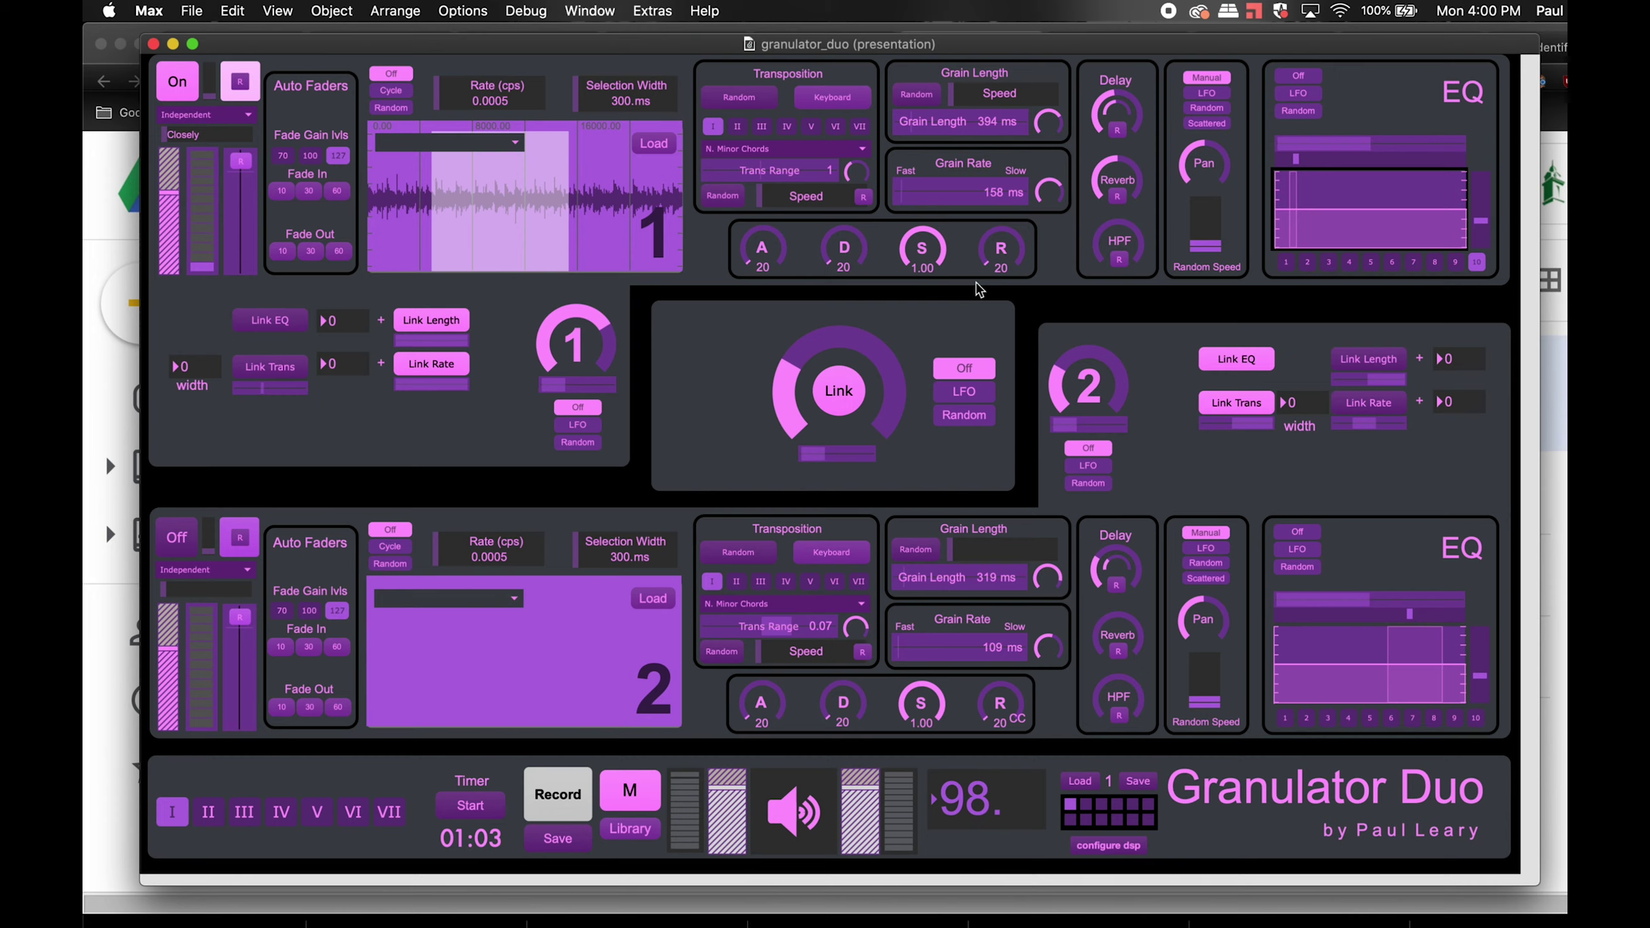
Switch away briefly, return to Granulator Duo, and set granulator 1's grain length to 239 ms and grain rate to 224 ms.
{"action": "key", "text": "super+Tab"}
{"action": "key", "text": "super+Tab"}
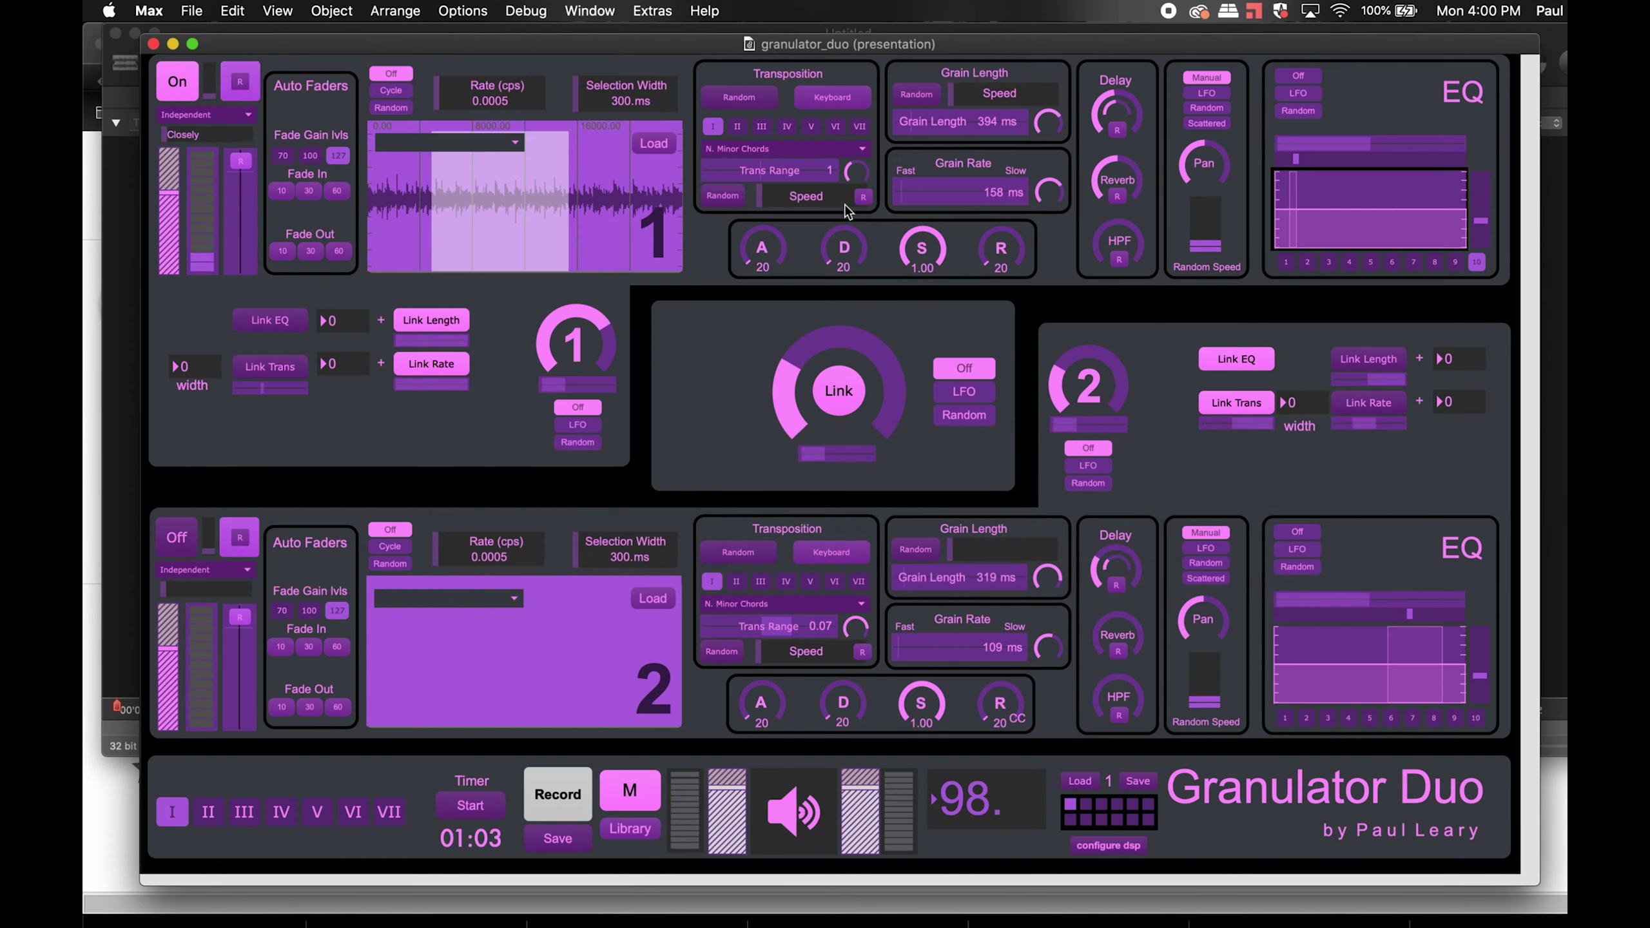
{"action": "left_click", "coordinate": [905, 124]}
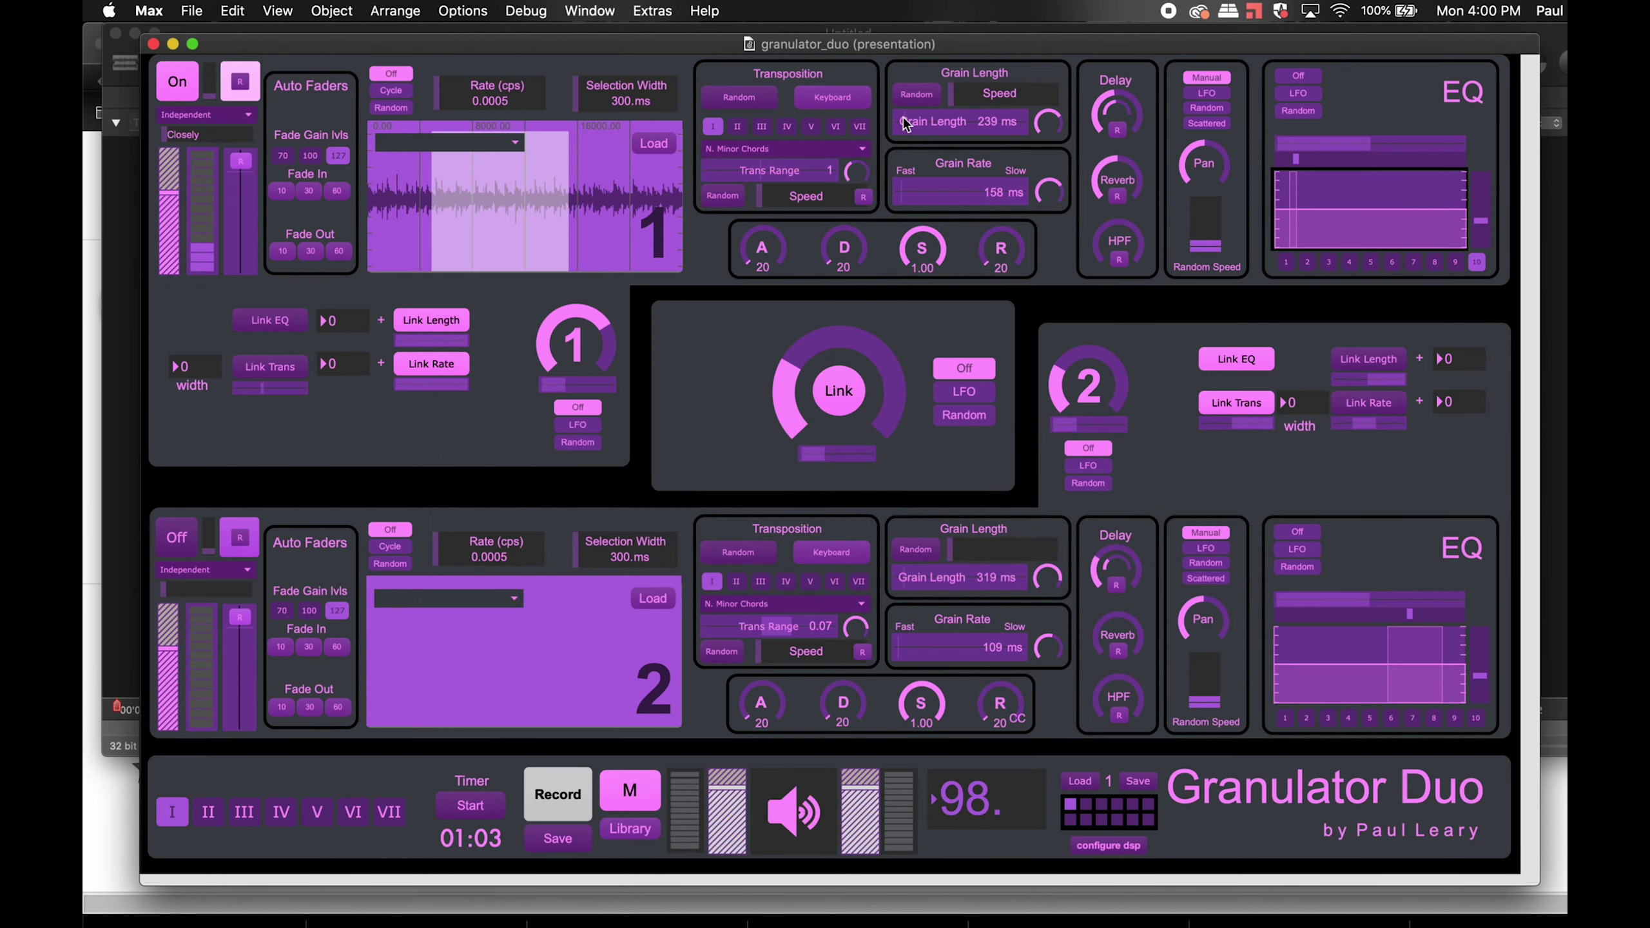
{"action": "left_click", "coordinate": [903, 194]}
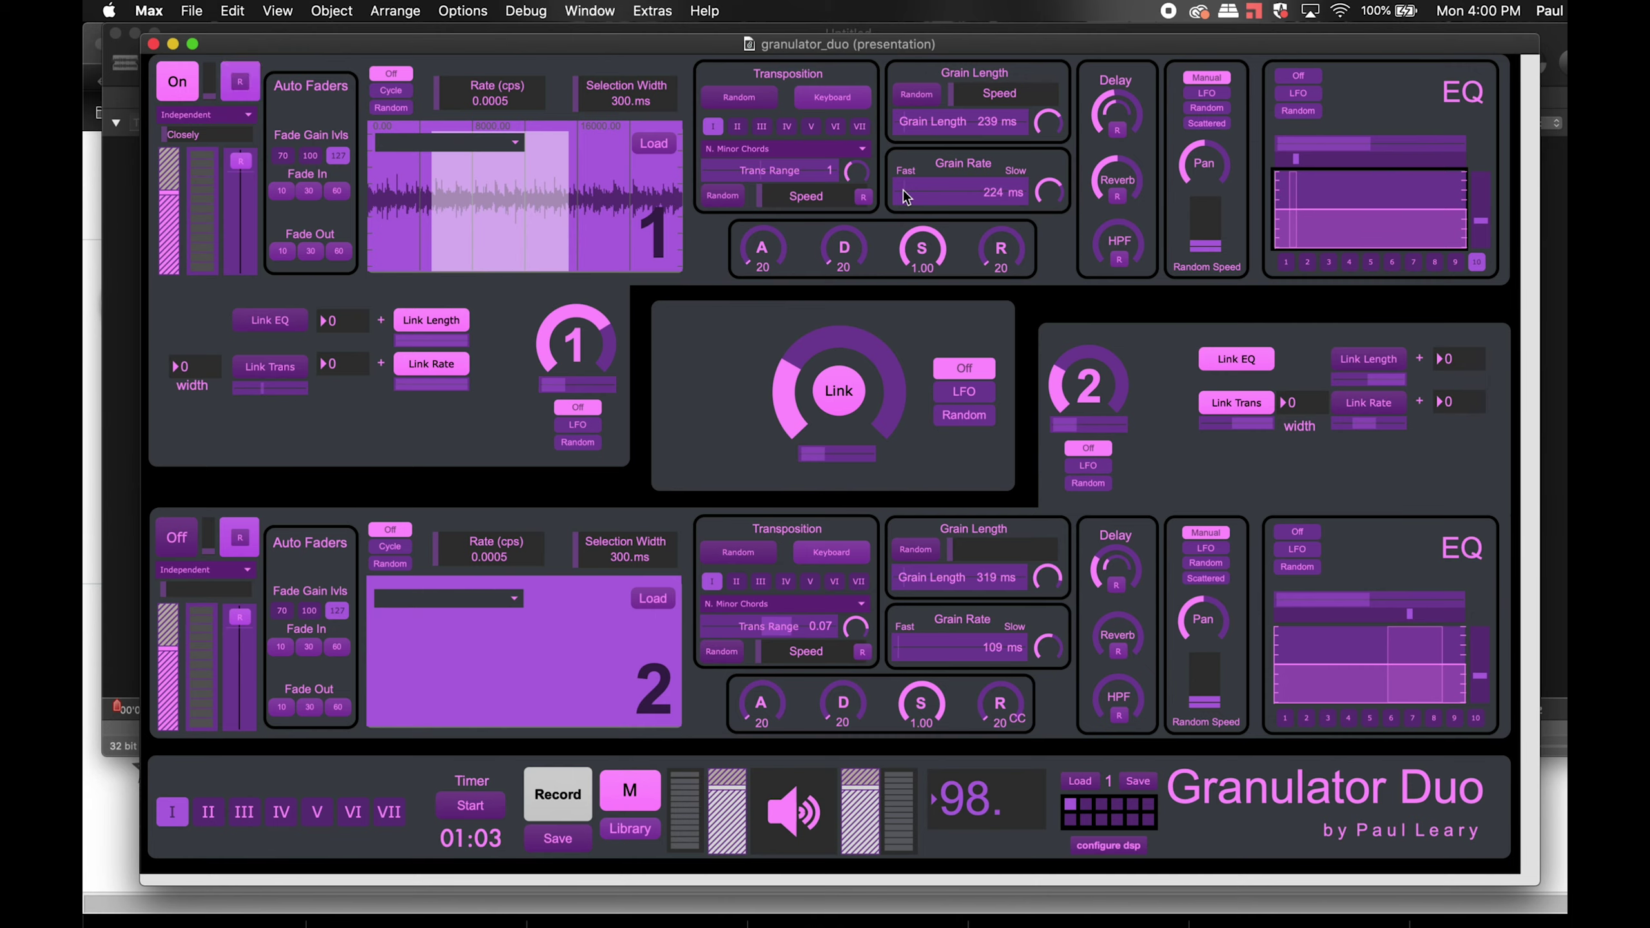
Switch apps and return to Granulator Duo, reopen Audio Status to check the CPU load, and close it.
{"action": "key", "text": "super+Tab"}
{"action": "key", "text": "super+Tab"}
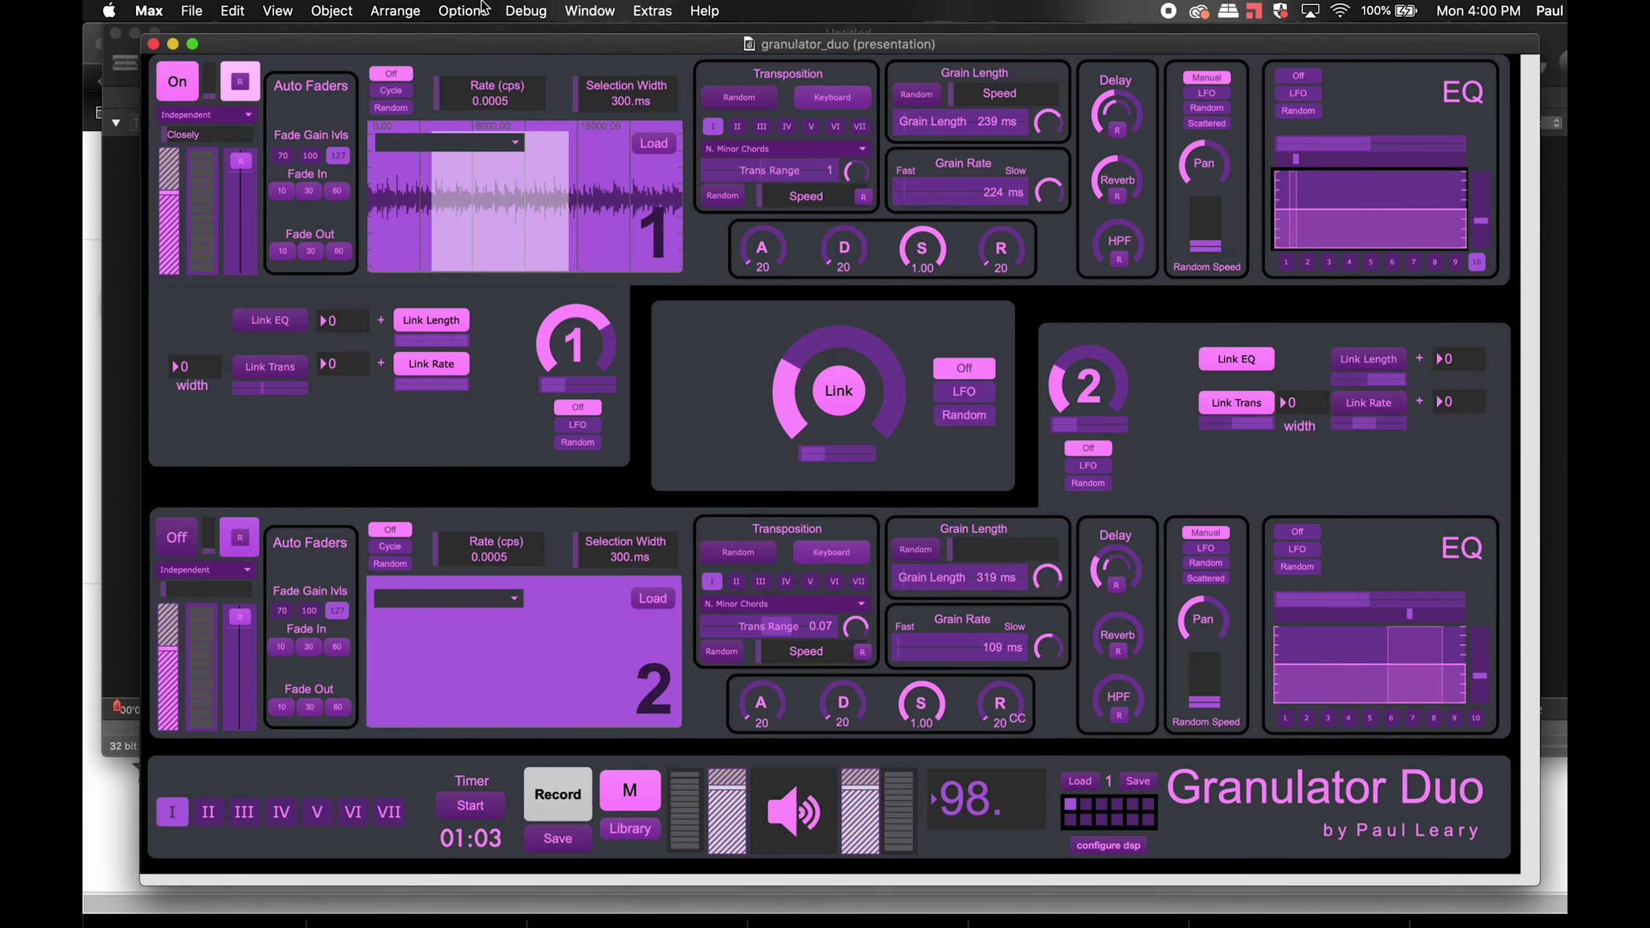
{"action": "left_click", "coordinate": [483, 7]}
{"action": "left_click", "coordinate": [500, 157]}
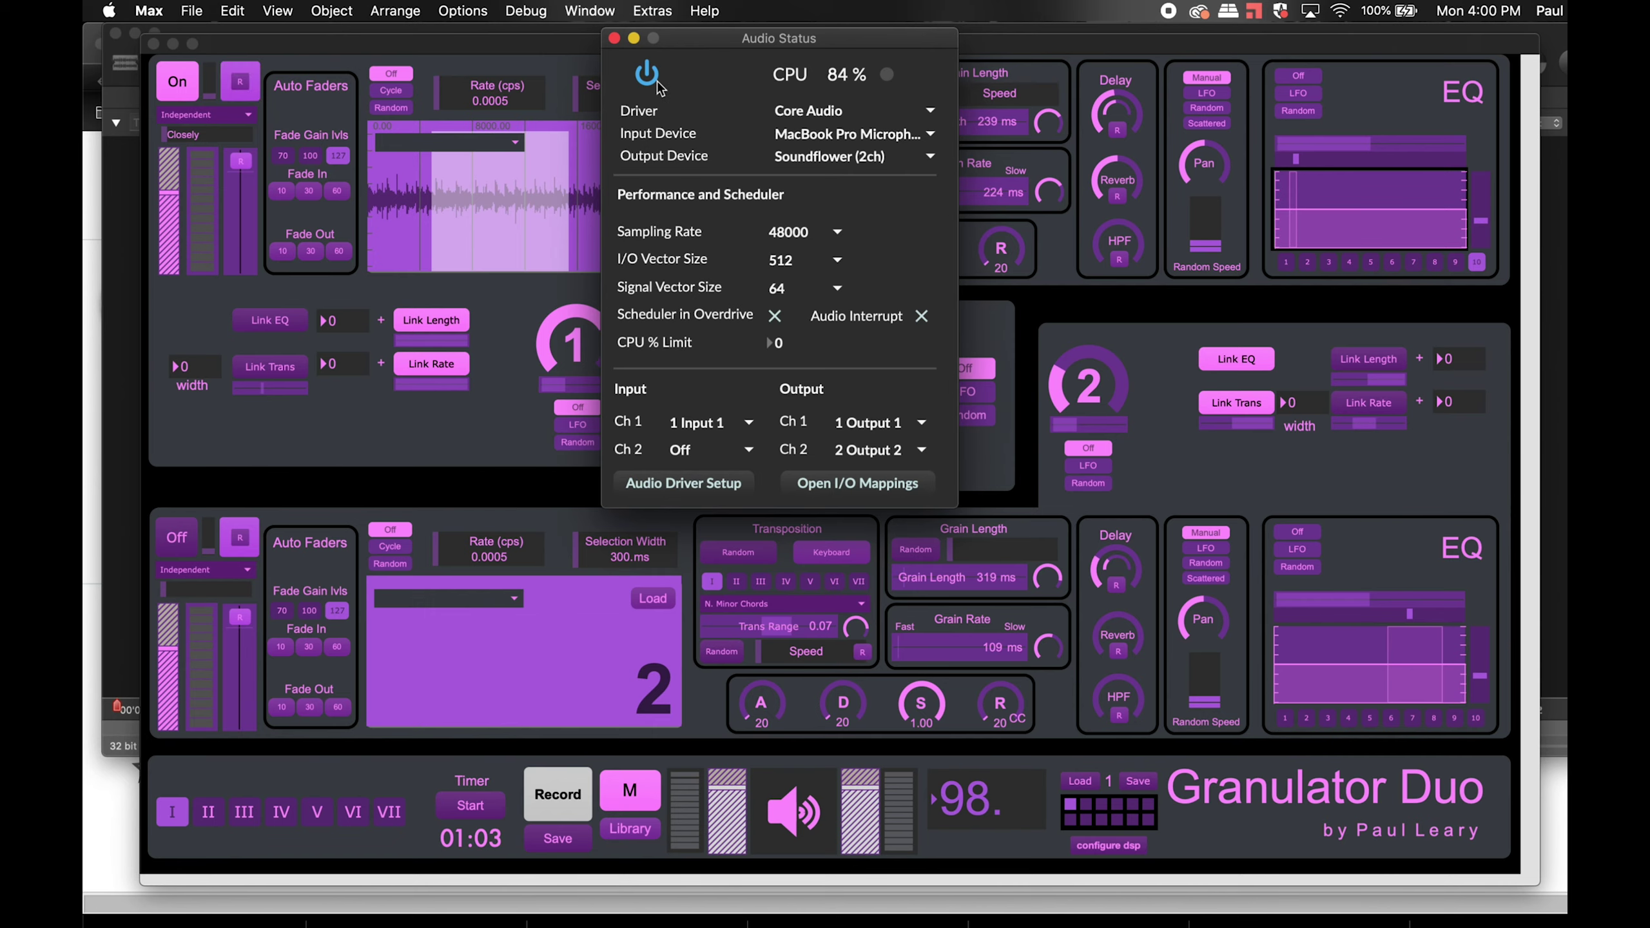
{"action": "left_click", "coordinate": [614, 40]}
{"action": "left_click_drag", "start_coordinate": [623, 43], "coordinate": [604, 31]}
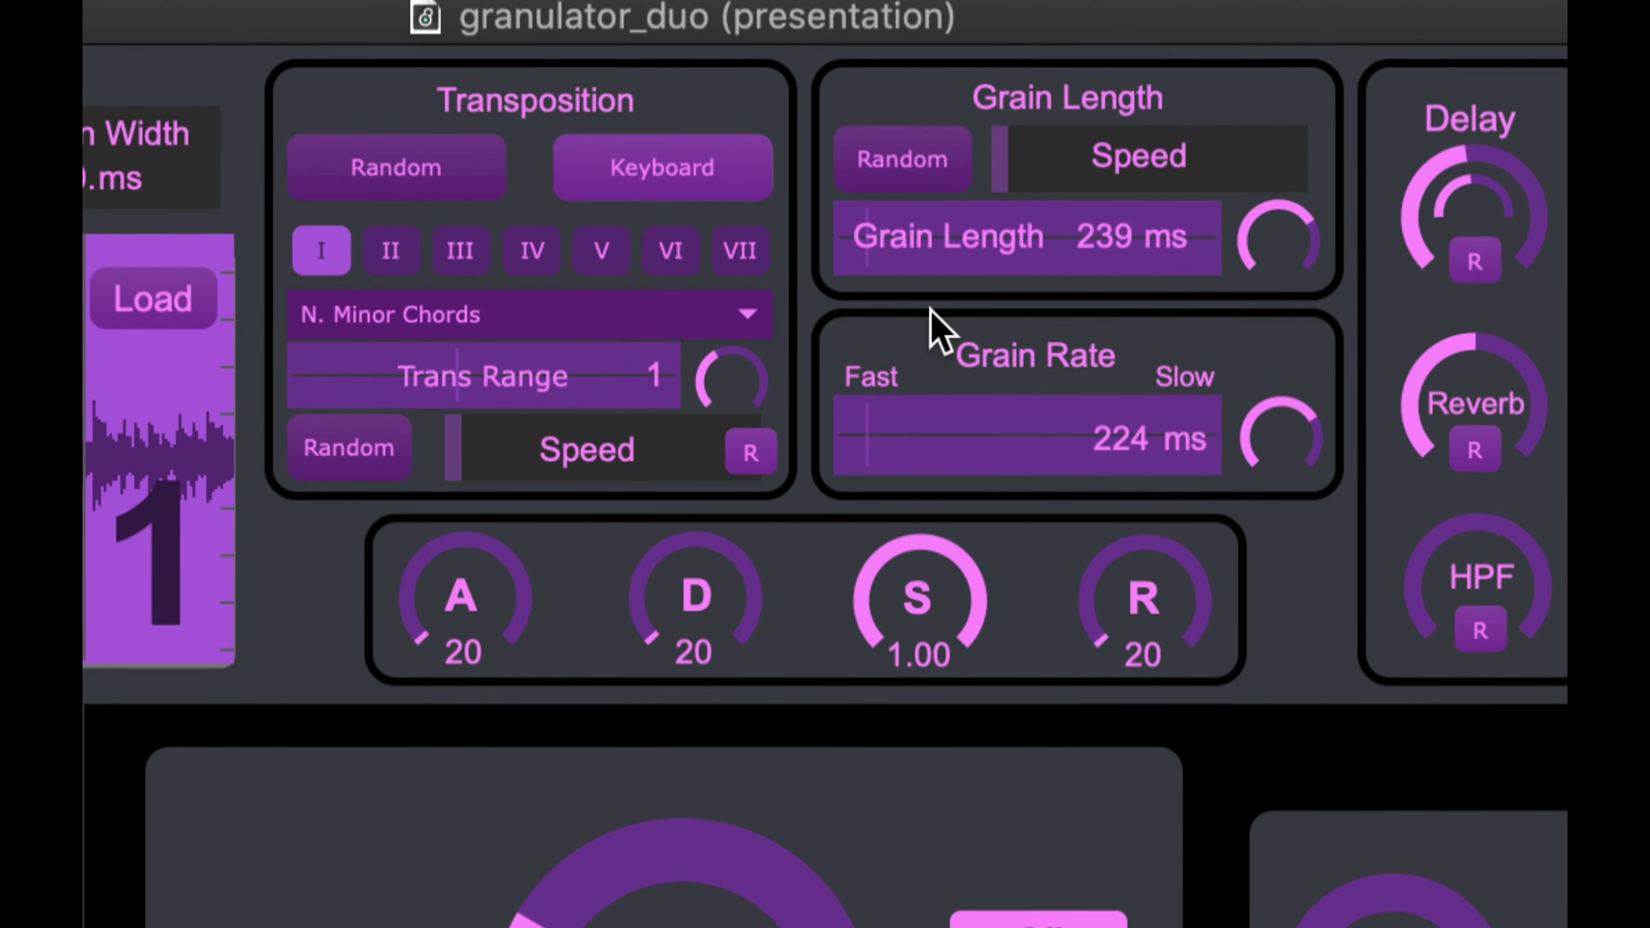
Set granulator 1's grain length to 129 ms and turn its reverb and delay down to zero.
{"action": "left_click", "coordinate": [853, 232]}
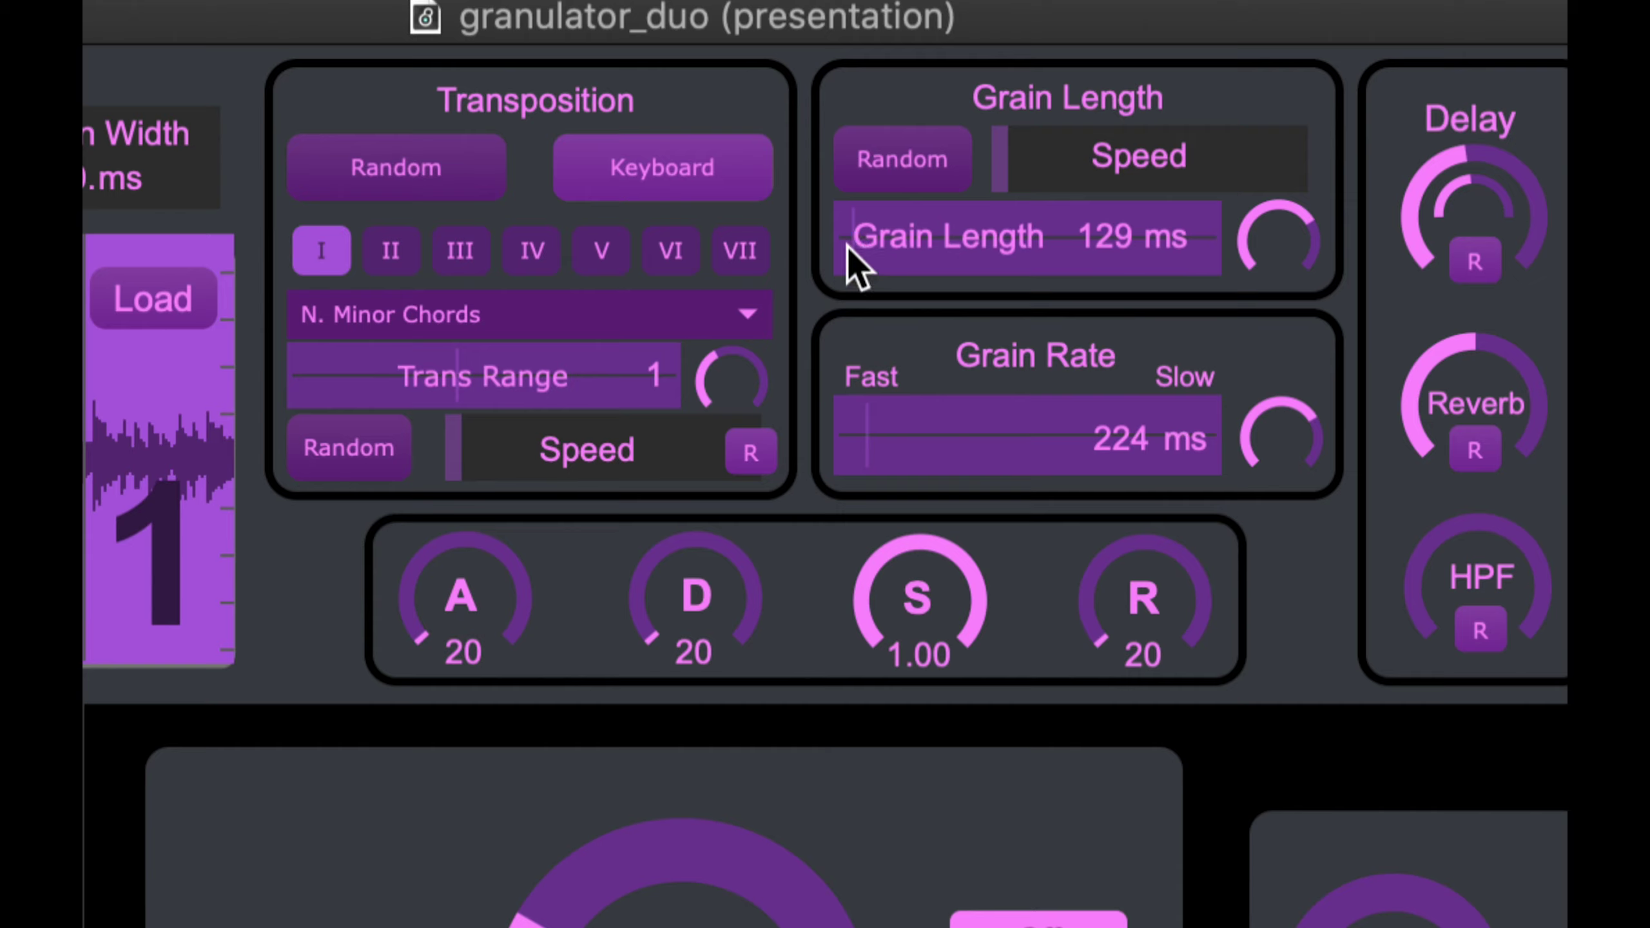
{"action": "left_click_drag", "start_coordinate": [1475, 382], "coordinate": [1478, 382]}
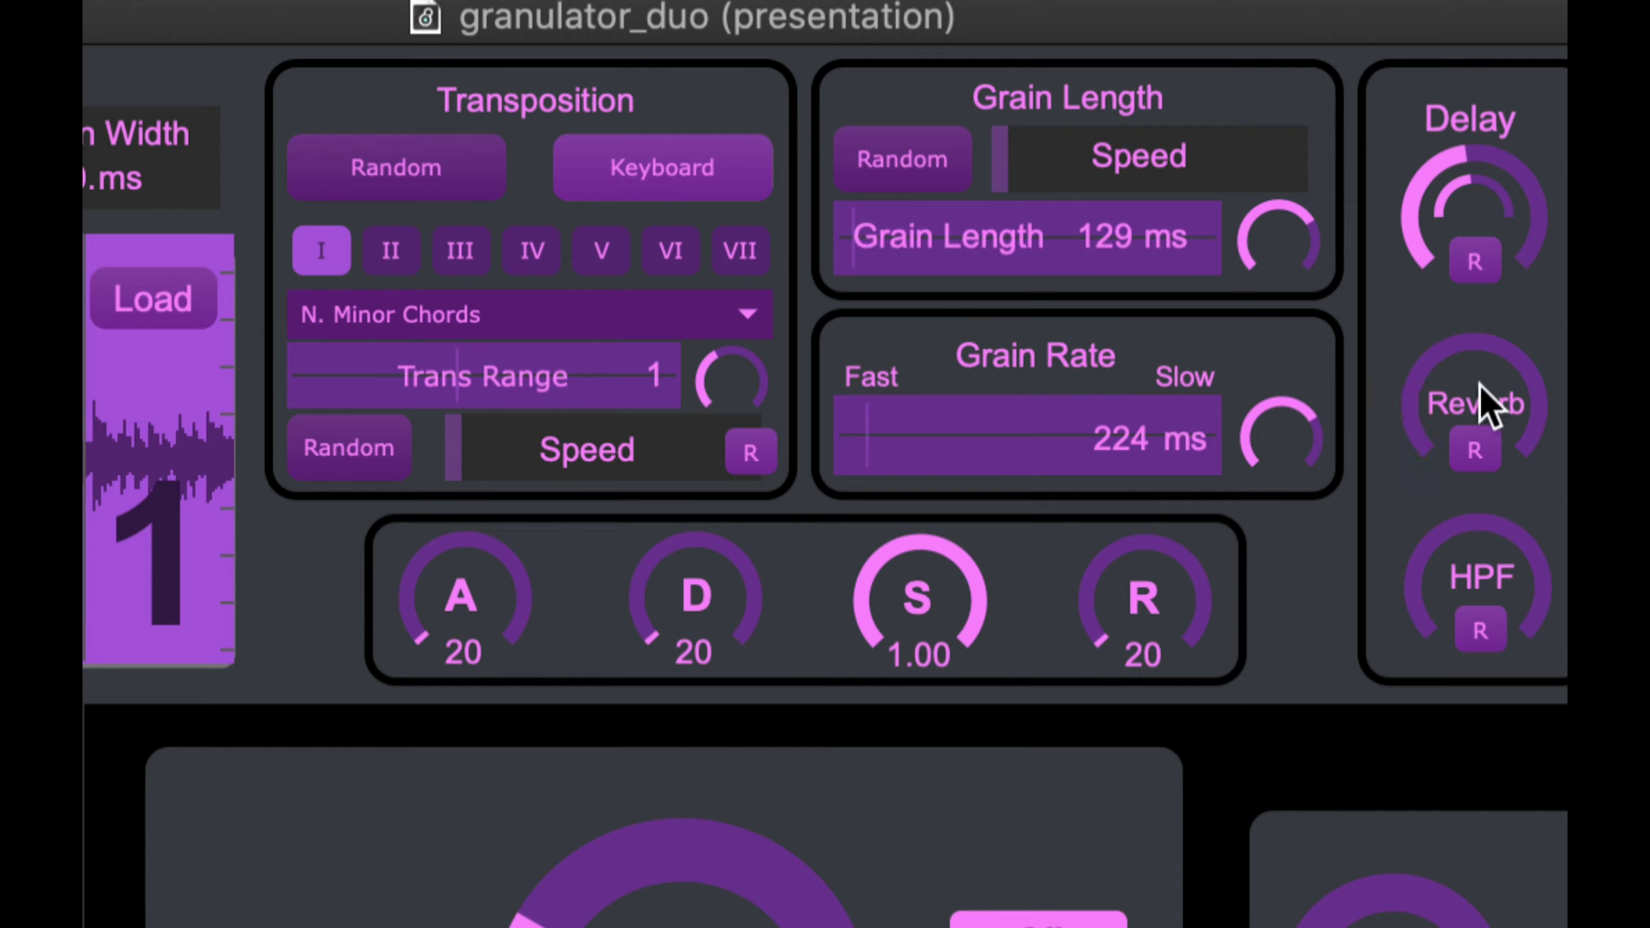
{"action": "left_click_drag", "start_coordinate": [1414, 243], "coordinate": [1421, 244]}
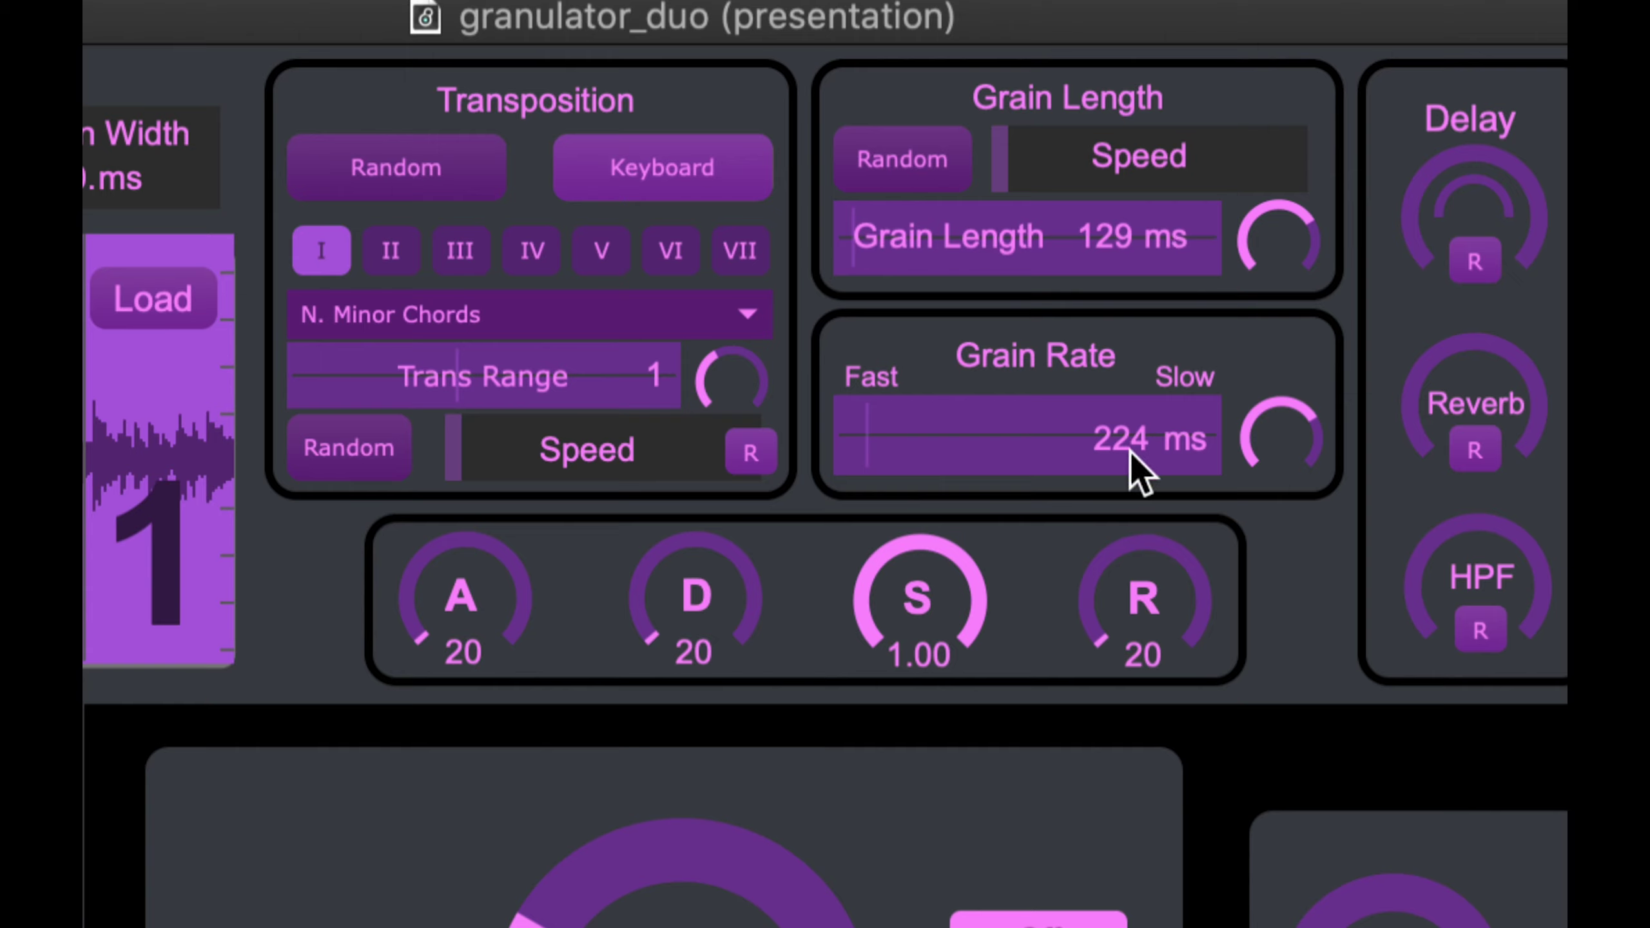
Set granulator 1's grain rate to 92 ms and length to 350 ms, reducing the waveform selection to a point about 40% along.
{"action": "left_click", "coordinate": [848, 427]}
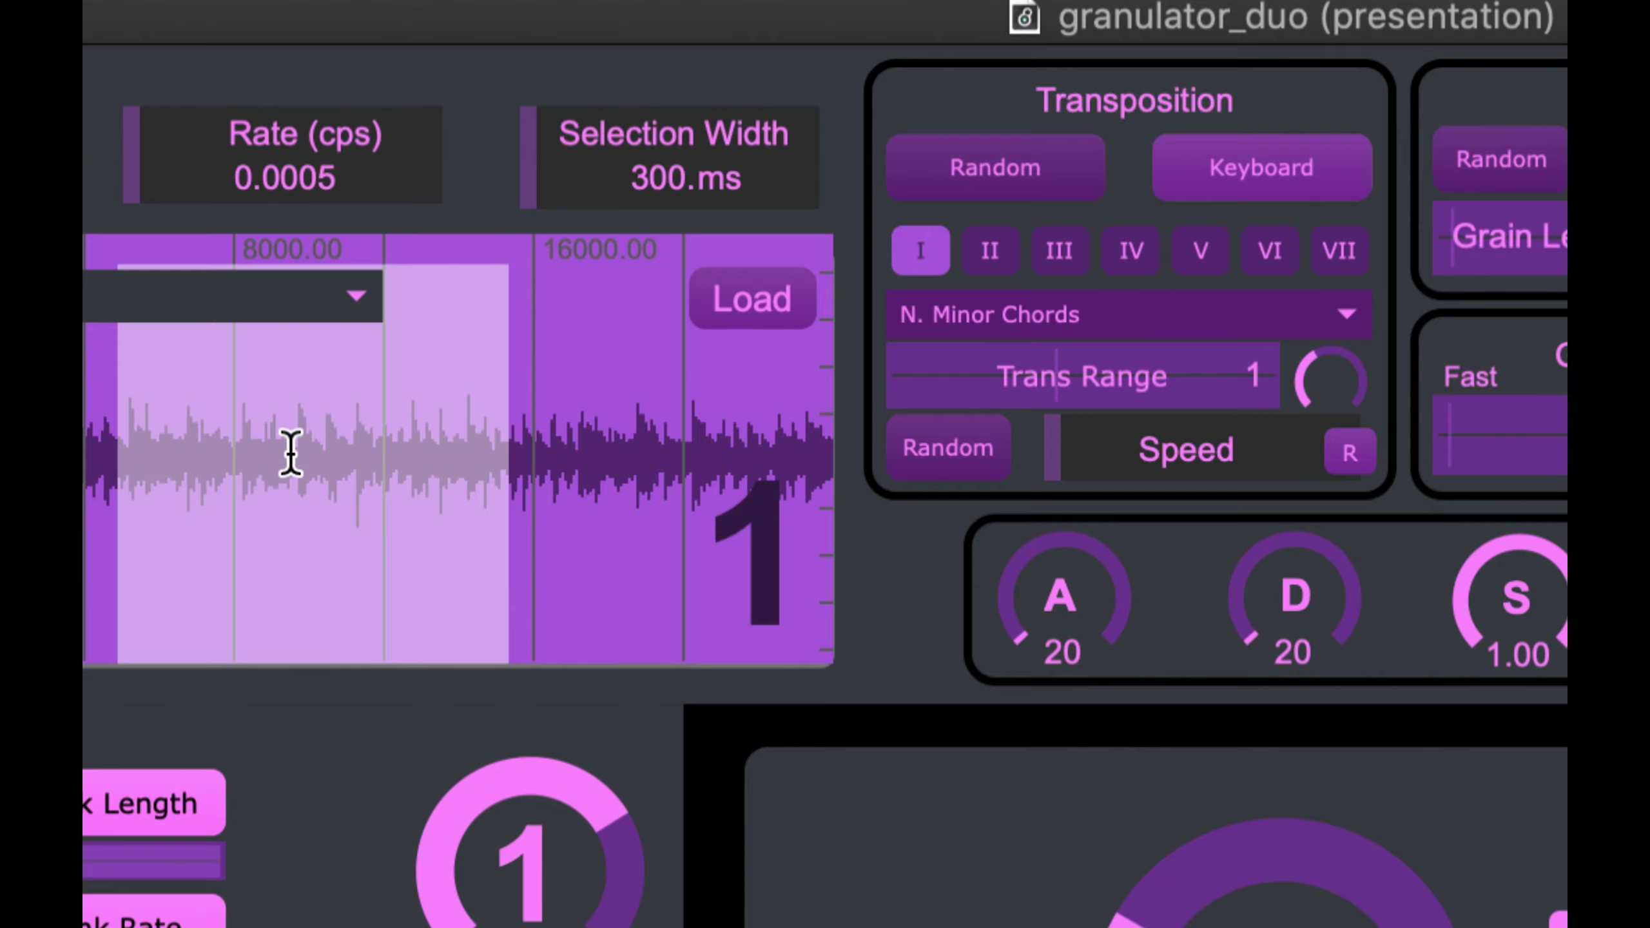
{"action": "left_click", "coordinate": [302, 455]}
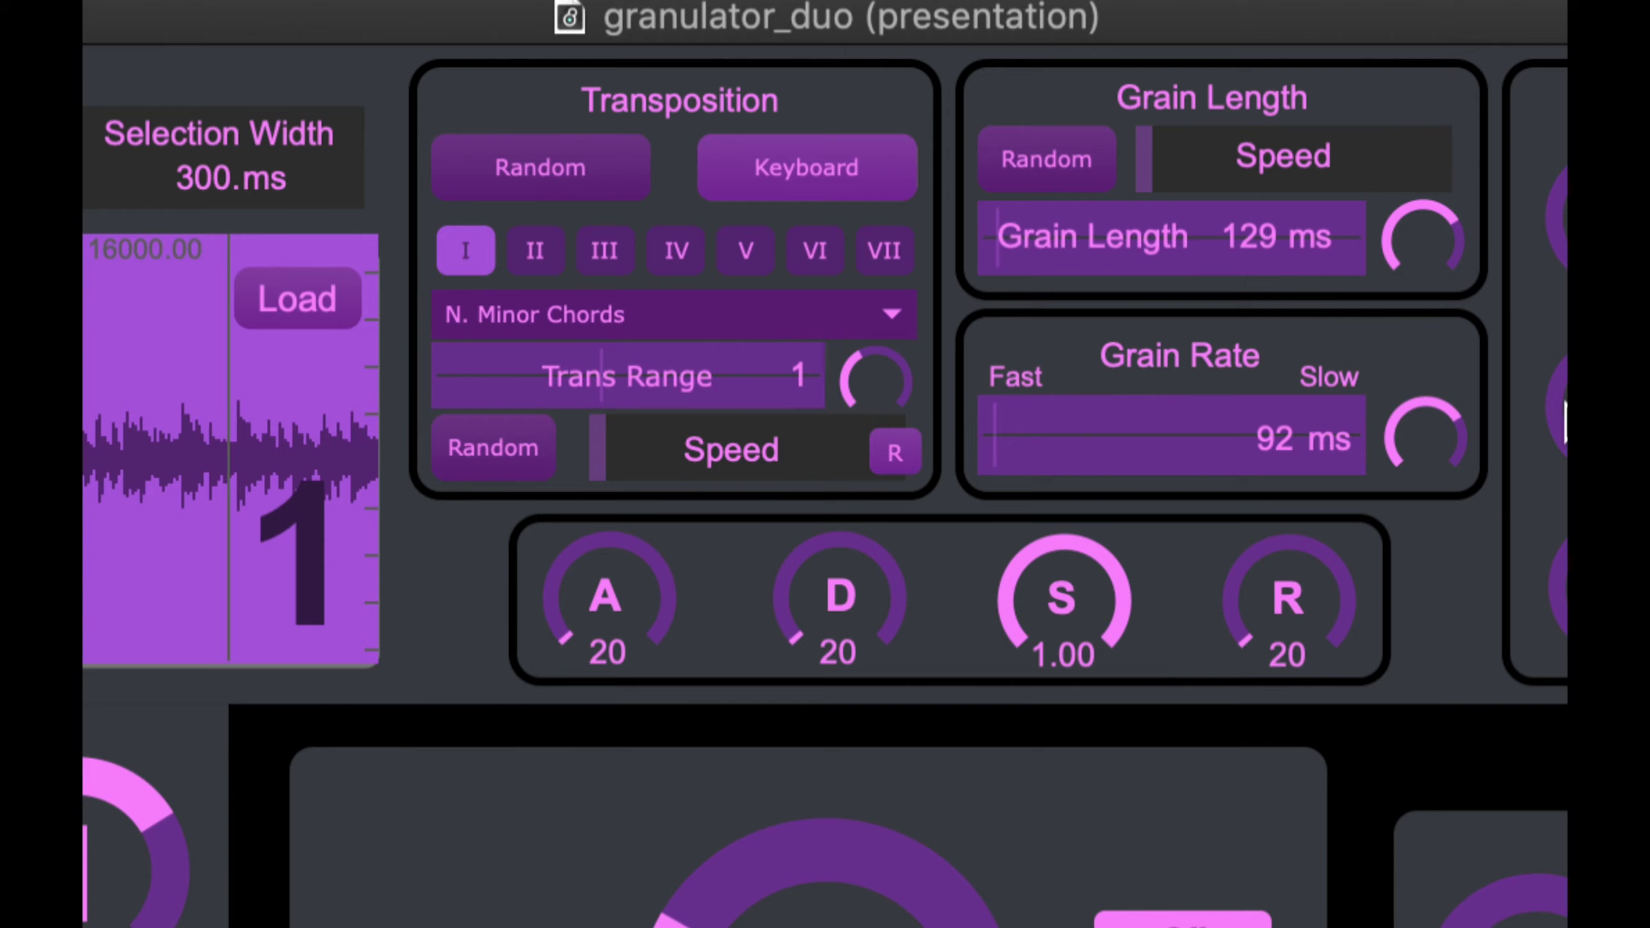
{"action": "left_click", "coordinate": [1024, 227]}
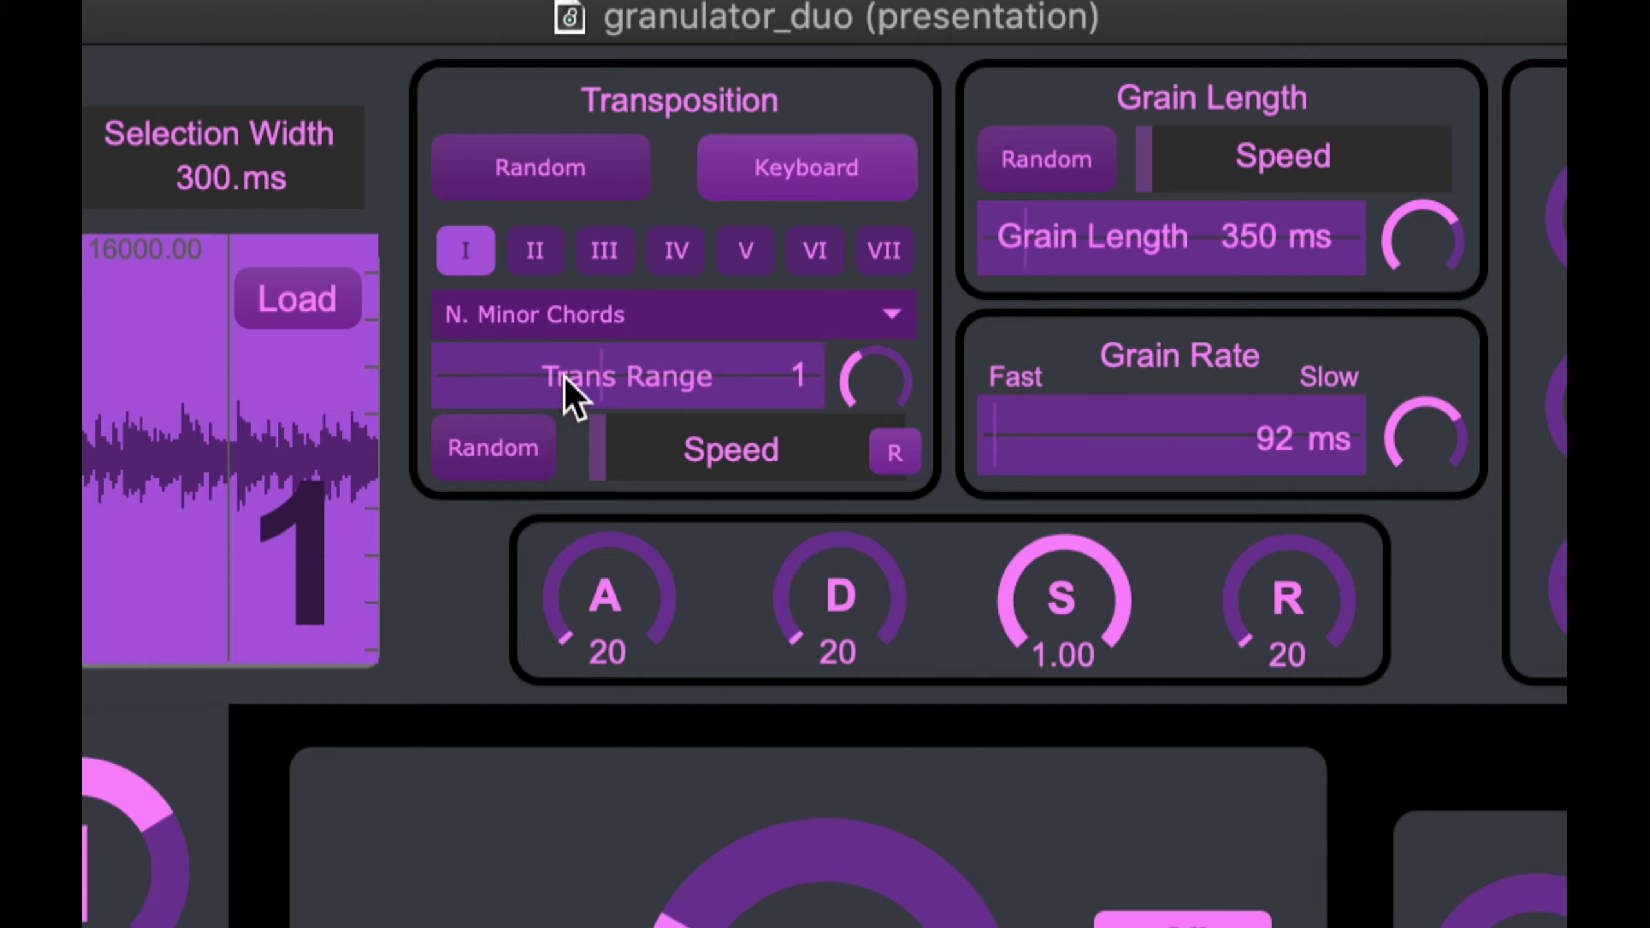
Raise granulator 1's reverb and both delay knobs to about halfway, showing and hiding the transposition keyboard before and after.
{"action": "left_click", "coordinate": [781, 170]}
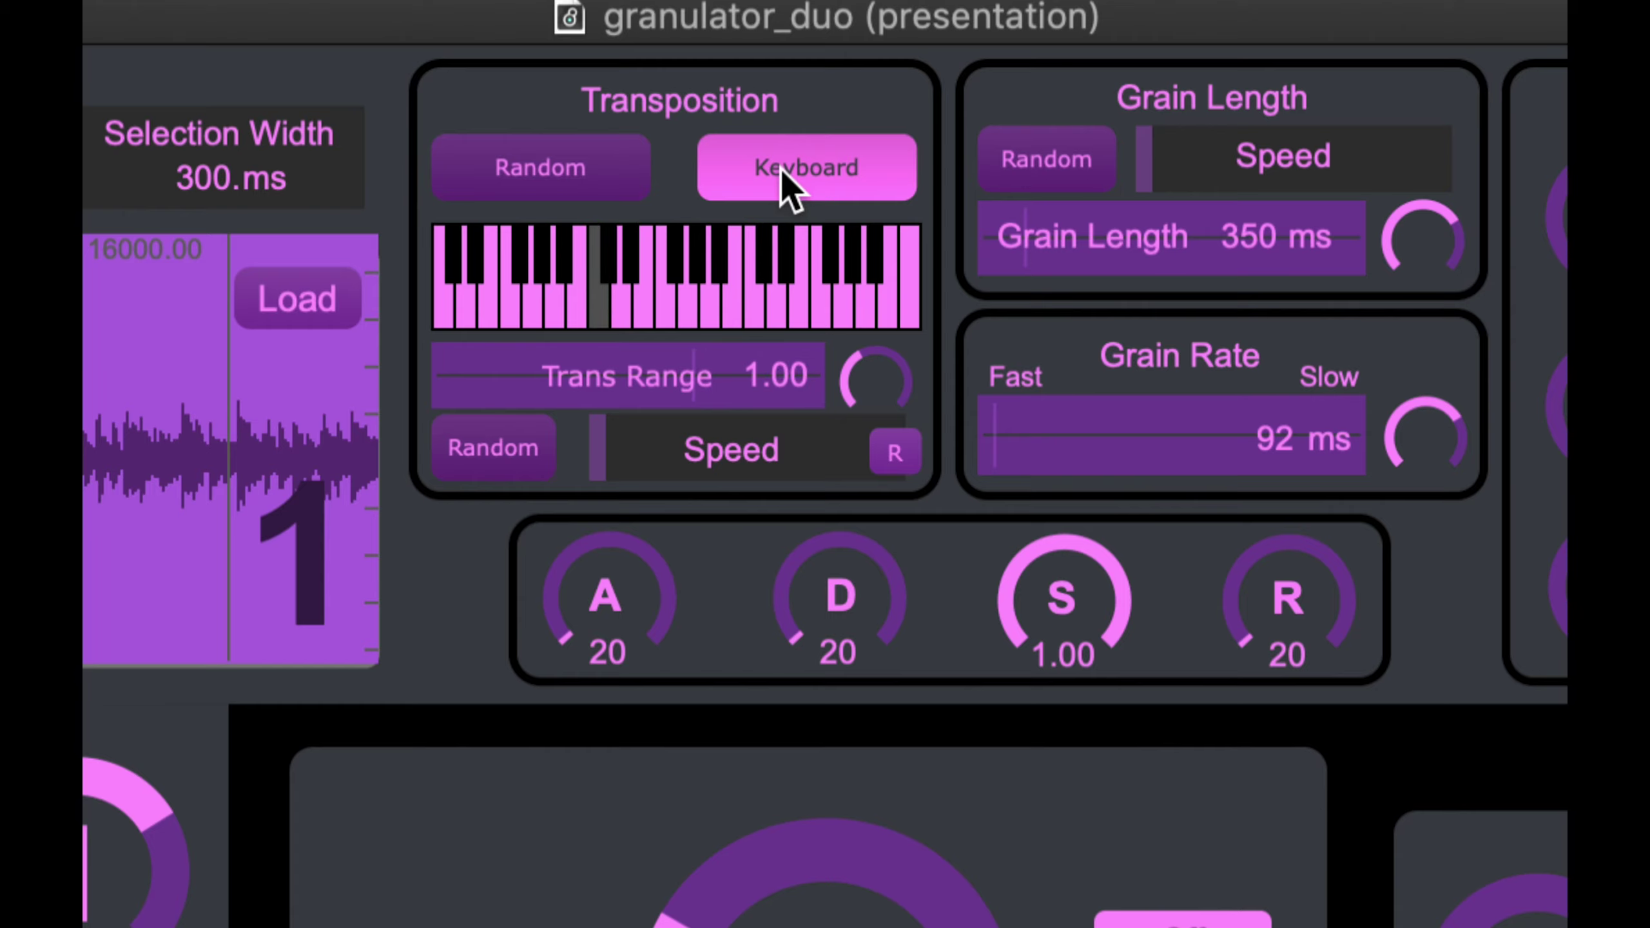
{"action": "left_click", "coordinate": [778, 165]}
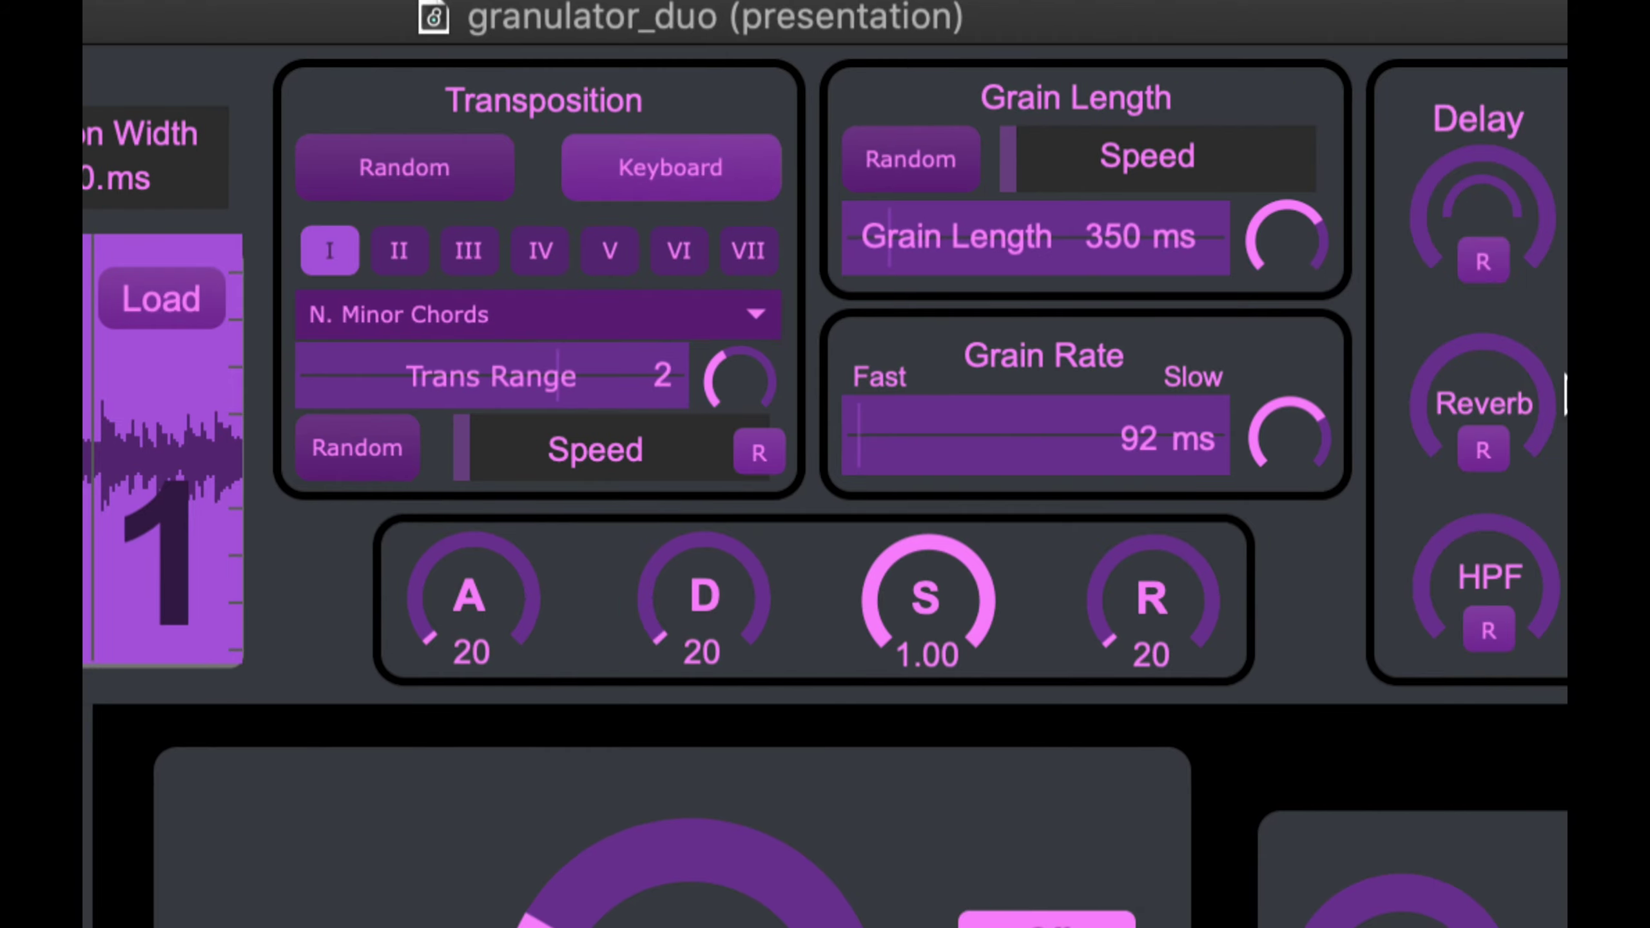
{"action": "left_click_drag", "start_coordinate": [1455, 413], "coordinate": [1455, 368]}
{"action": "left_click_drag", "start_coordinate": [1403, 203], "coordinate": [1403, 162]}
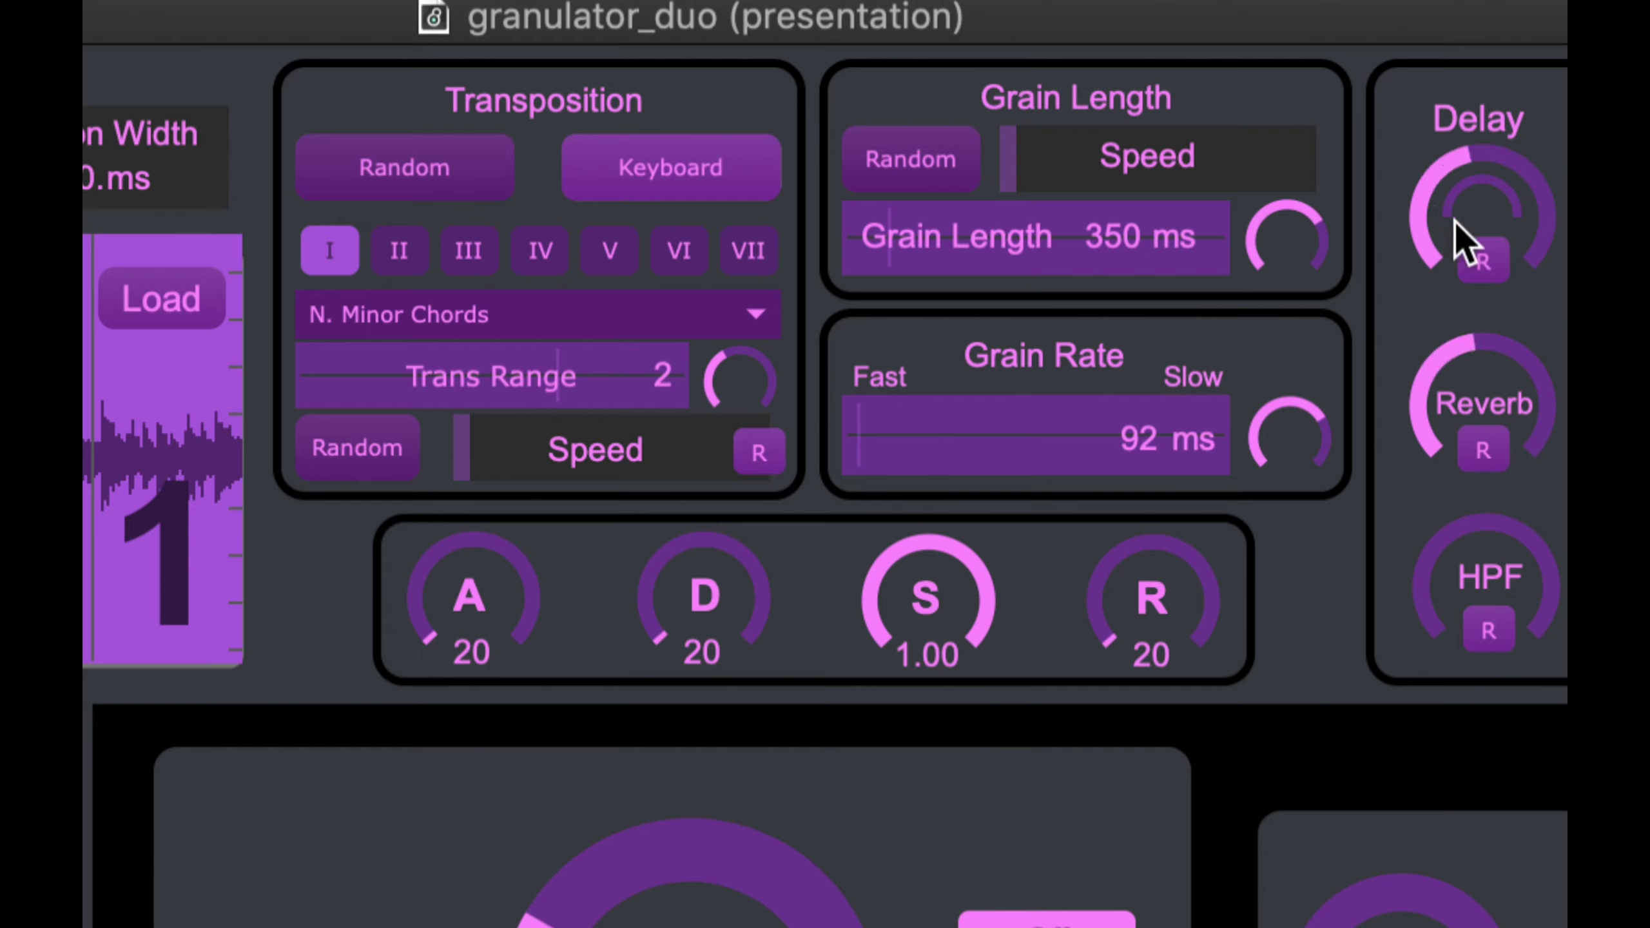
{"action": "left_click_drag", "start_coordinate": [1488, 215], "coordinate": [1488, 188]}
{"action": "left_click", "coordinate": [673, 189]}
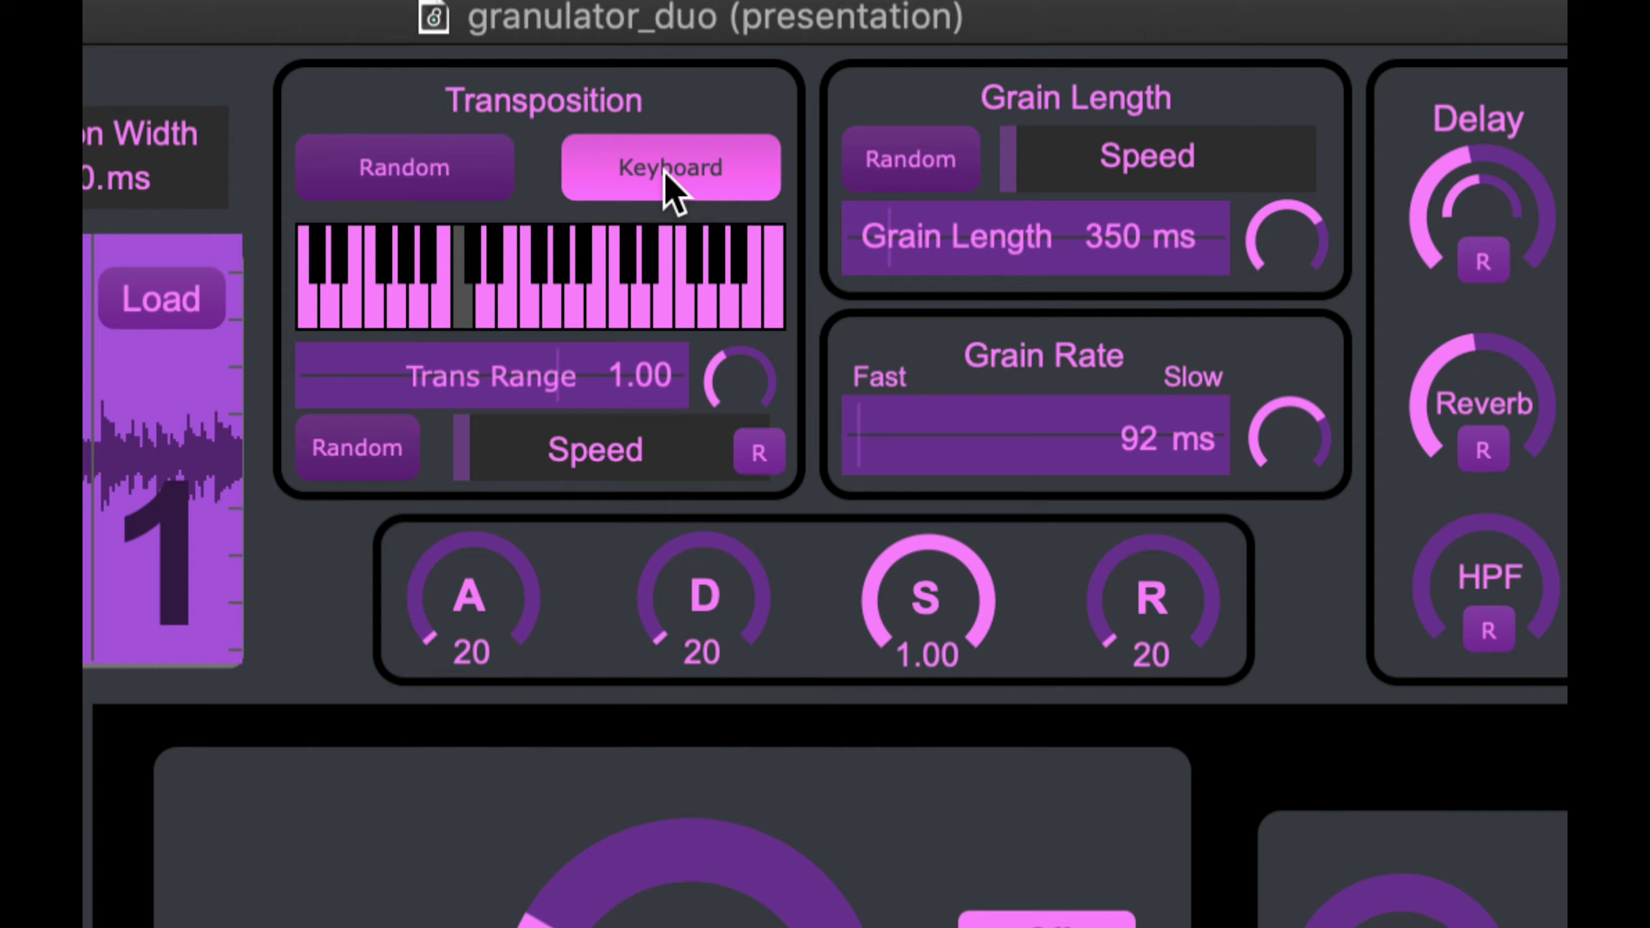
{"action": "left_click", "coordinate": [672, 189]}
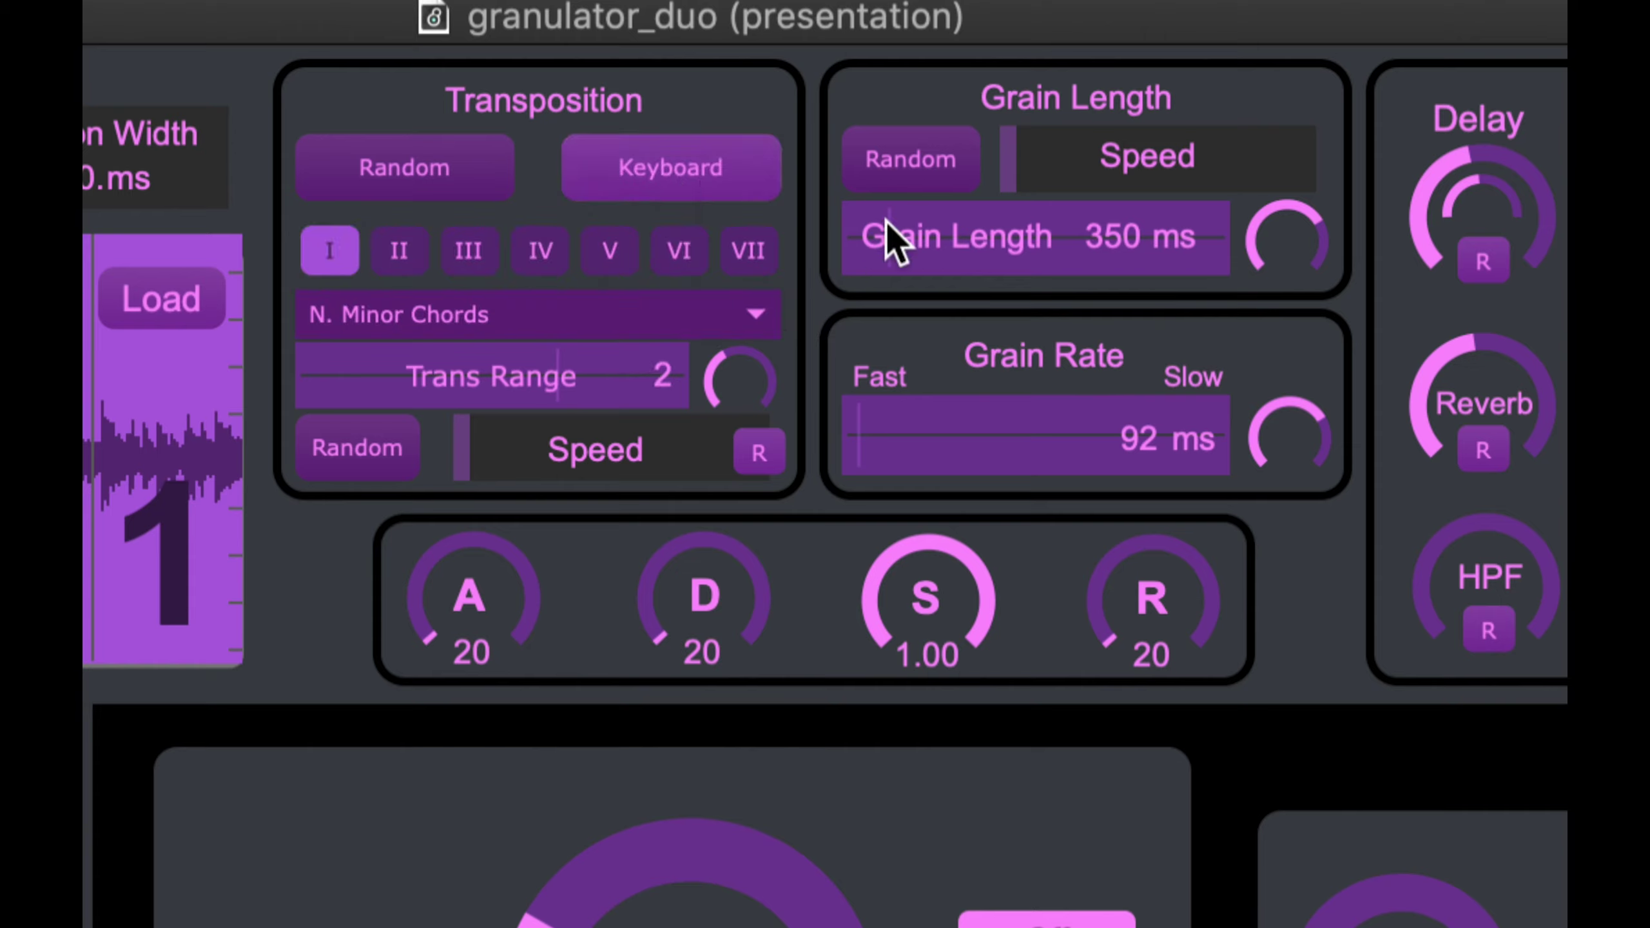
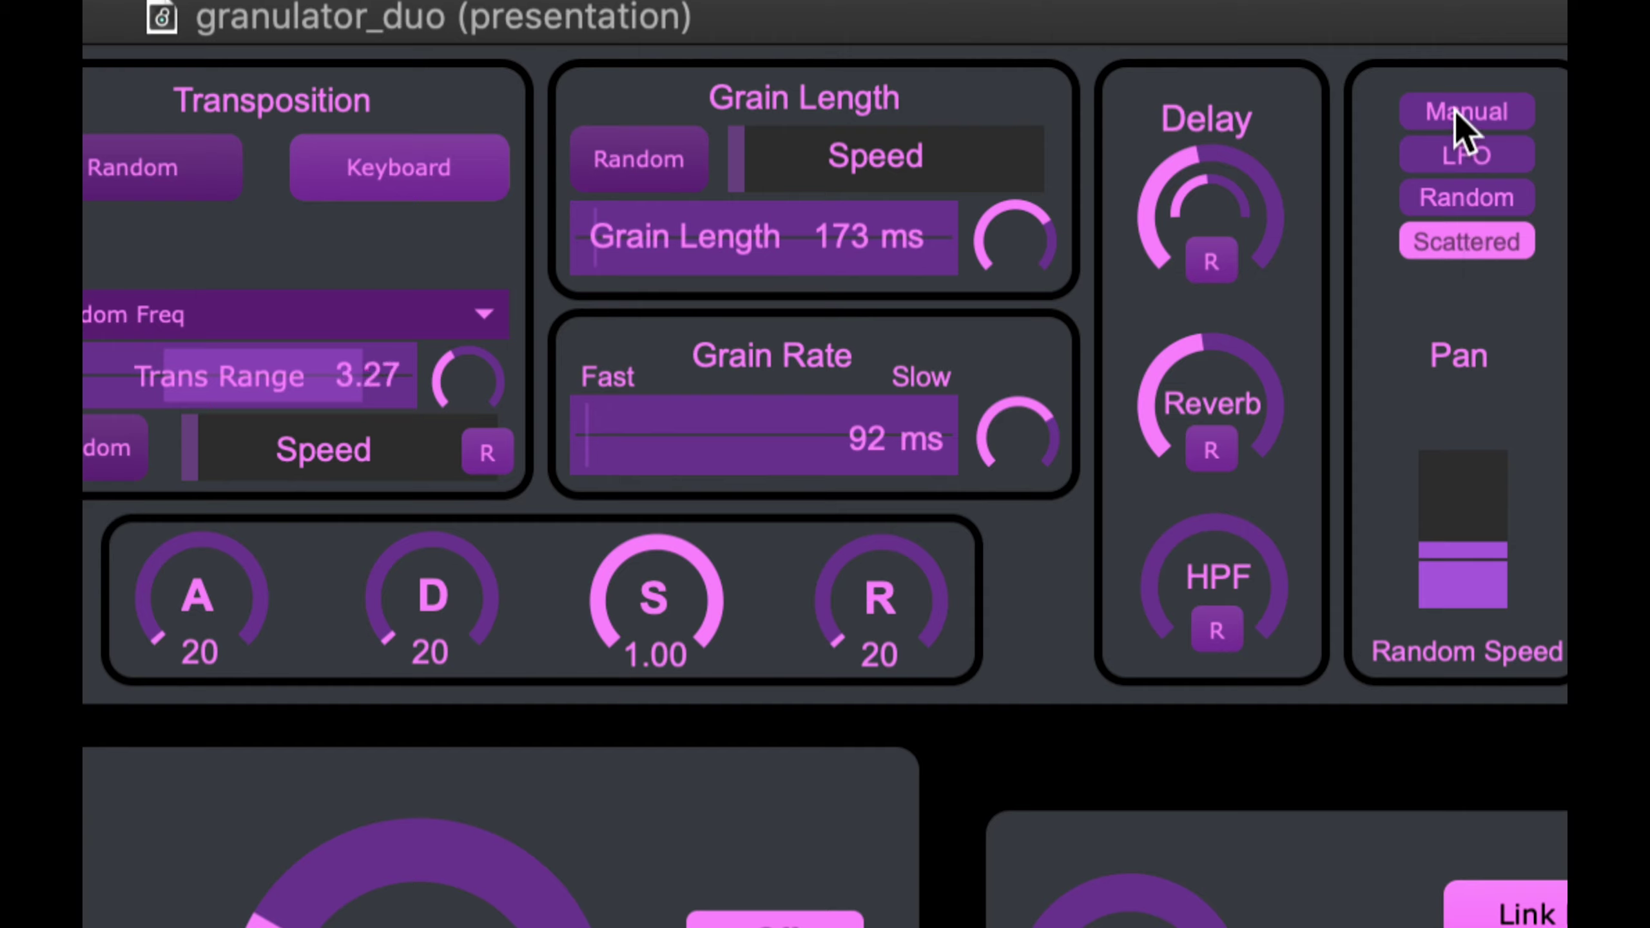
Switch granulator 1's pan mode to Manual and adjust the Pan knob near centre.
{"action": "left_click", "coordinate": [1462, 115]}
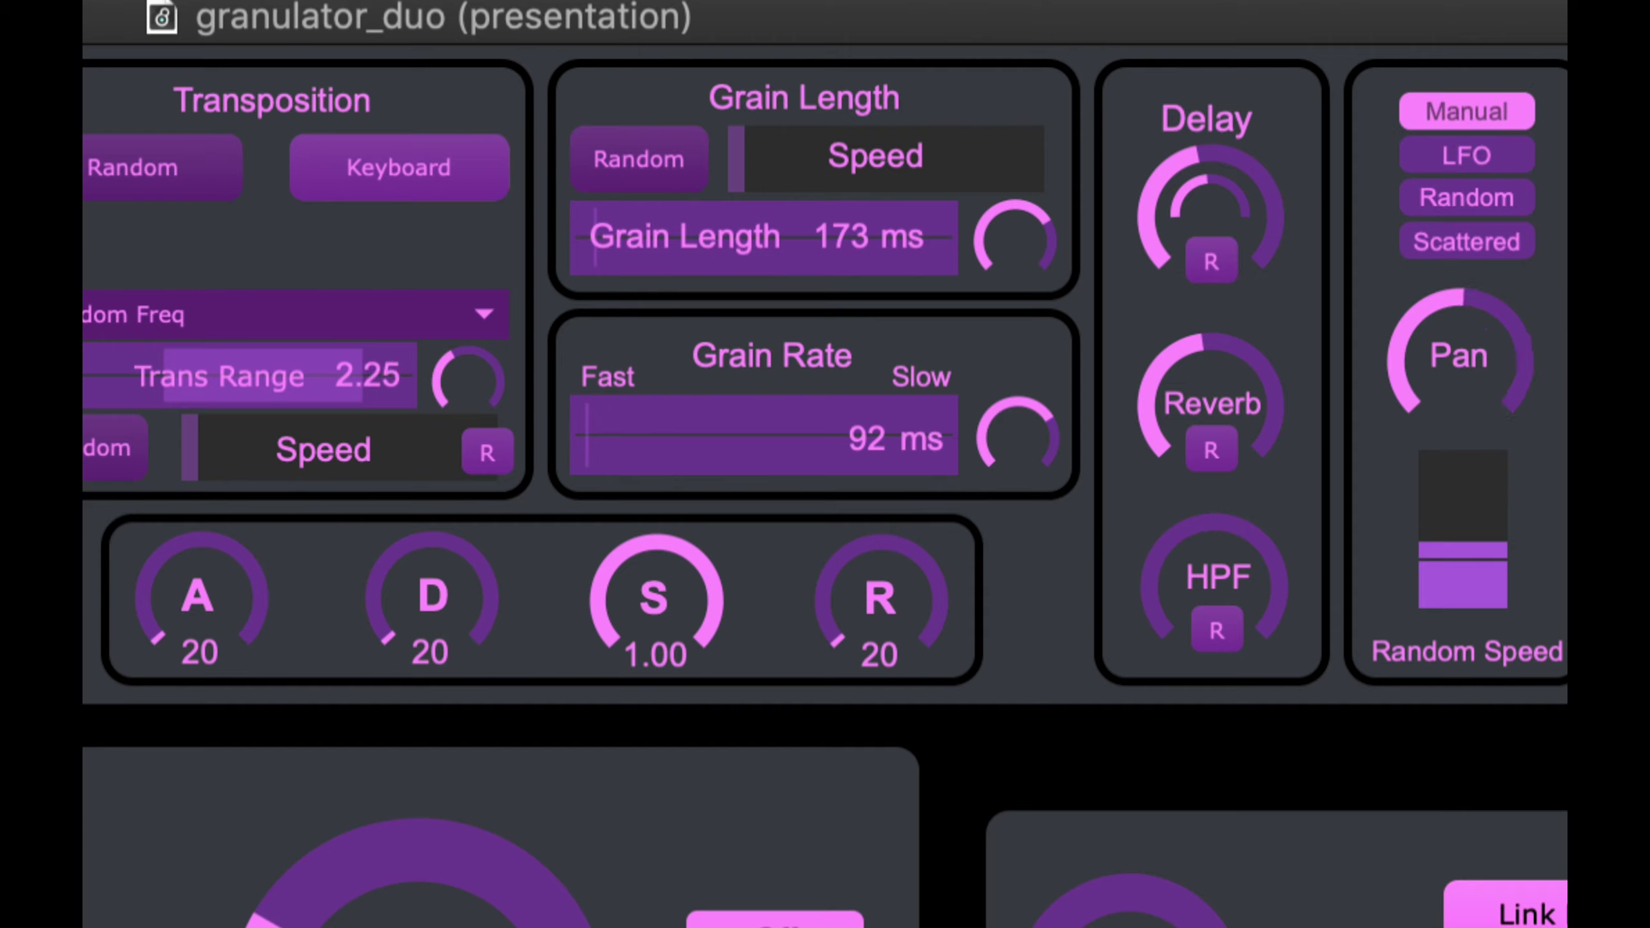
{"action": "left_click_drag", "start_coordinate": [1459, 390], "coordinate": [1457, 401]}
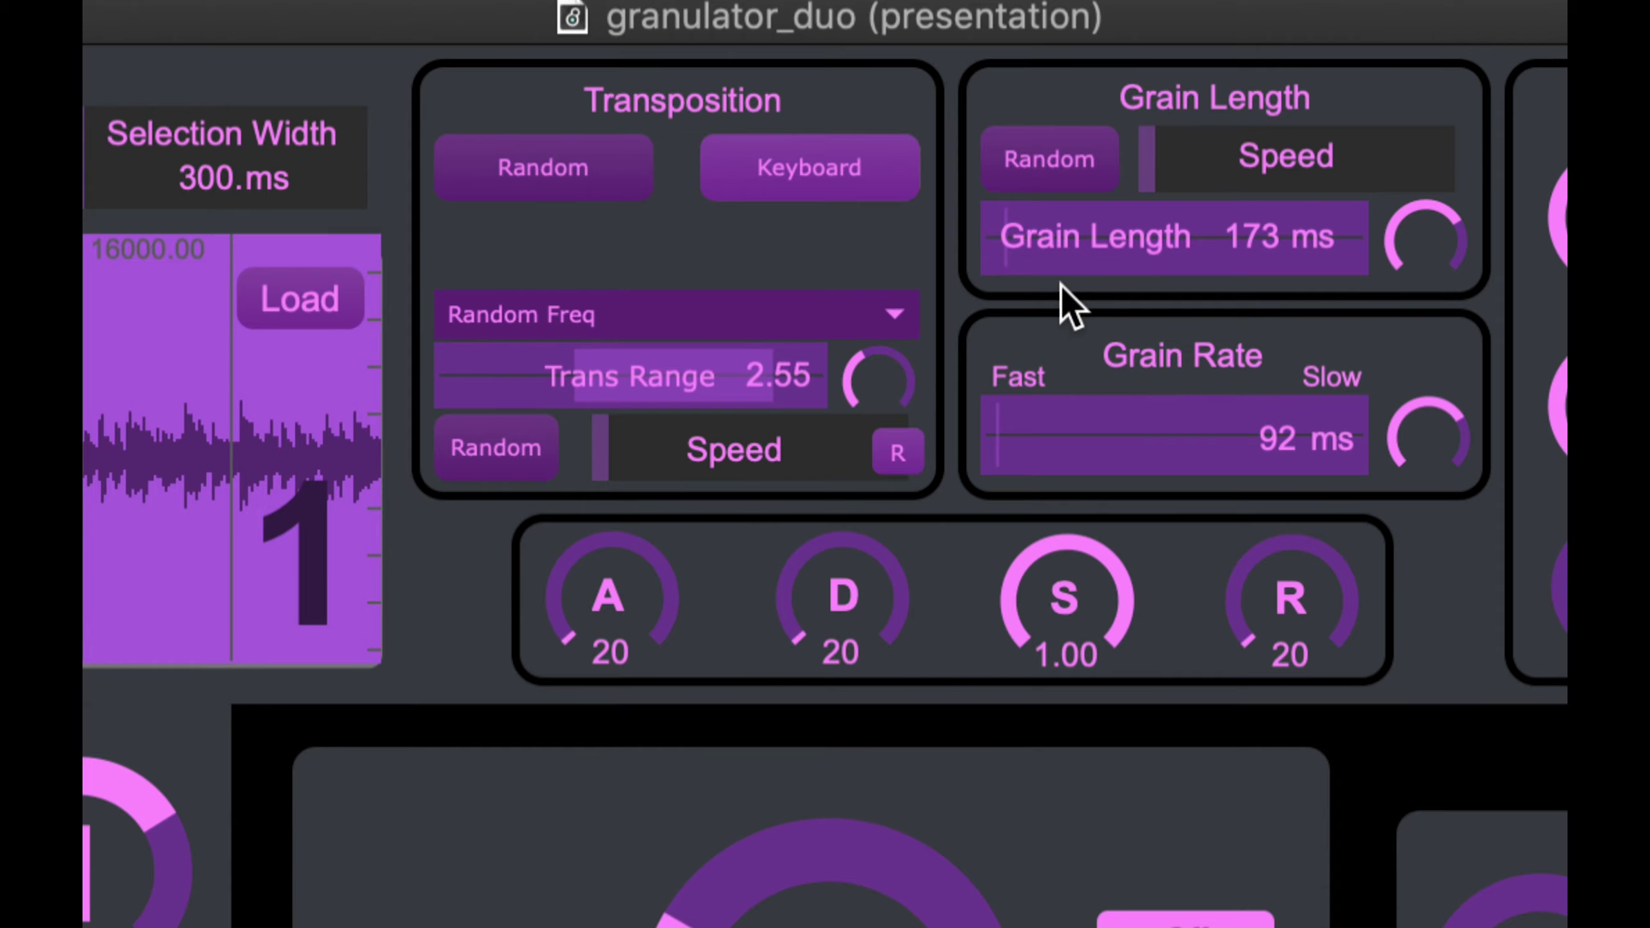
{"action": "key", "text": "super+minus"}
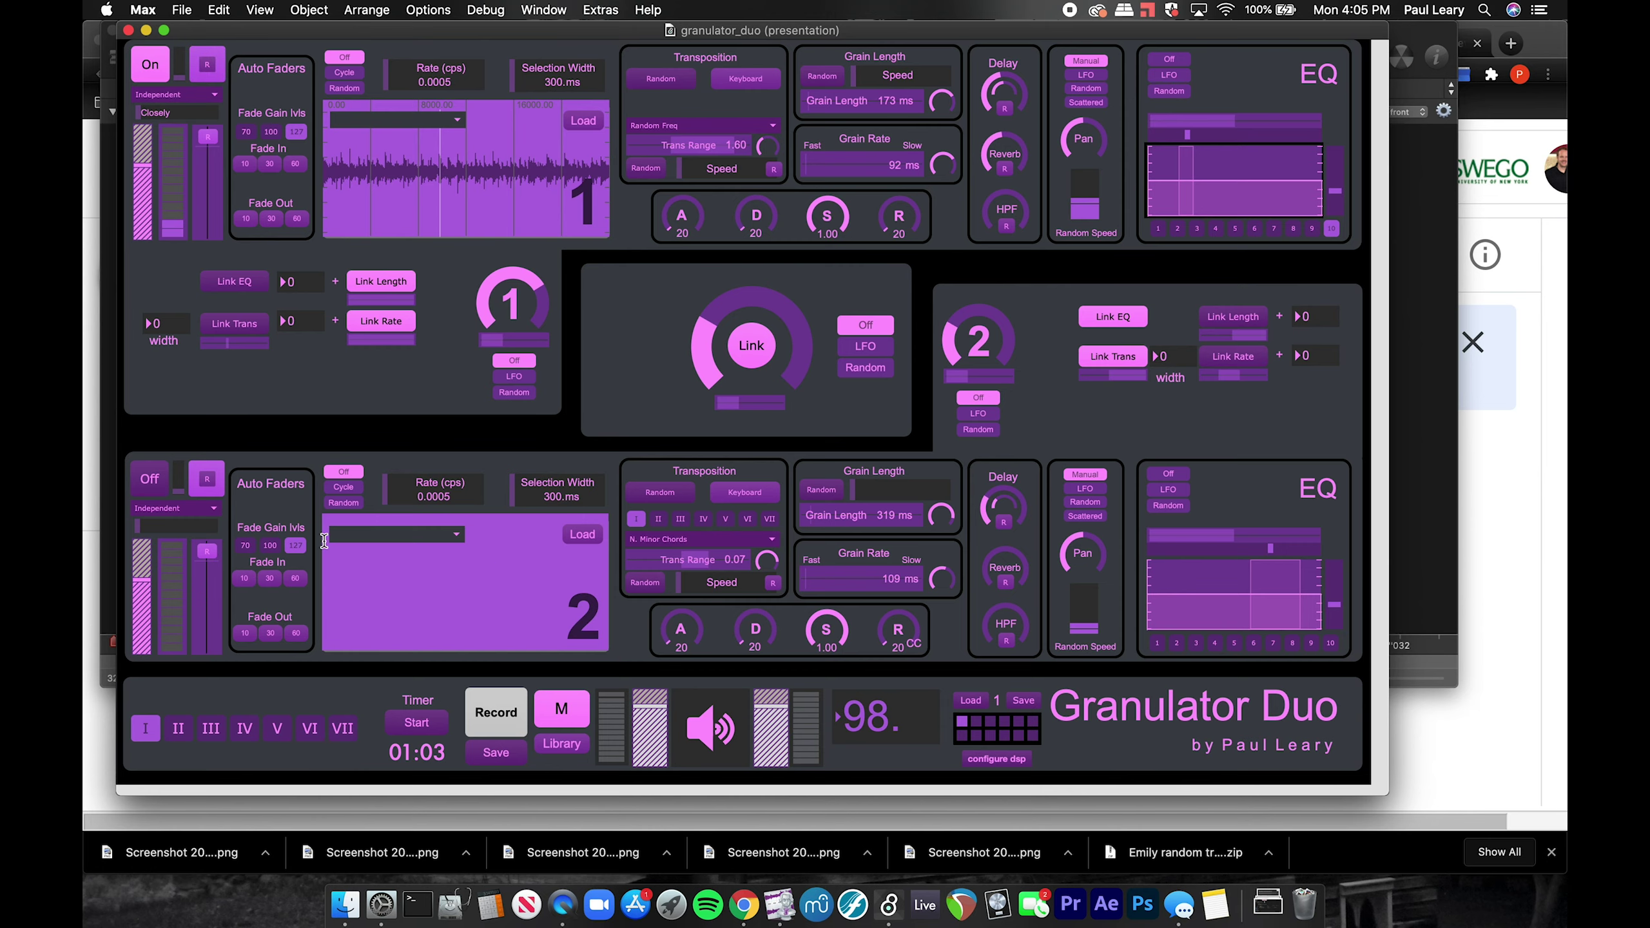
Load a Dry 80 BPM C Maj acoustic guitar file from Finder into granulator 2 and select its waveform from just past half to three-quarters.
{"action": "key", "text": "super+Tab"}
{"action": "key", "text": "super+Tab"}
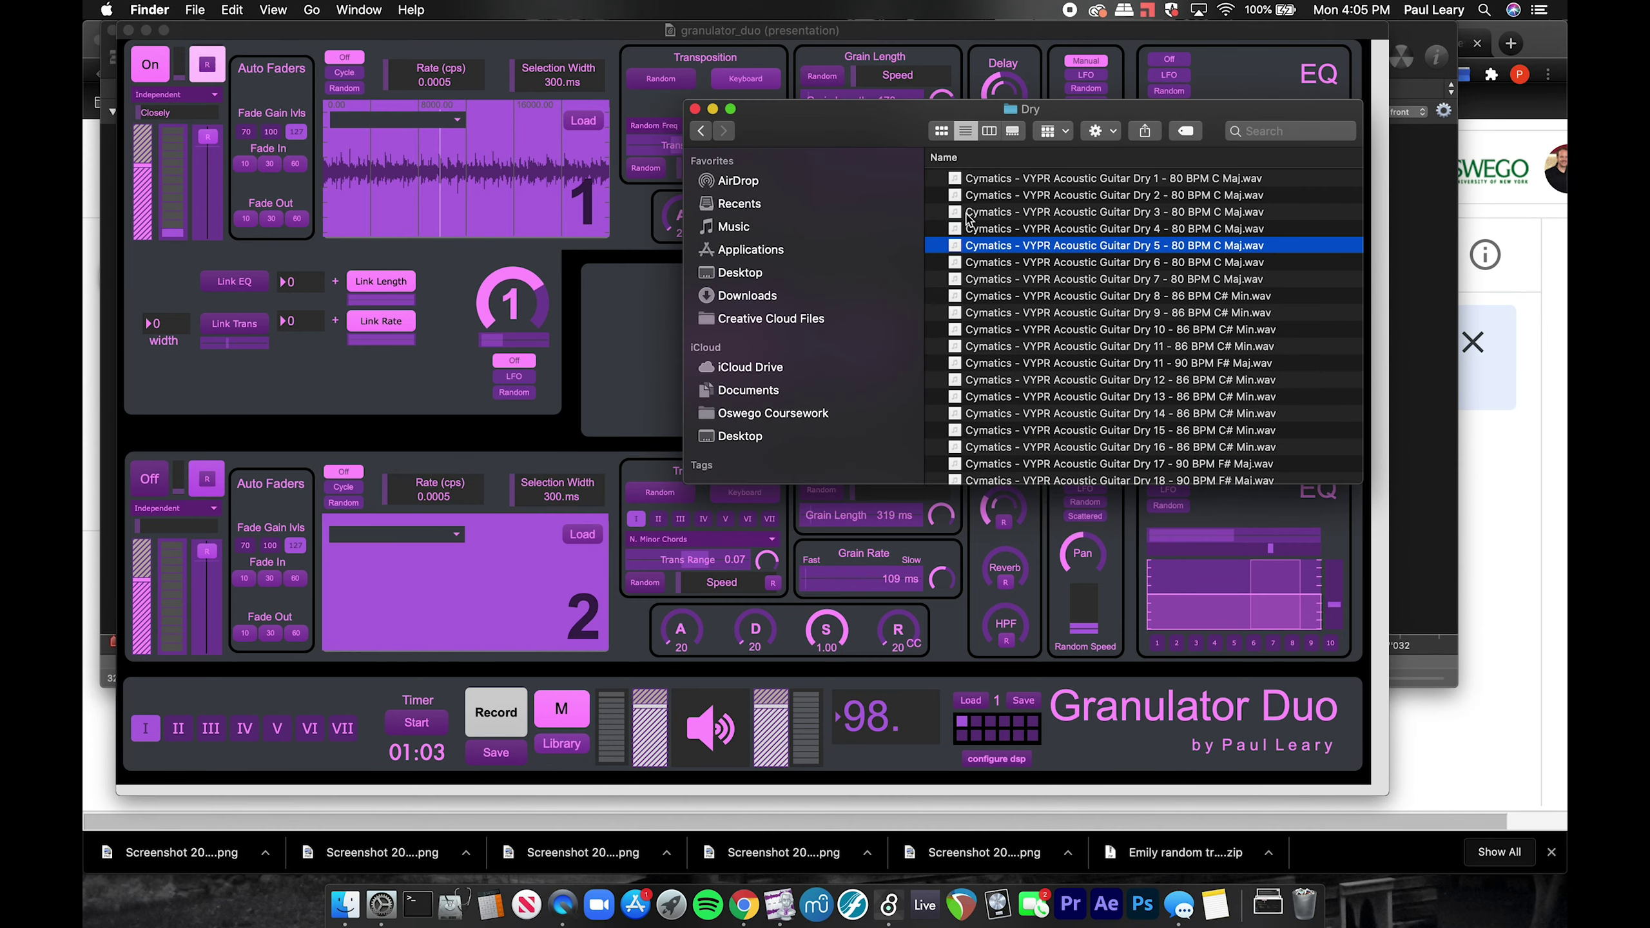
{"action": "left_click", "coordinate": [1000, 315]}
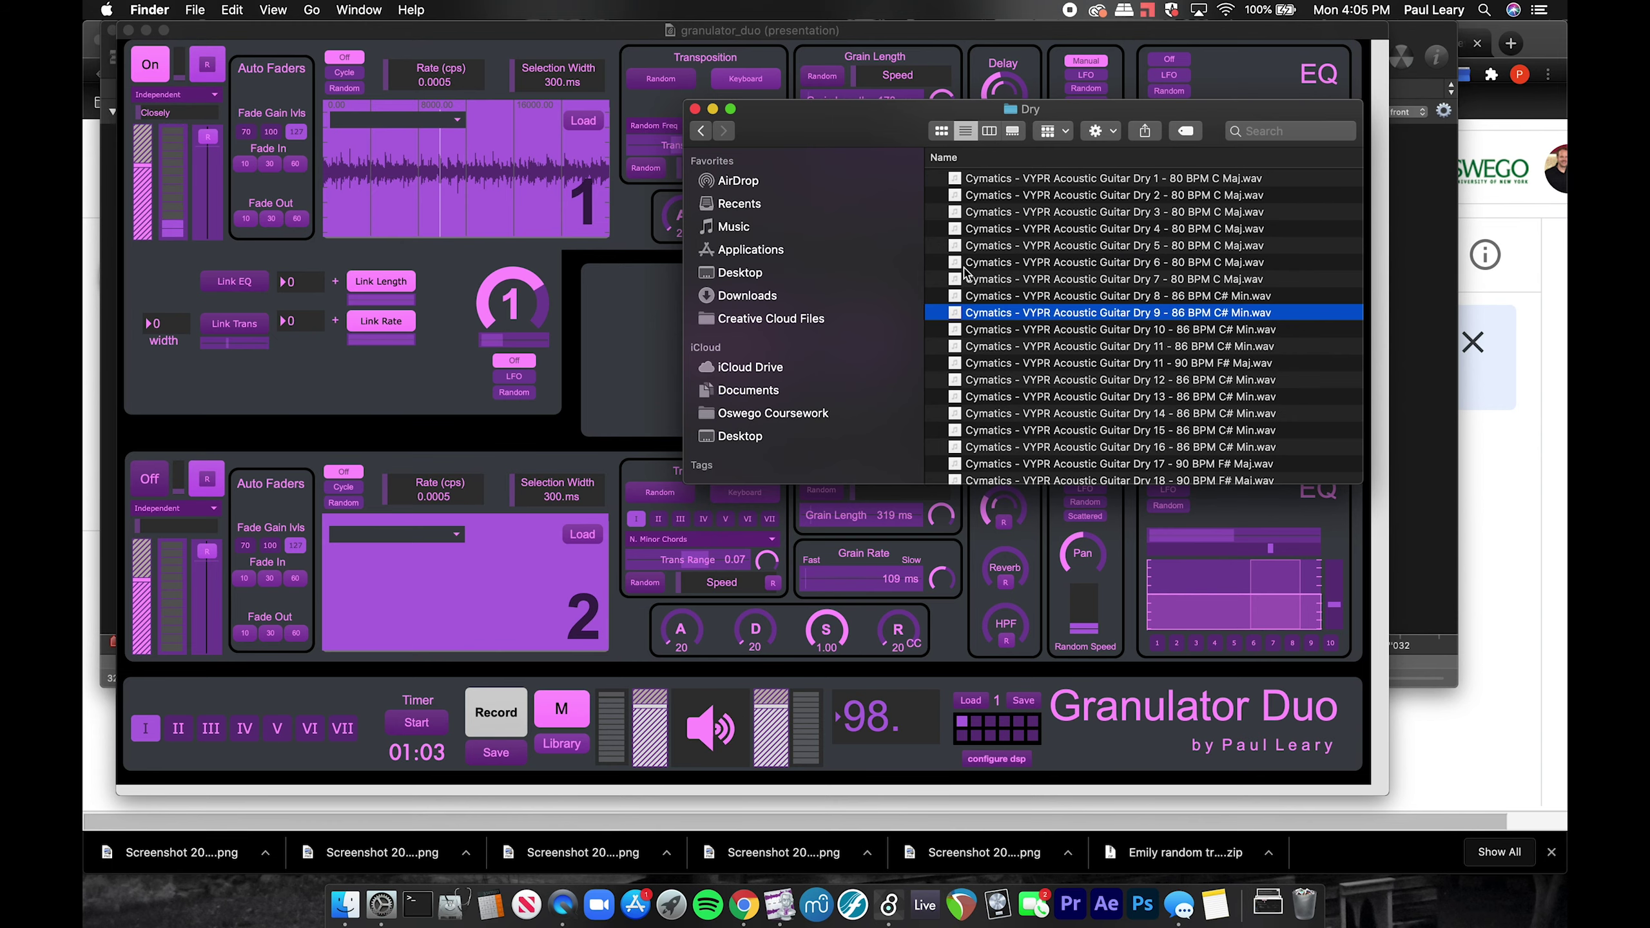
{"action": "left_click", "coordinate": [970, 229]}
{"action": "left_click_drag", "start_coordinate": [958, 215], "coordinate": [366, 593]}
{"action": "left_click", "coordinate": [637, 633]}
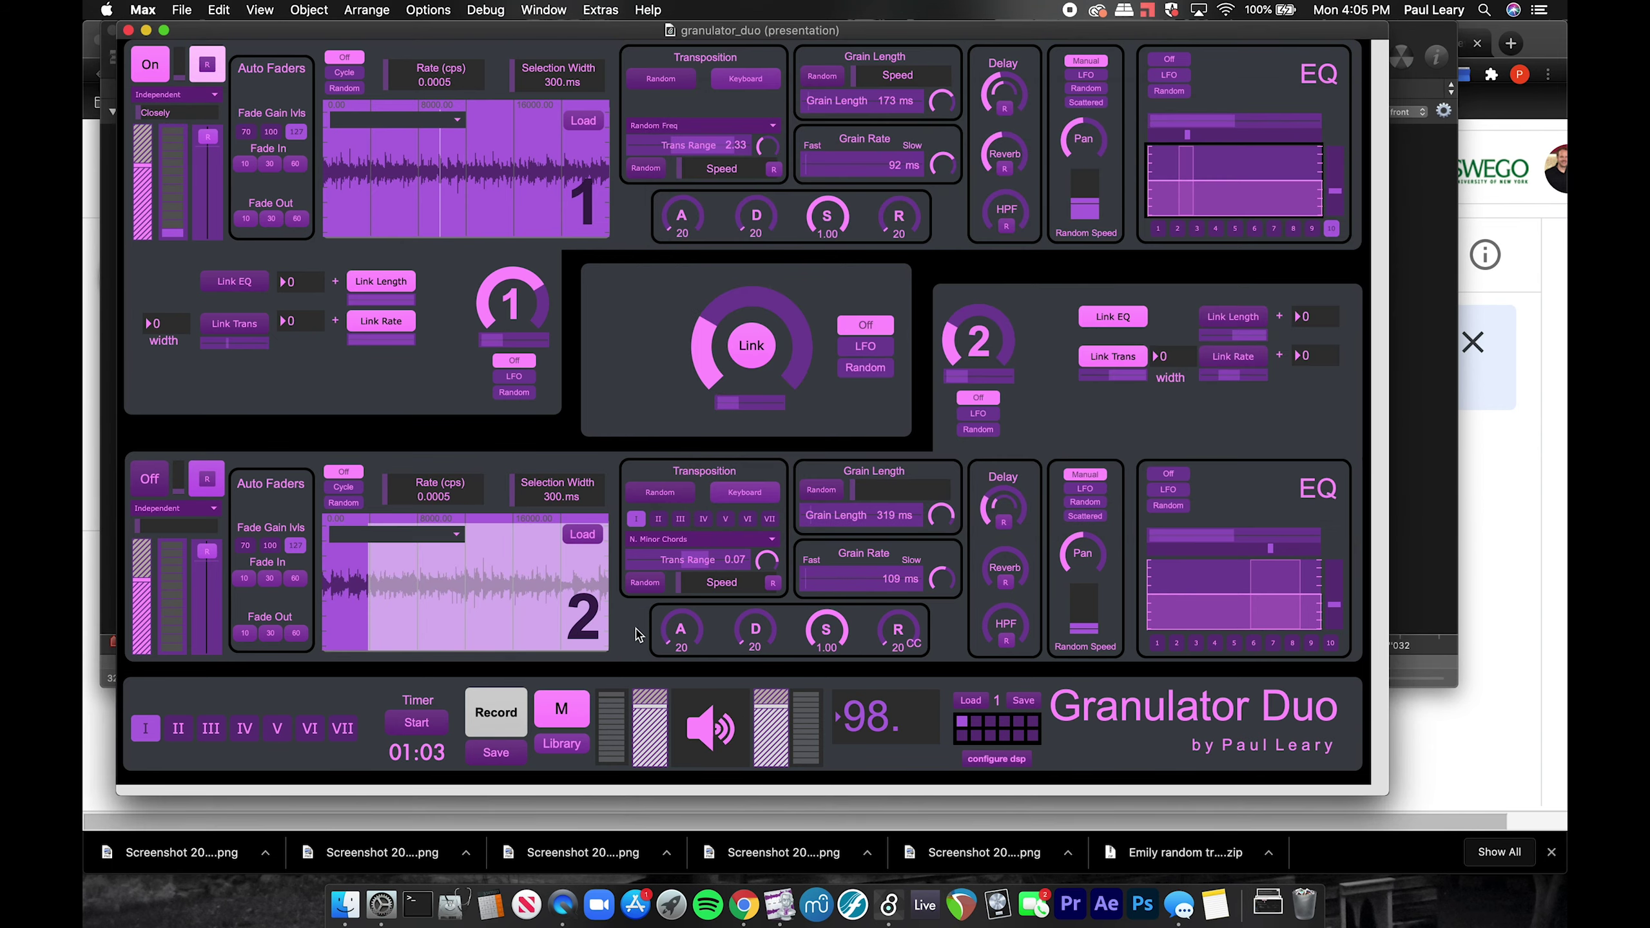
{"action": "left_click_drag", "start_coordinate": [478, 580], "coordinate": [545, 585]}
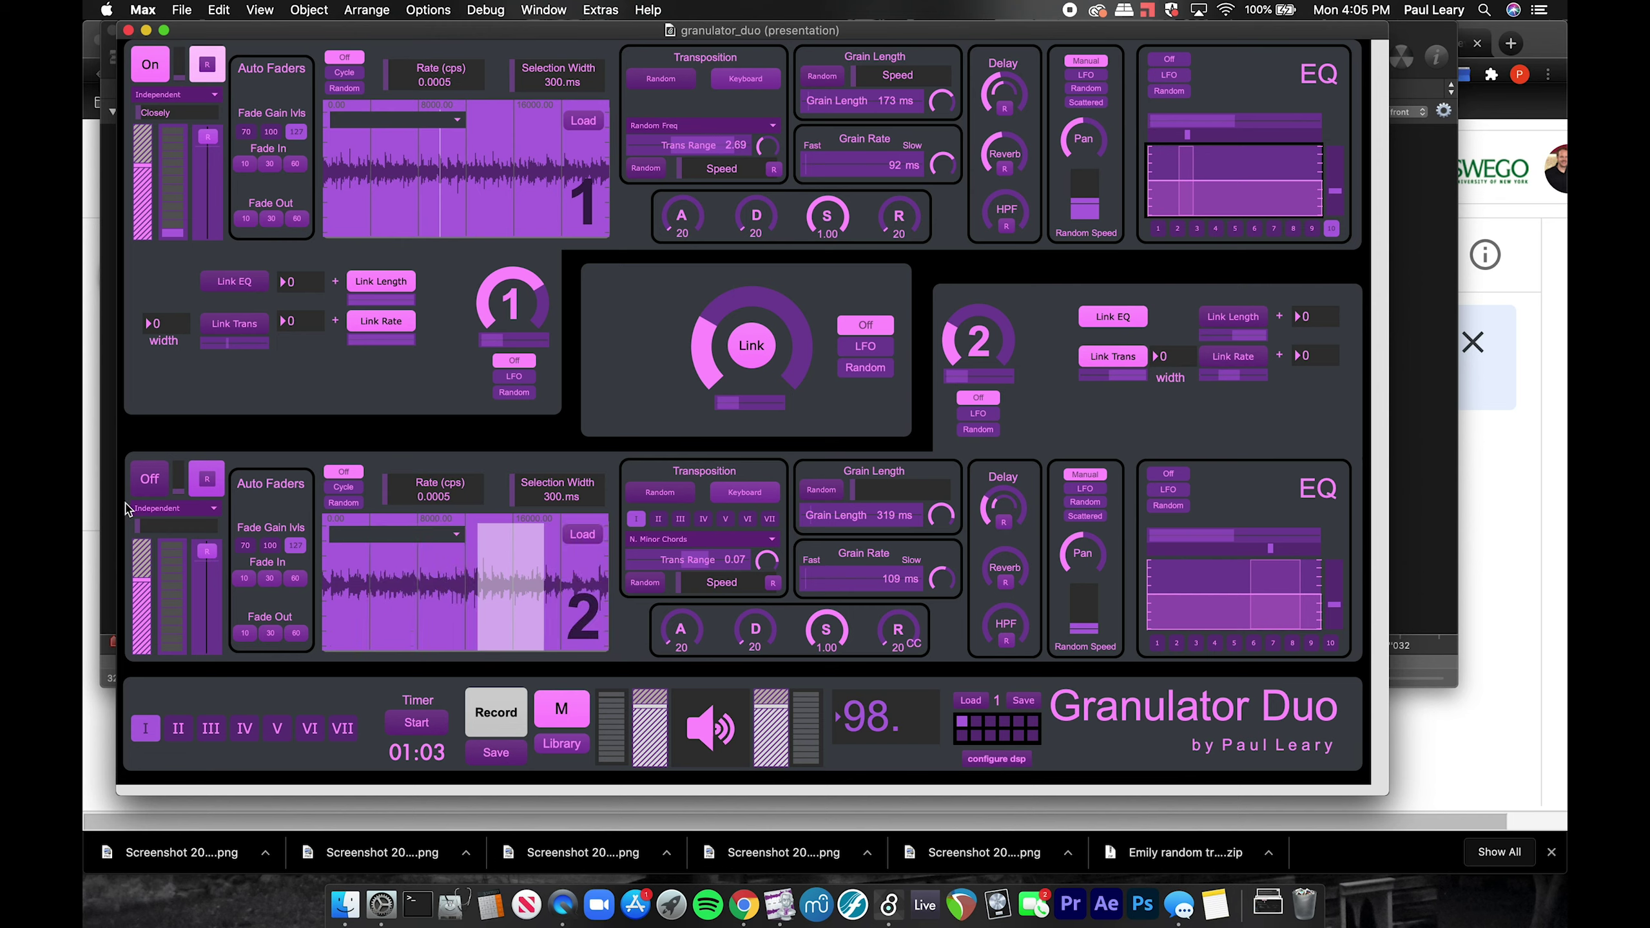
Turn granulator 2 on briefly and off again, and switch granulator 1 off.
{"action": "left_click", "coordinate": [148, 474]}
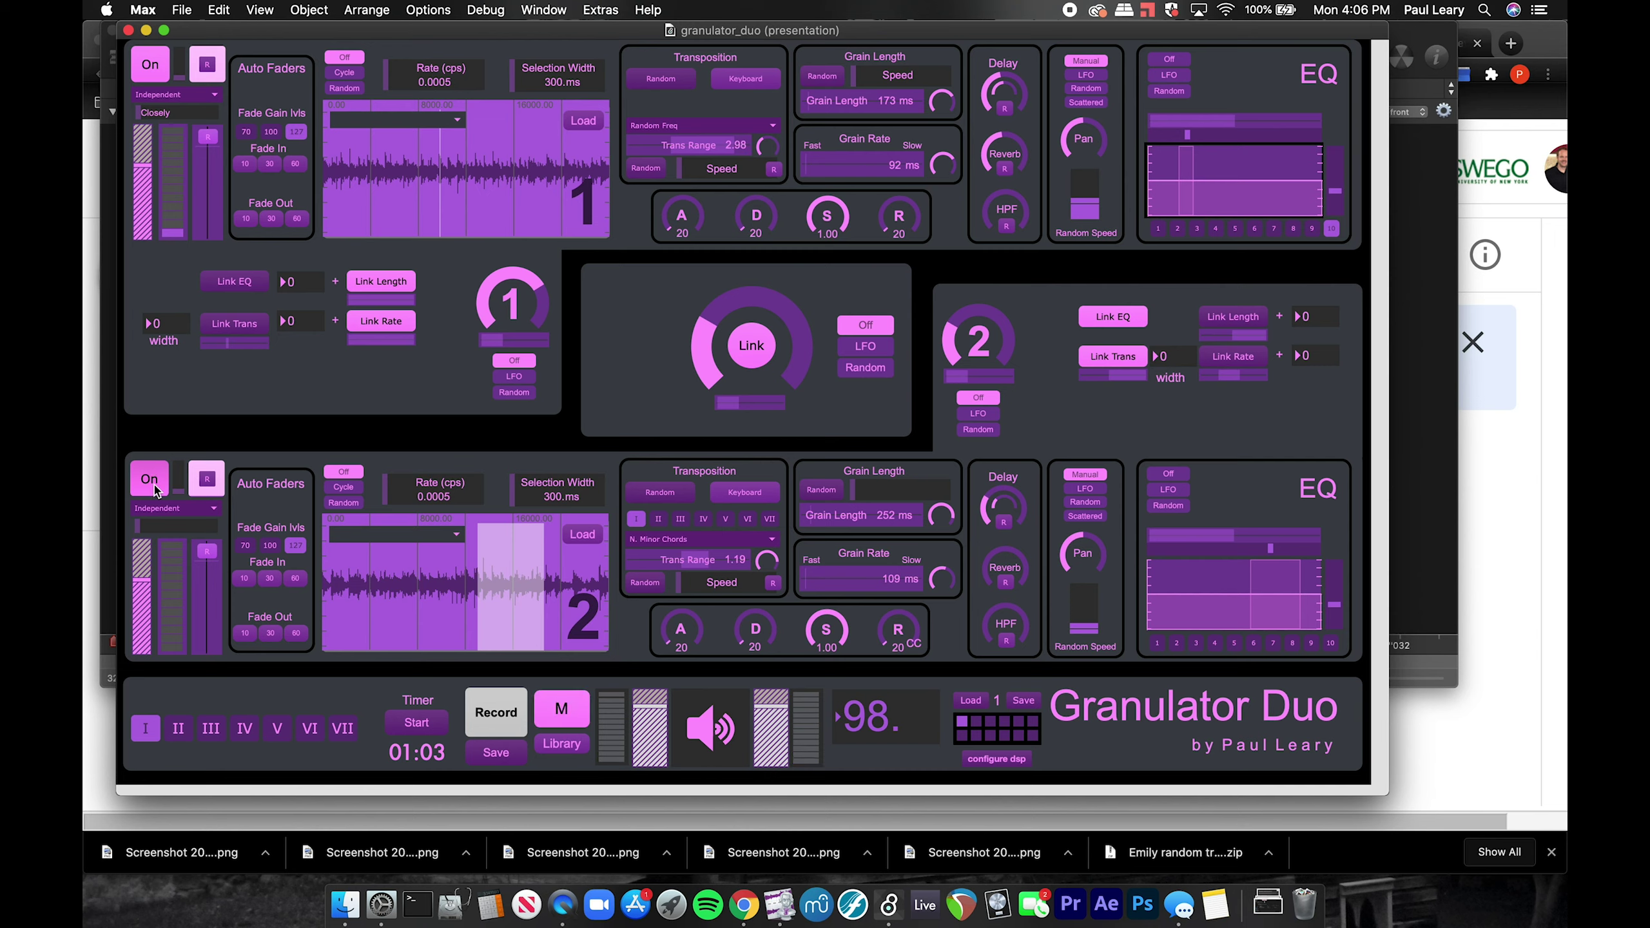
{"action": "left_click", "coordinate": [147, 486]}
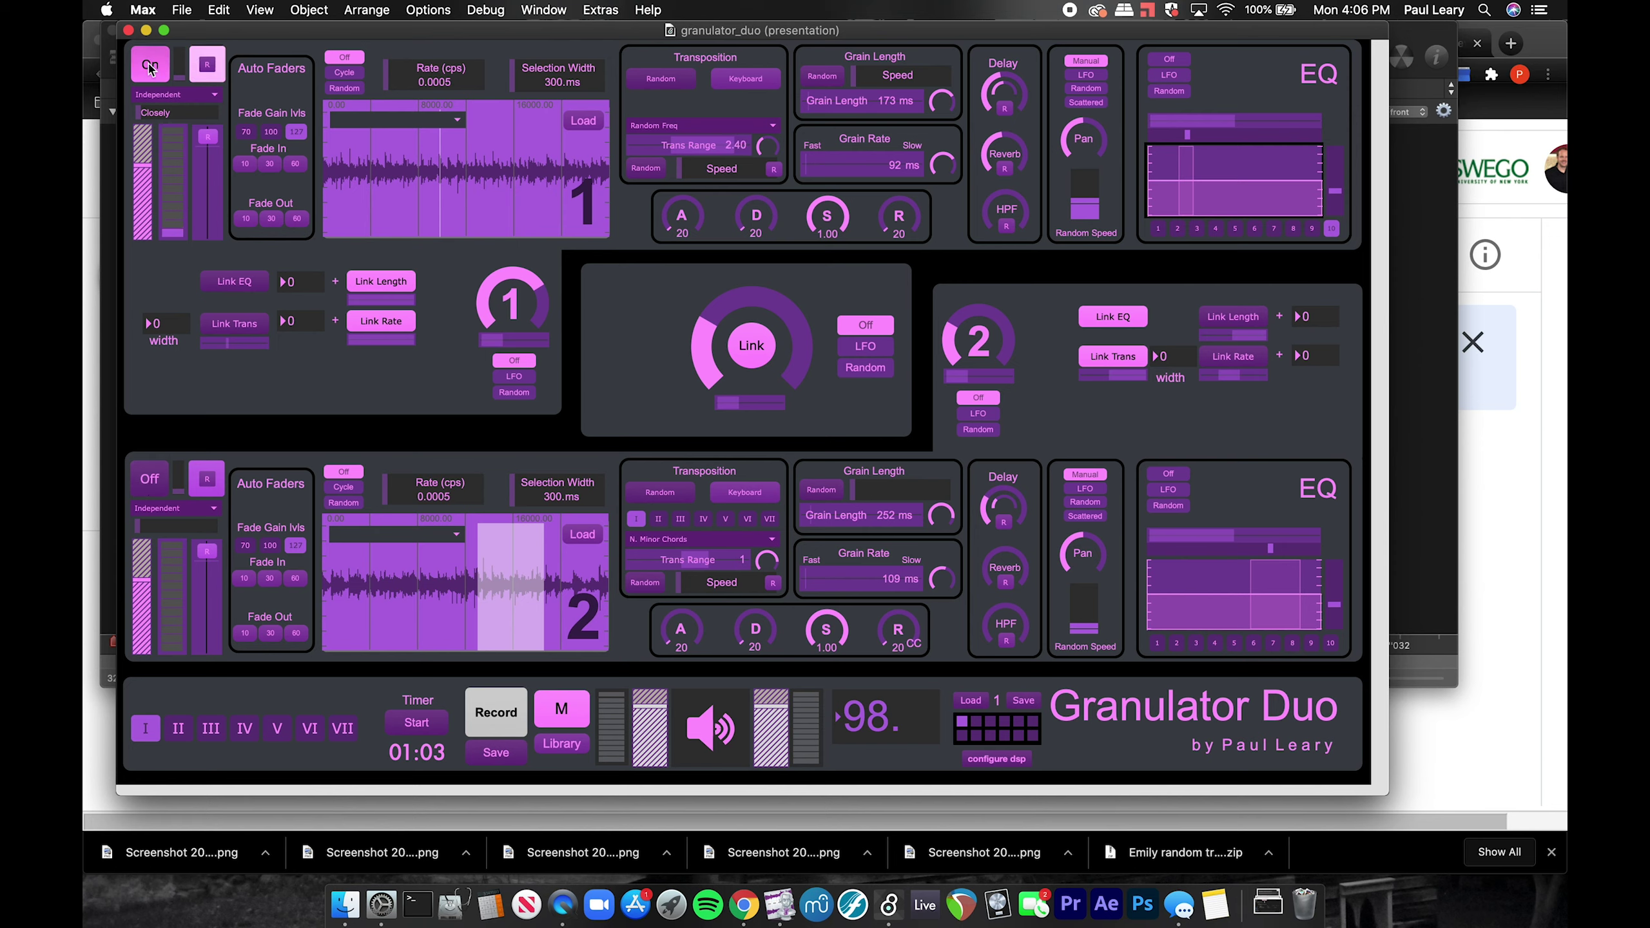
{"action": "left_click", "coordinate": [152, 67]}
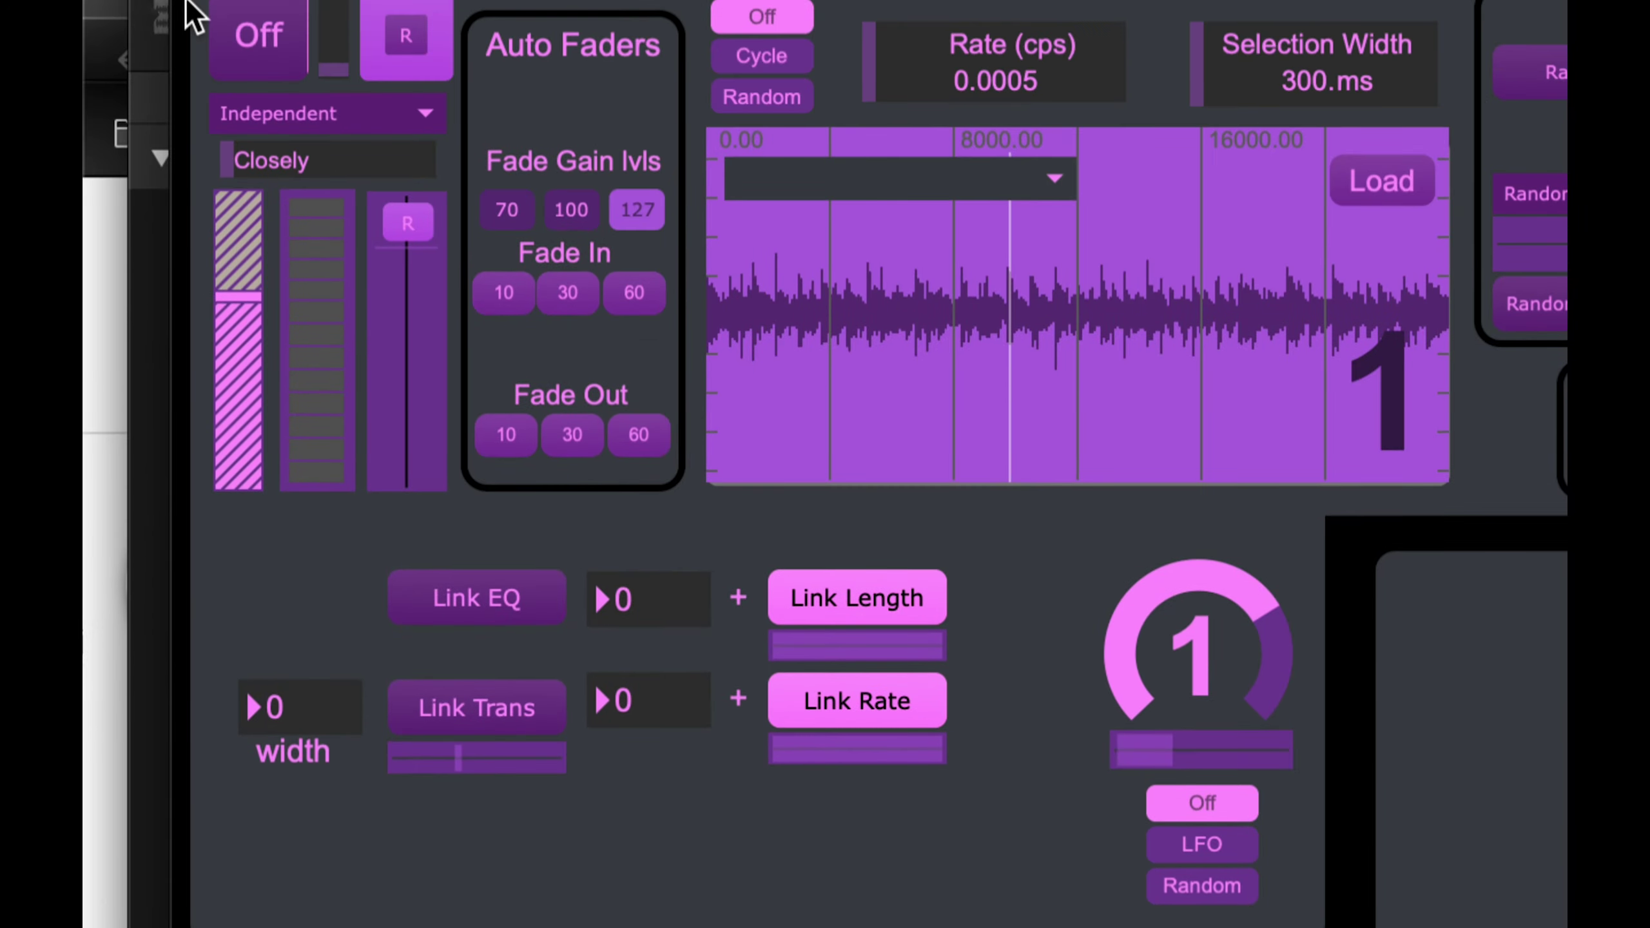
Turn granulator 1 on, unmute the master output and nudge the master level slider.
{"action": "left_click", "coordinate": [249, 39]}
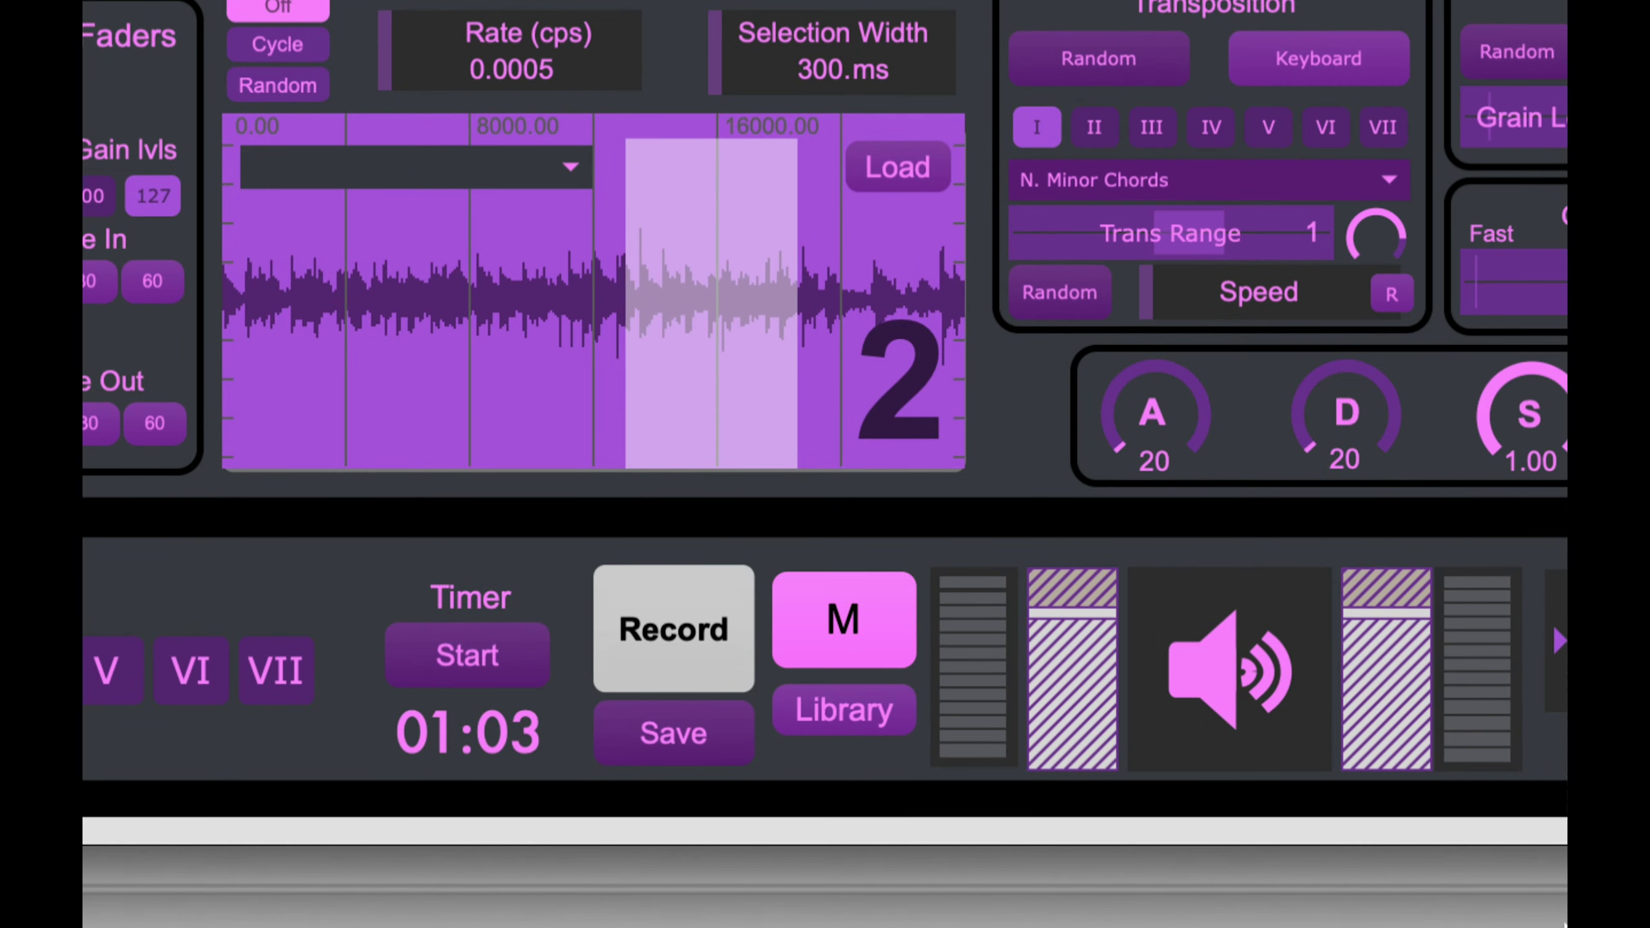
{"action": "left_click", "coordinate": [851, 624]}
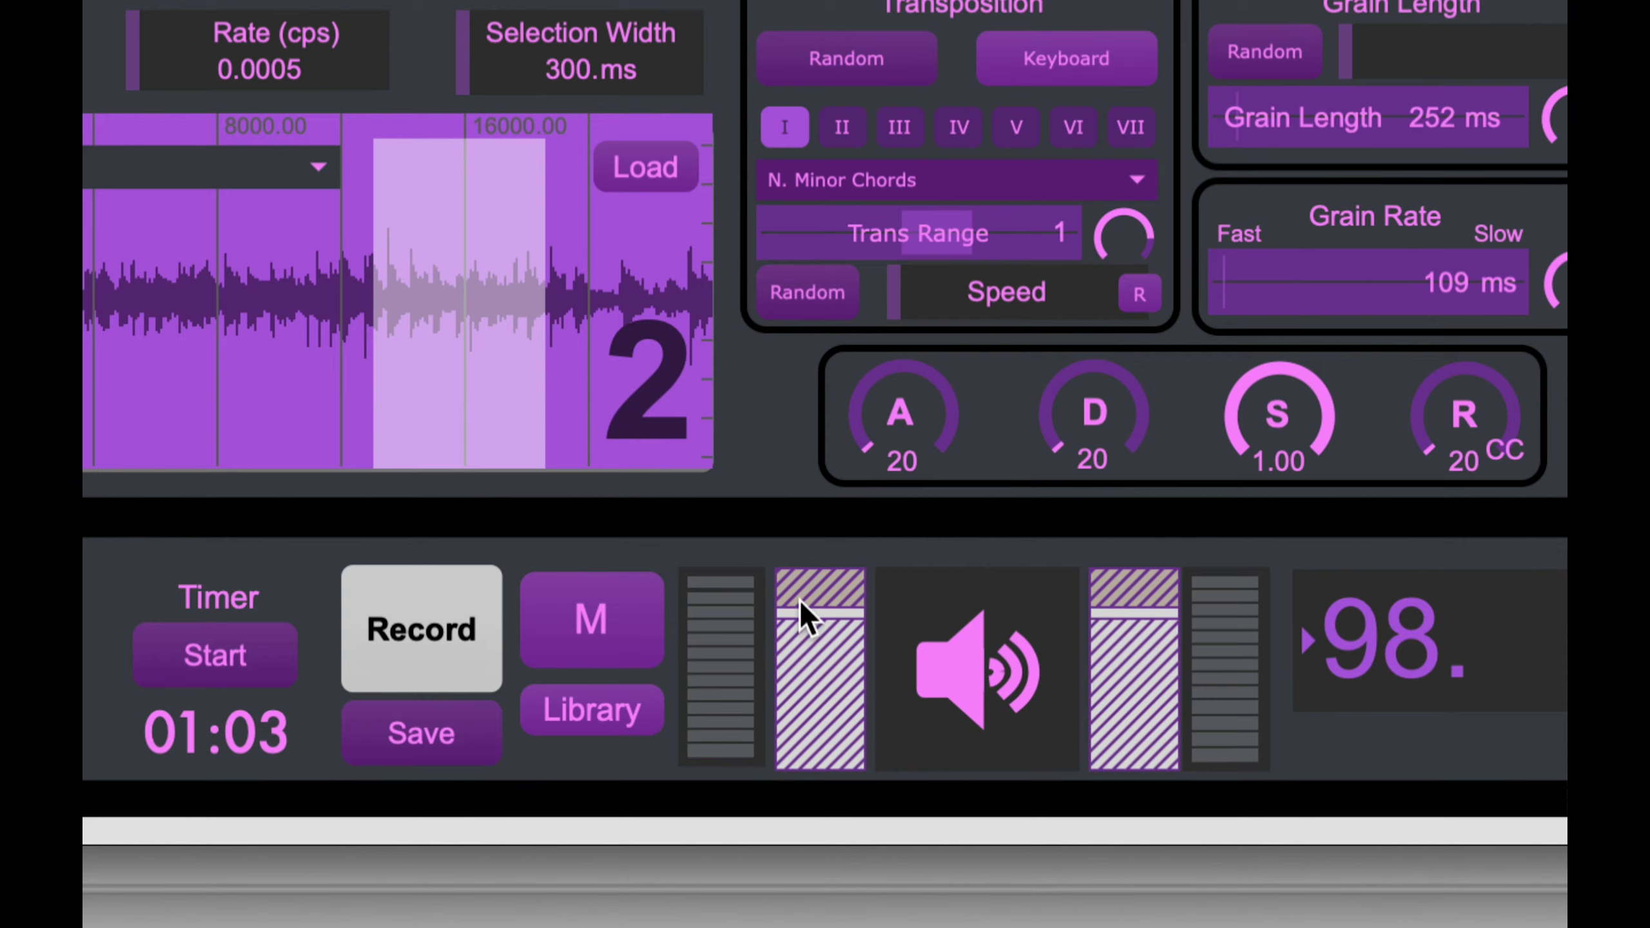
{"action": "mouse_move", "coordinate": [799, 610]}
{"action": "left_mouse_down"}
{"action": "mouse_move", "coordinate": [820, 584]}
{"action": "mouse_move", "coordinate": [818, 617]}
{"action": "left_mouse_up"}
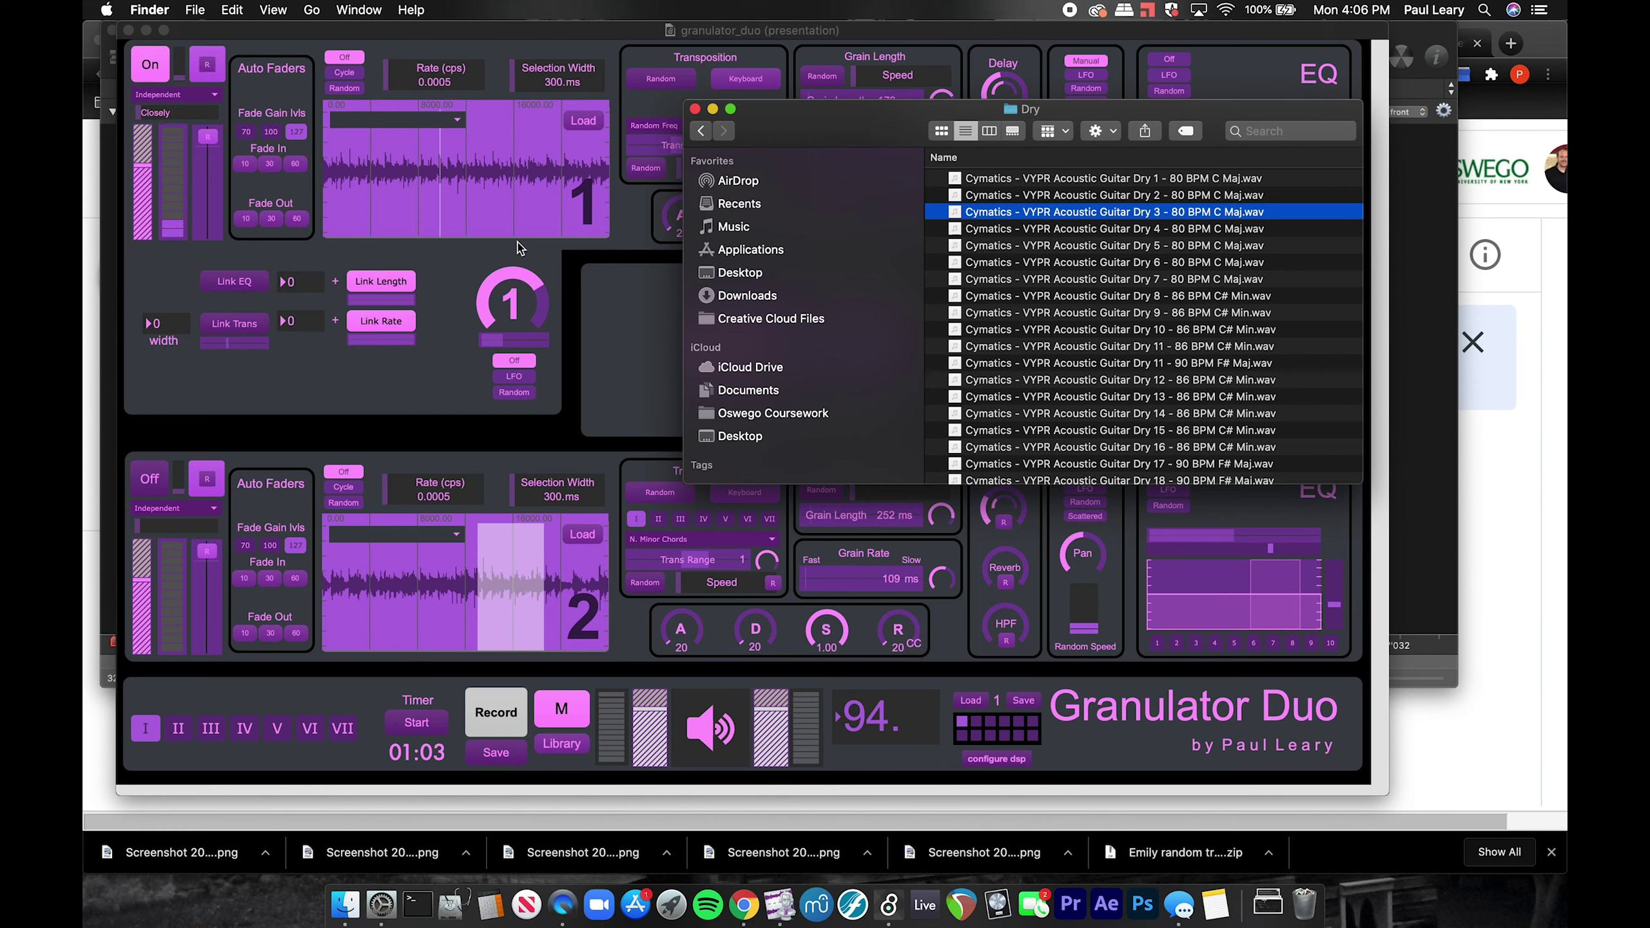
Load sound1.aif from the Desktop folder in Finder into granulator 1 and place the playback point inside its waveform.
{"action": "left_click", "coordinate": [744, 276]}
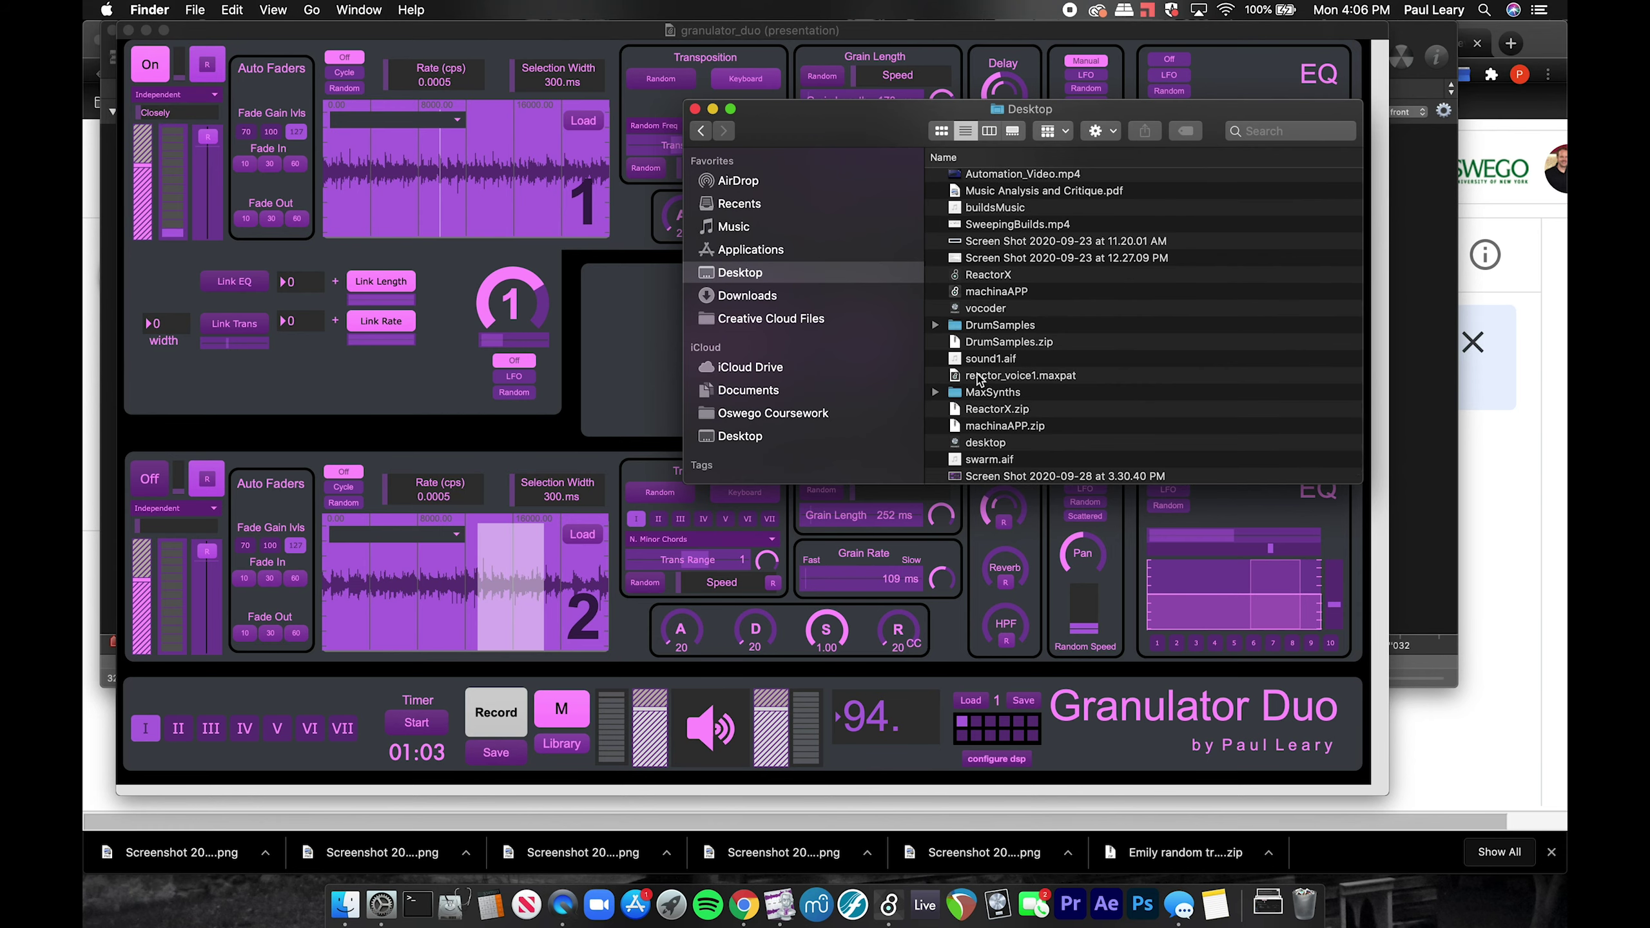
{"action": "left_click", "coordinate": [952, 359]}
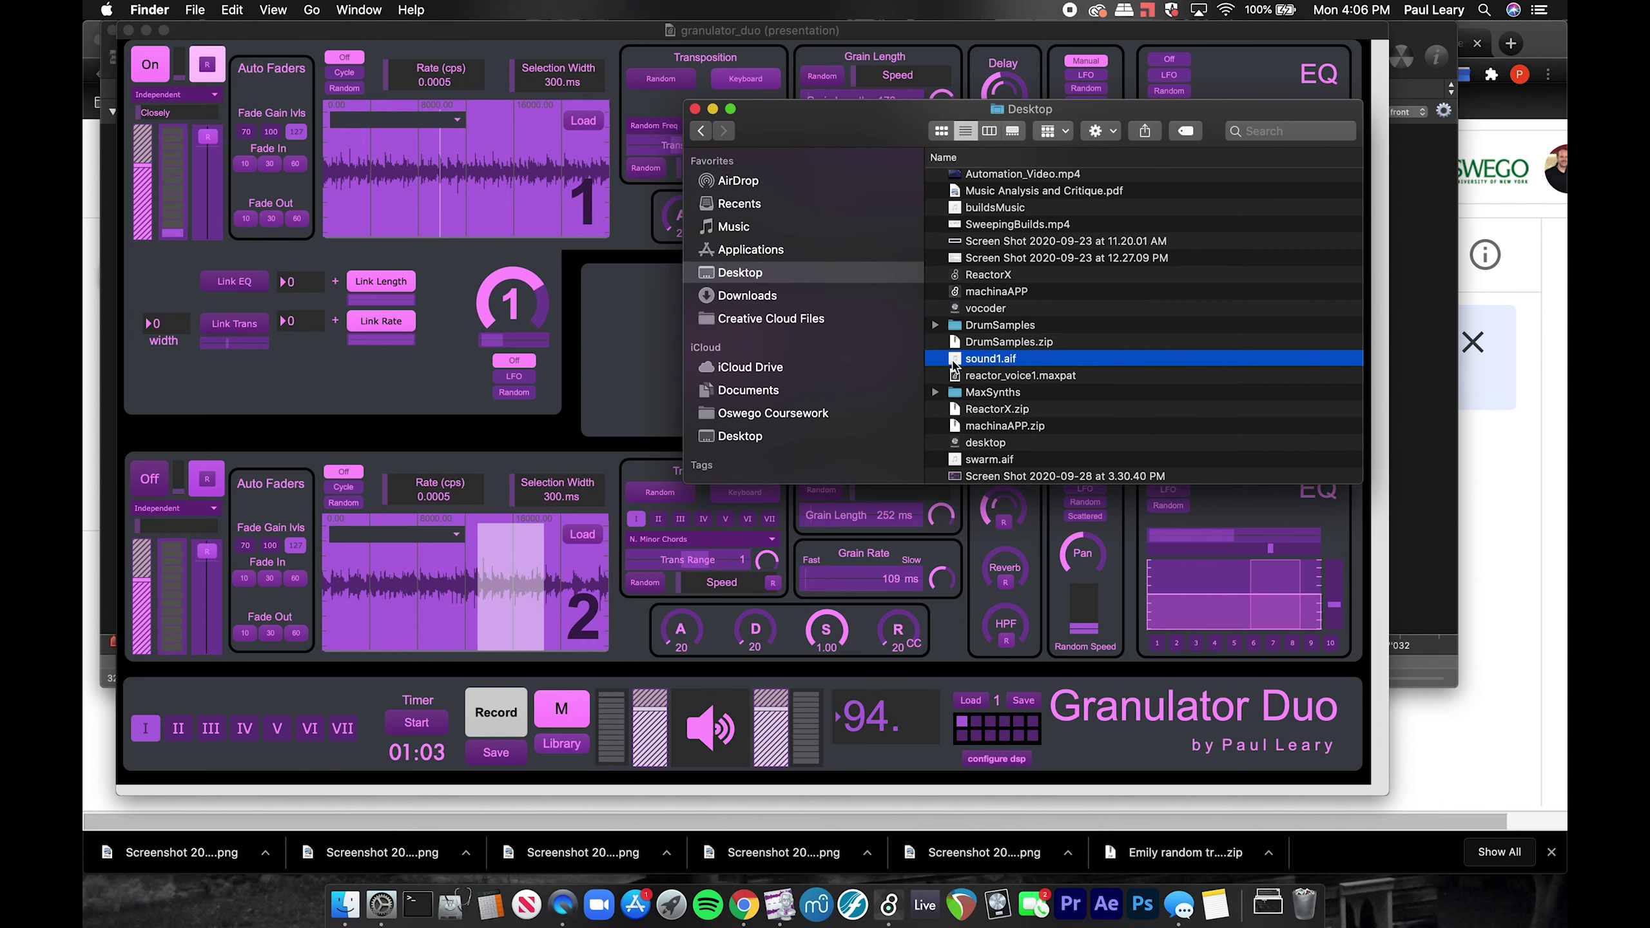
{"action": "left_click_drag", "start_coordinate": [960, 360], "coordinate": [372, 176]}
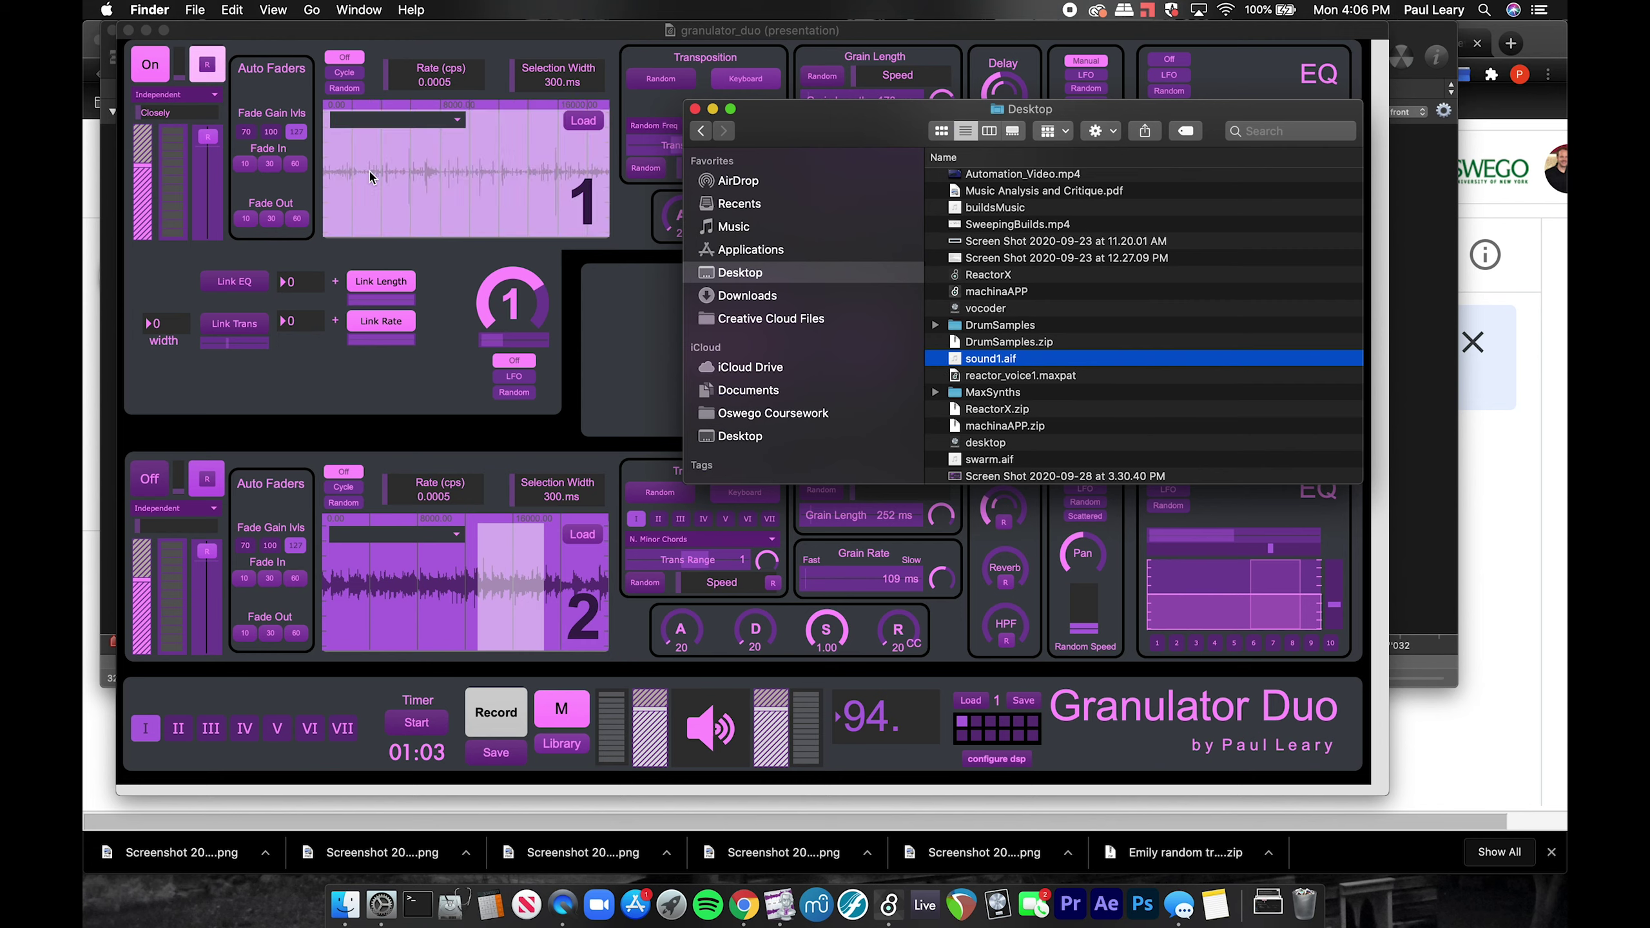
{"action": "left_click", "coordinate": [527, 205]}
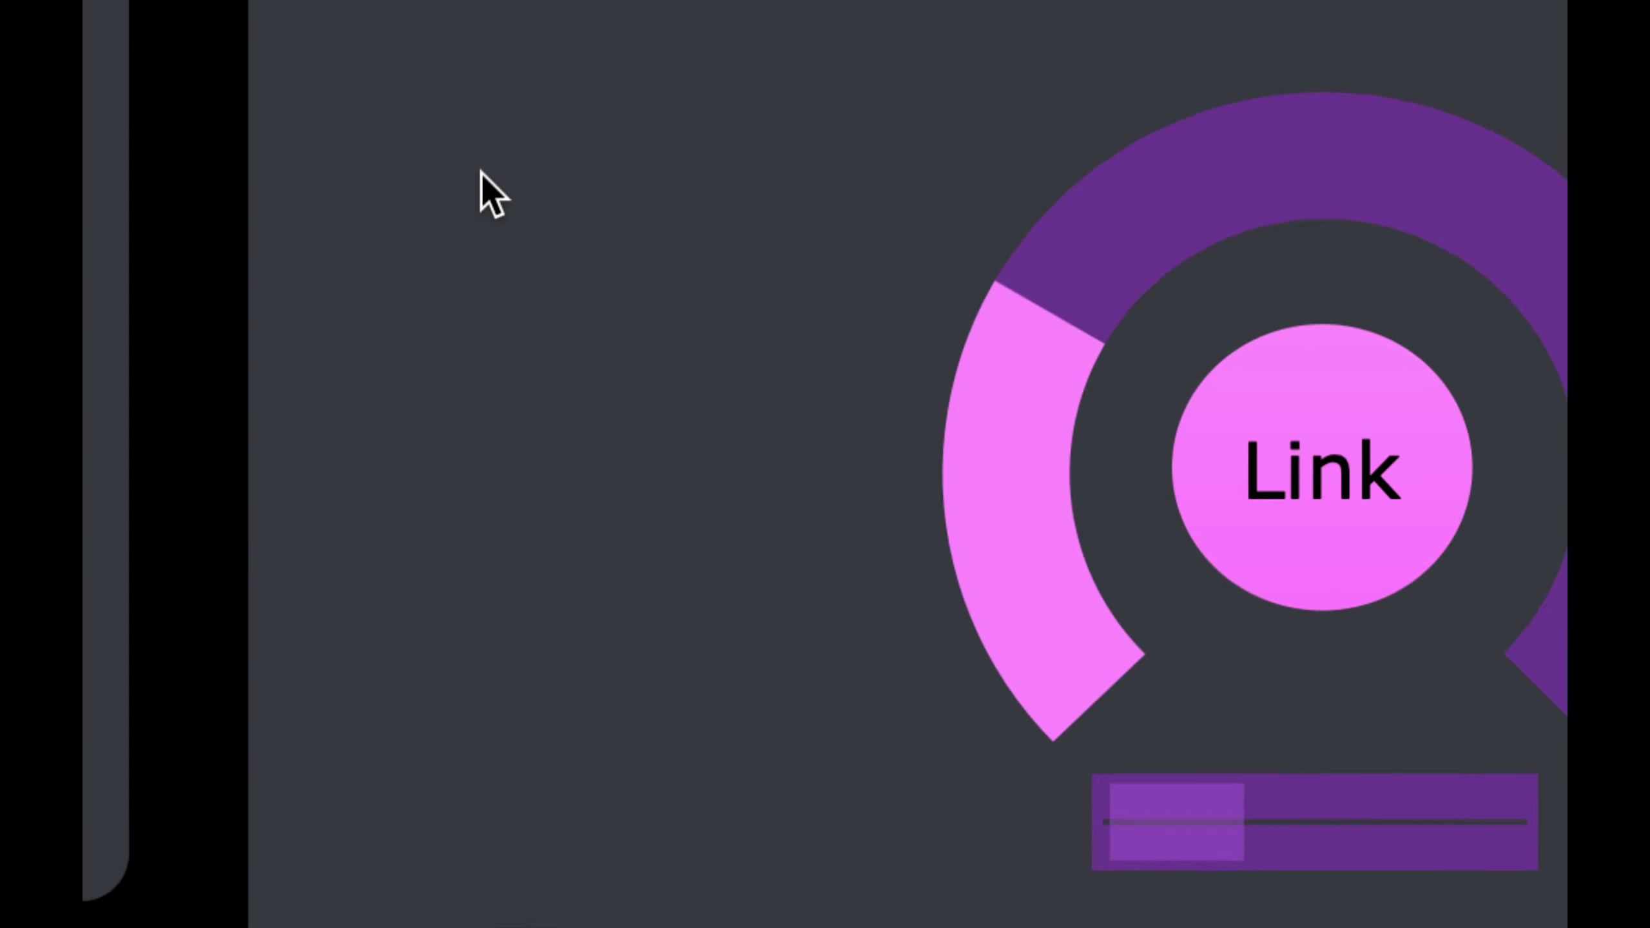
Select a very narrow slice starting at the tall early spike in granulator 1's waveform.
{"action": "key", "text": "super+equal"}
{"action": "key", "text": "super+equal"}
{"action": "key", "text": "super+equal"}
{"action": "key", "text": "super+equal"}
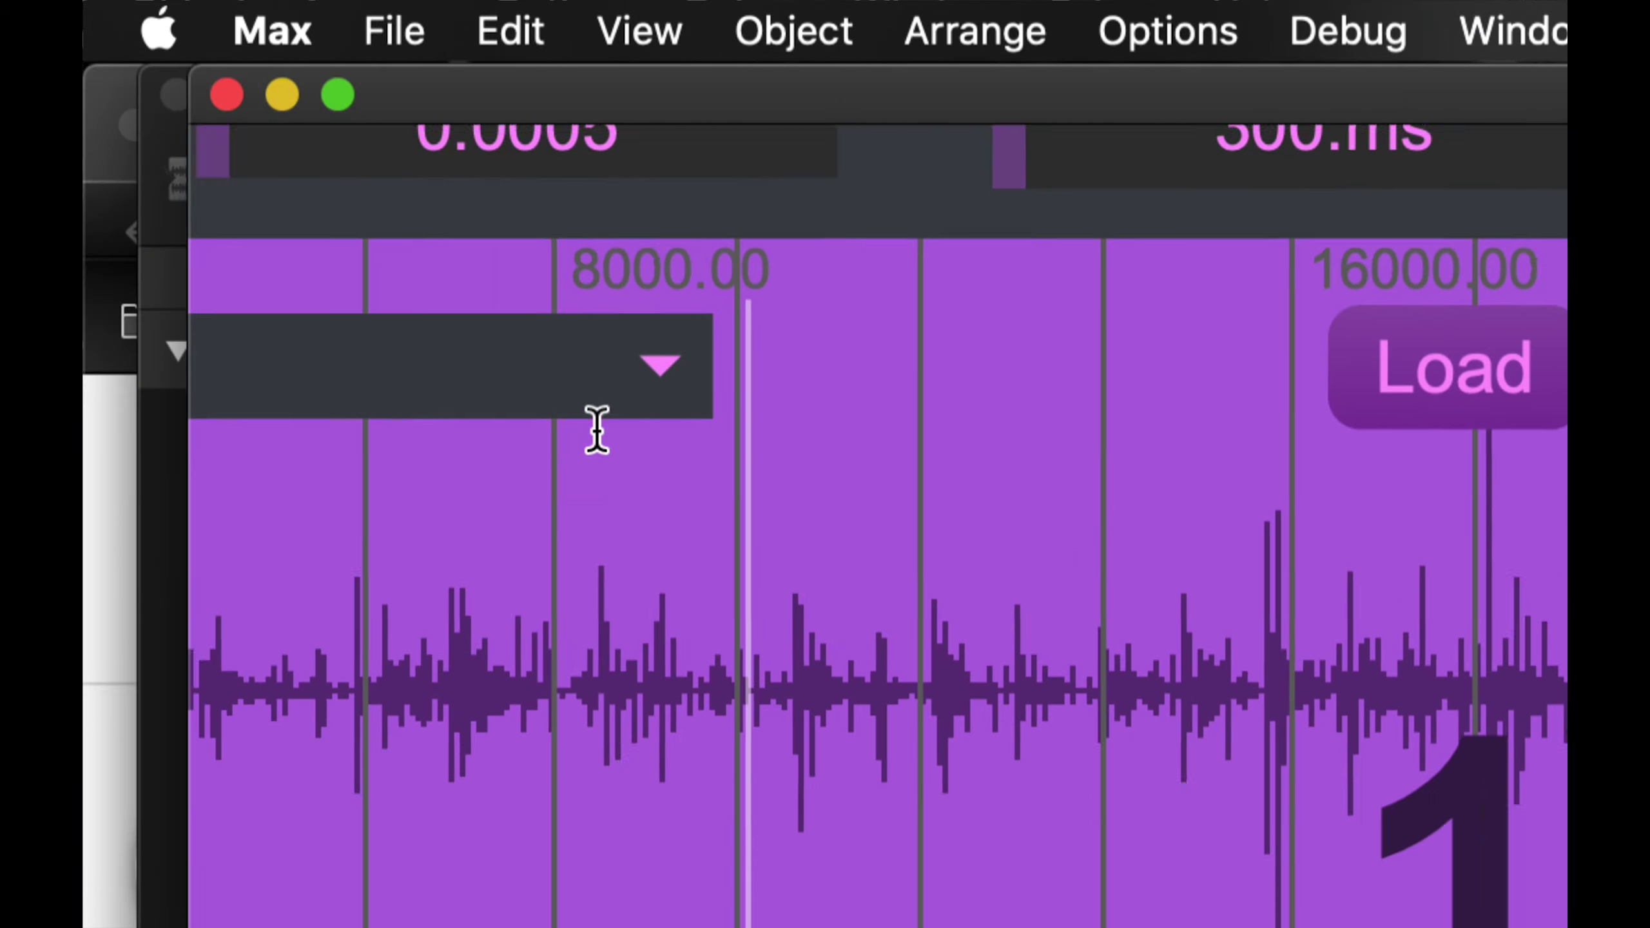
{"action": "scroll", "coordinate": [596, 429], "scroll_direction": "down", "scroll_amount": 5}
{"action": "scroll", "coordinate": [596, 429], "scroll_direction": "left", "scroll_amount": 3}
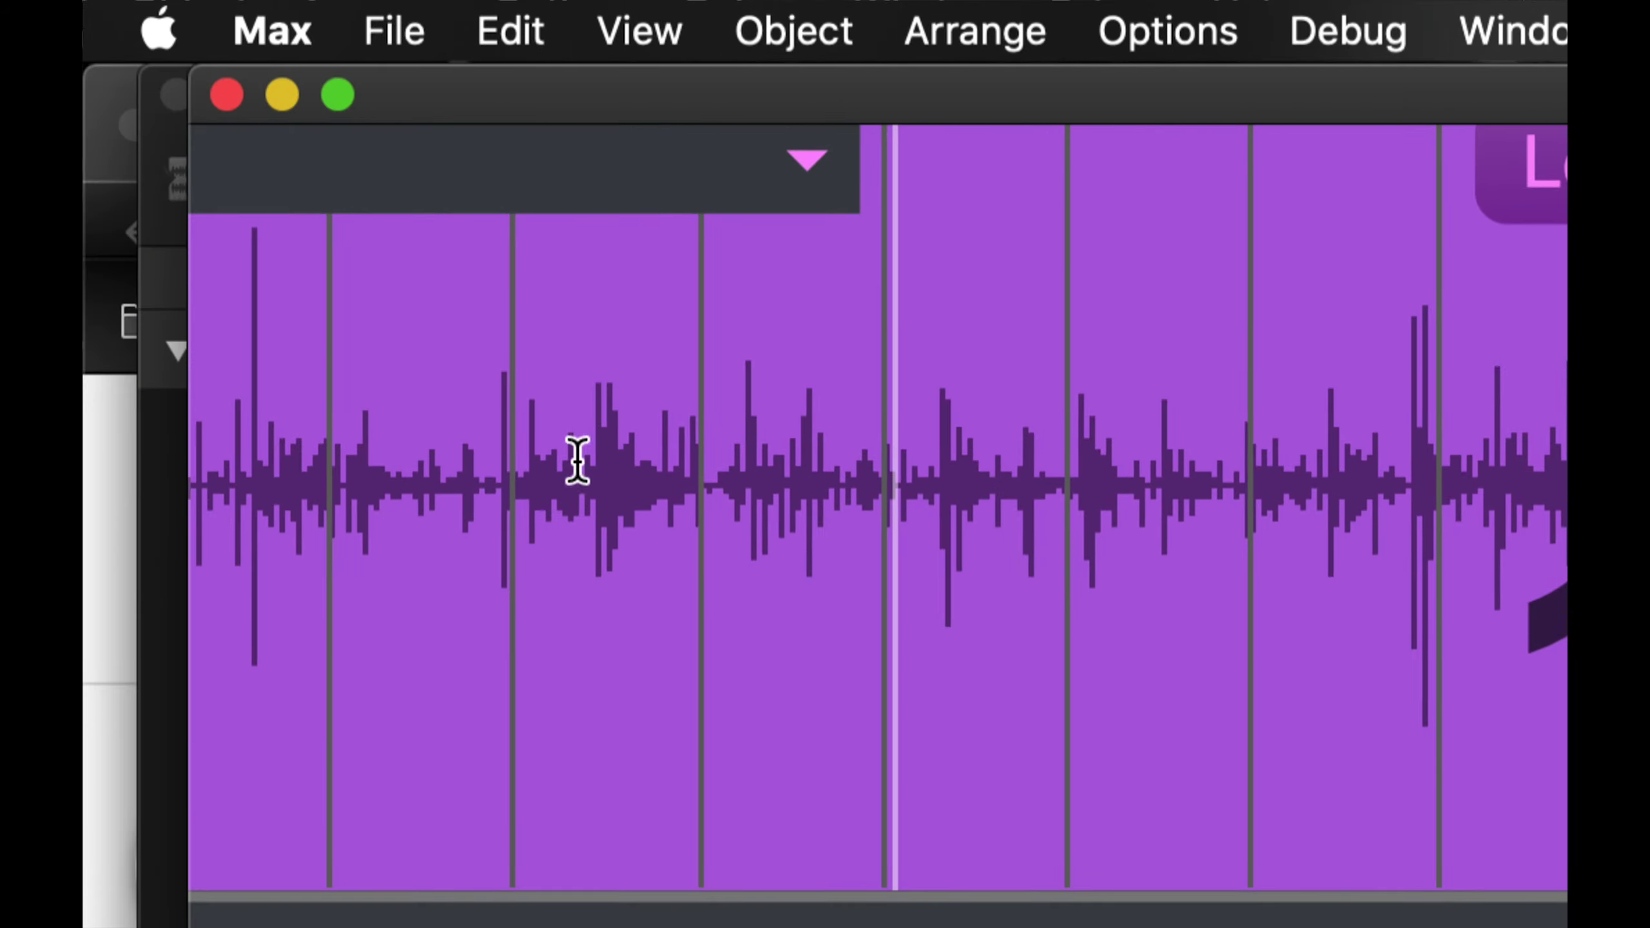
{"action": "left_click", "coordinate": [259, 484]}
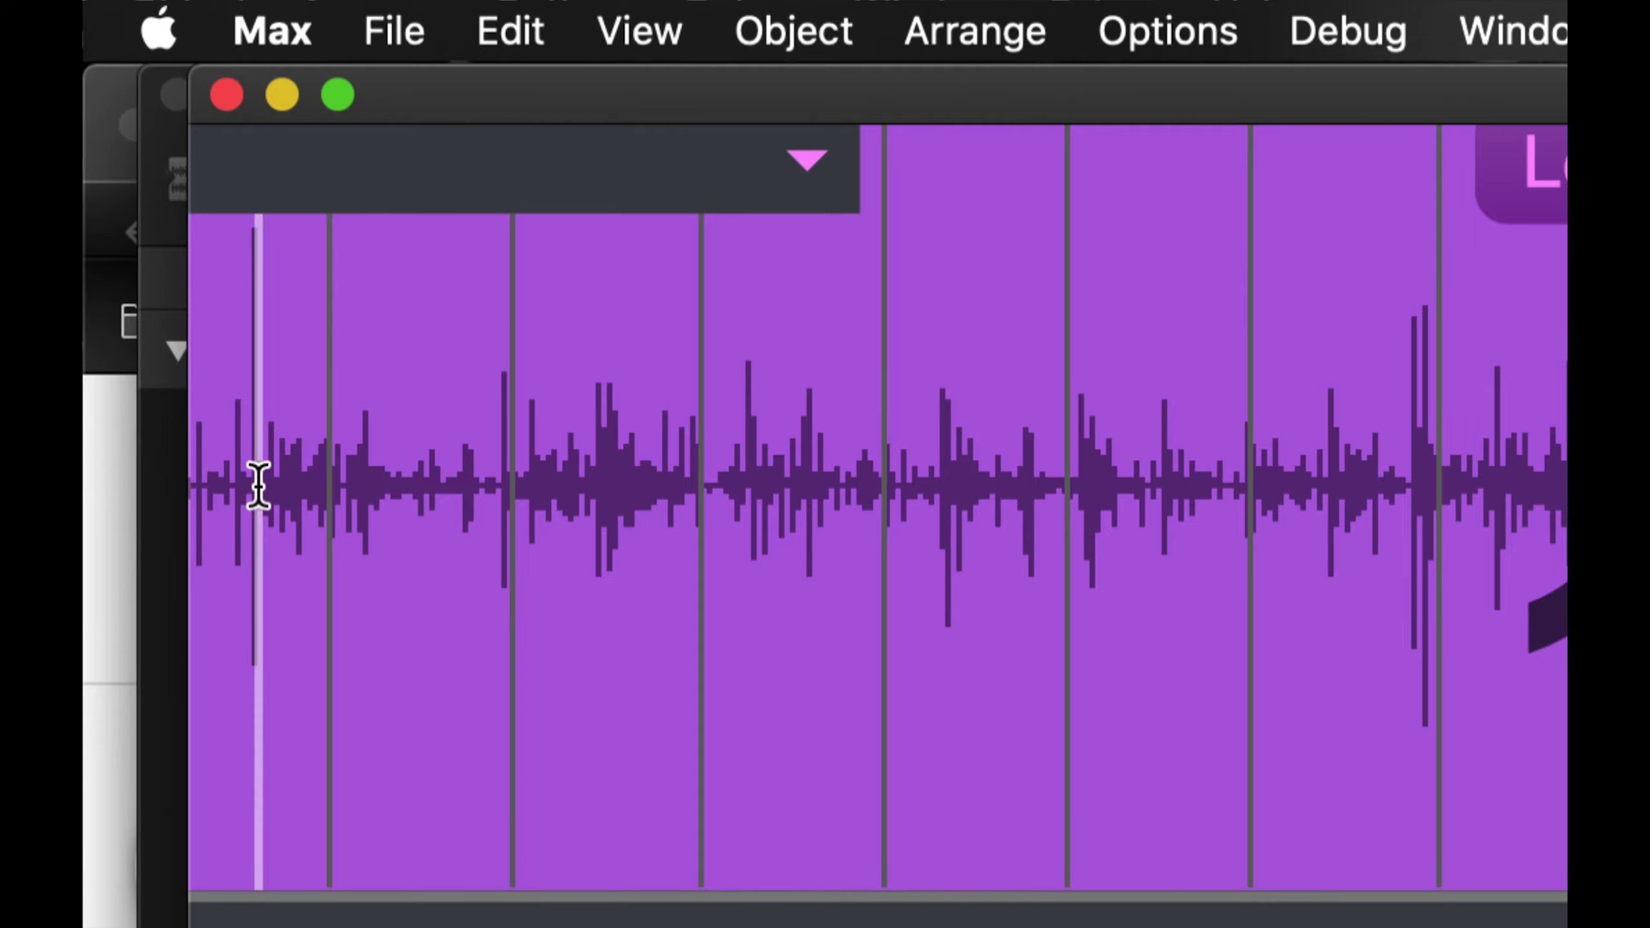
{"action": "left_click_drag", "start_coordinate": [251, 480], "coordinate": [278, 484]}
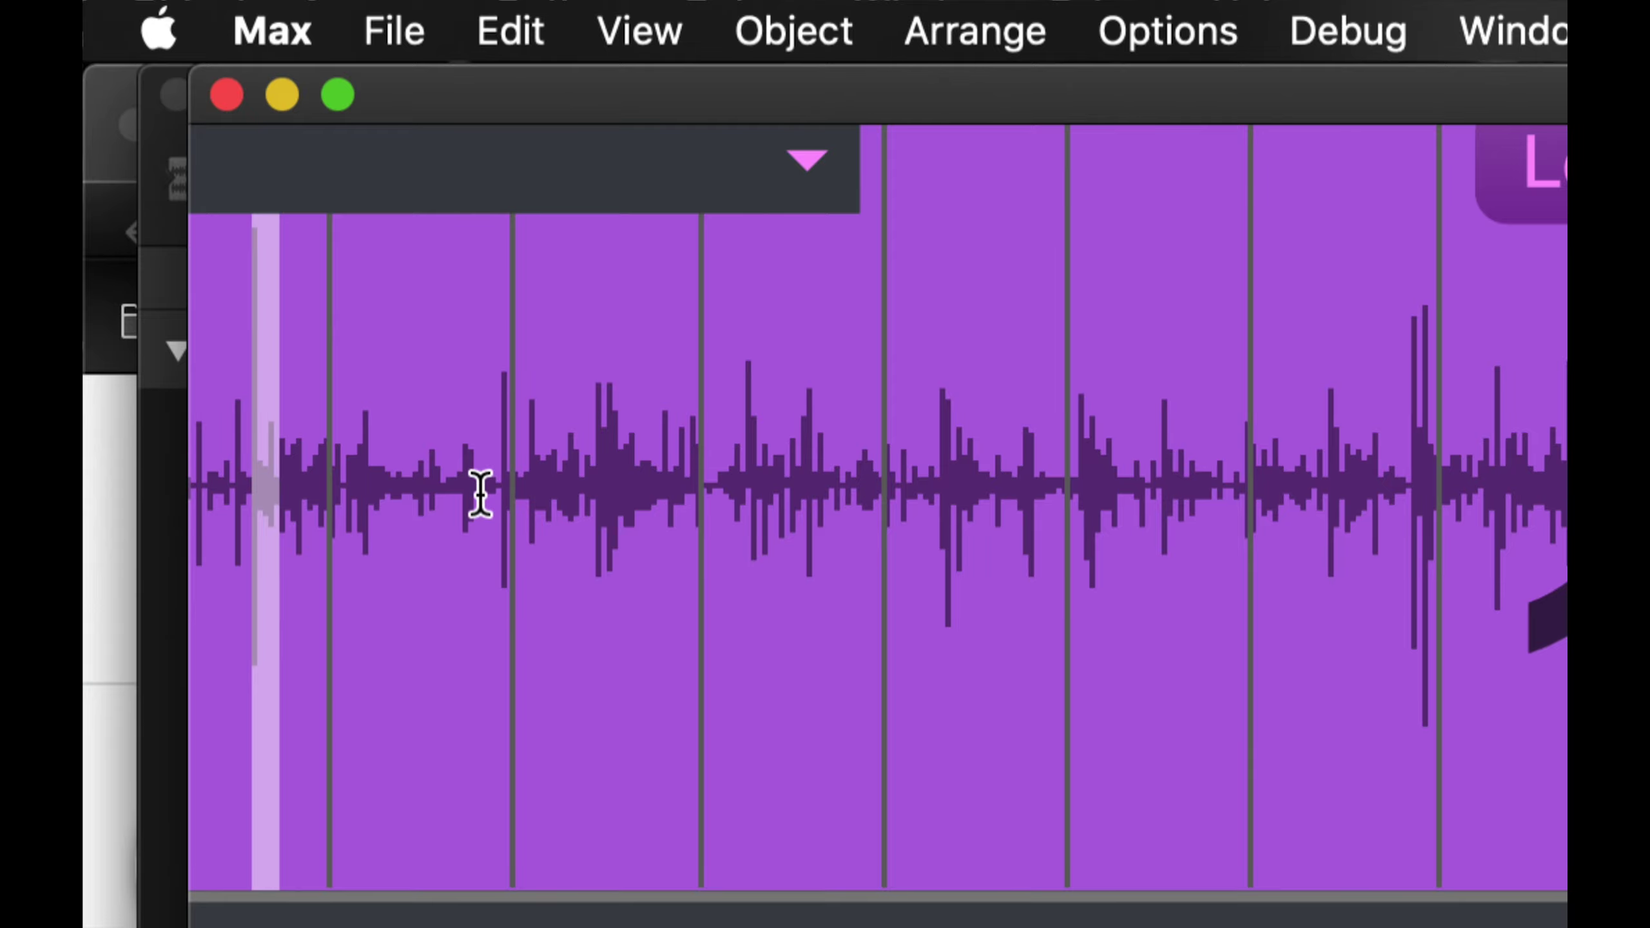
Move granulator 1's selection to a thin slice about 30% into the waveform and bring the whole patch back into view.
{"action": "left_click_drag", "start_coordinate": [481, 490], "coordinate": [497, 497]}
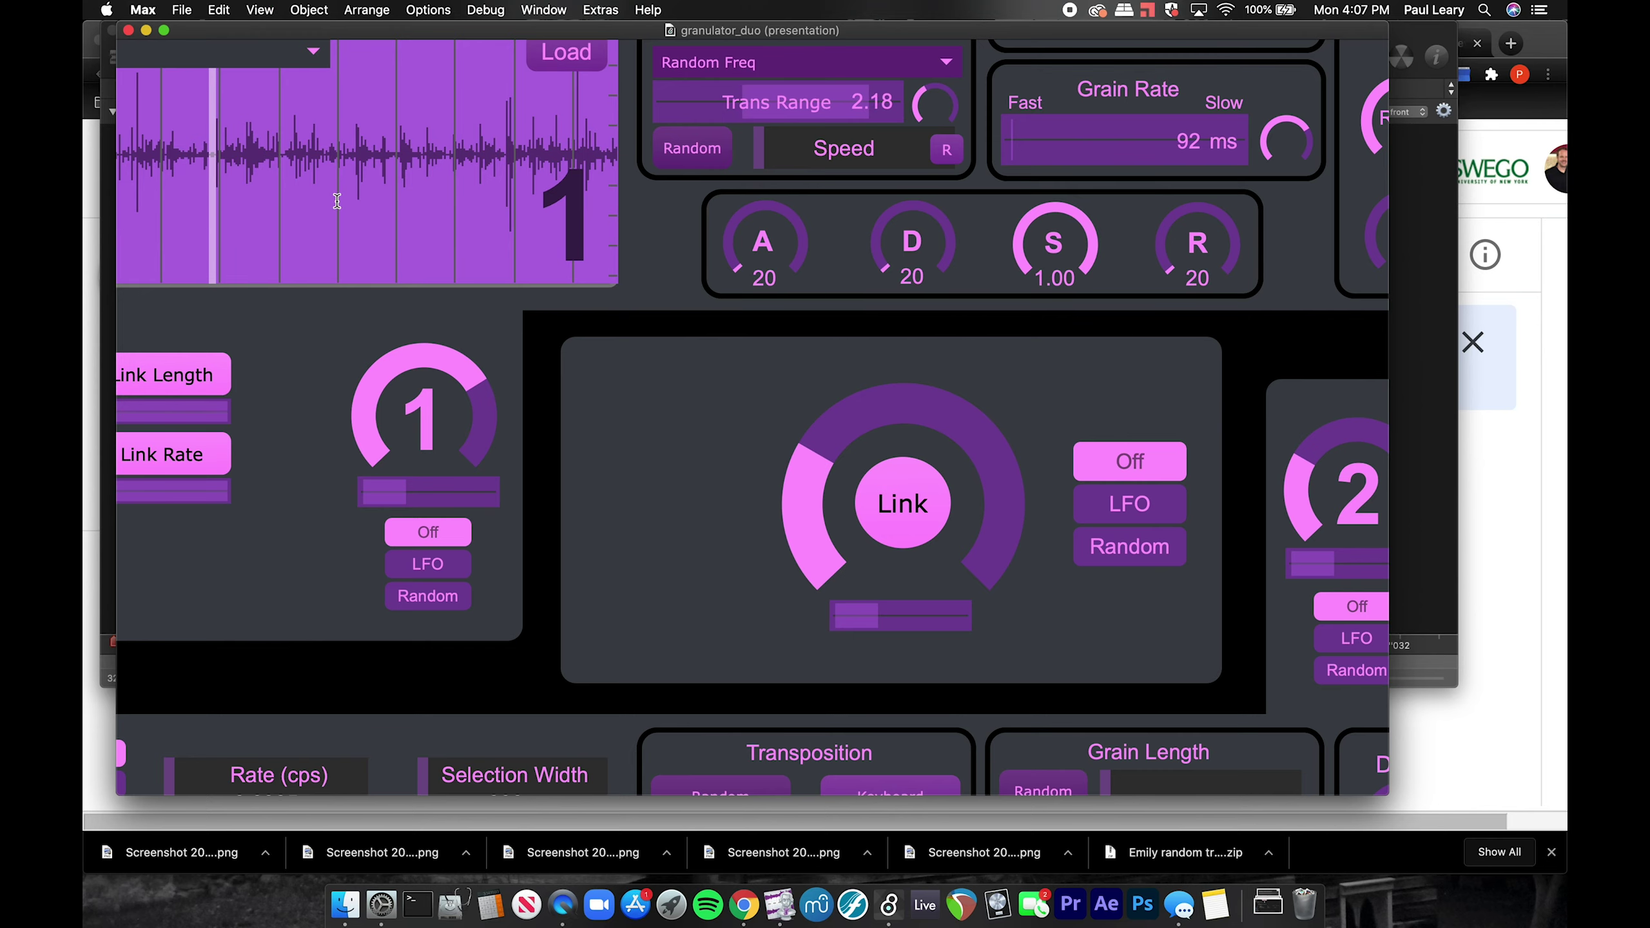
{"action": "key", "text": "super+minus"}
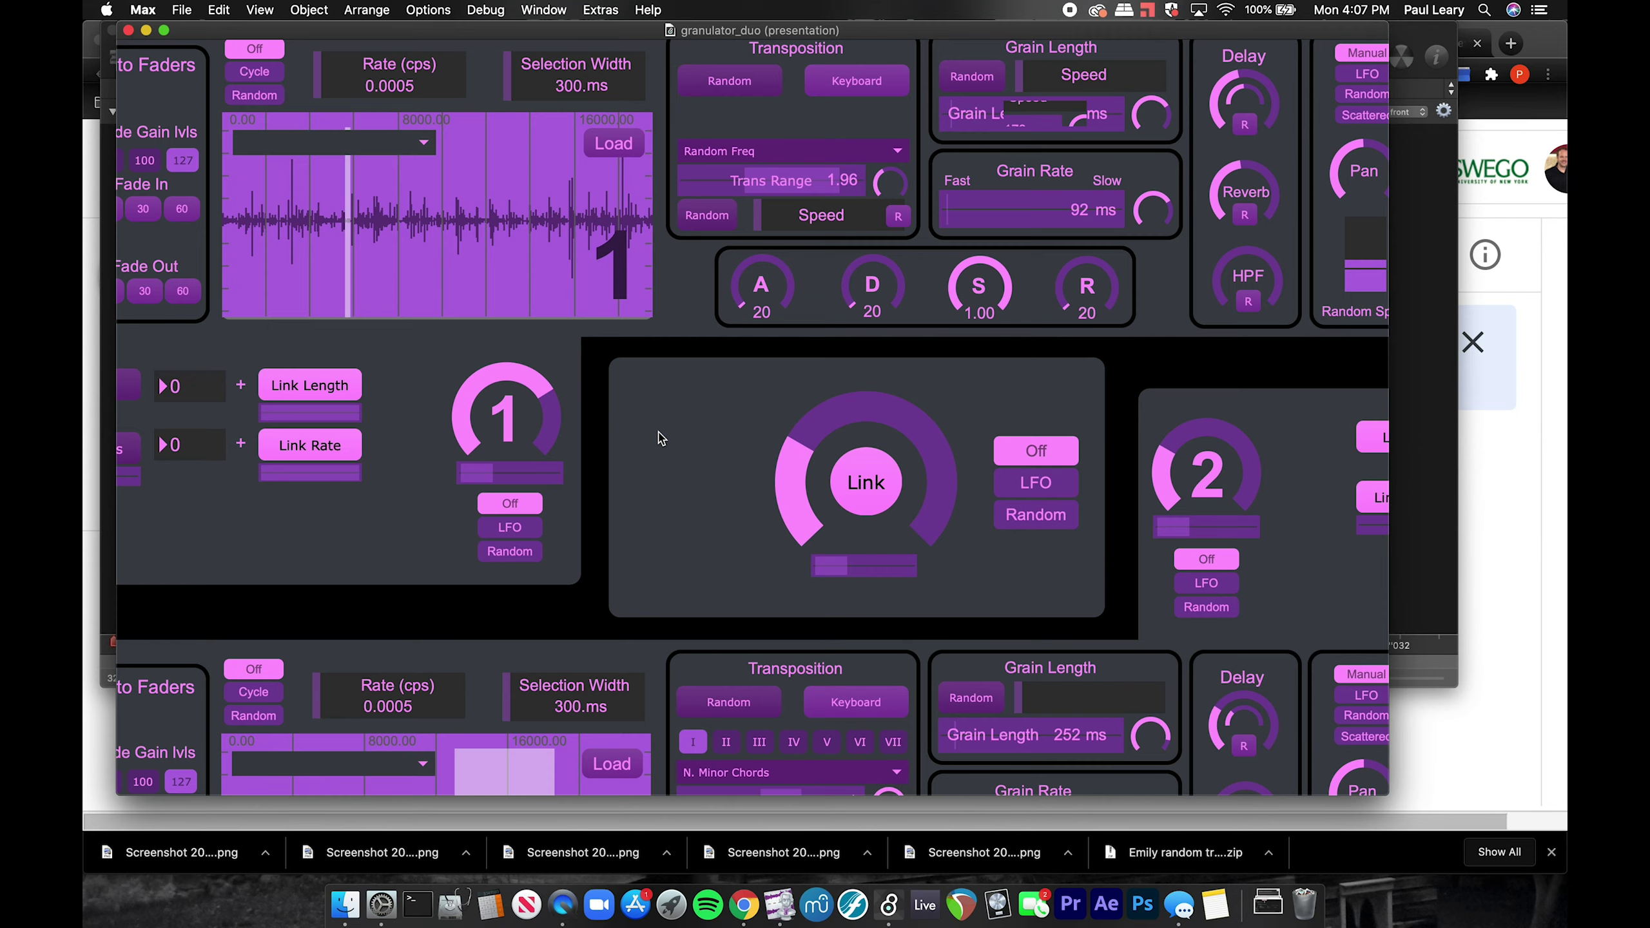
{"action": "key", "text": "super+minus"}
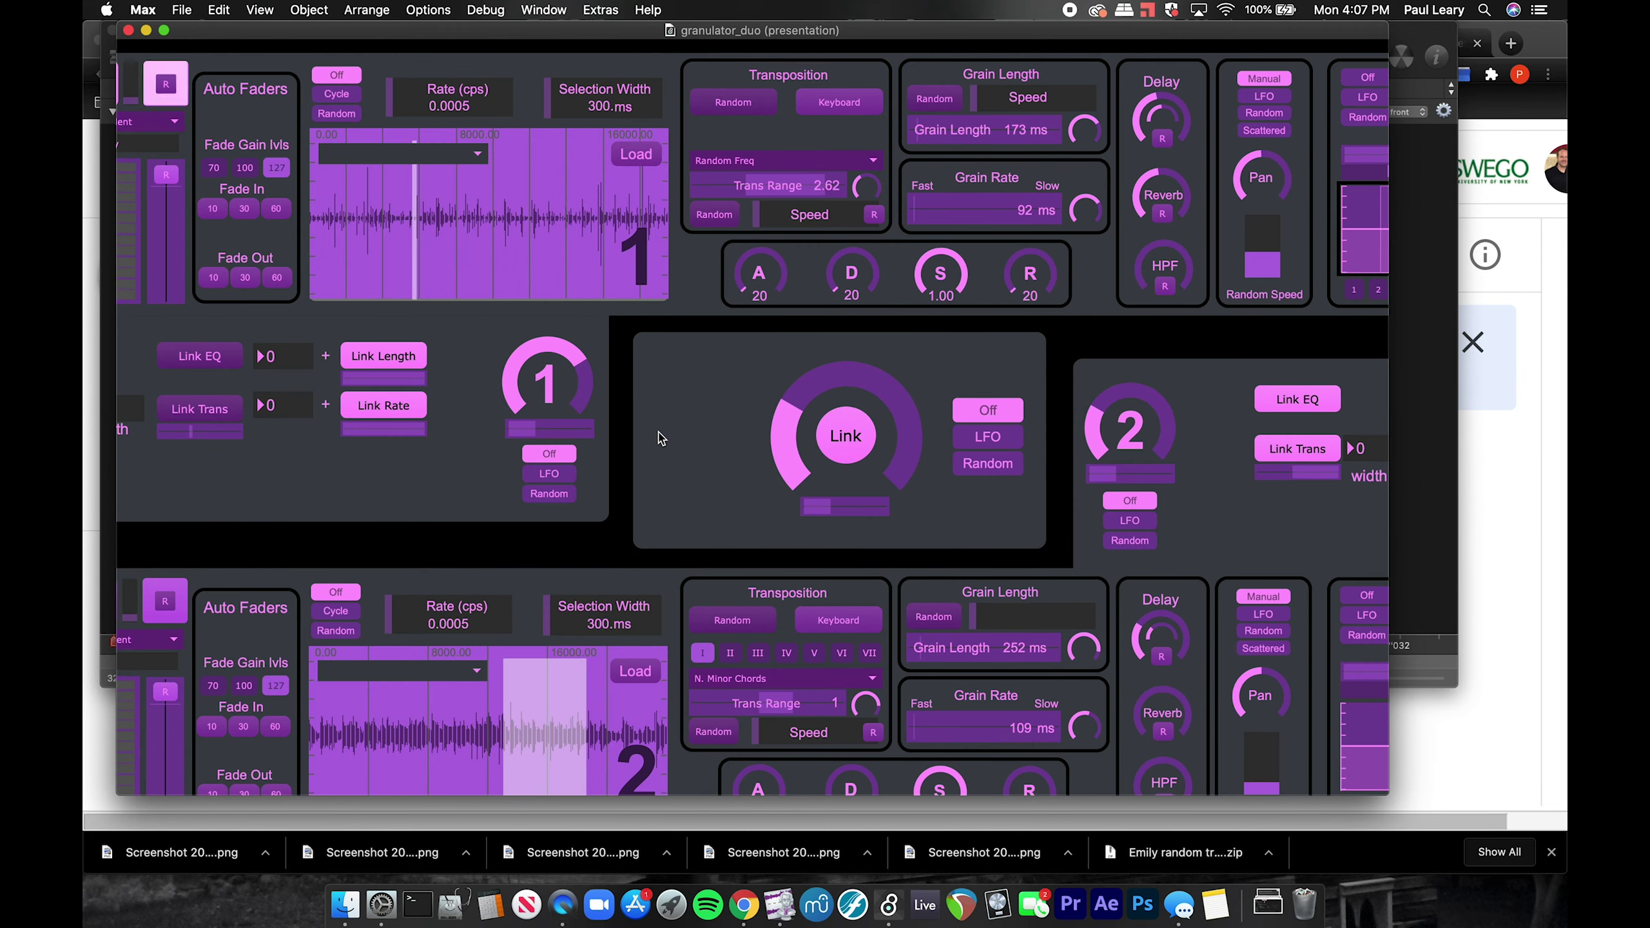
{"action": "key", "text": "super+minus"}
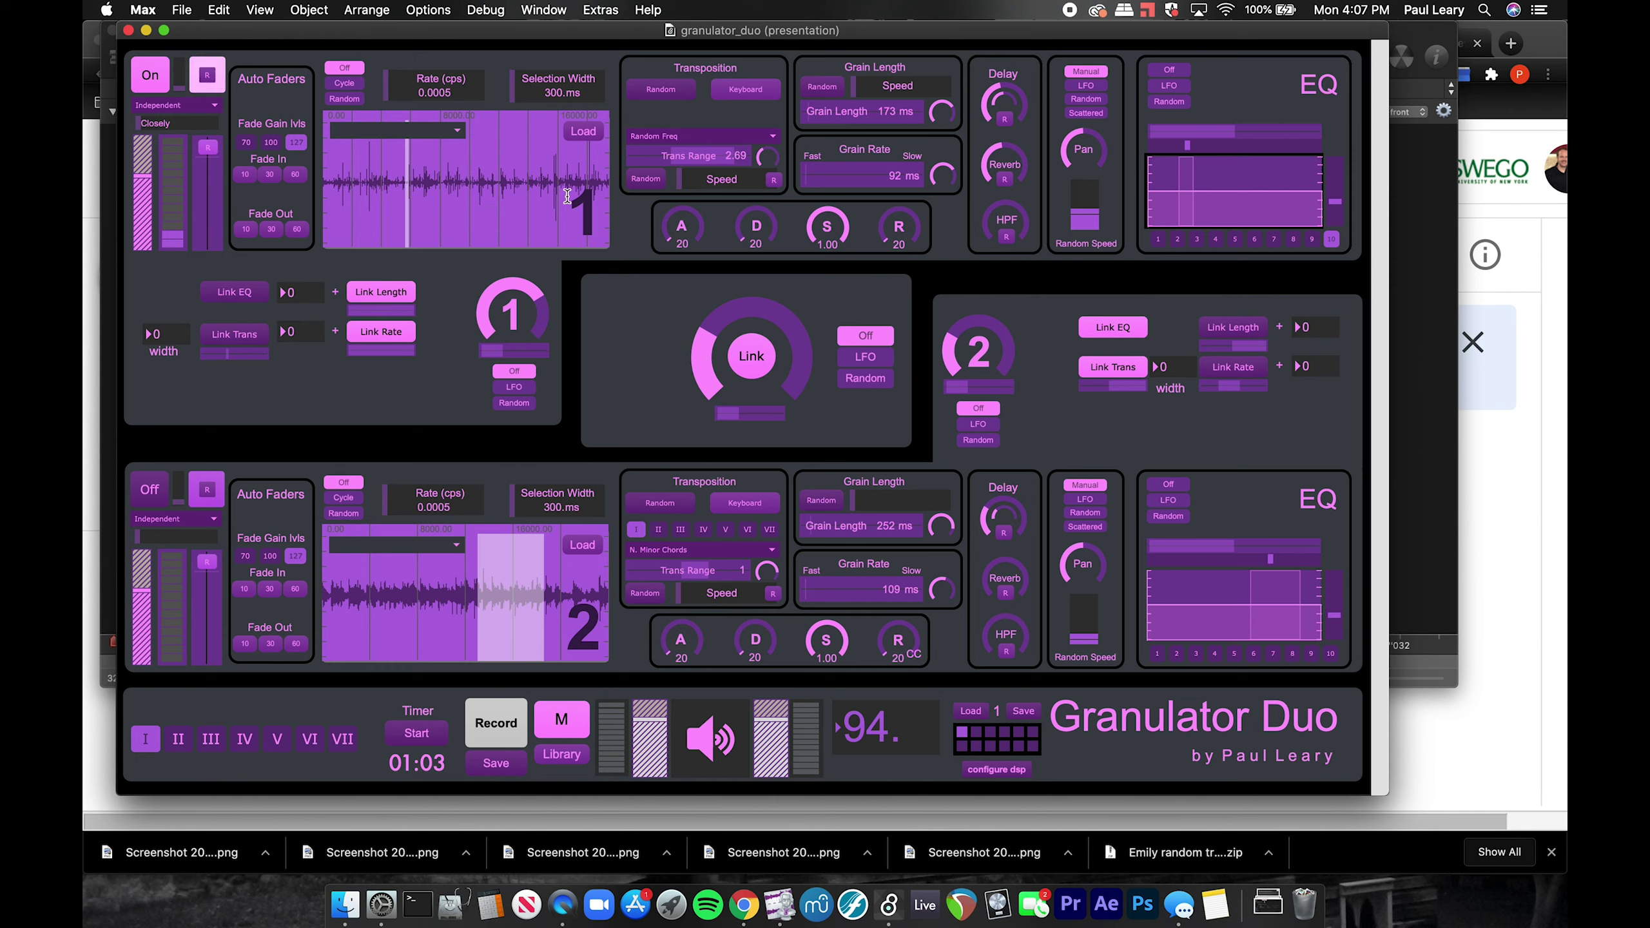
Load fratresDTuned from the Desktop folder in Finder into granulator 1 and return to the patch.
{"action": "key", "text": "super+Tab"}
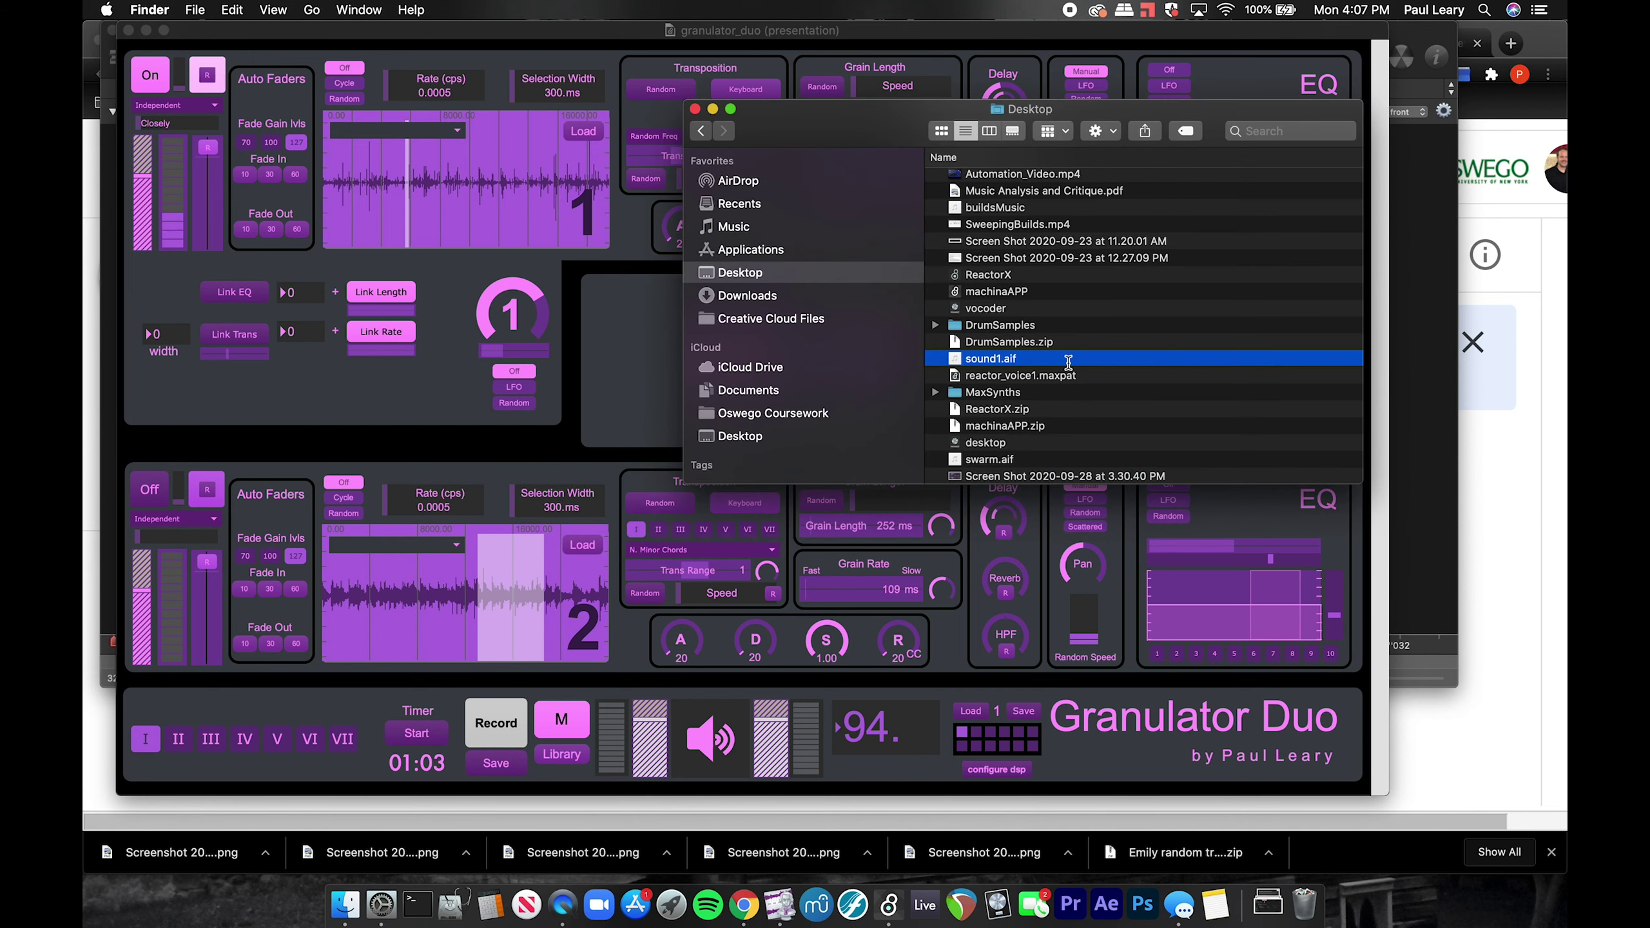
{"action": "scroll", "coordinate": [1012, 294], "scroll_direction": "up", "scroll_amount": 5}
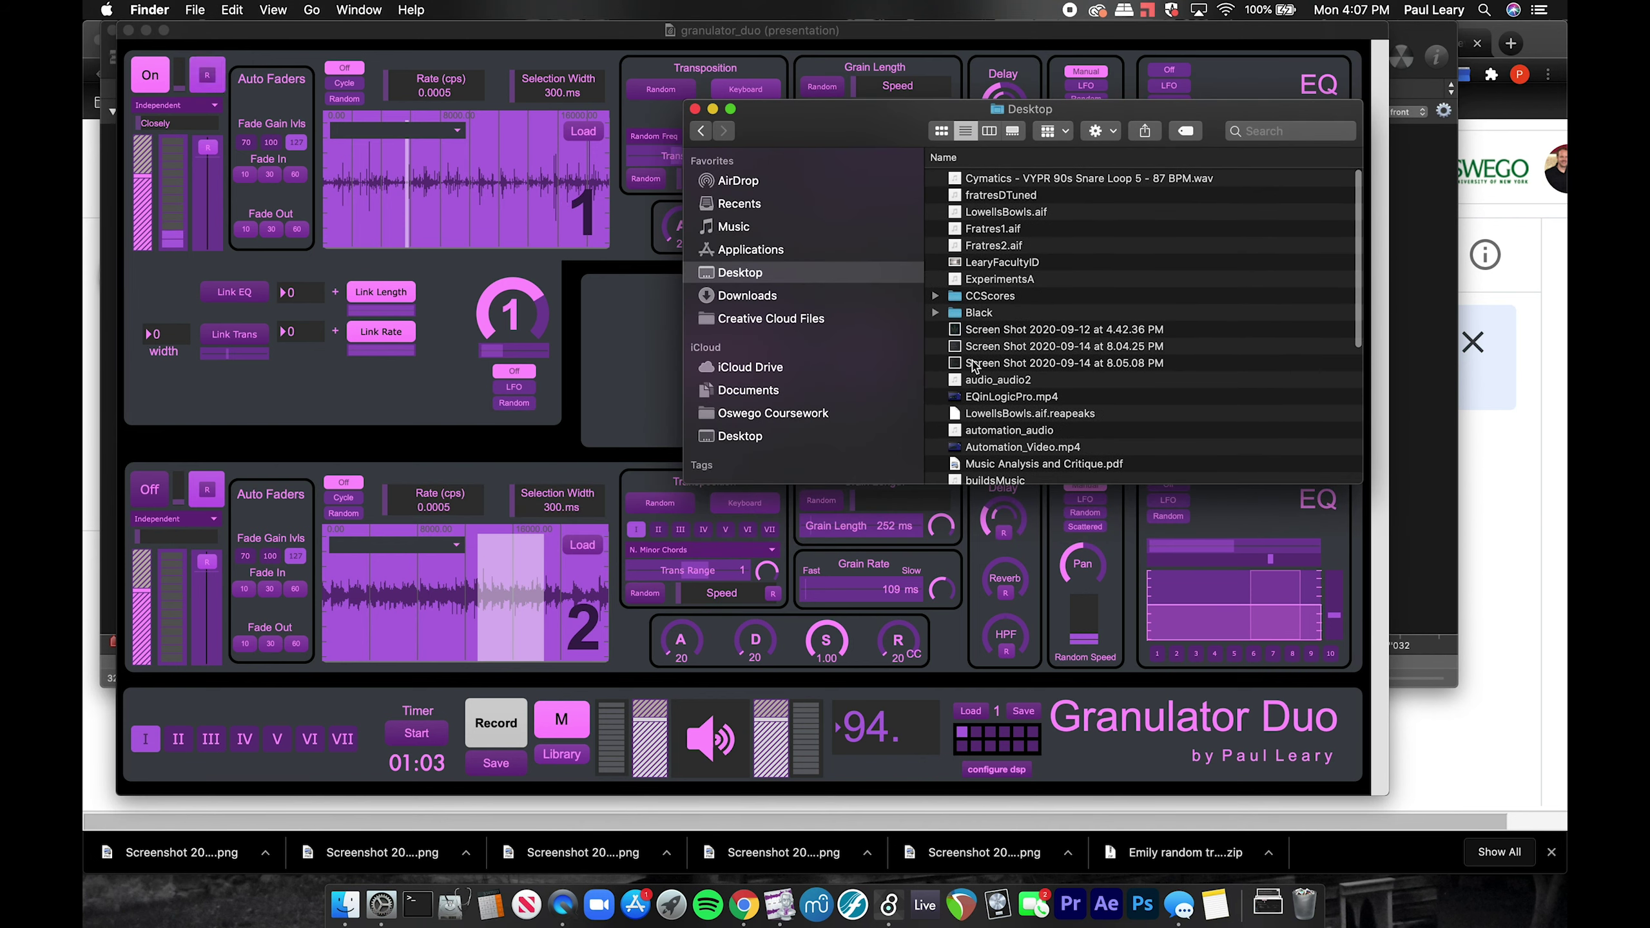
{"action": "left_click", "coordinate": [986, 198]}
{"action": "left_click_drag", "start_coordinate": [959, 197], "coordinate": [394, 190]}
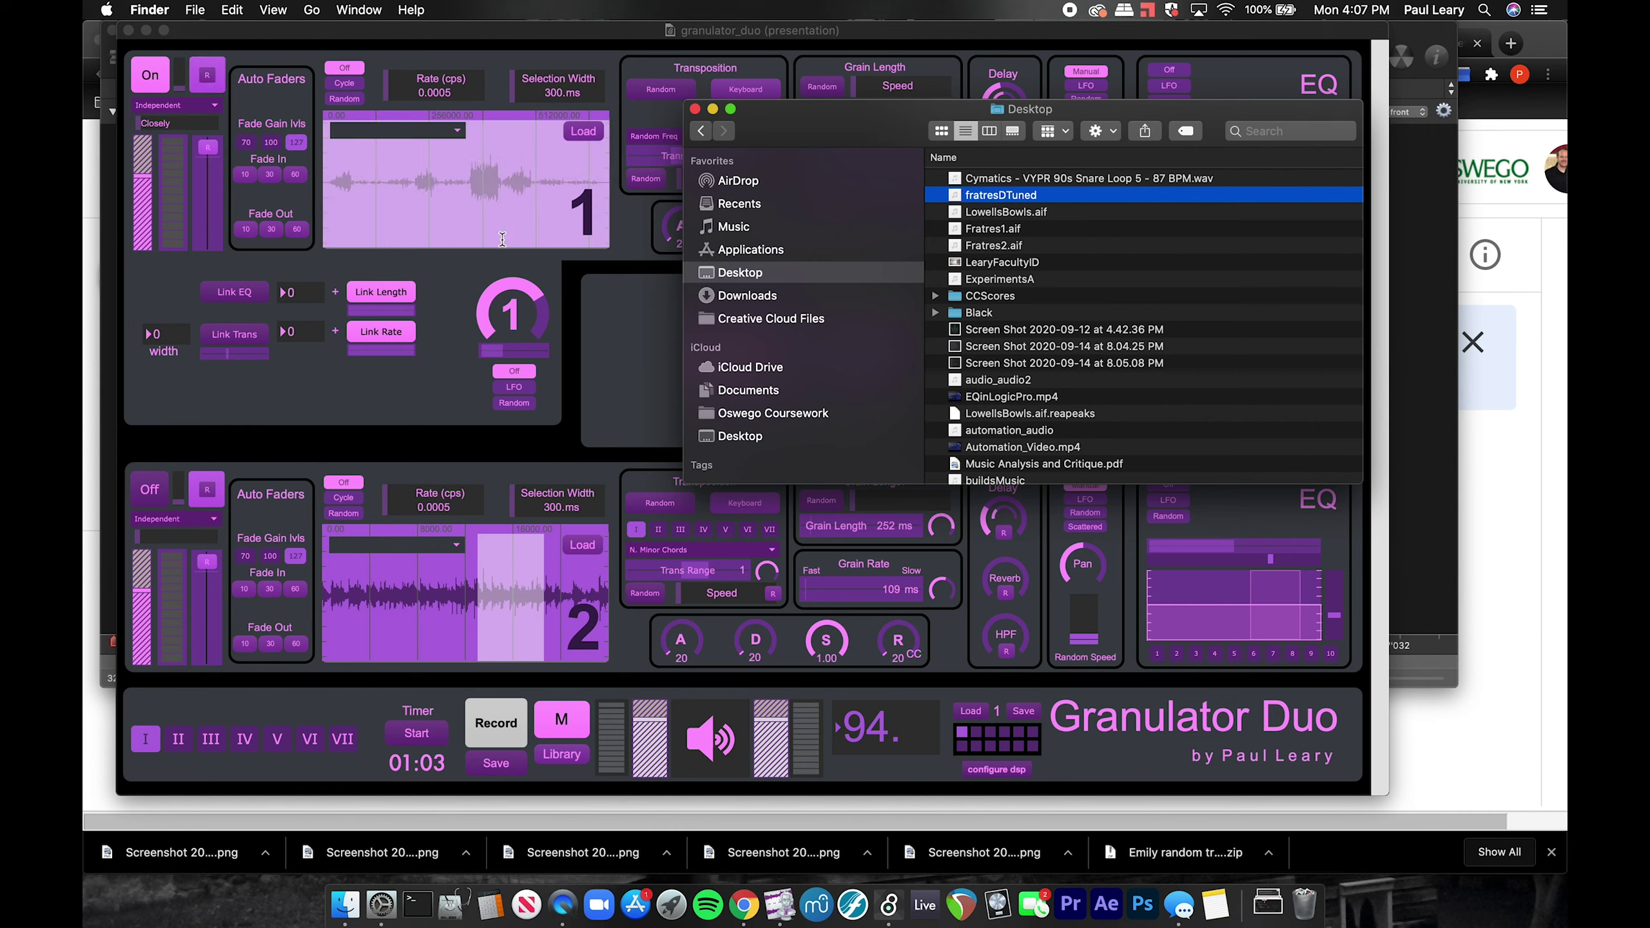
{"action": "left_click", "coordinate": [522, 223]}
Select a narrow band about four-fifths into granulator 1's waveform, reselect the loud burst just past halfway, and mute the output.
{"action": "mouse_move", "coordinate": [548, 189]}
{"action": "left_mouse_down"}
{"action": "mouse_move", "coordinate": [610, 186]}
{"action": "mouse_move", "coordinate": [570, 185]}
{"action": "left_mouse_up"}
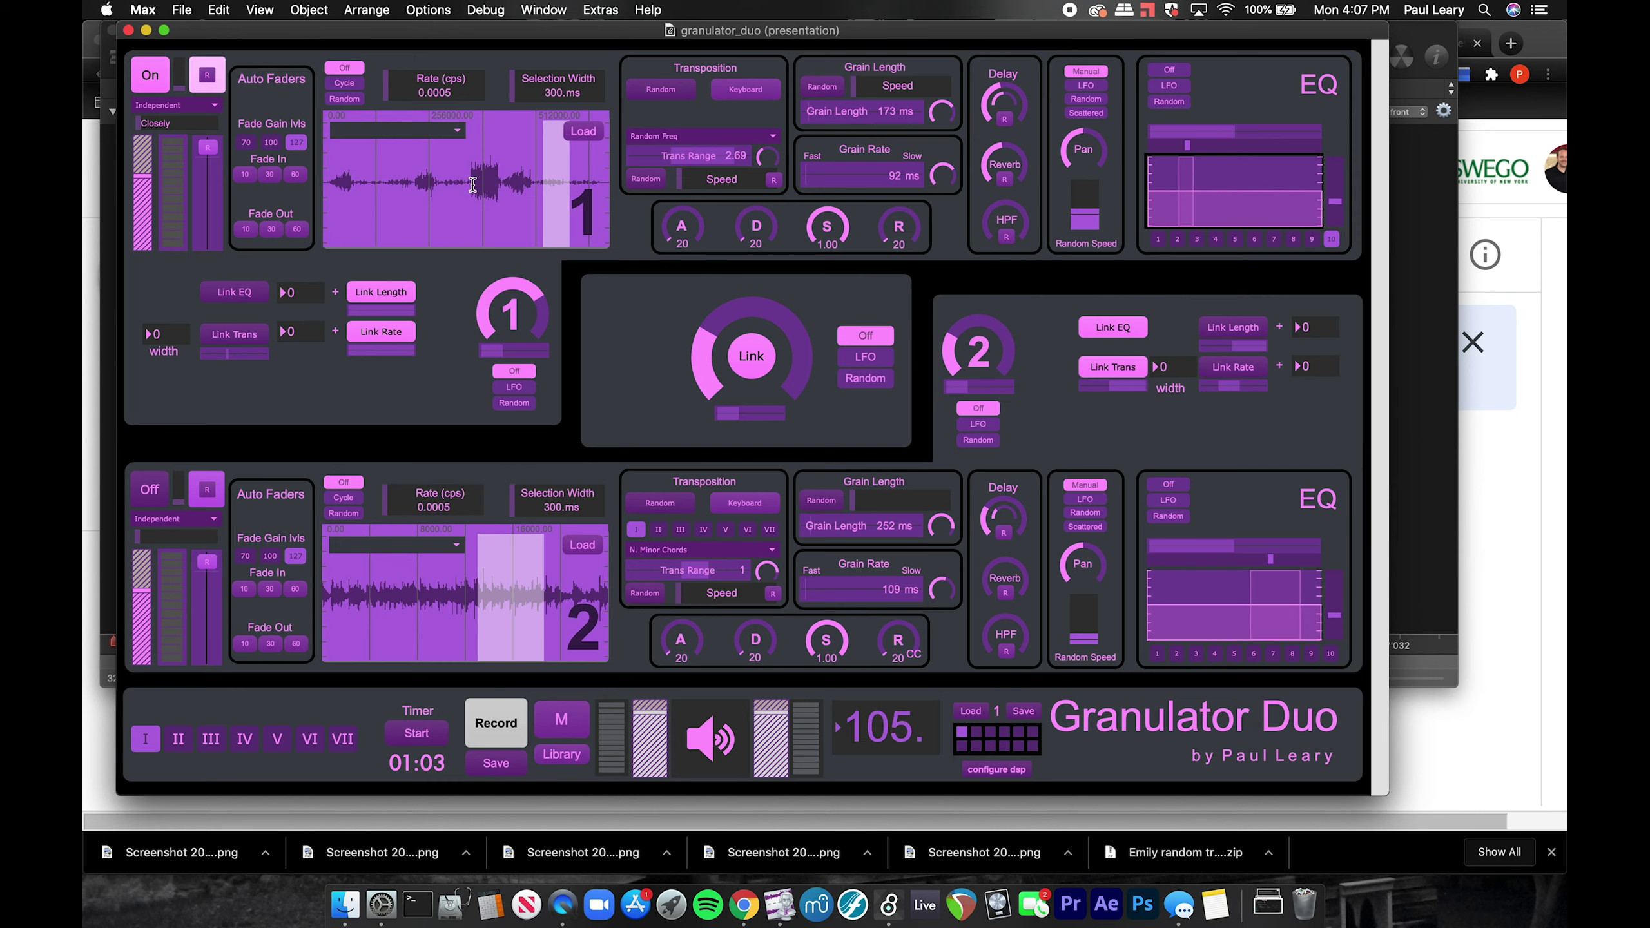
{"action": "left_click_drag", "start_coordinate": [472, 185], "coordinate": [490, 186]}
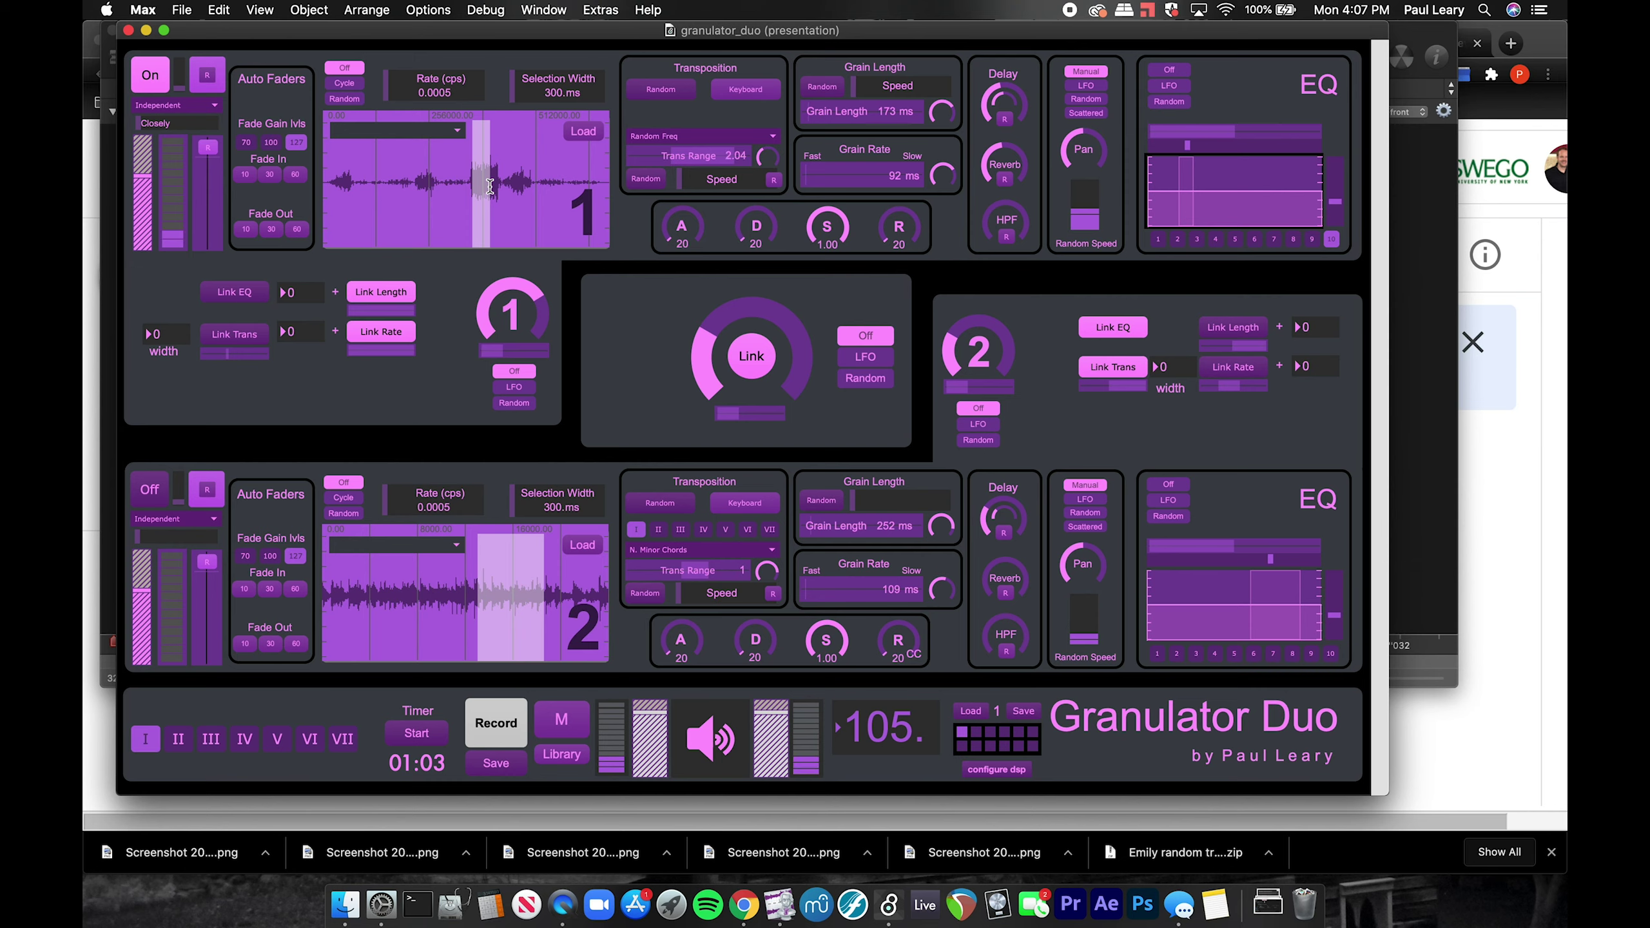
{"action": "key", "text": "m"}
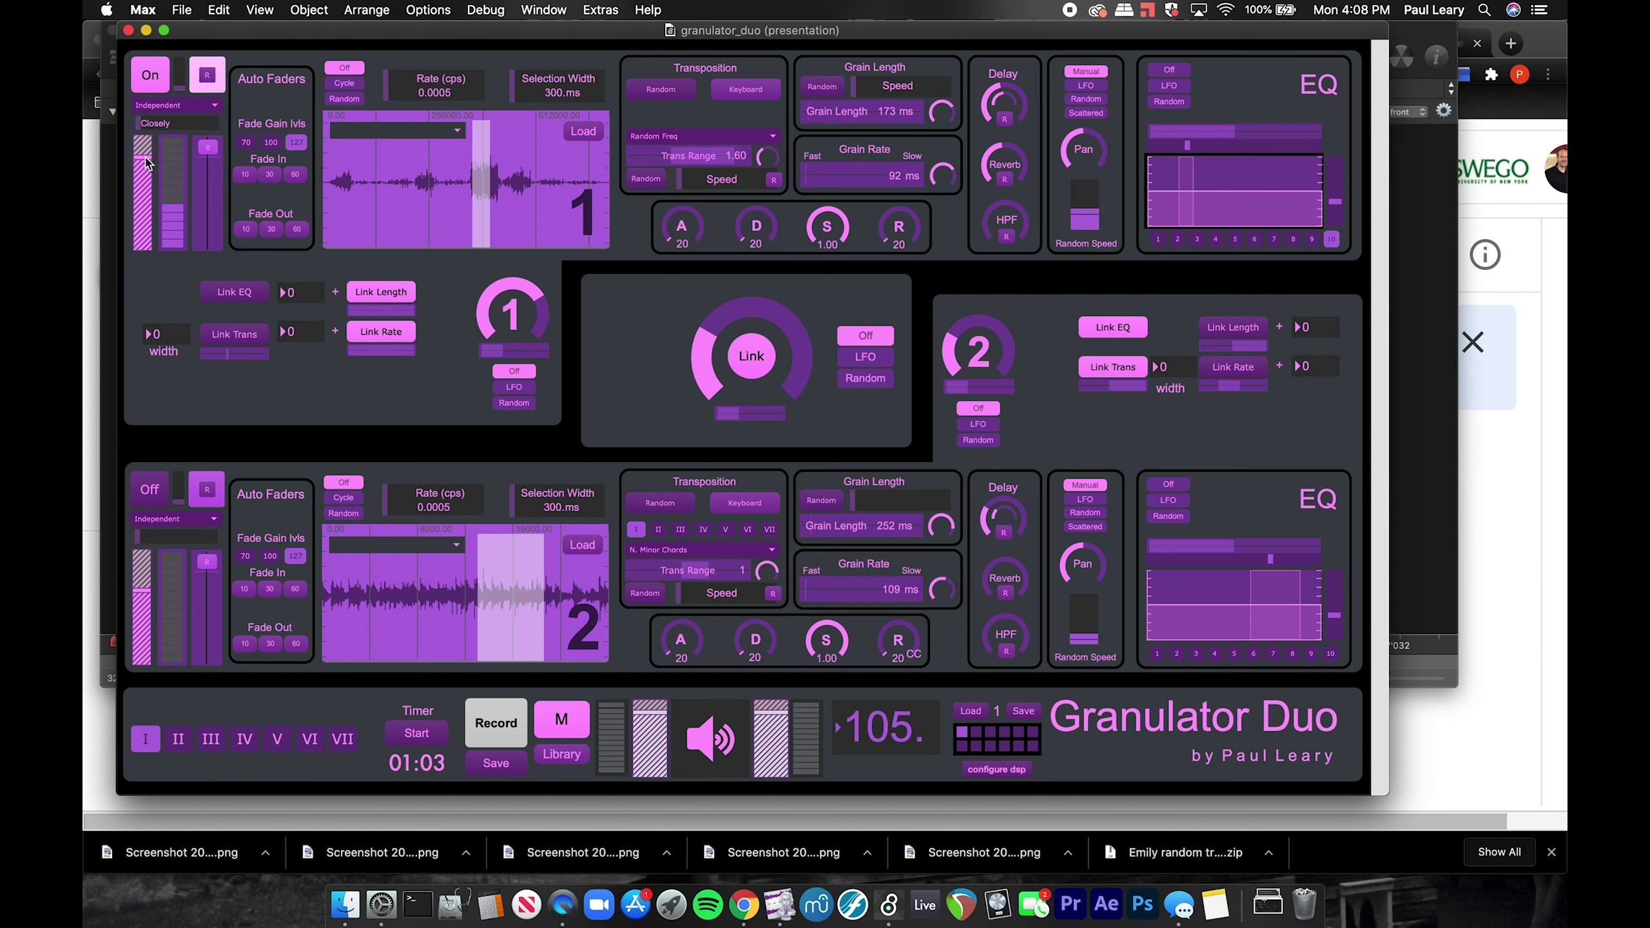
Unmute the output and try several positions in granulator 1's waveform, ending with a selection from about 30% to the end.
{"action": "left_click_drag", "start_coordinate": [538, 190], "coordinate": [572, 186]}
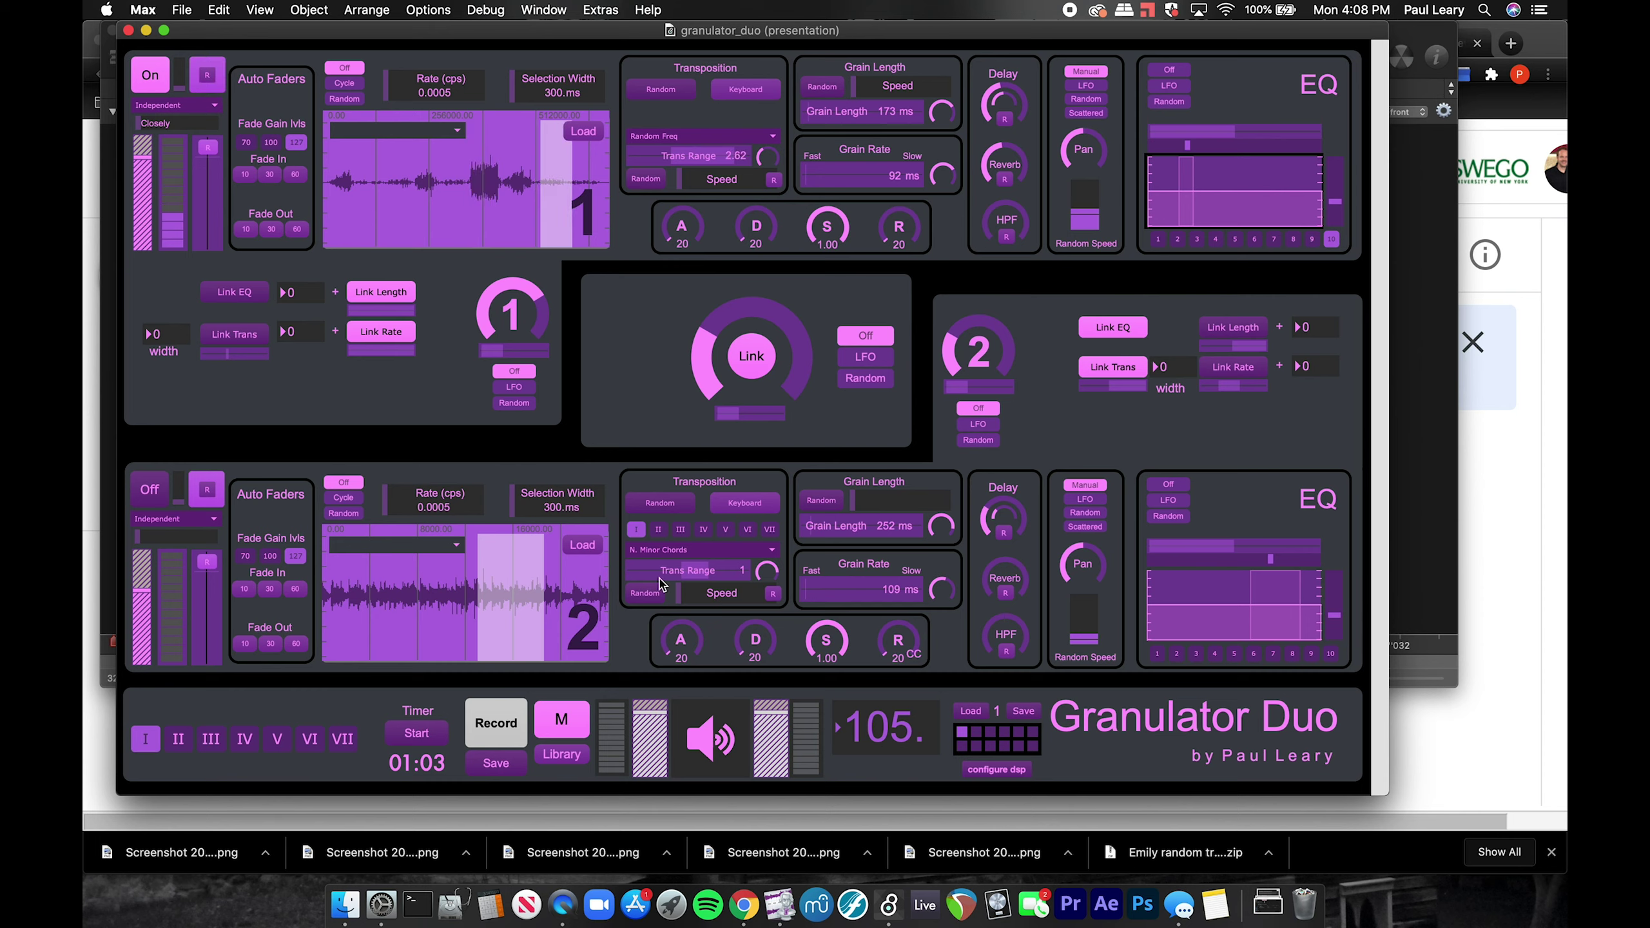
{"action": "left_click", "coordinate": [574, 717]}
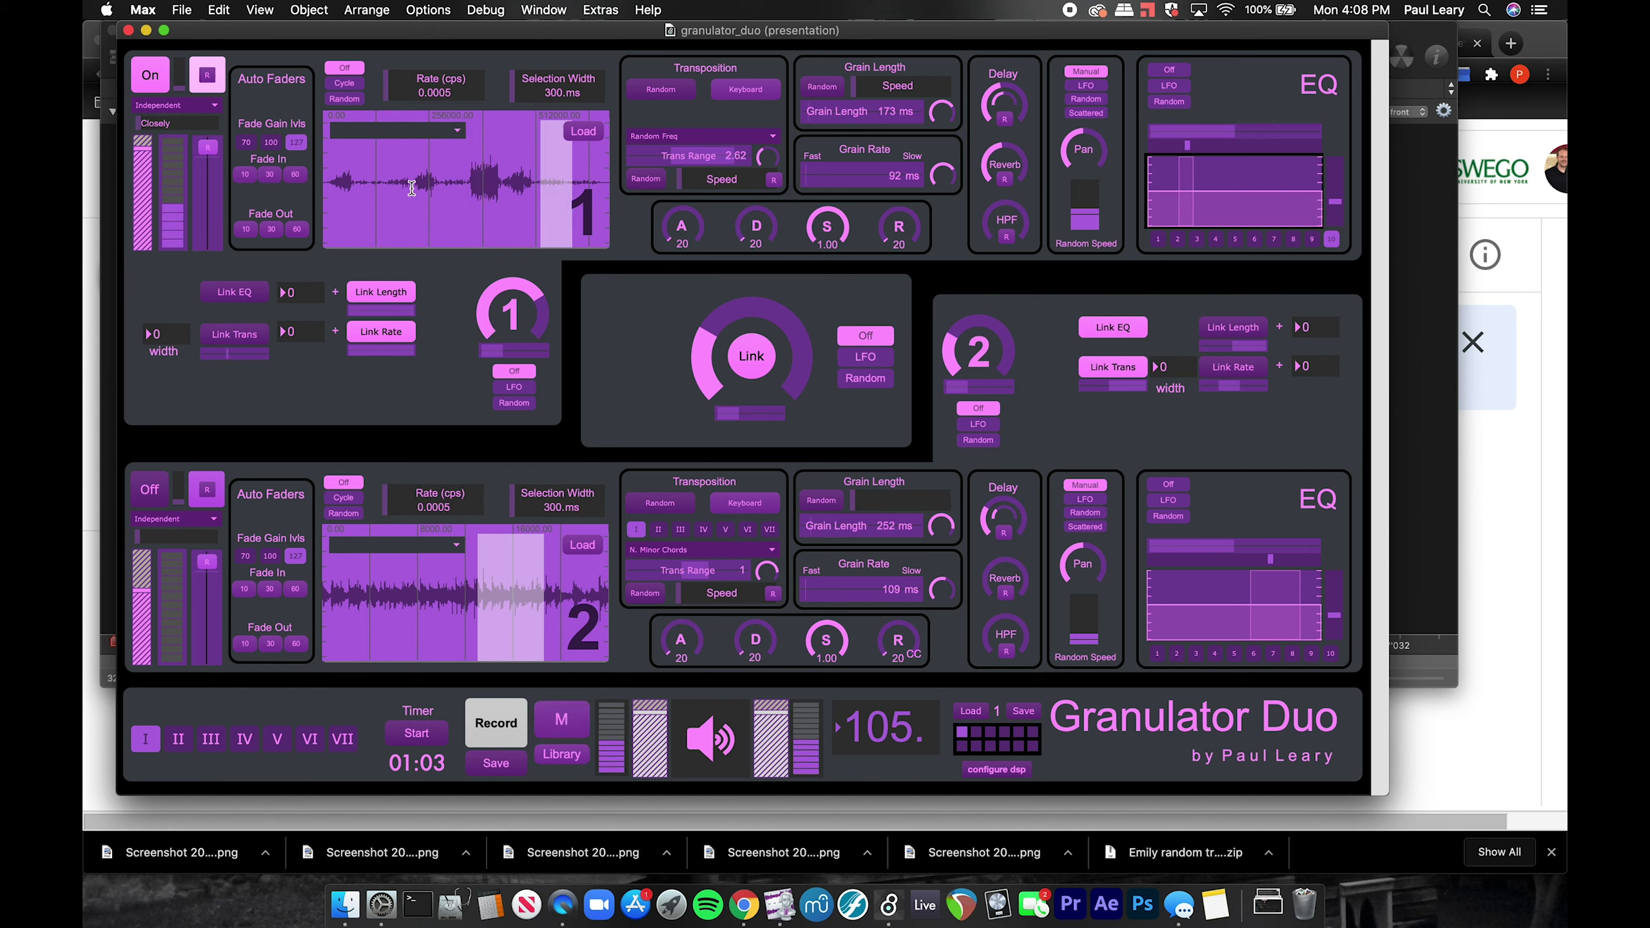
{"action": "left_click", "coordinate": [483, 186]}
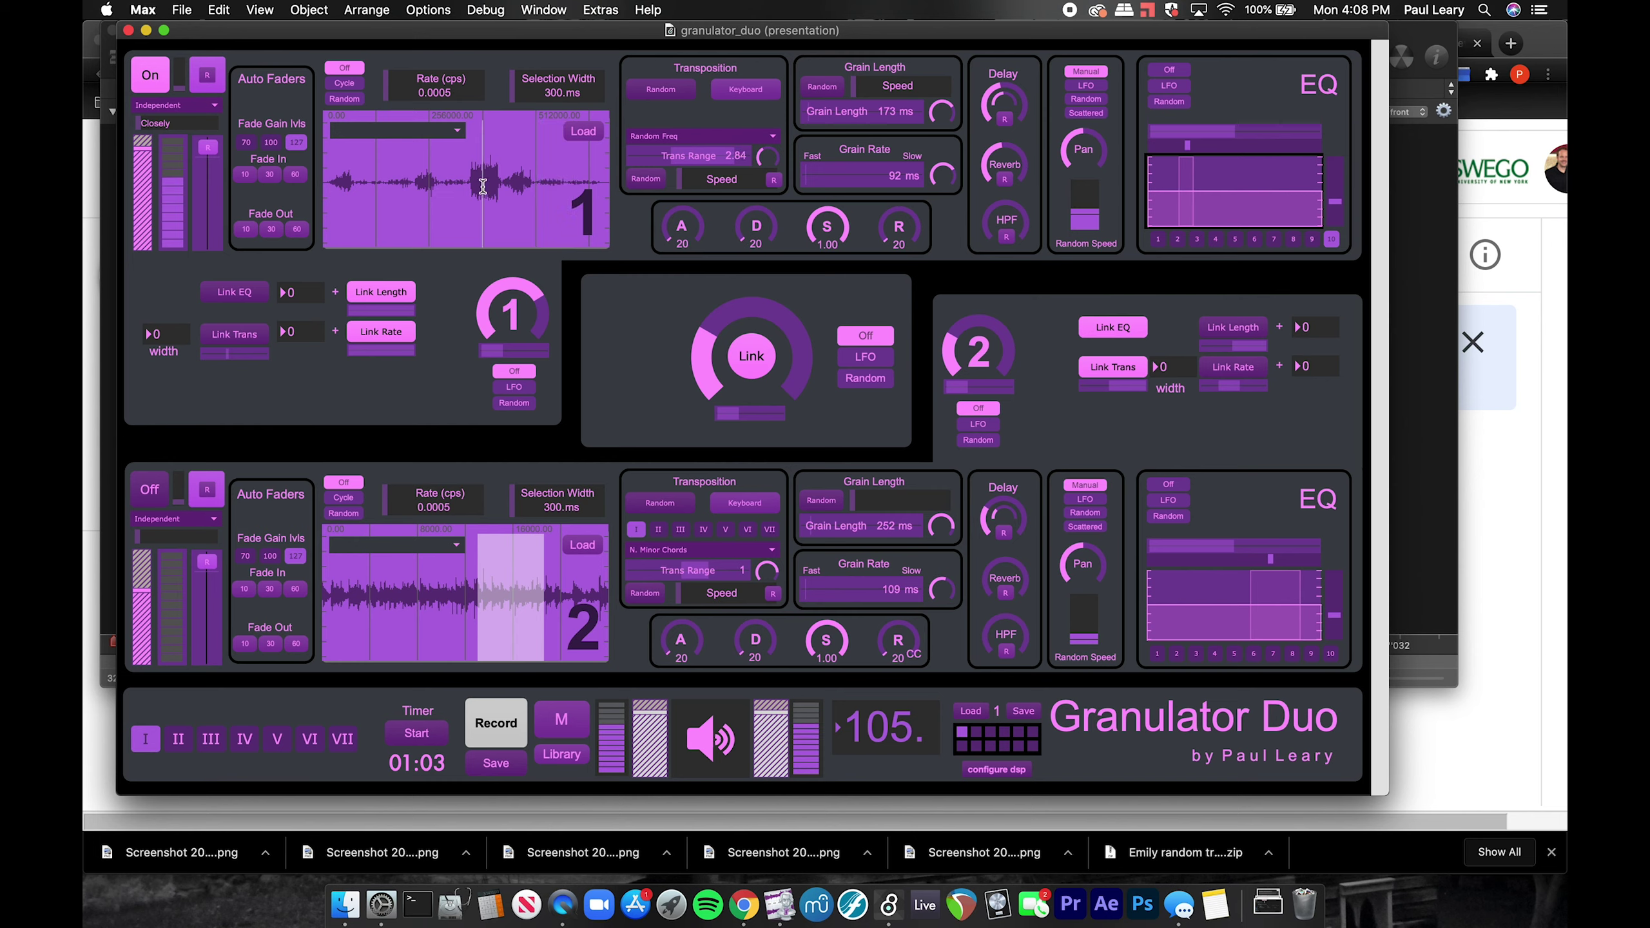
{"action": "left_click", "coordinate": [531, 172]}
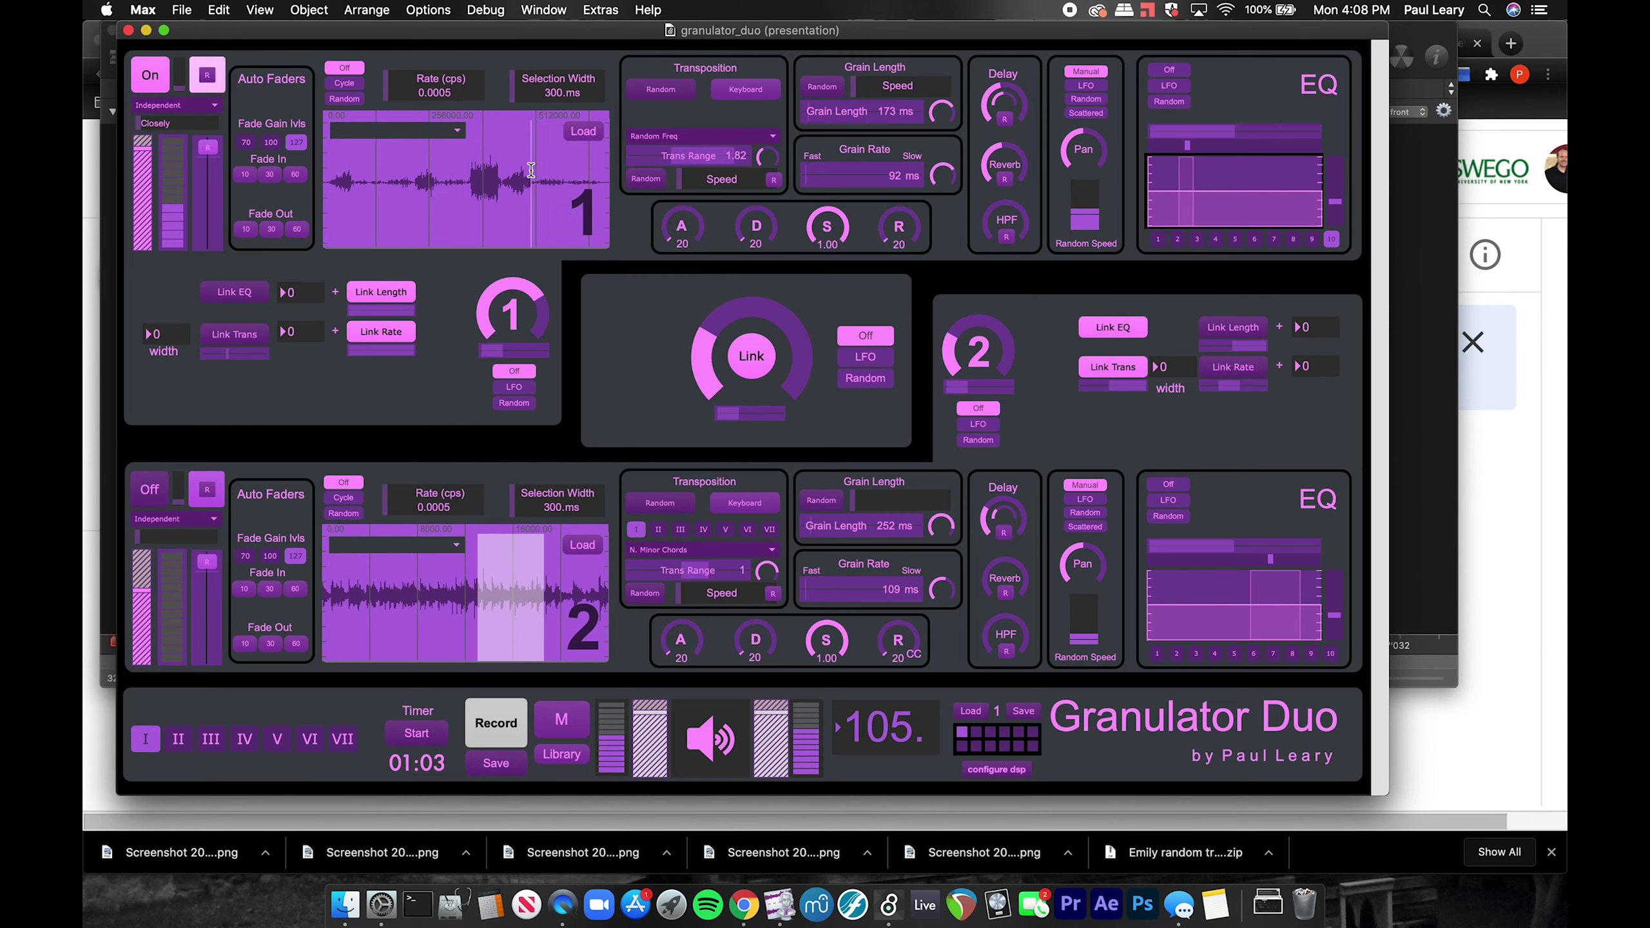
{"action": "left_click_drag", "start_coordinate": [508, 182], "coordinate": [587, 185]}
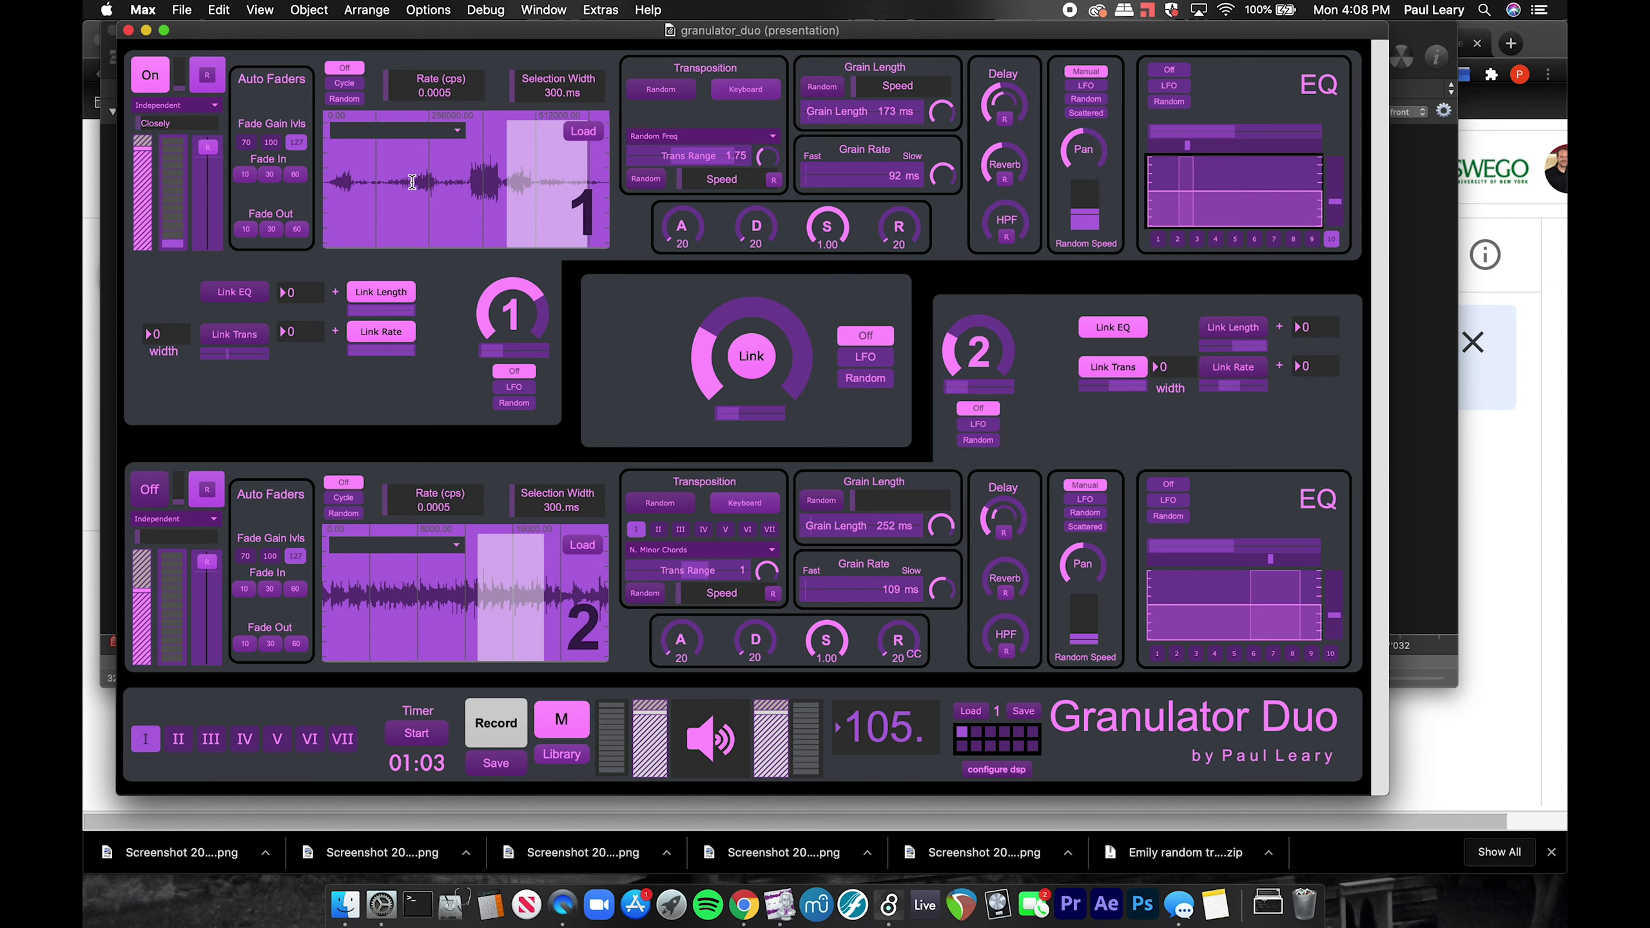
{"action": "left_click_drag", "start_coordinate": [412, 182], "coordinate": [495, 185]}
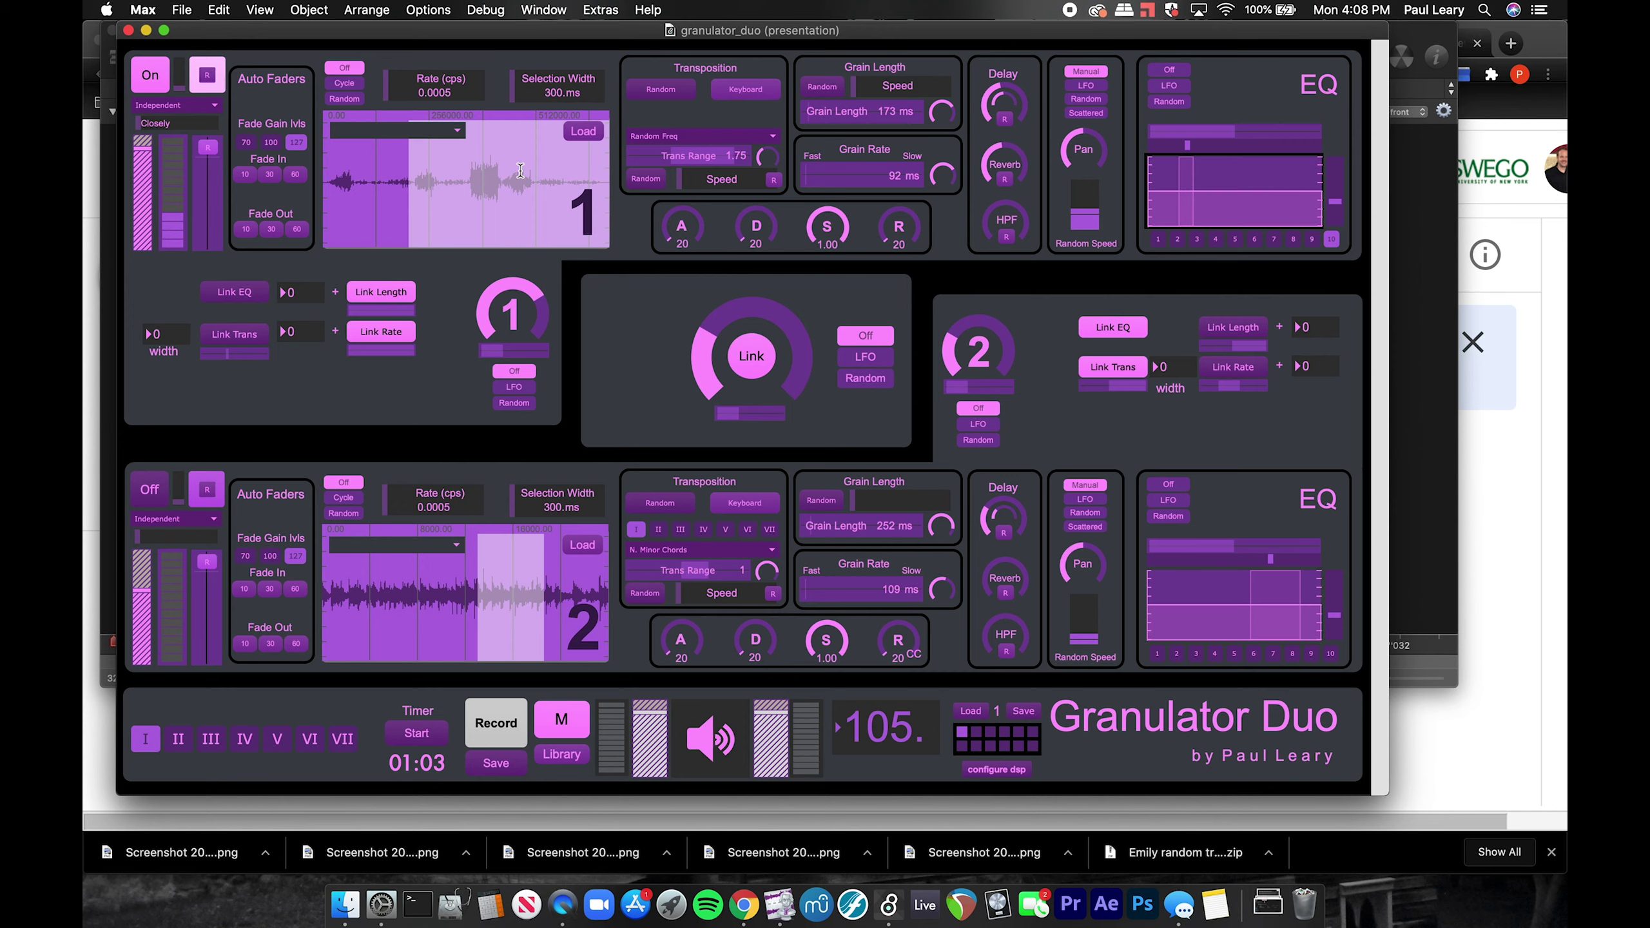
Set granulator 1's pan mode to Scattered and its attack to 10.
{"action": "left_click", "coordinate": [1085, 113]}
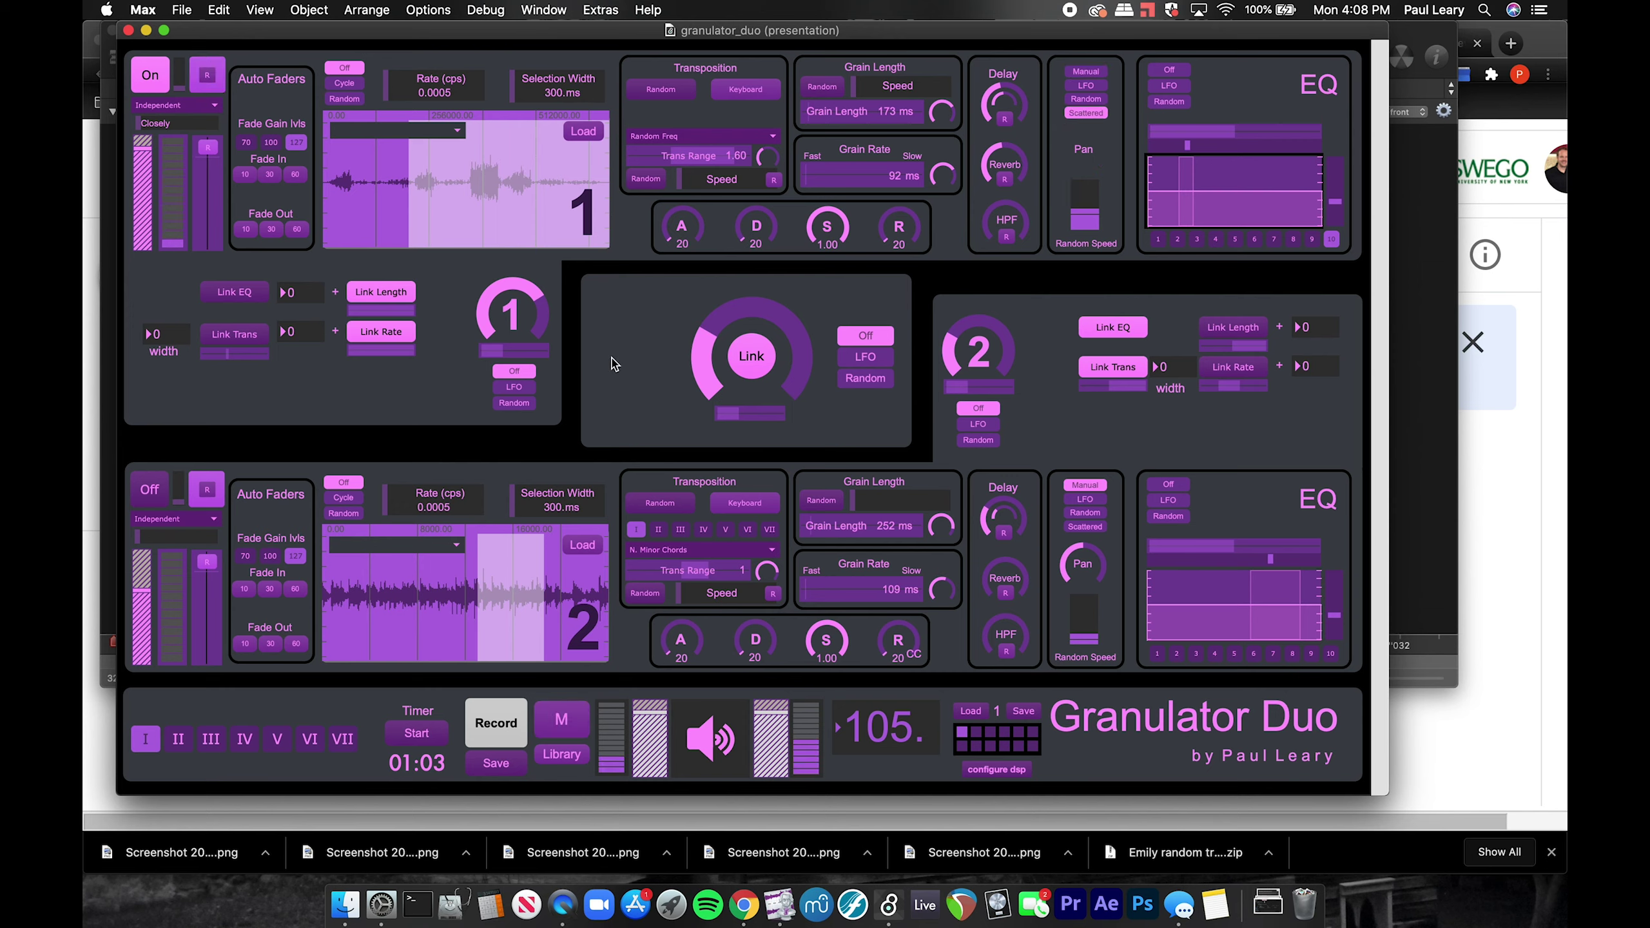
{"action": "left_click_drag", "start_coordinate": [681, 227], "coordinate": [681, 243]}
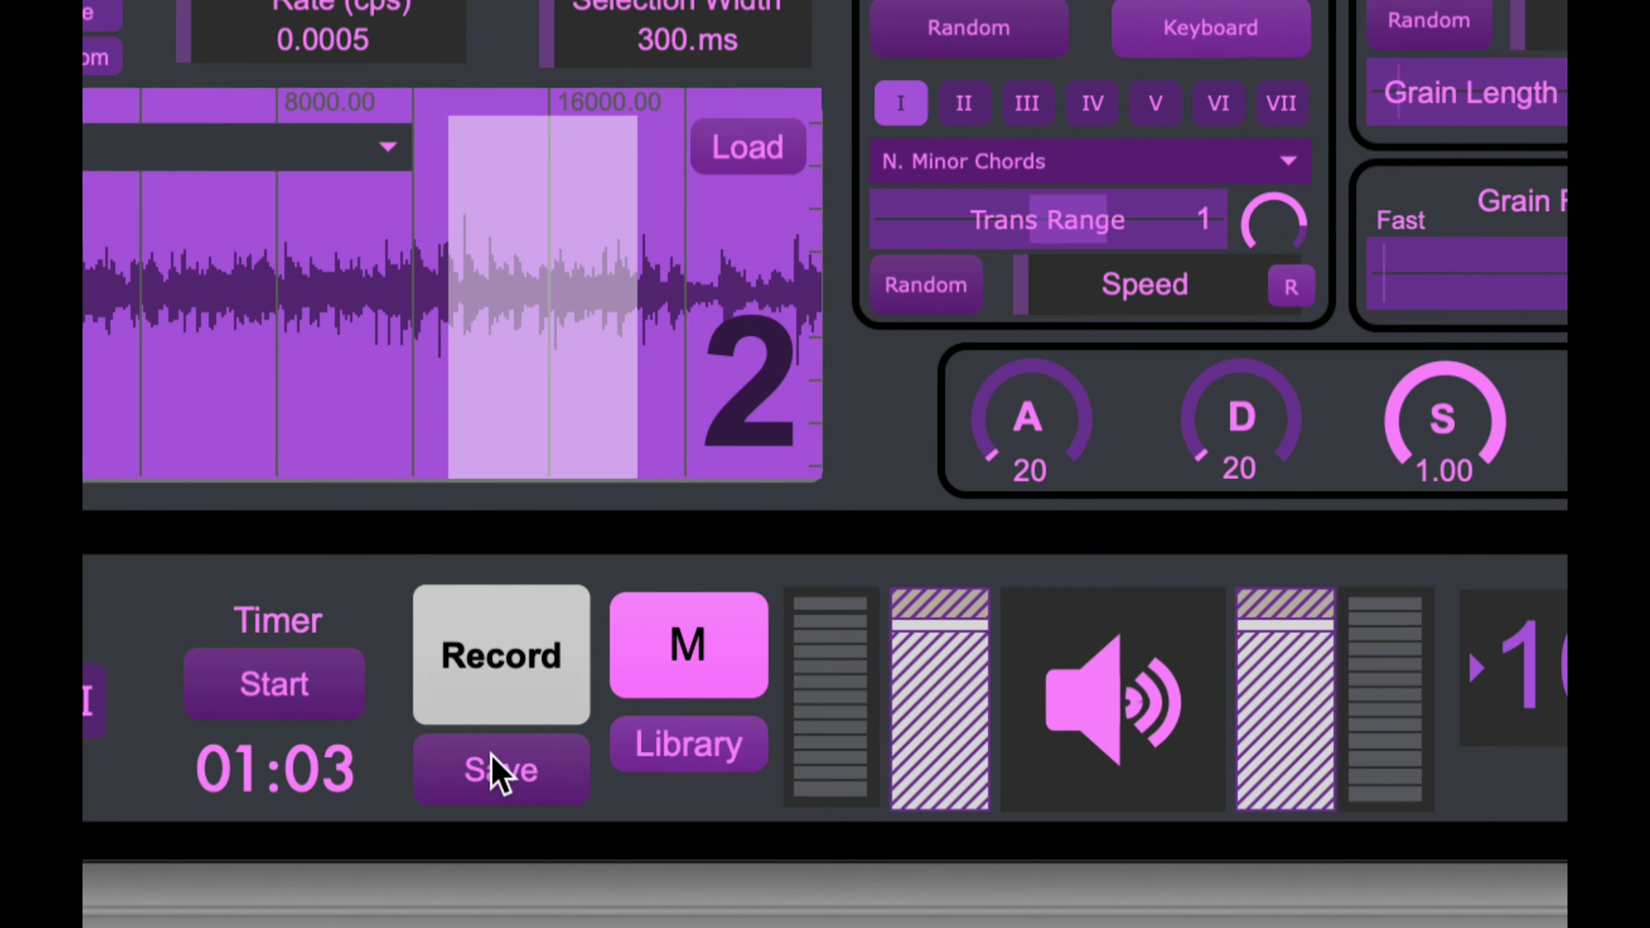
Use the Record control and save the recording to the Desktop as an AIFF audio file named recording1.
{"action": "left_click", "coordinate": [506, 699]}
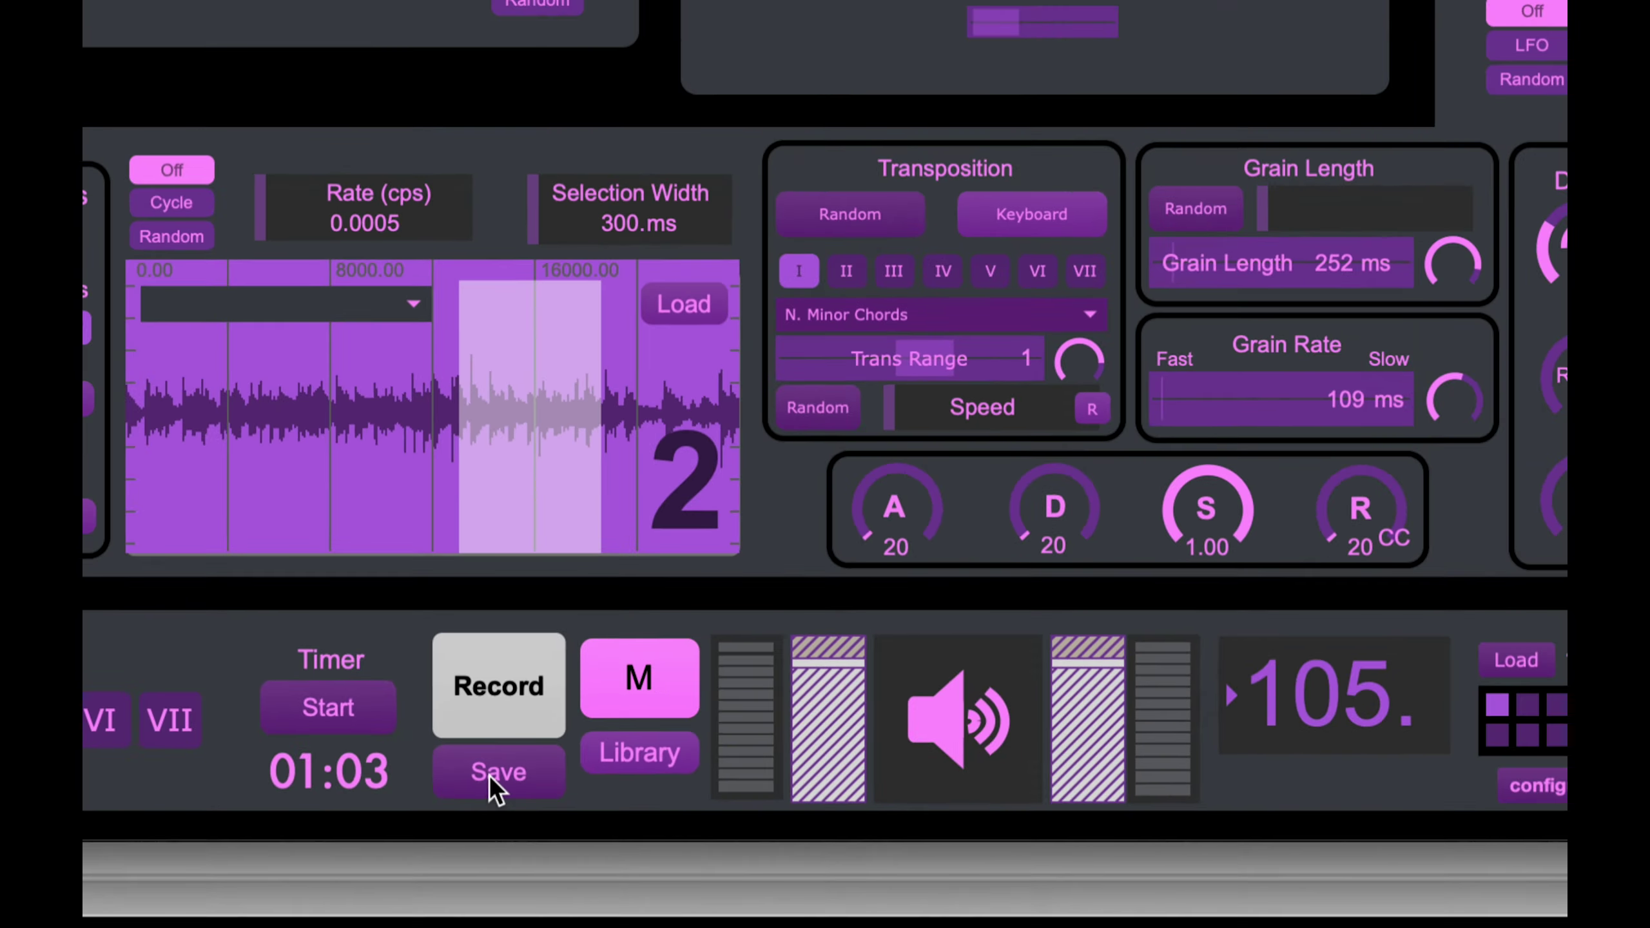
{"action": "left_click", "coordinate": [492, 772]}
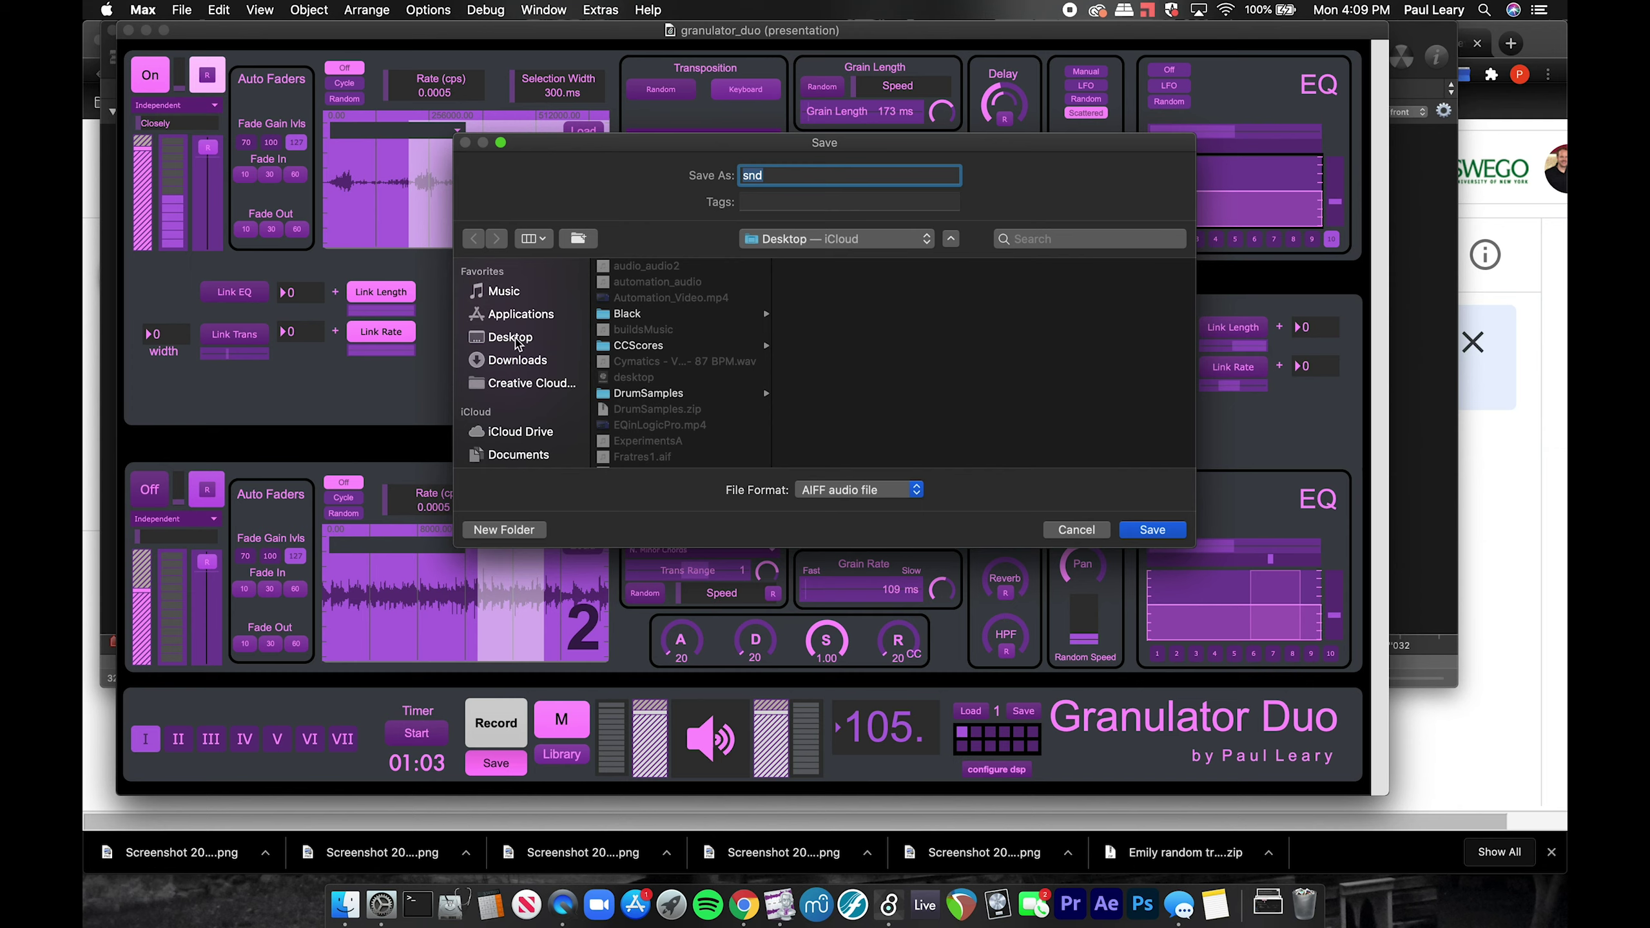
{"action": "left_click", "coordinate": [516, 340]}
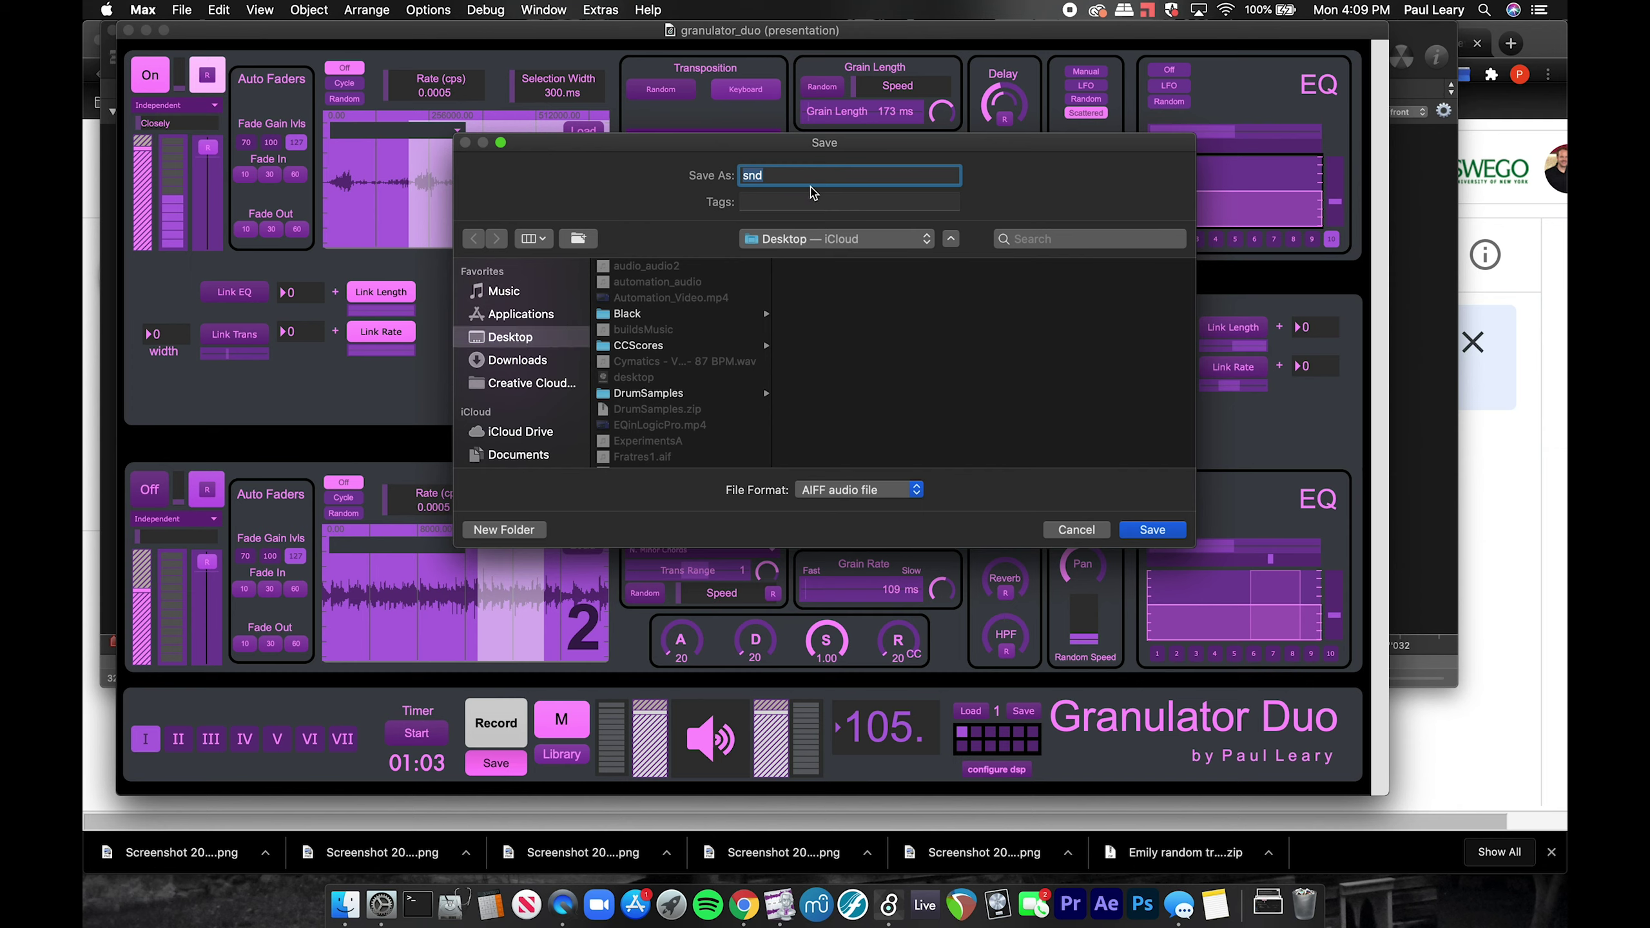
{"action": "left_click", "coordinate": [779, 176]}
{"action": "key", "text": "BackSpace"}
{"action": "type", "text": "recording1"}
{"action": "left_click", "coordinate": [1152, 530]}
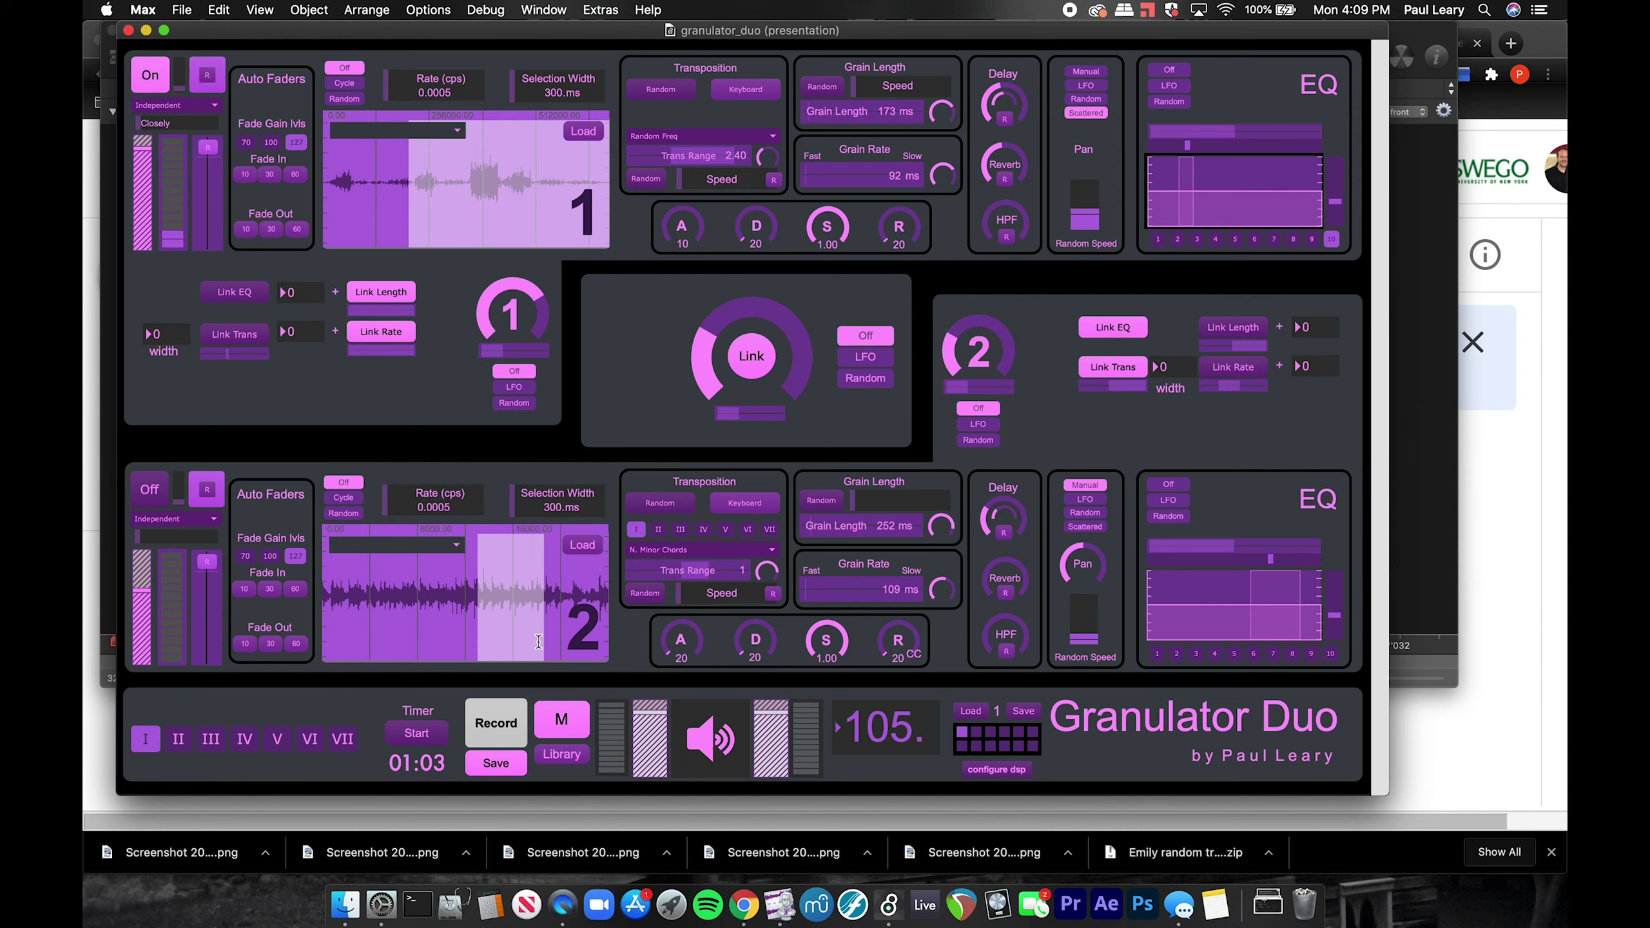
Use the Record control again, switch granulator 1 off and hide Max to show the Desktop folder in Finder.
{"action": "left_click", "coordinate": [496, 724]}
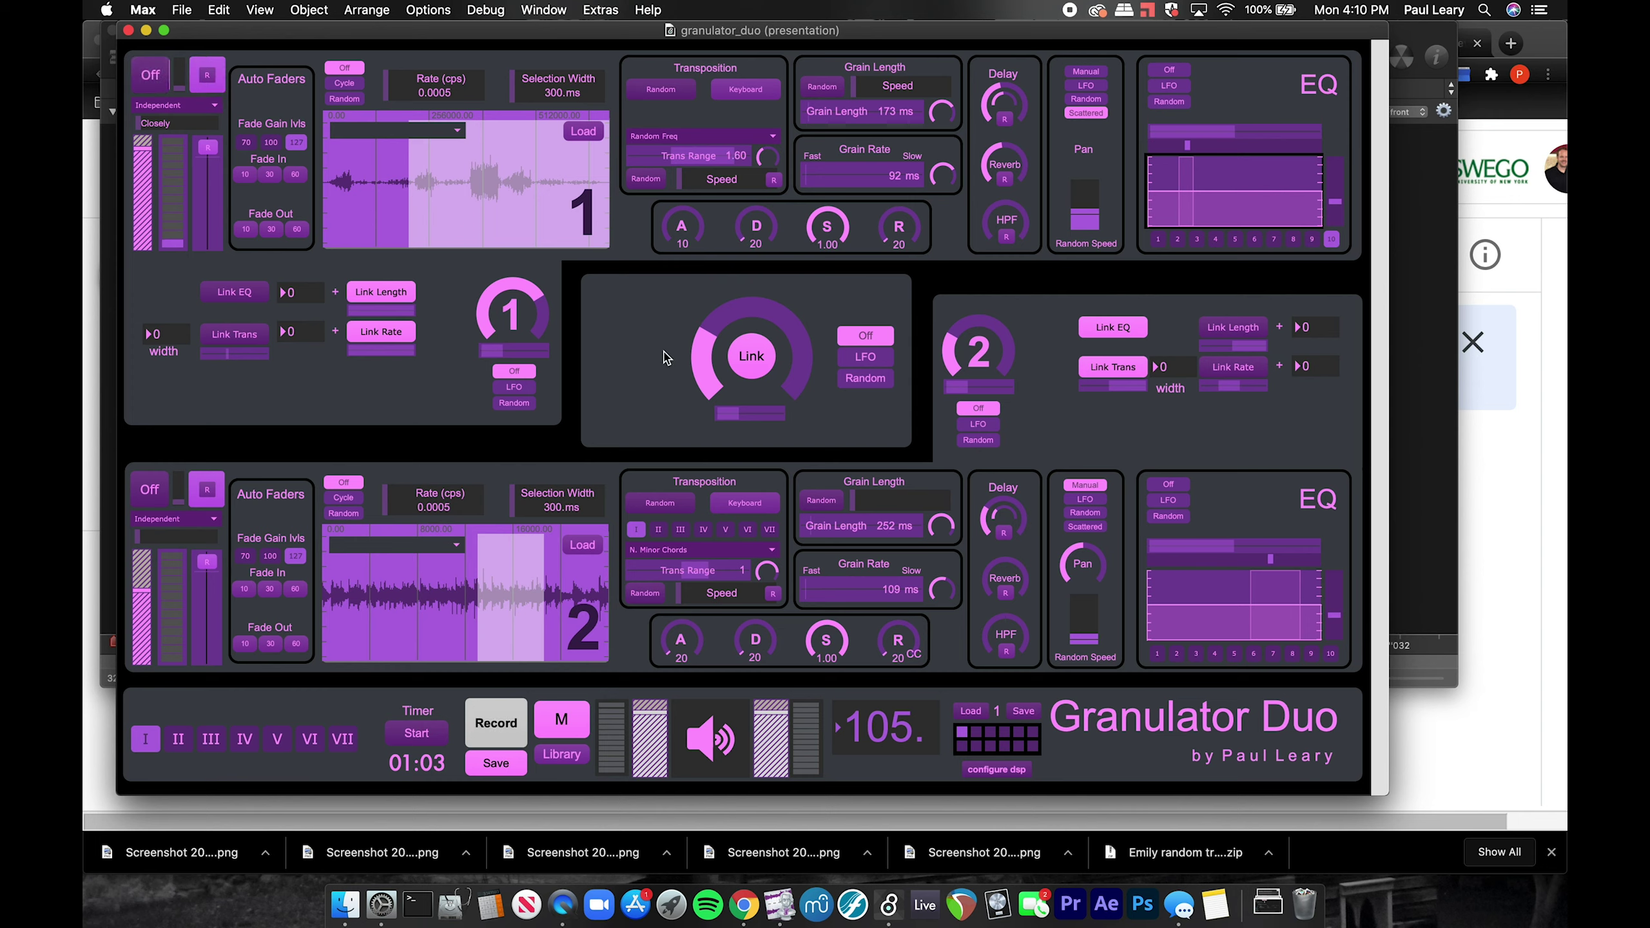
{"action": "key", "text": "super+h"}
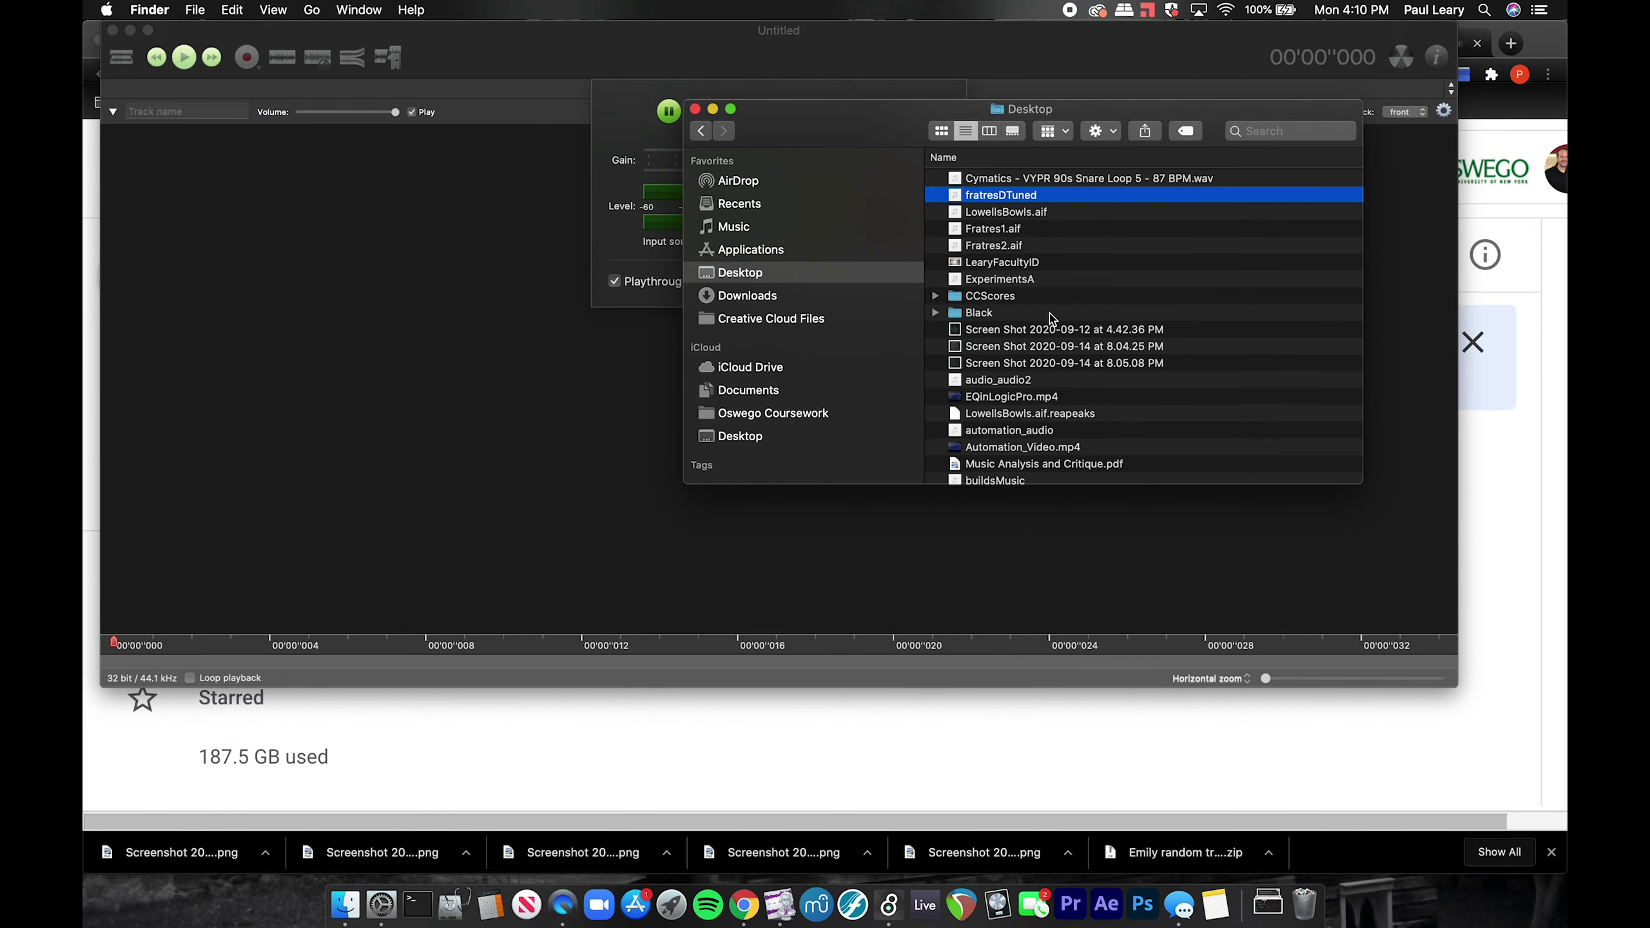
Open recording1.aif from the Desktop folder in Amadeus Pro and select its waveform from about 3.8 to 6.2 seconds.
{"action": "scroll", "coordinate": [1051, 318], "scroll_direction": "down", "scroll_amount": 10}
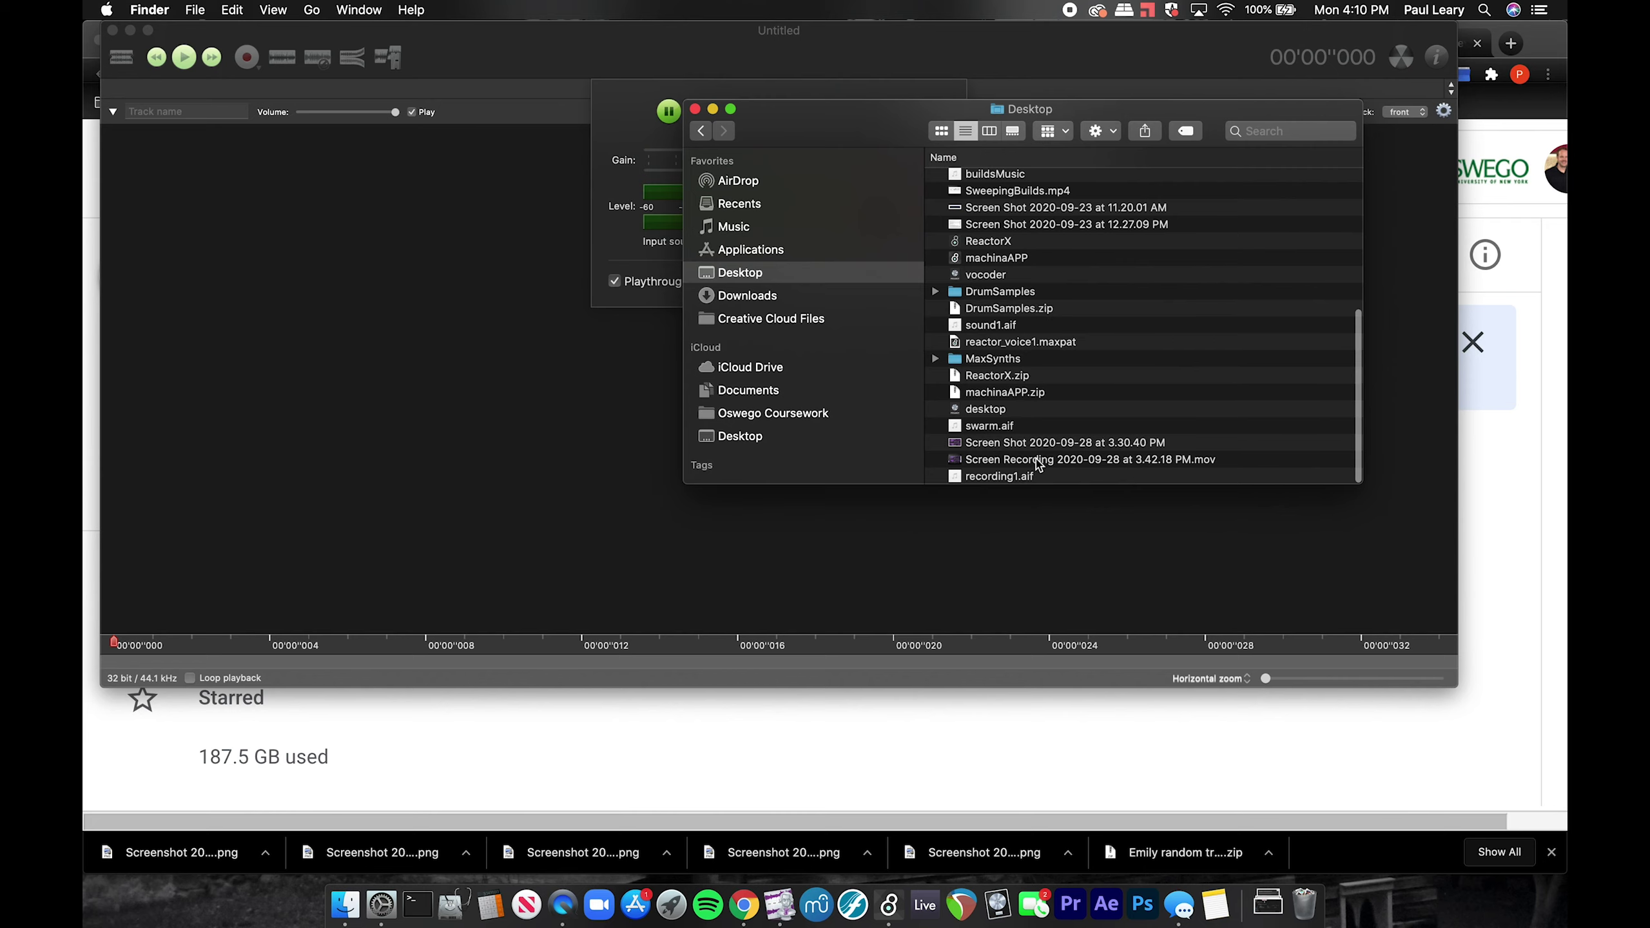
{"action": "left_click", "coordinate": [986, 481]}
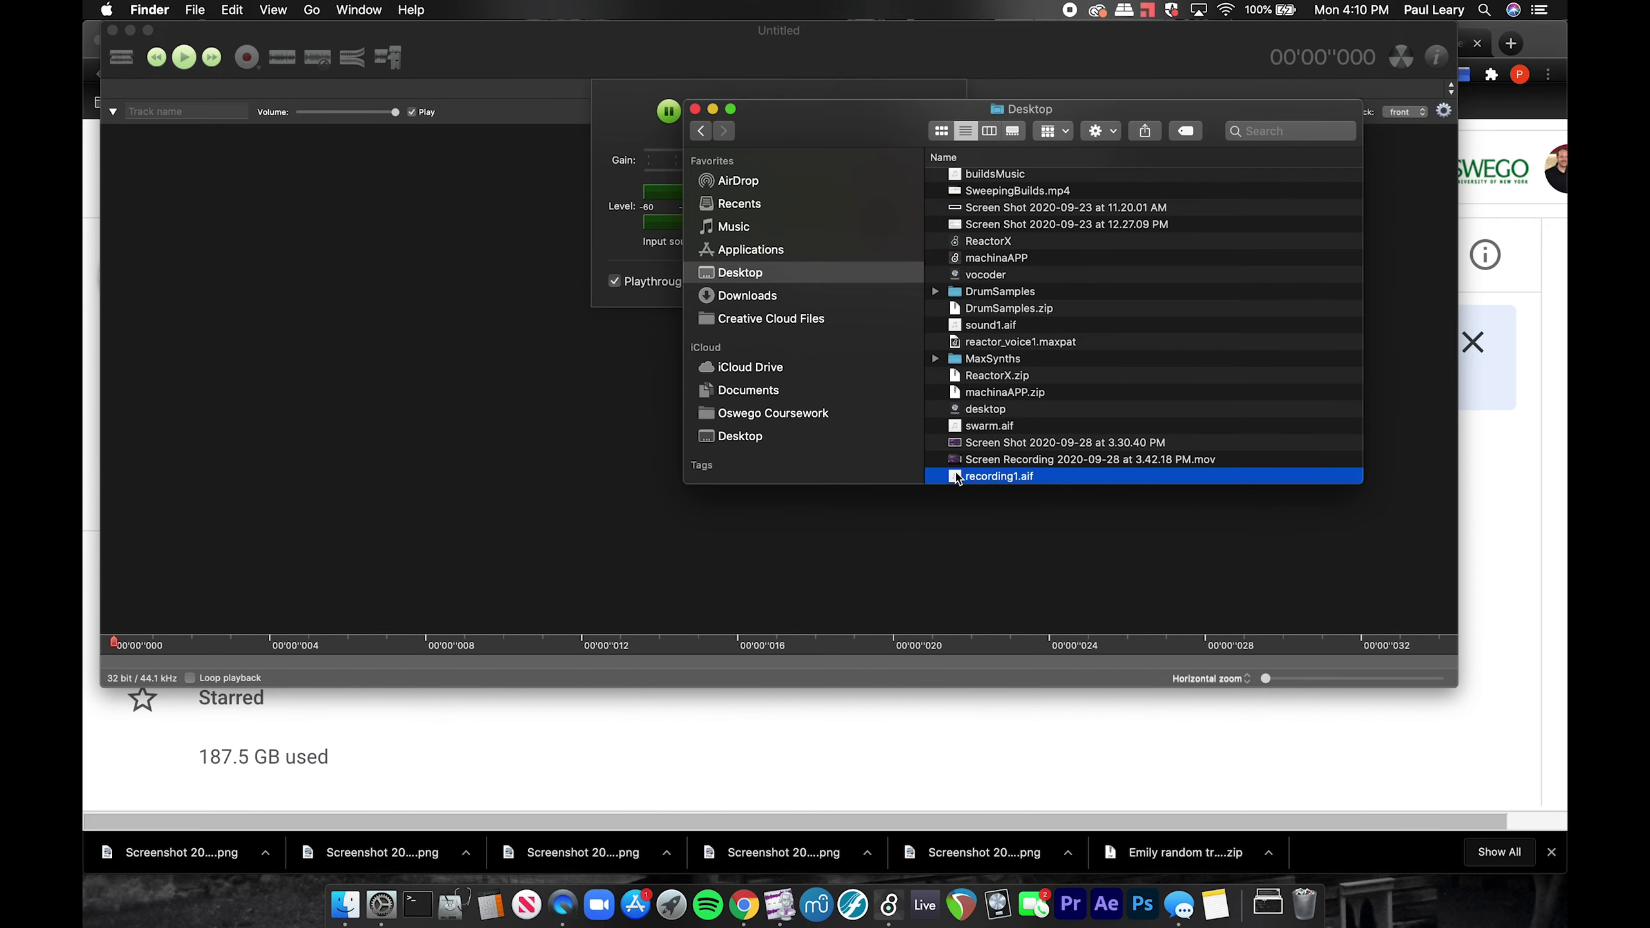
{"action": "double_click", "coordinate": [957, 477]}
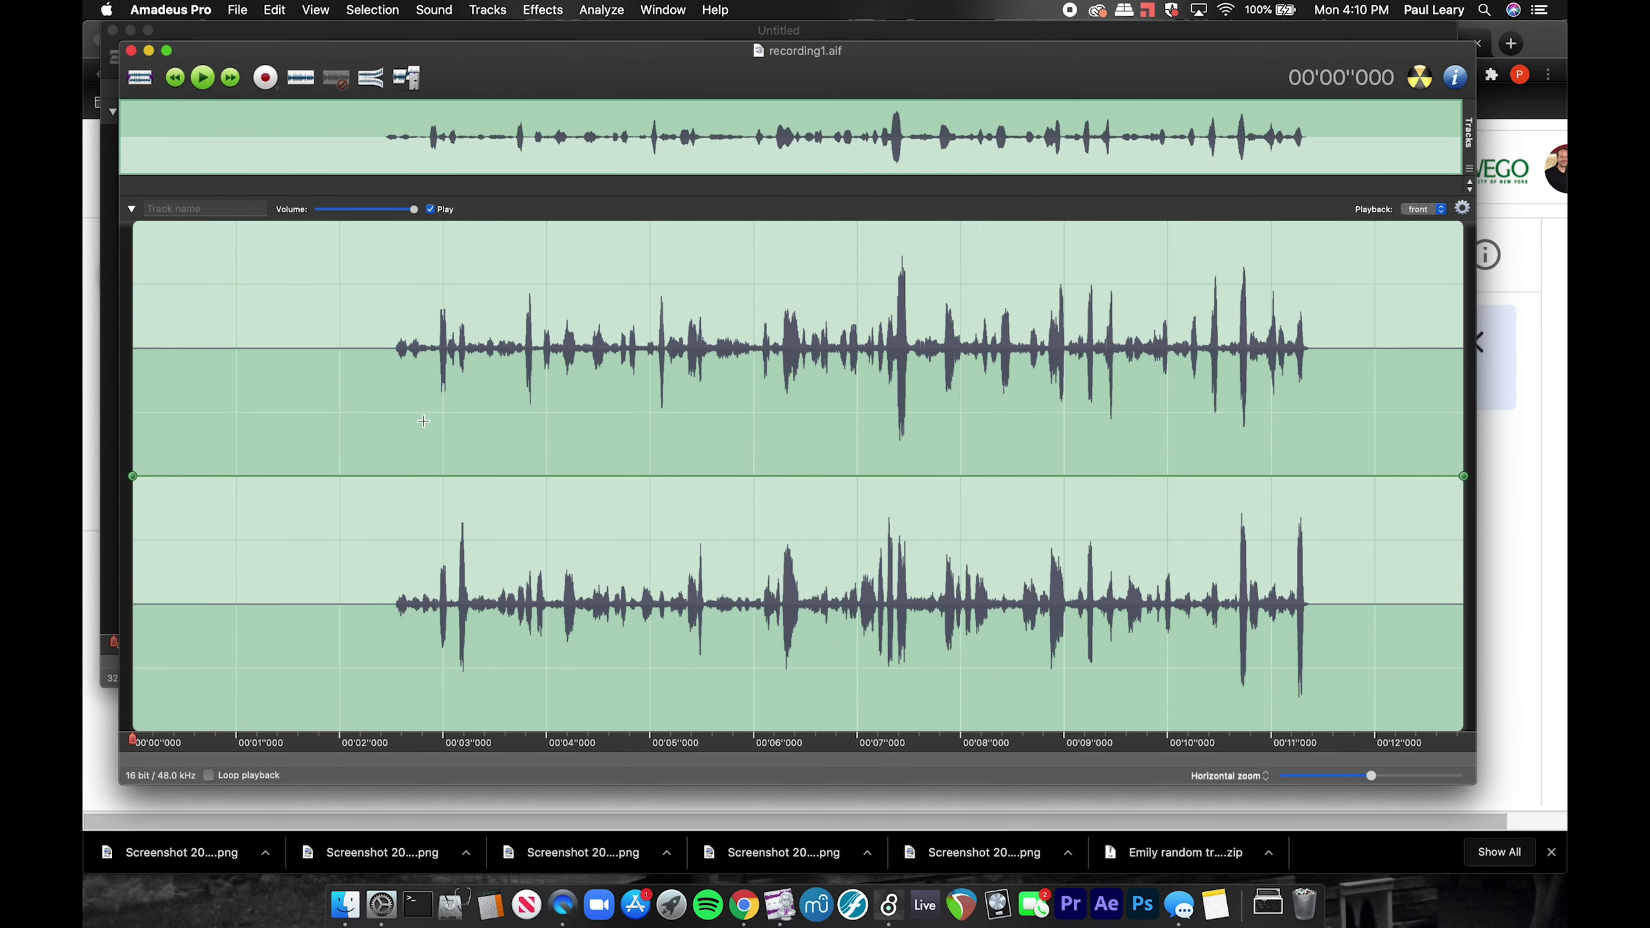
{"action": "left_click_drag", "start_coordinate": [527, 407], "coordinate": [768, 406]}
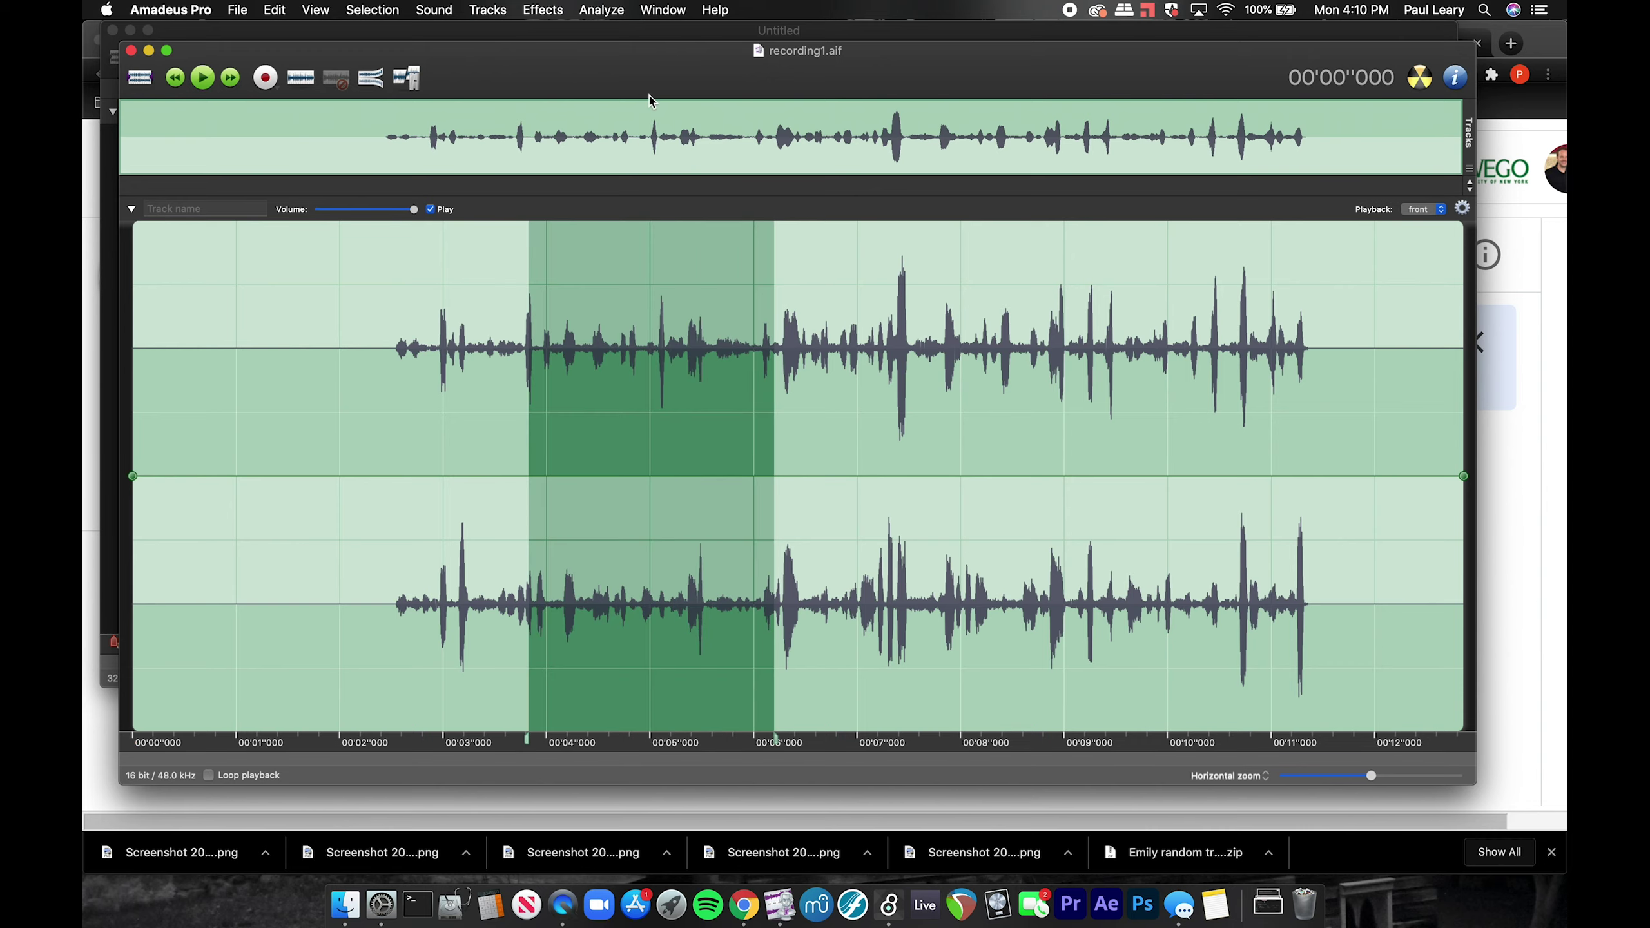
Close the recording1.aif window and switch back to the Granulator Duo patch in Max.
{"action": "left_click", "coordinate": [131, 51]}
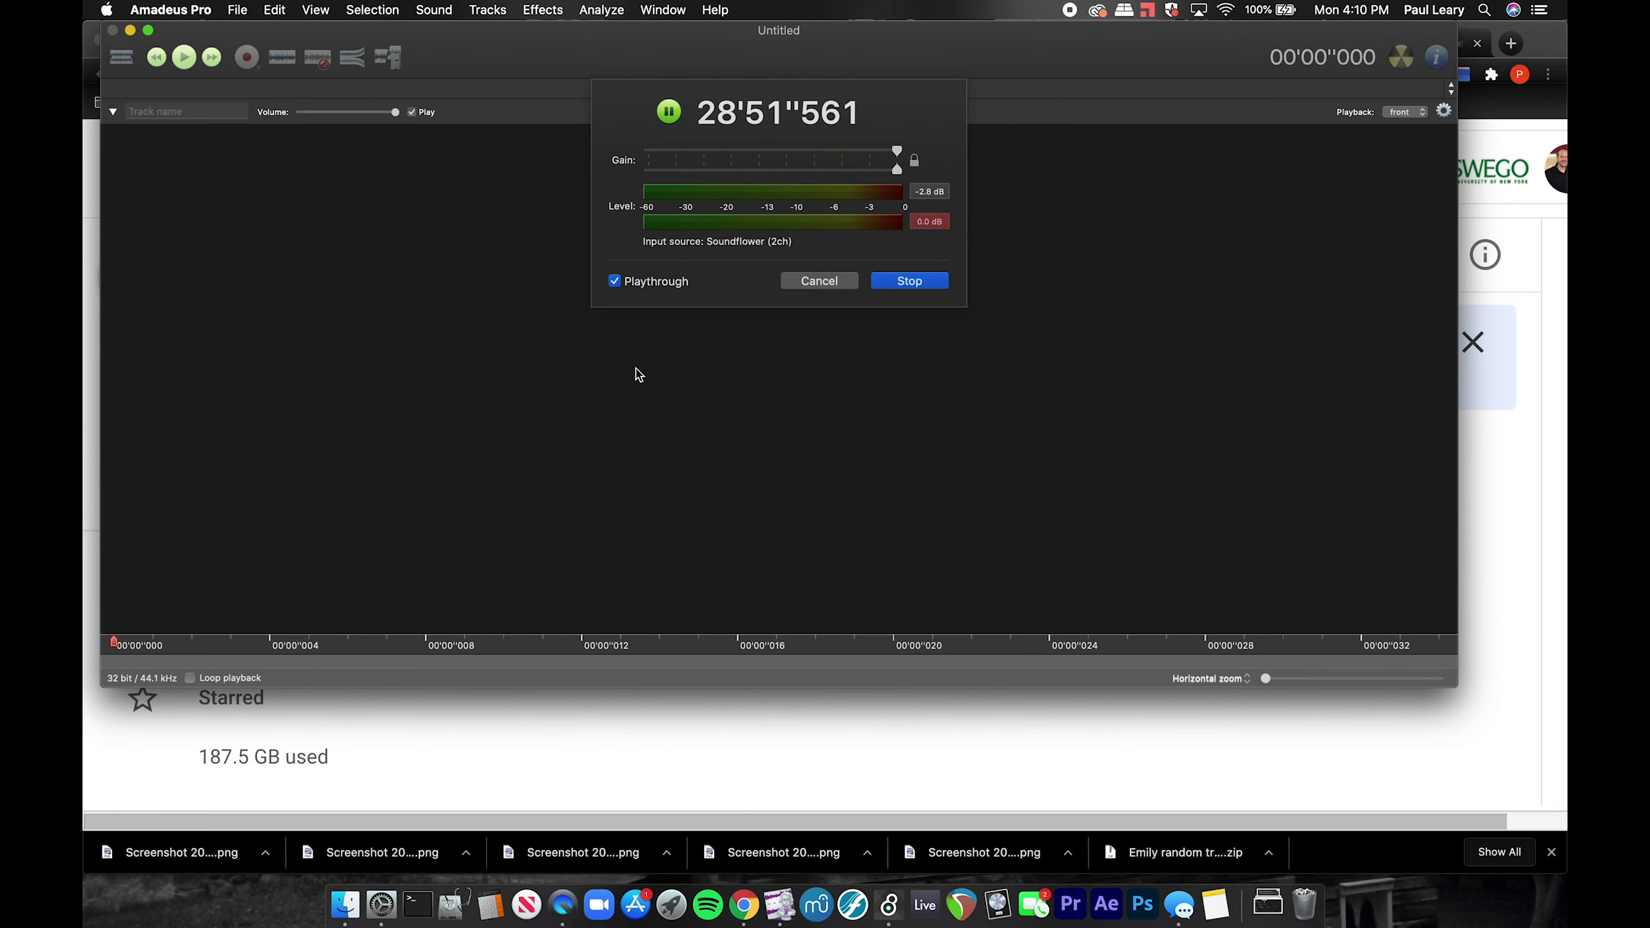
{"action": "key", "text": "super+Tab"}
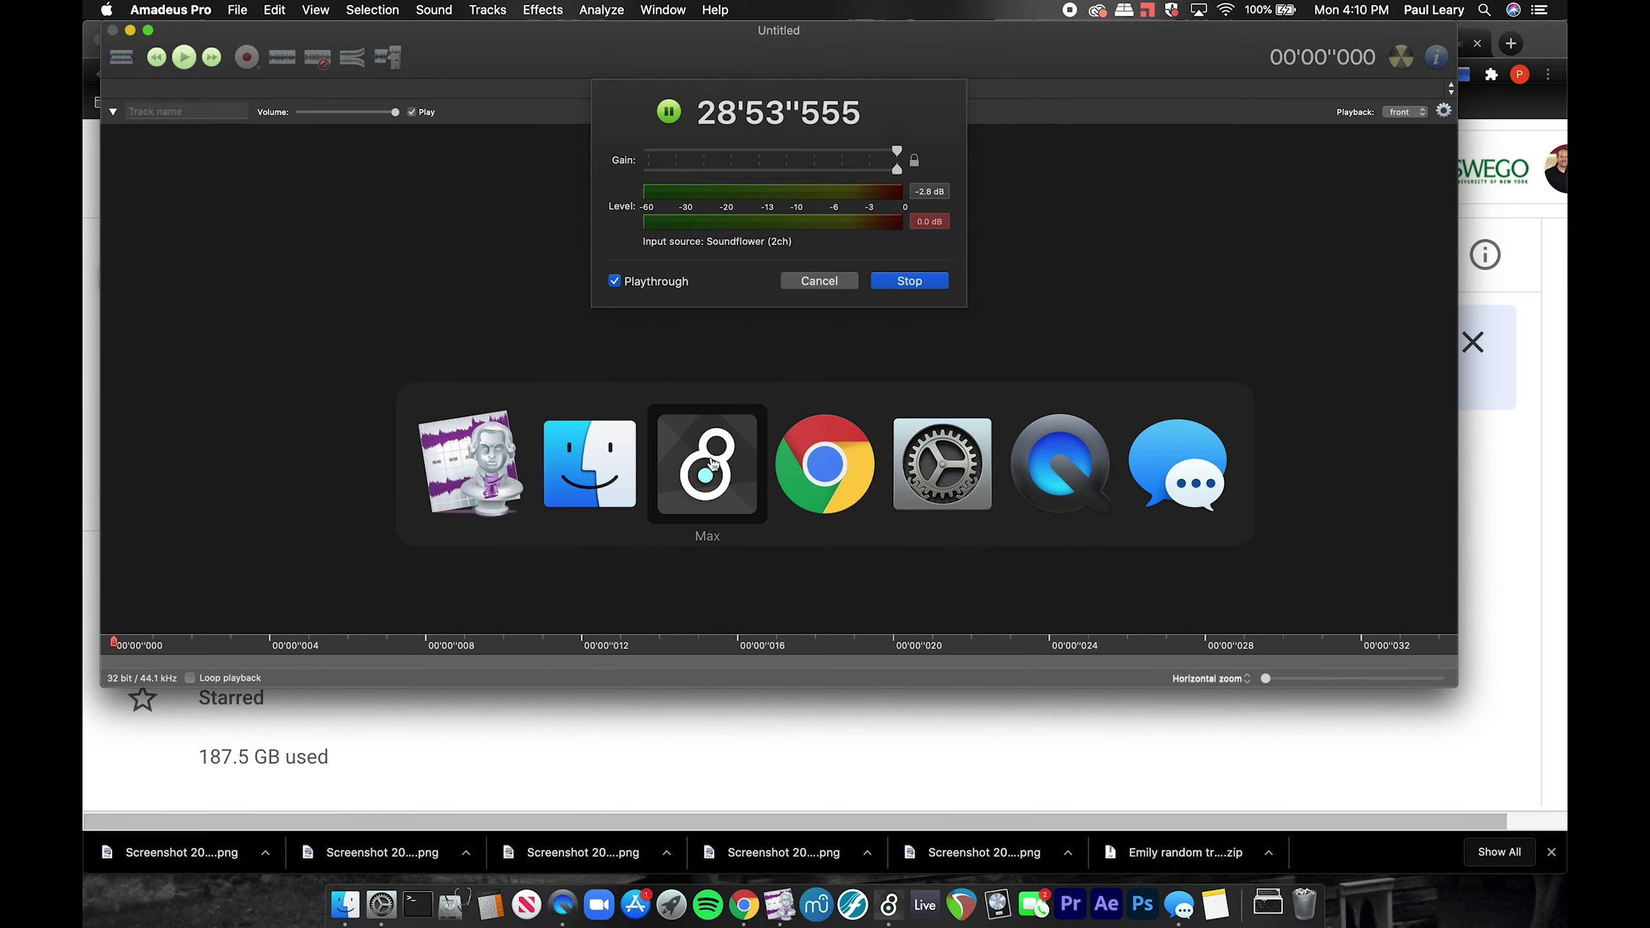
{"action": "left_click", "coordinate": [712, 463]}
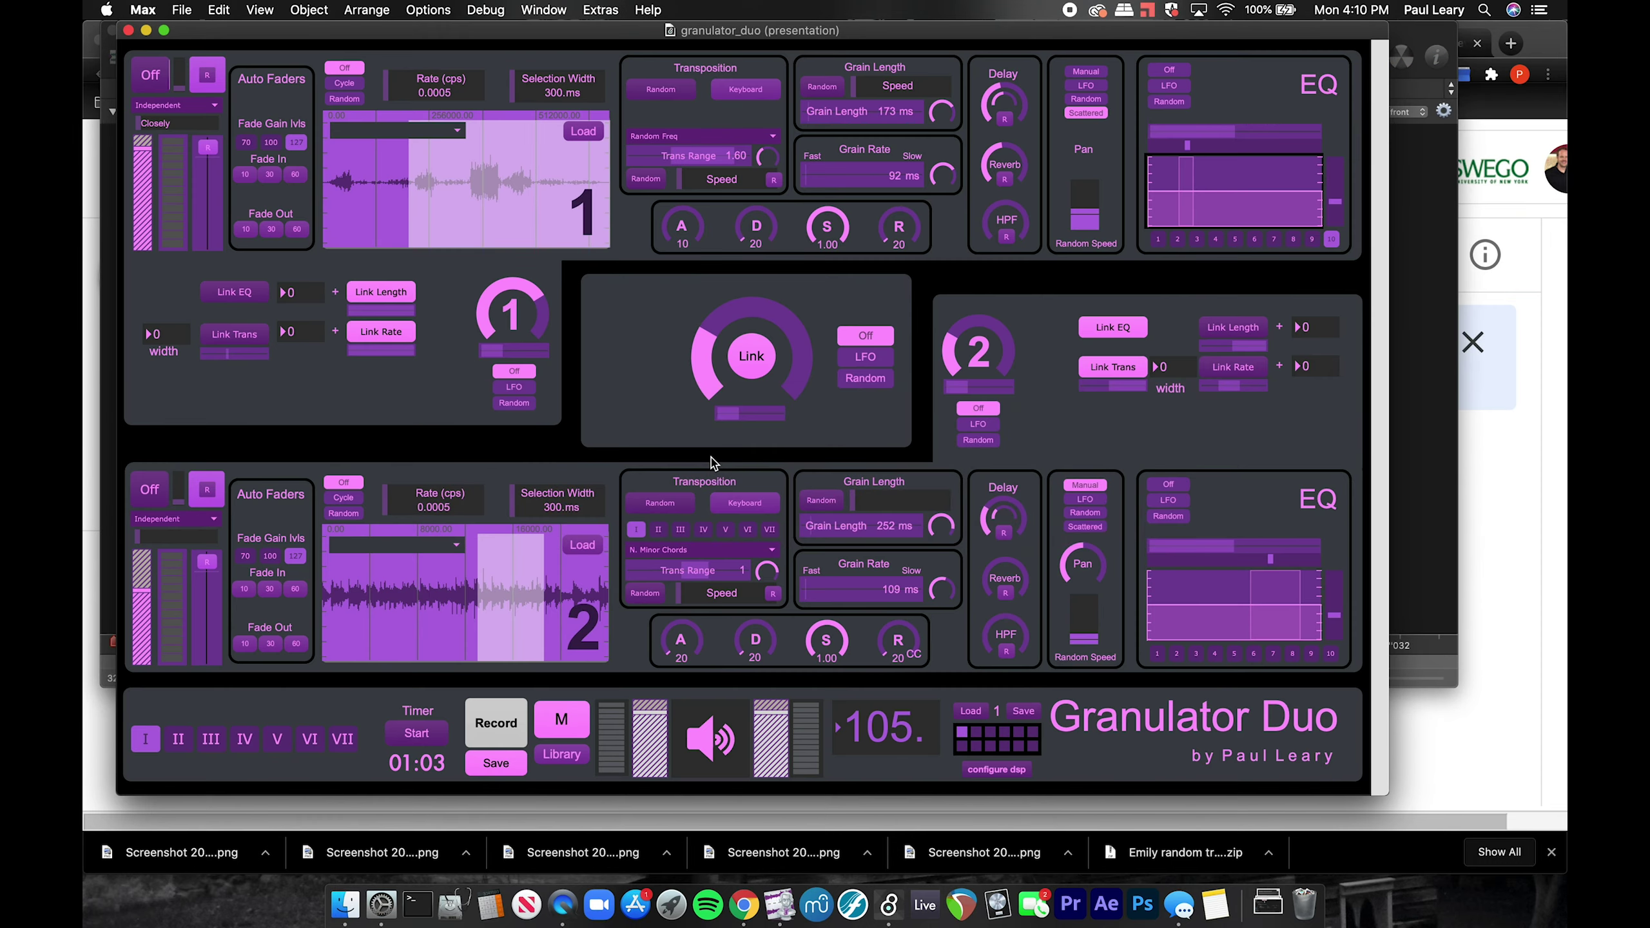